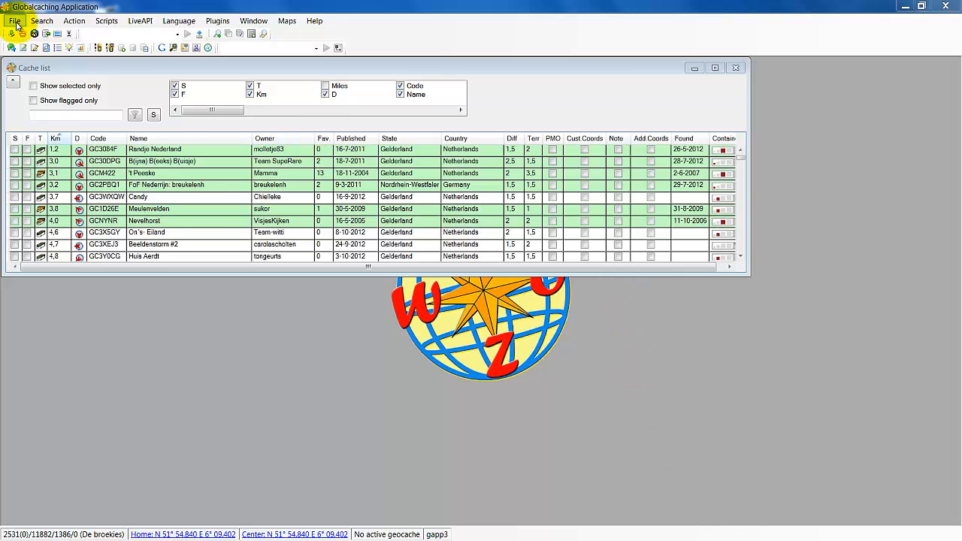
click(44, 23)
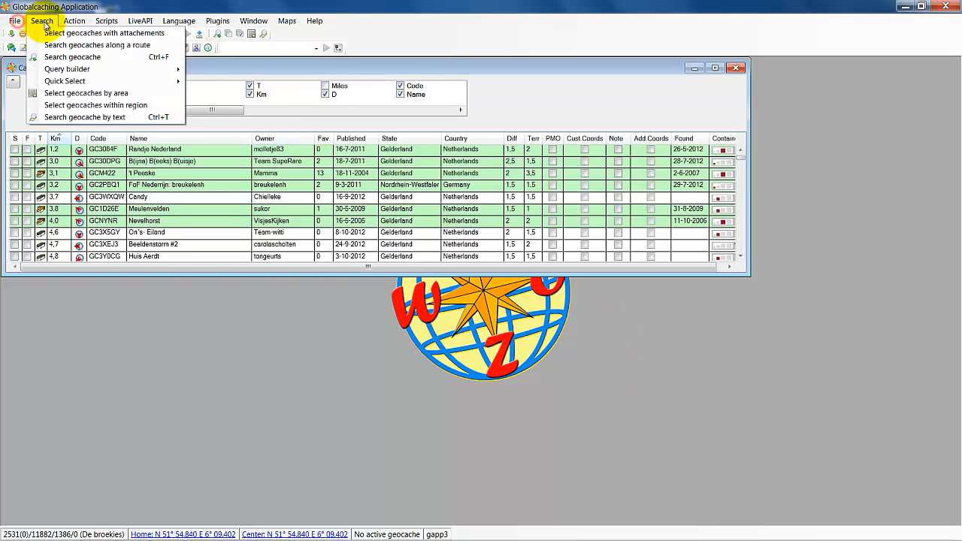
click(60, 23)
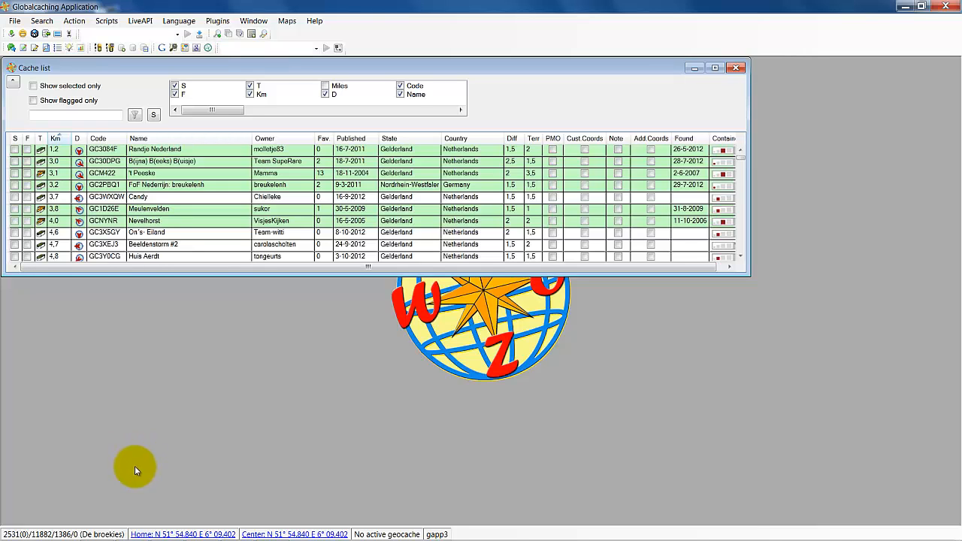
mouse_move(19, 534)
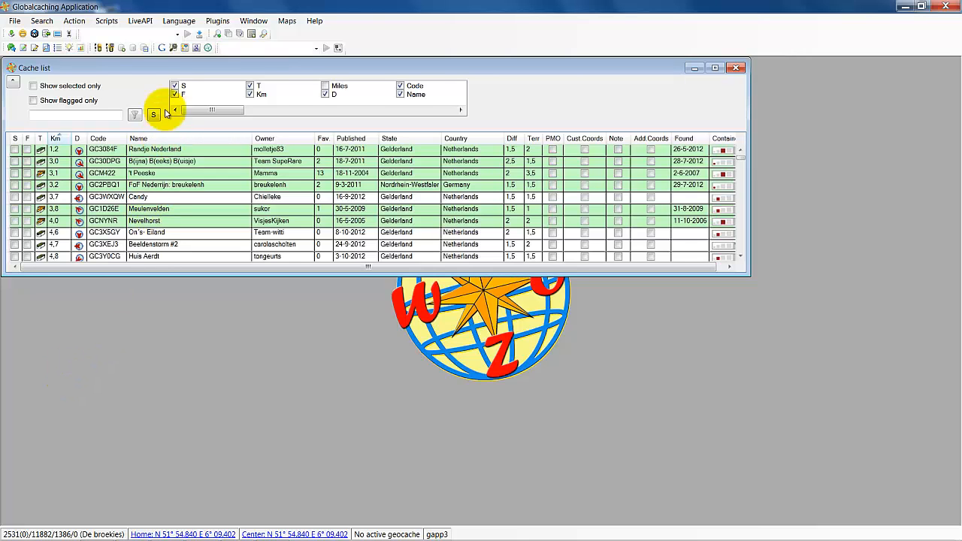
drag(171, 71, 178, 75)
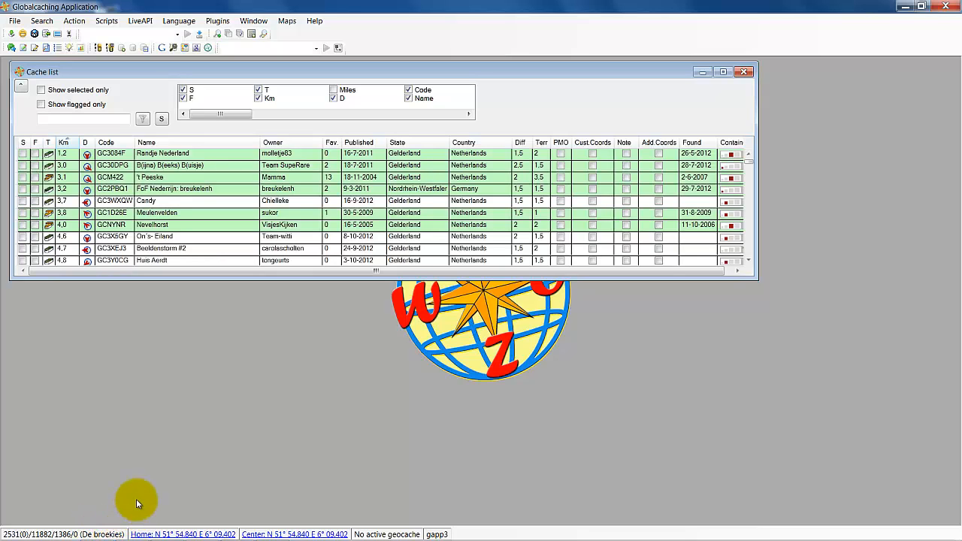
View the home location settings without changing them, and make the Meulenvelden geocache the active one
click(171, 534)
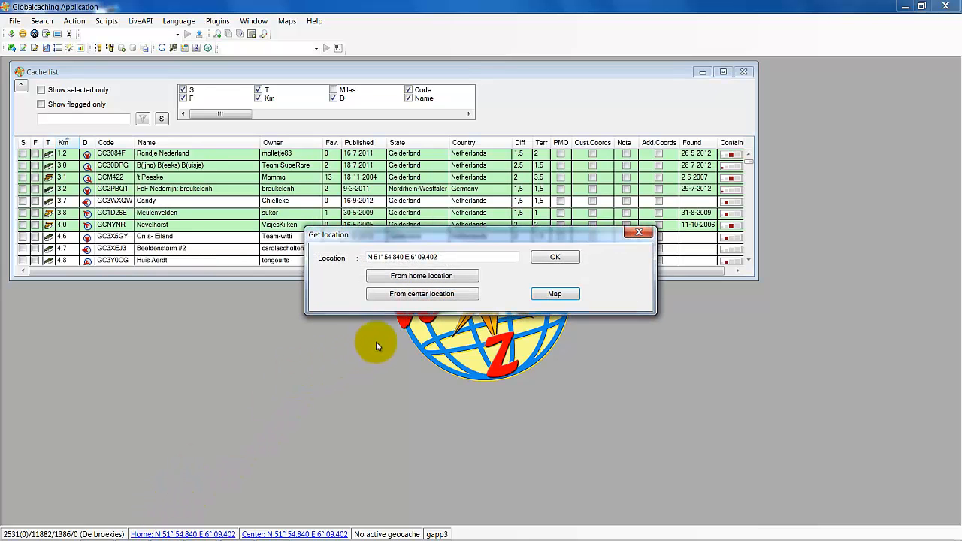
click(639, 235)
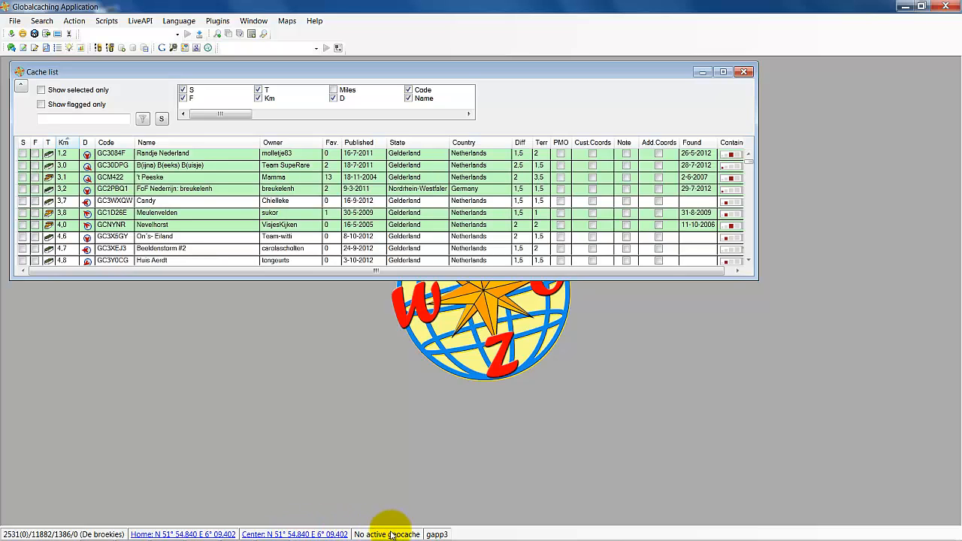
click(290, 215)
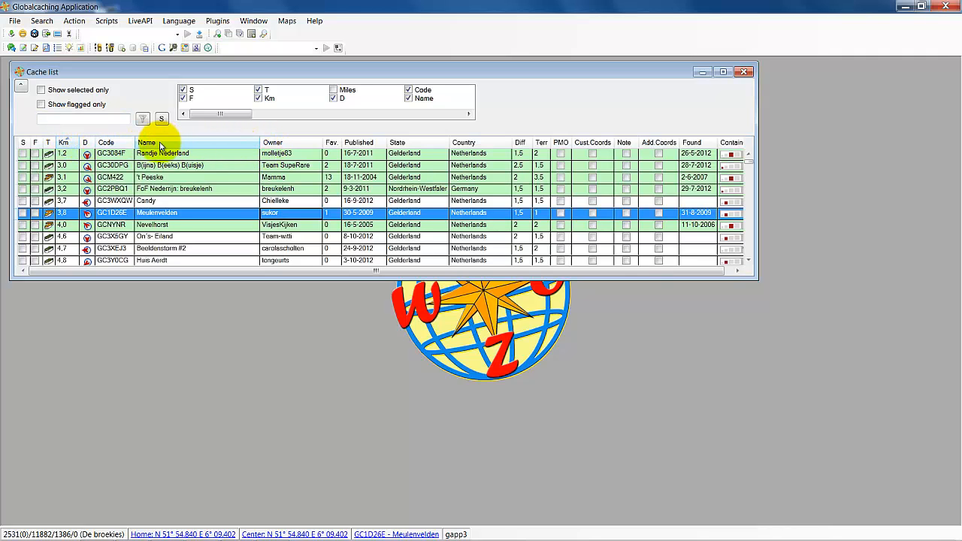
Move the Name column behind Owner in the cache list, and put it back in front of Owner
drag(160, 145, 289, 144)
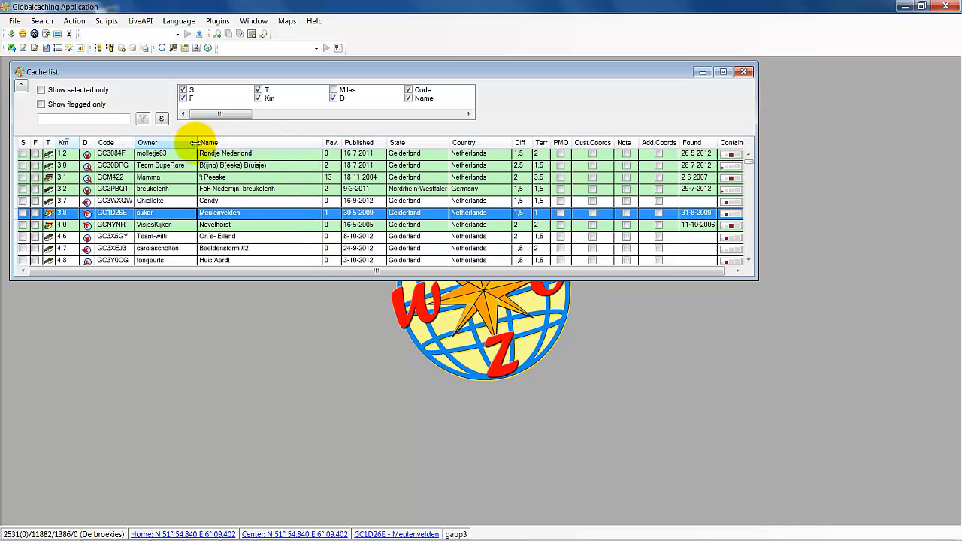
drag(225, 142, 132, 141)
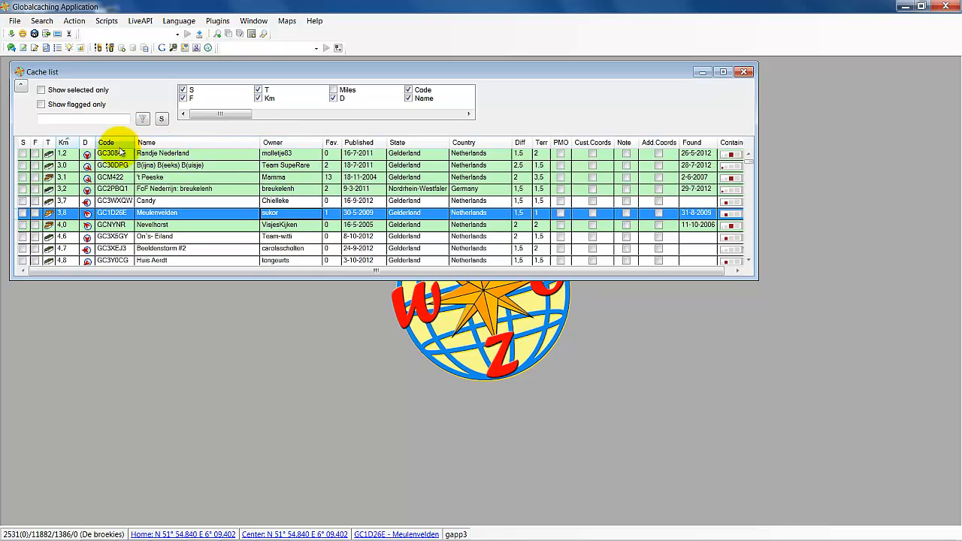
Try sorting the cache list by distance and by code in both directions, and return to ascending distance
click(65, 142)
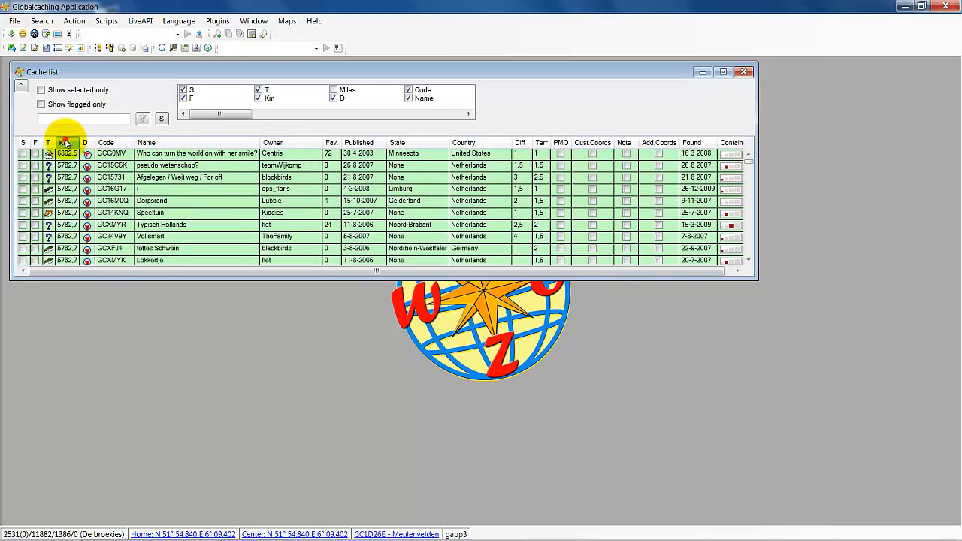
click(65, 143)
click(109, 144)
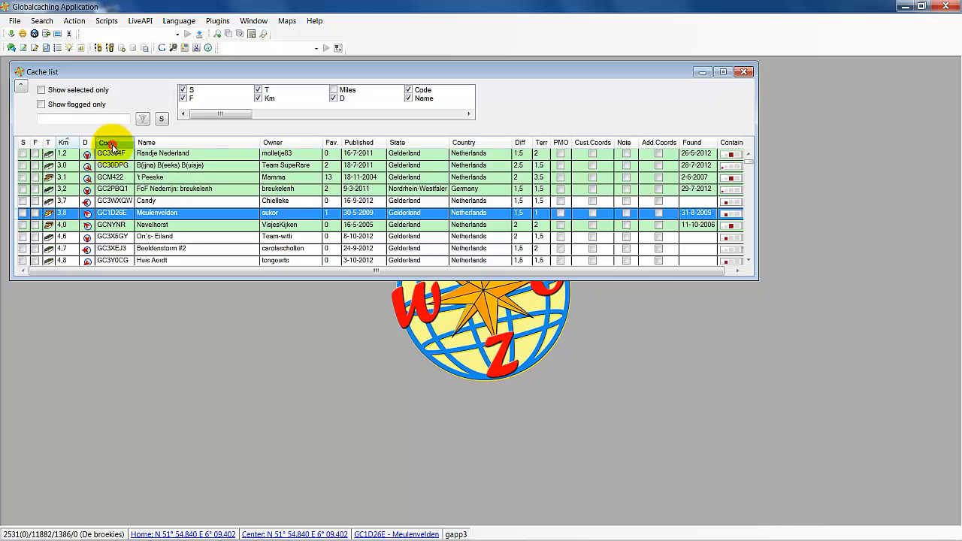
click(109, 144)
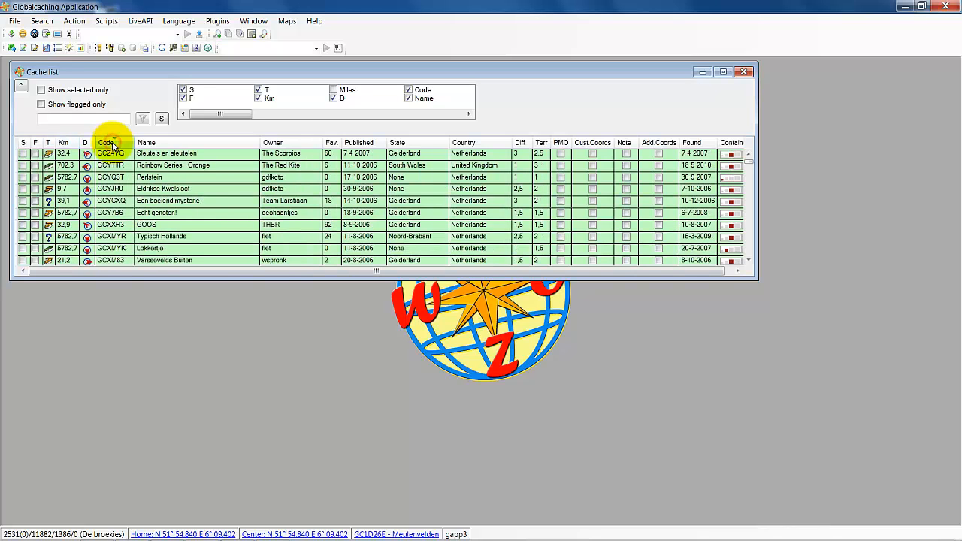
click(66, 143)
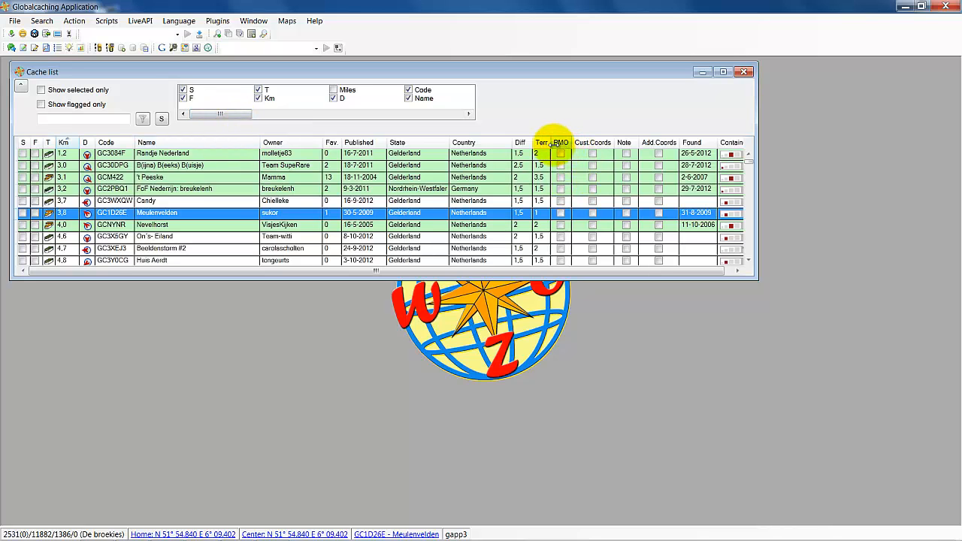
Hide the PMO column from the cache list
drag(240, 115, 393, 118)
click(258, 98)
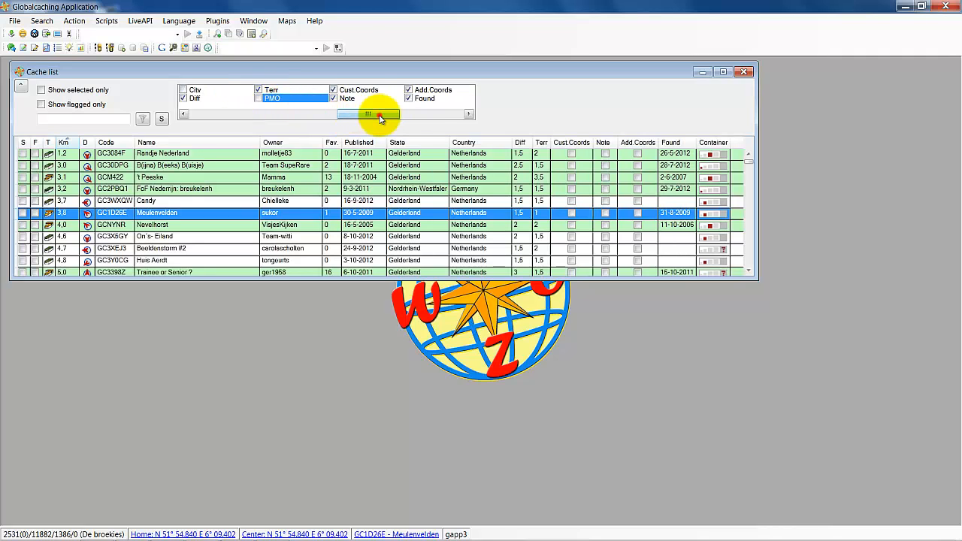
Show the Archived column in the cache list and hide it again
drag(368, 114, 390, 114)
click(333, 90)
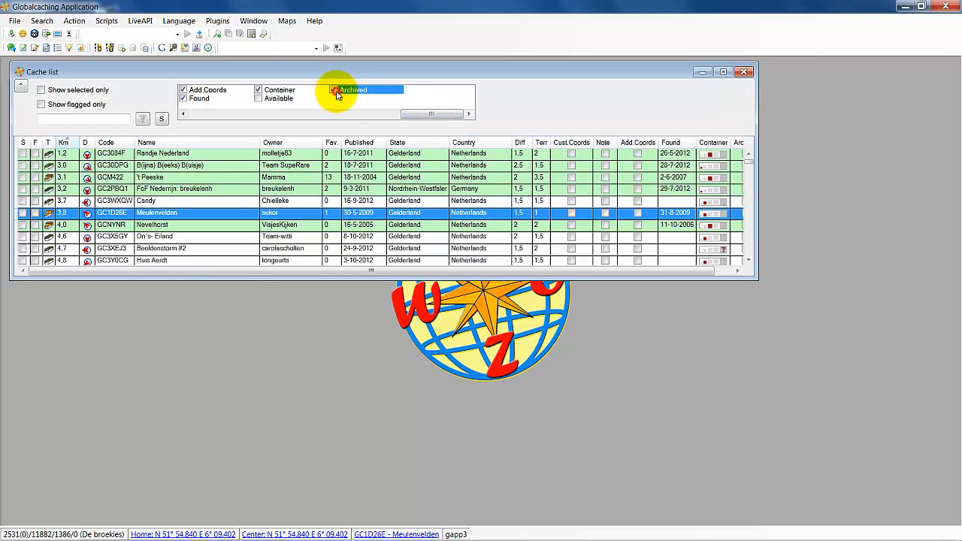
click(333, 90)
drag(422, 117, 203, 116)
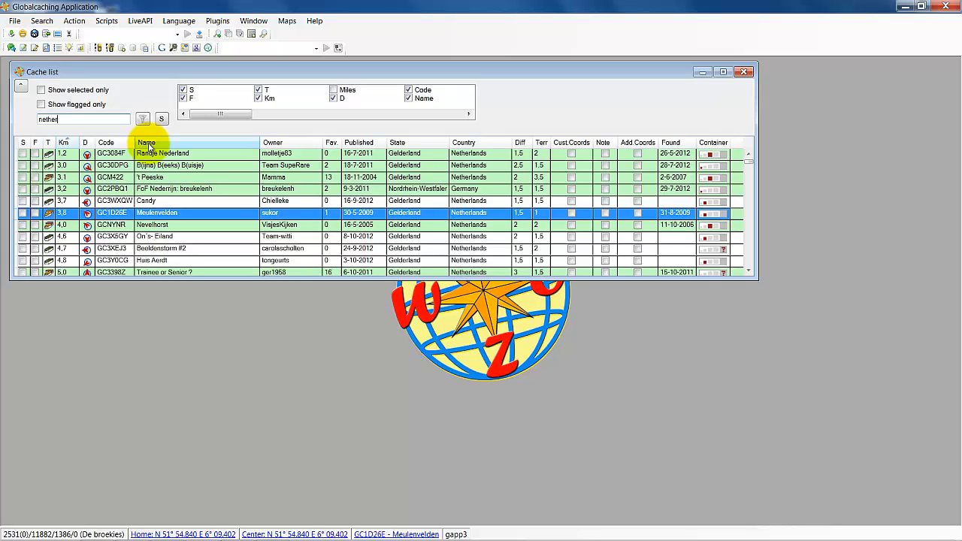
Filter the cache list by the text "netherlands", and clear the filter again
key(Return)
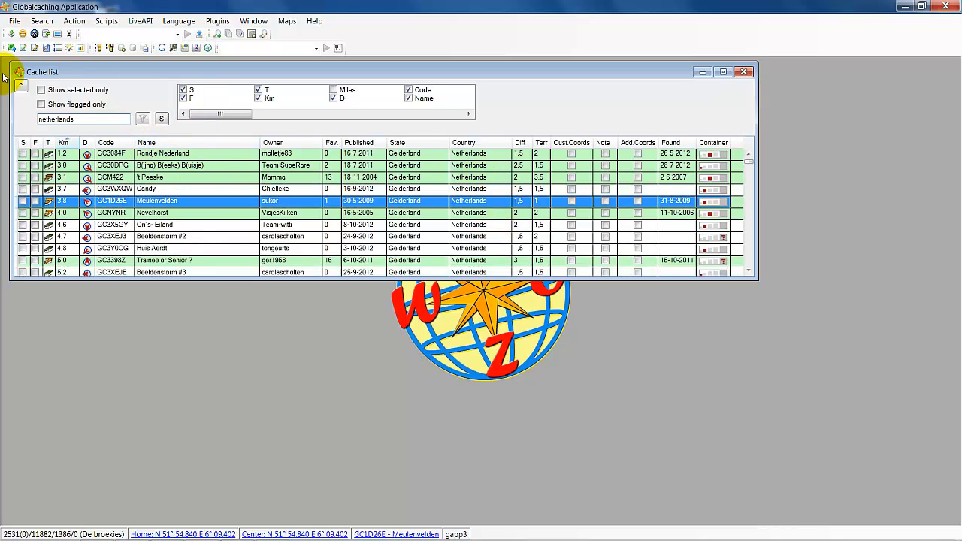
click(90, 119)
drag(90, 118, 24, 118)
key(BackSpace)
key(Return)
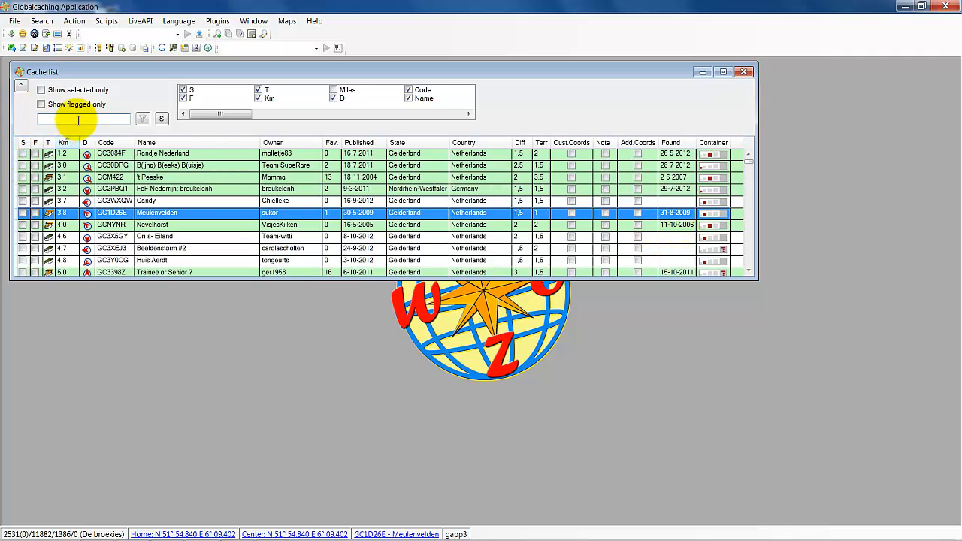
Switch the selected-only display on and off, and collapse and re-expand the cache list's options area
click(41, 91)
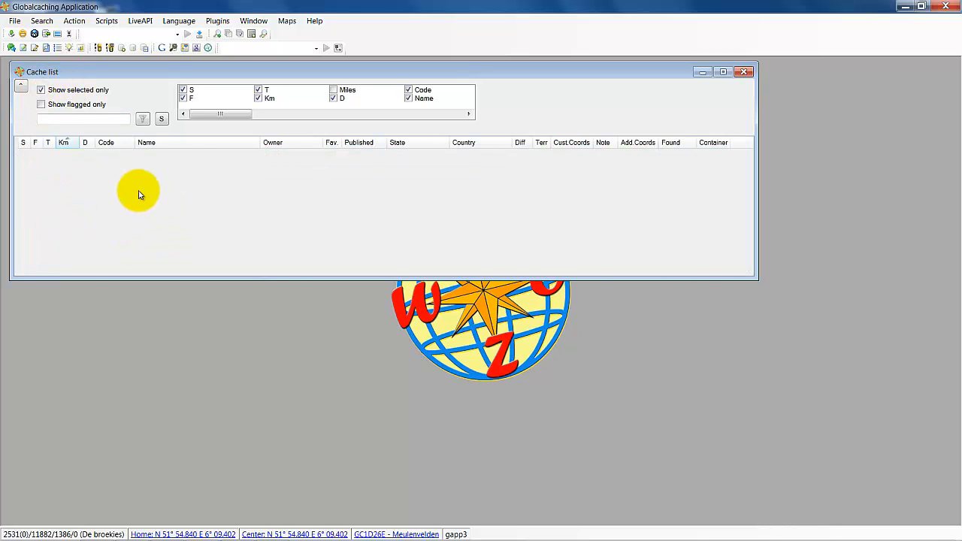
click(41, 91)
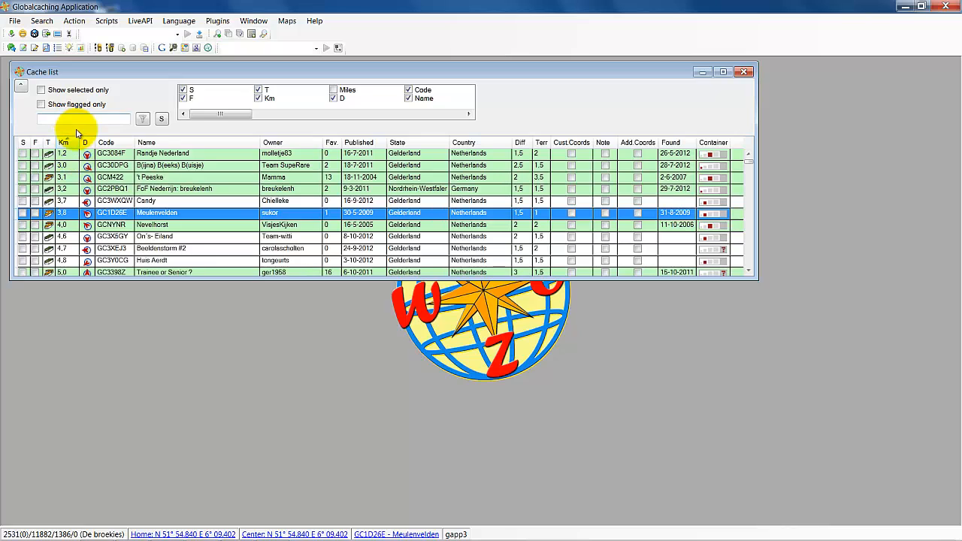
click(21, 85)
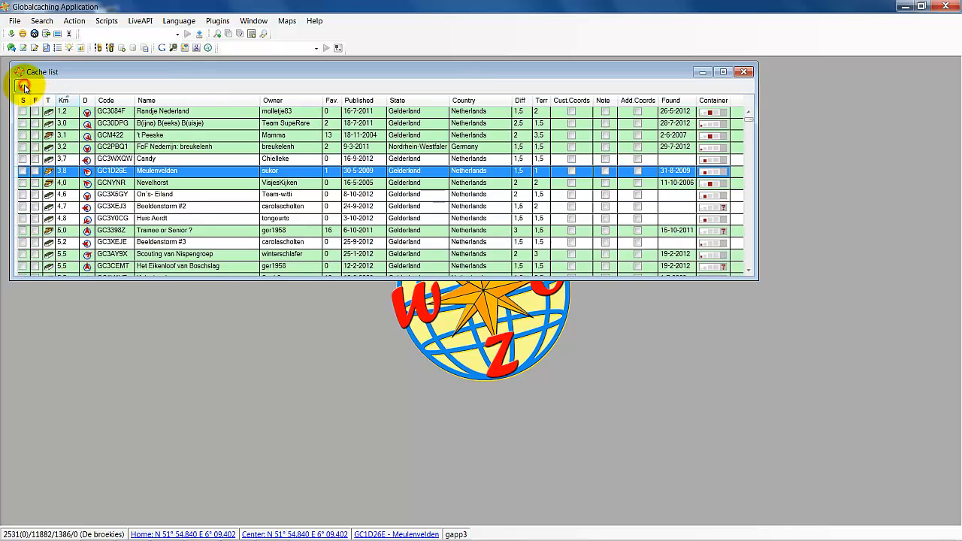
click(21, 86)
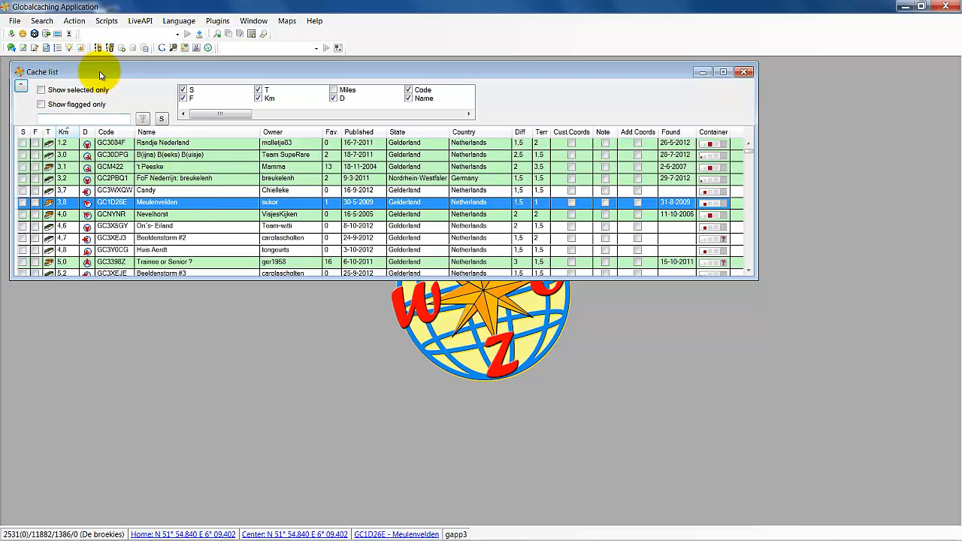
Open the Excel export settings for all geocaches
click(15, 22)
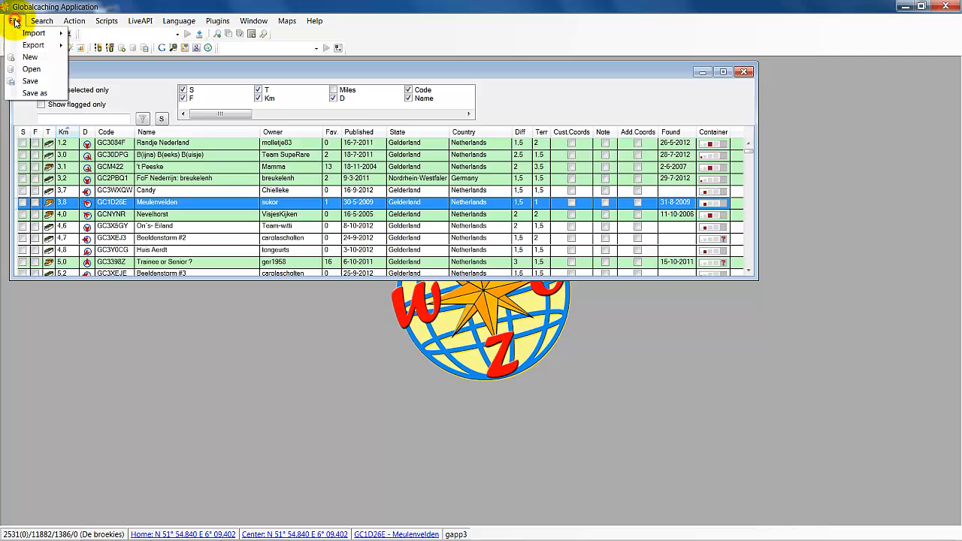
mouse_move(26, 34)
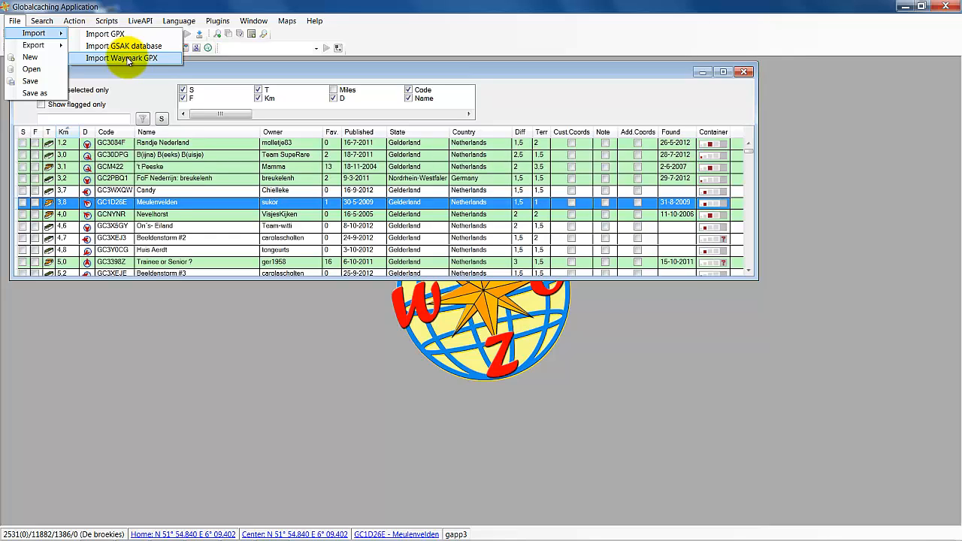
mouse_move(43, 50)
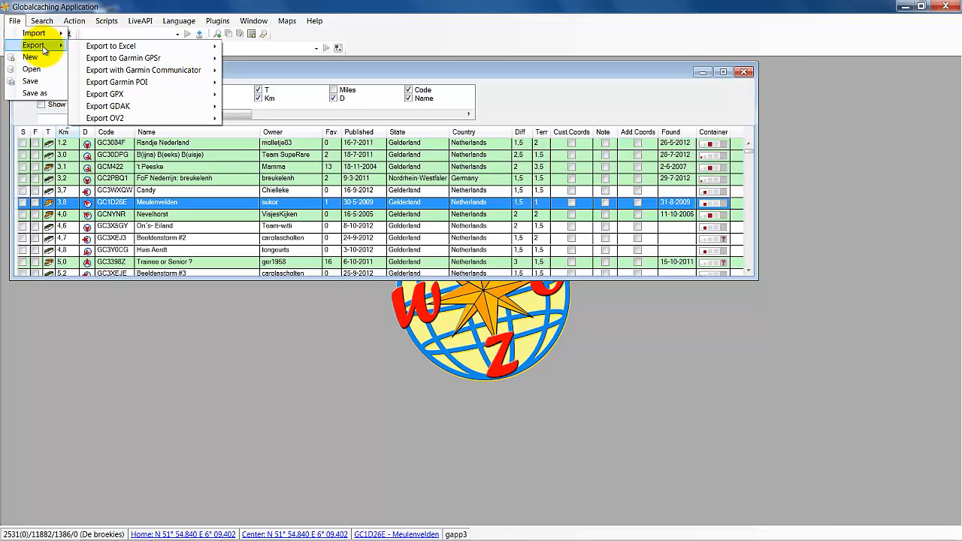
mouse_move(95, 50)
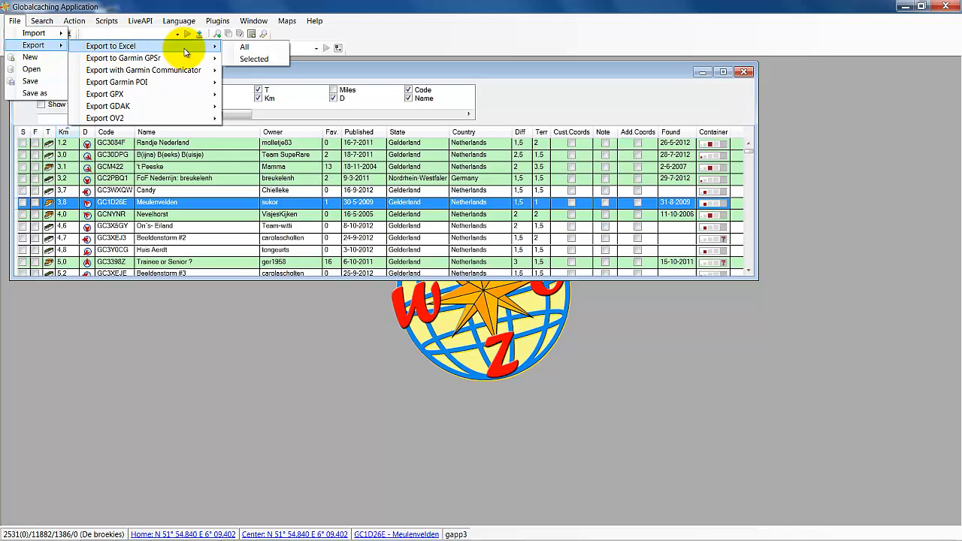
click(241, 49)
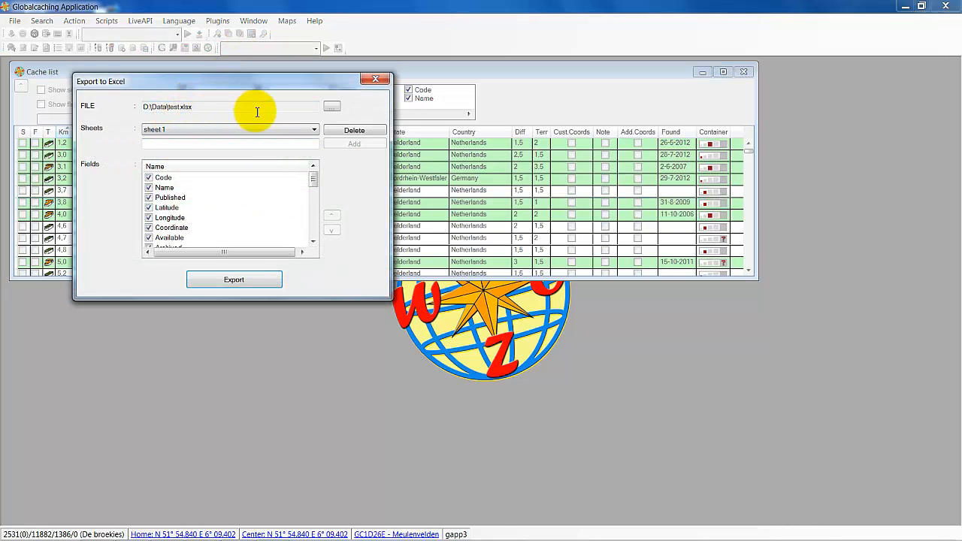
drag(171, 106, 221, 122)
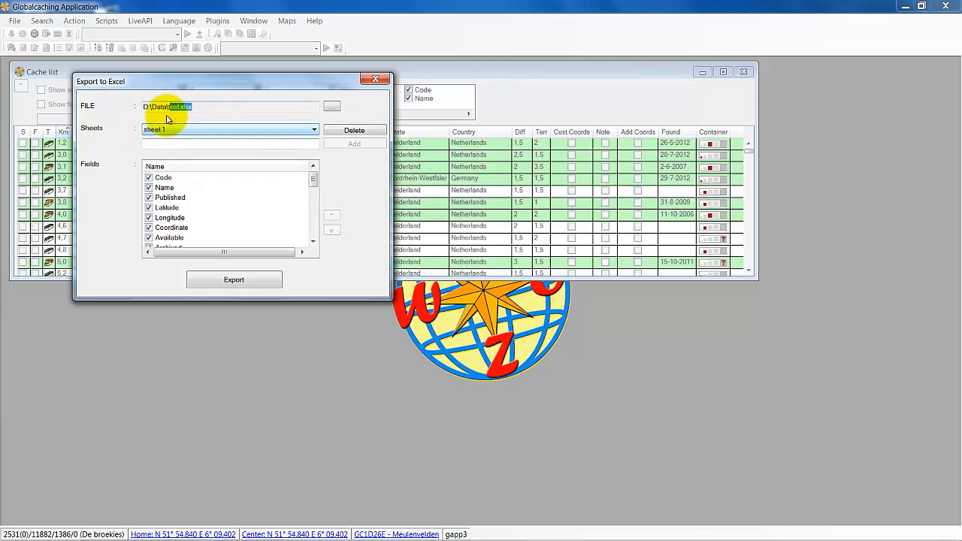
click(204, 106)
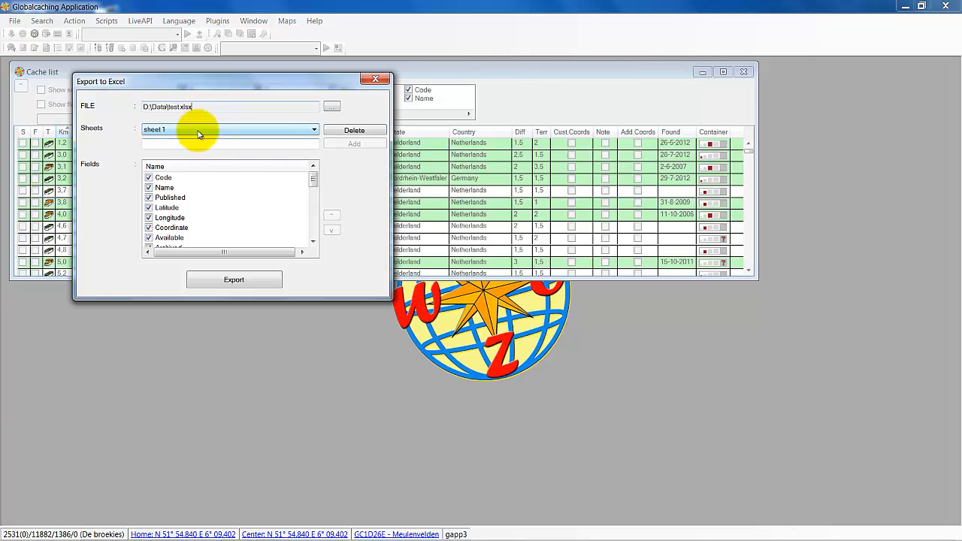
click(199, 133)
click(197, 130)
Add a new sheet named "sheet test" to the Excel export
click(189, 146)
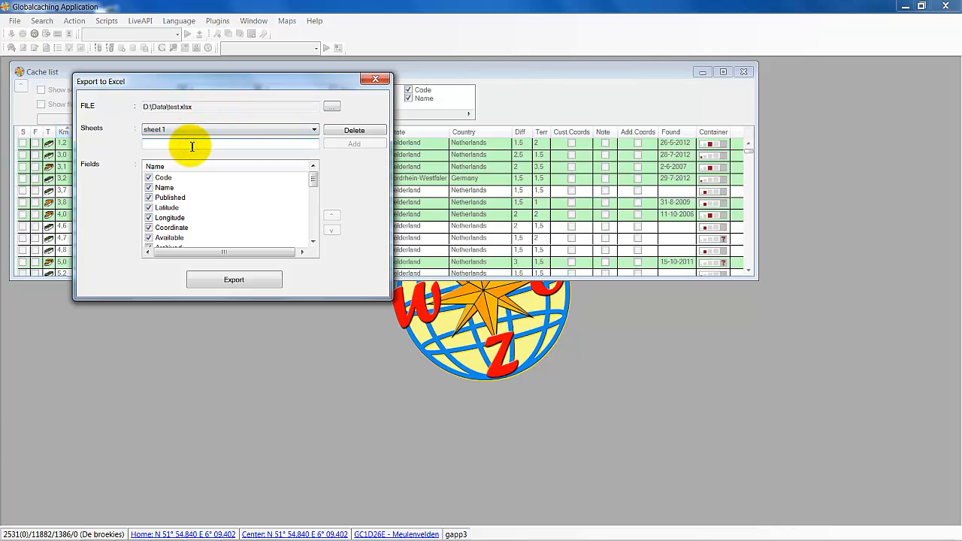
text(sheettest)
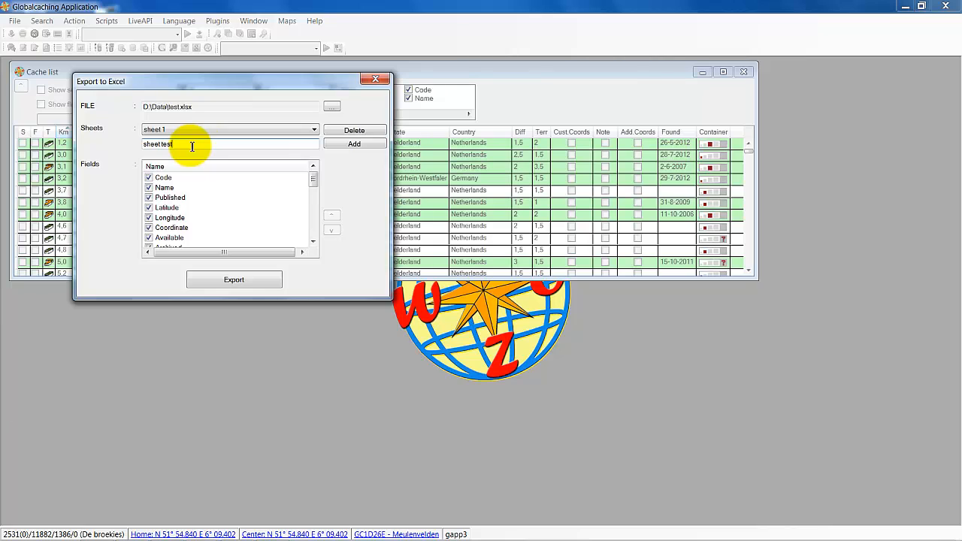
click(358, 144)
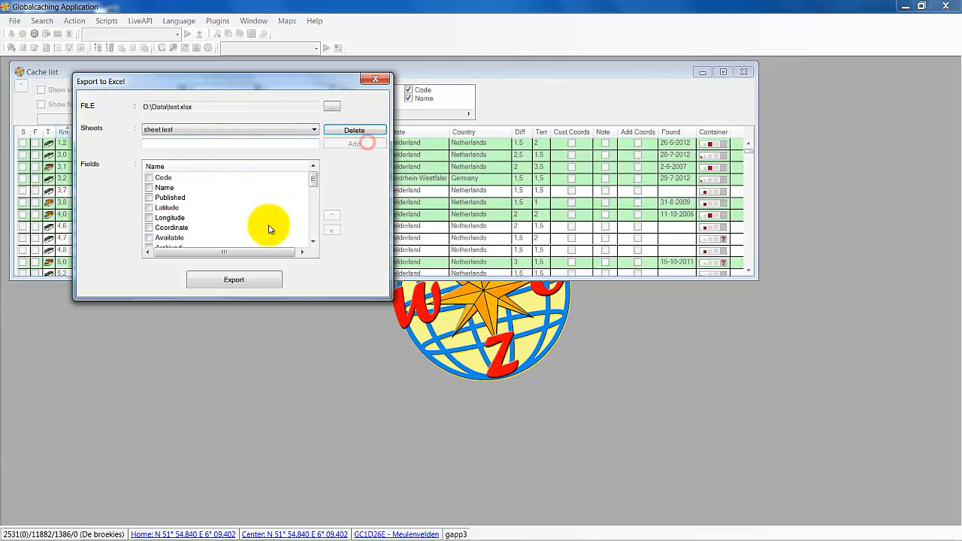
Include the Code and Name fields in the new export sheet, and move Name up above Code
click(149, 177)
click(148, 187)
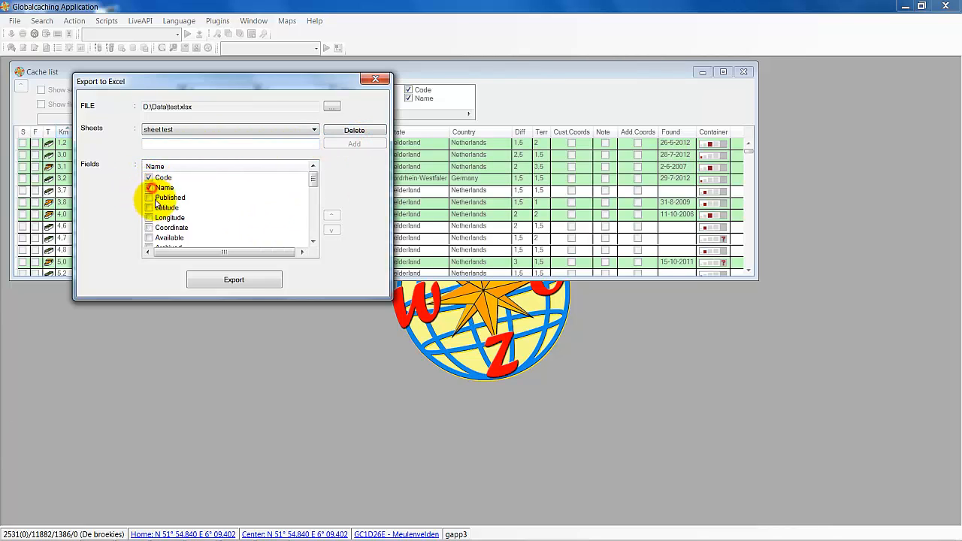
click(177, 187)
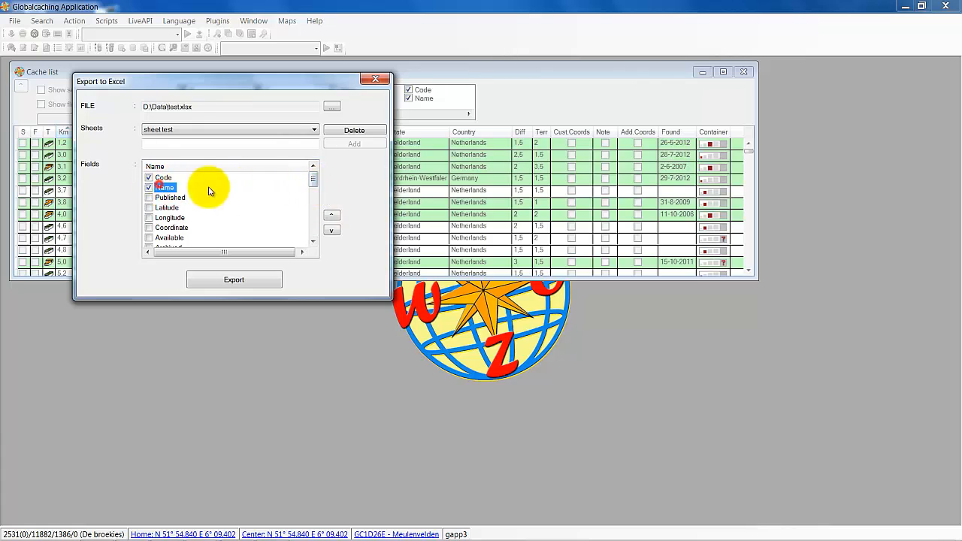
click(330, 215)
scroll(320, 188, down, 2)
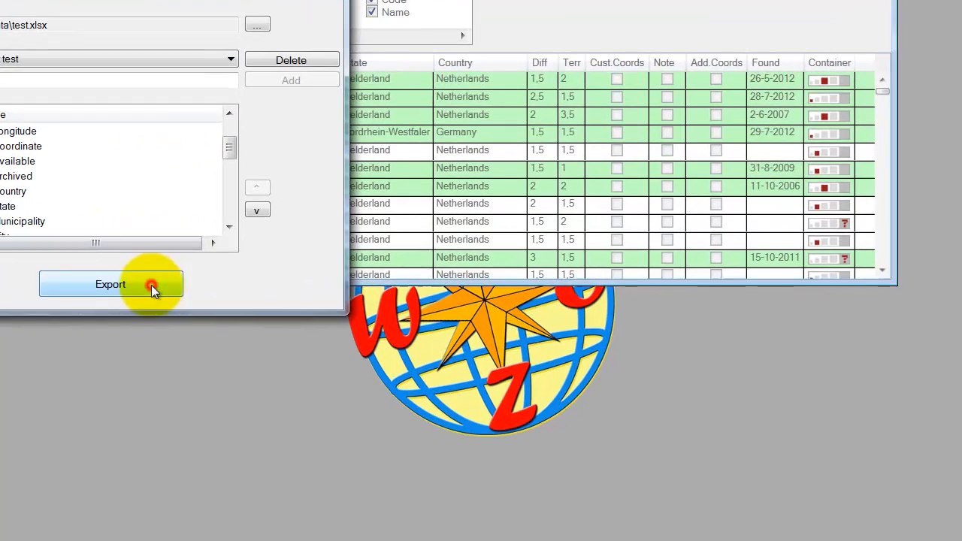
Run the Excel export of the geocaches to test.xlsx
click(263, 279)
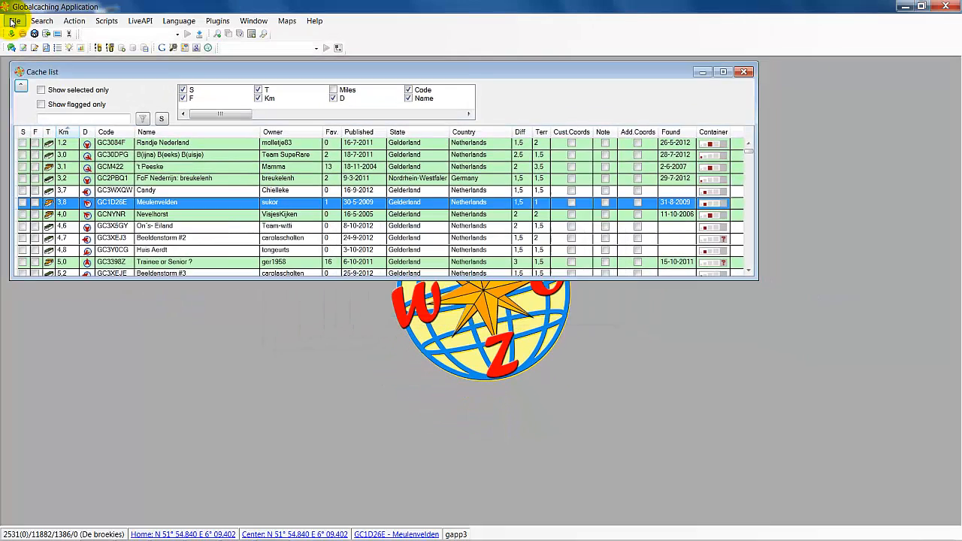
Open the Garmin GPSr export for all geocaches to view its device selection, and close it without exporting
click(13, 21)
mouse_move(30, 46)
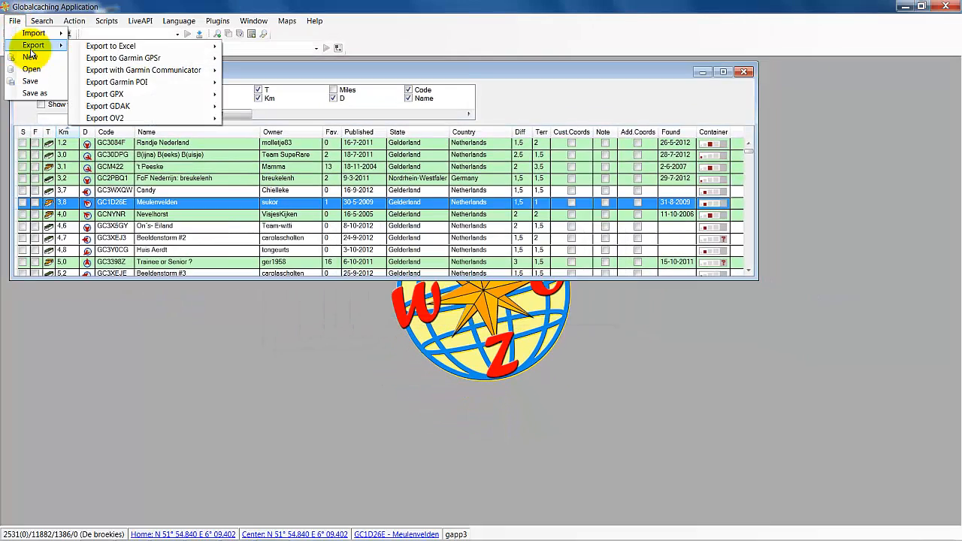
mouse_move(126, 62)
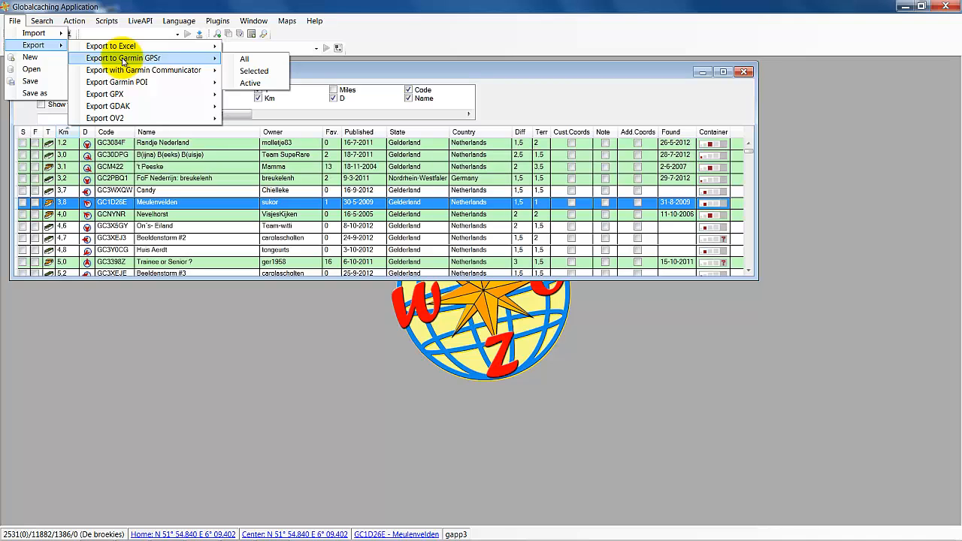
click(257, 61)
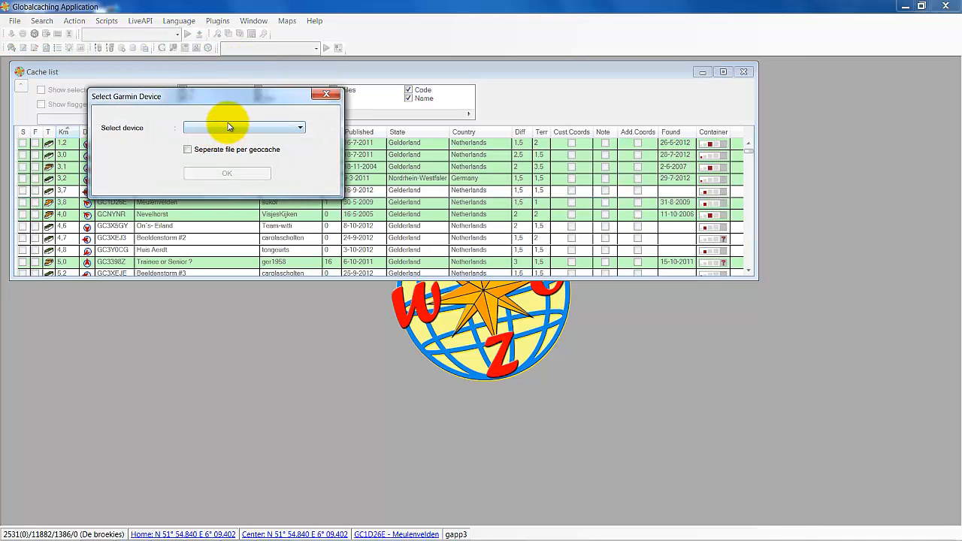
click(331, 93)
View the Garmin Communicator export settings for the active geocache, and close them without exporting
click(14, 20)
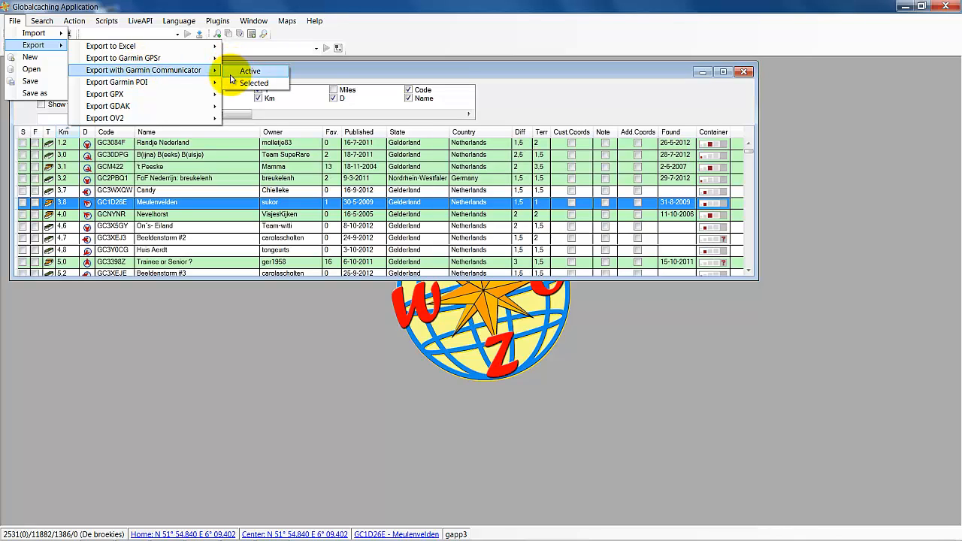
click(249, 73)
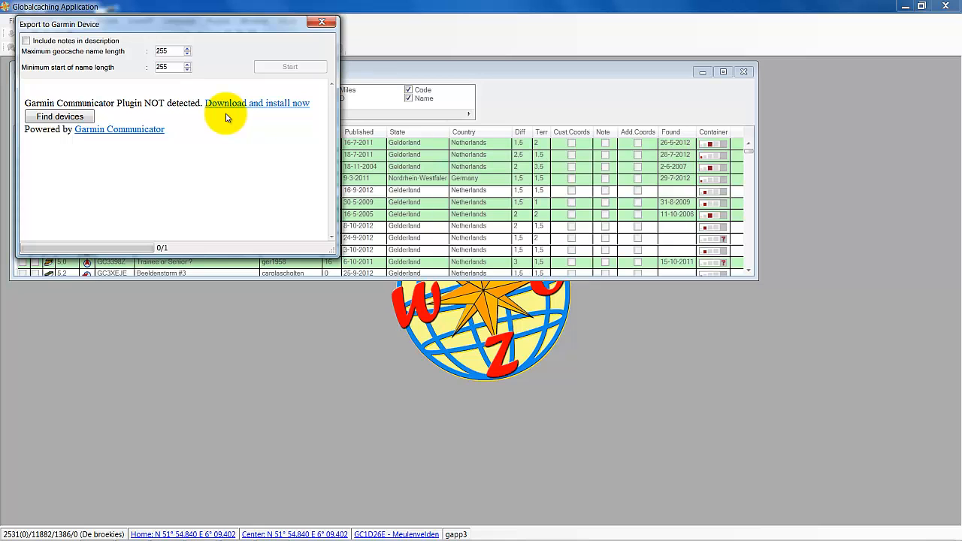
click(322, 23)
View the Garmin POI export settings for all geocaches, and close them without exporting
click(14, 20)
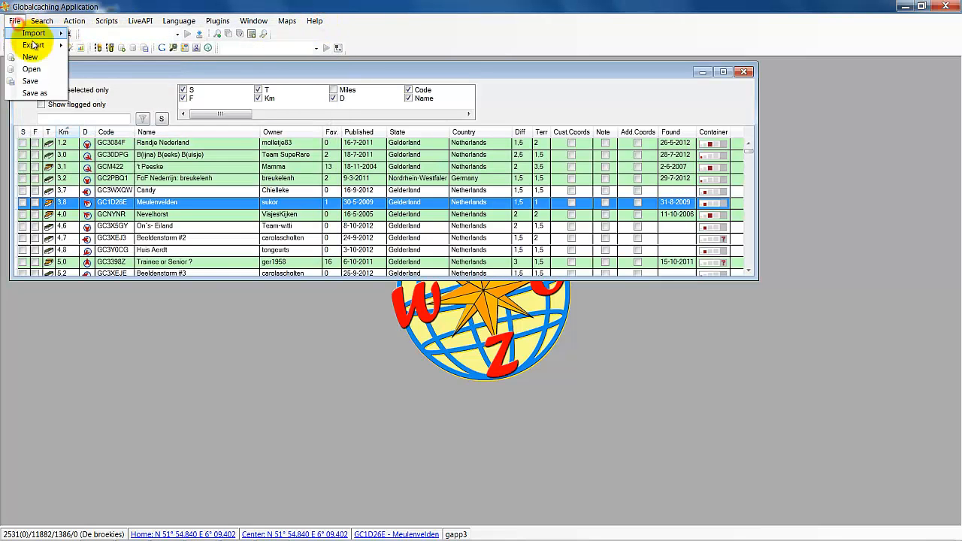
mouse_move(33, 48)
mouse_move(150, 84)
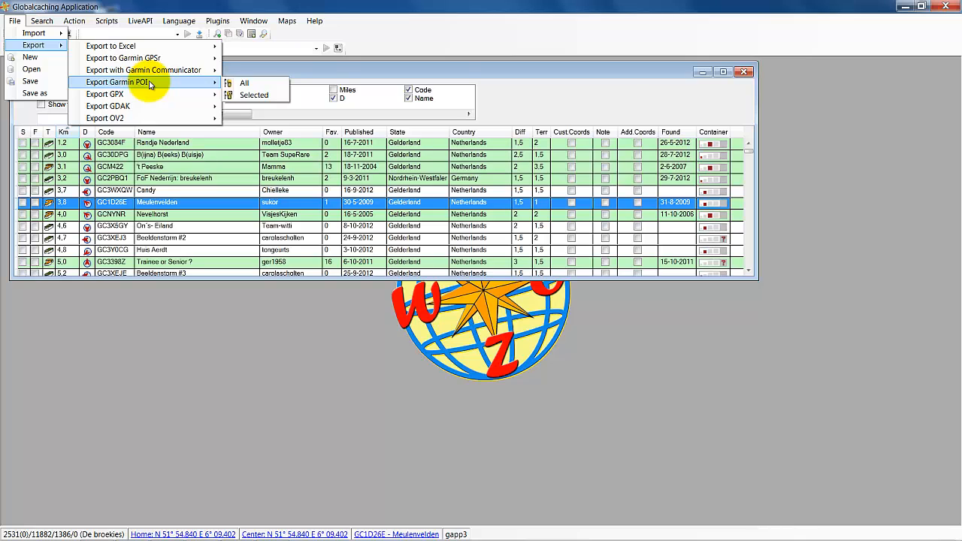
click(241, 84)
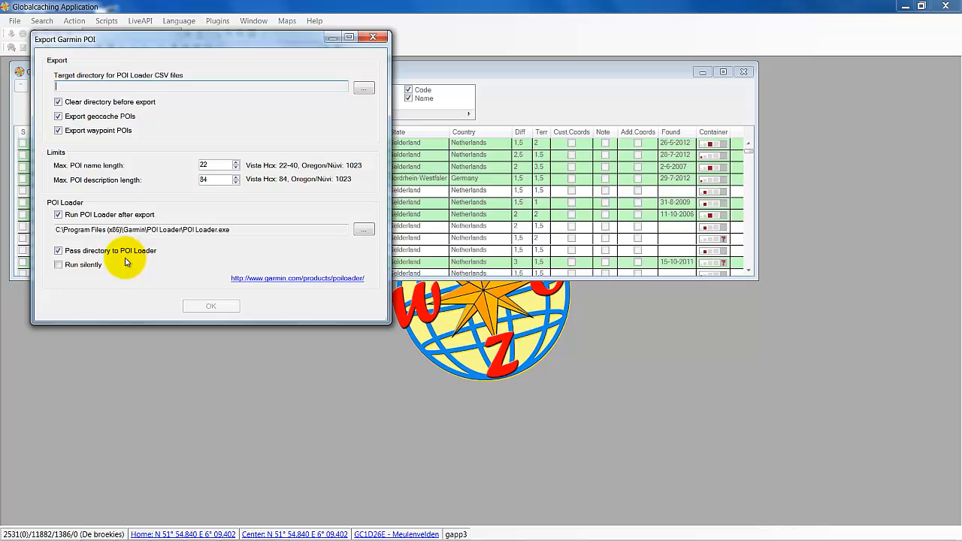
click(373, 36)
click(14, 20)
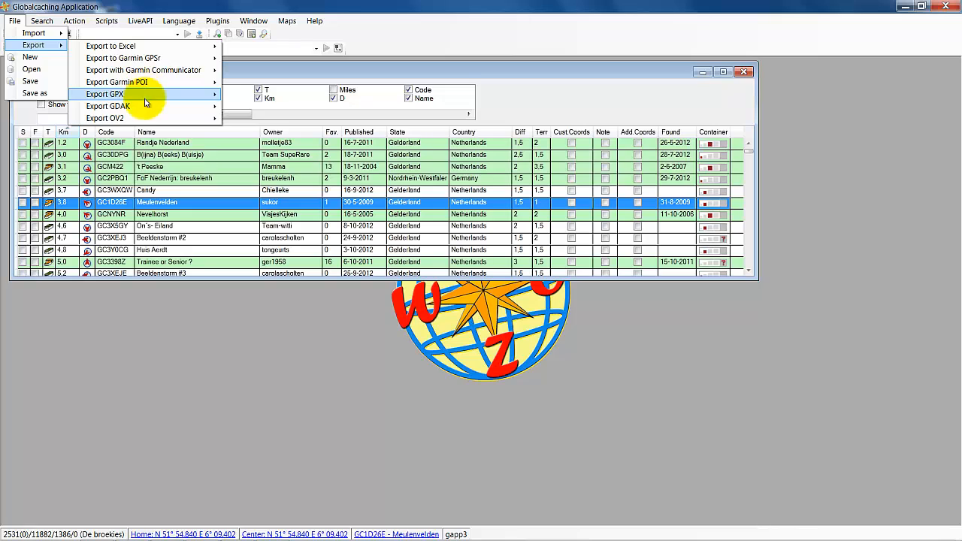
mouse_move(147, 107)
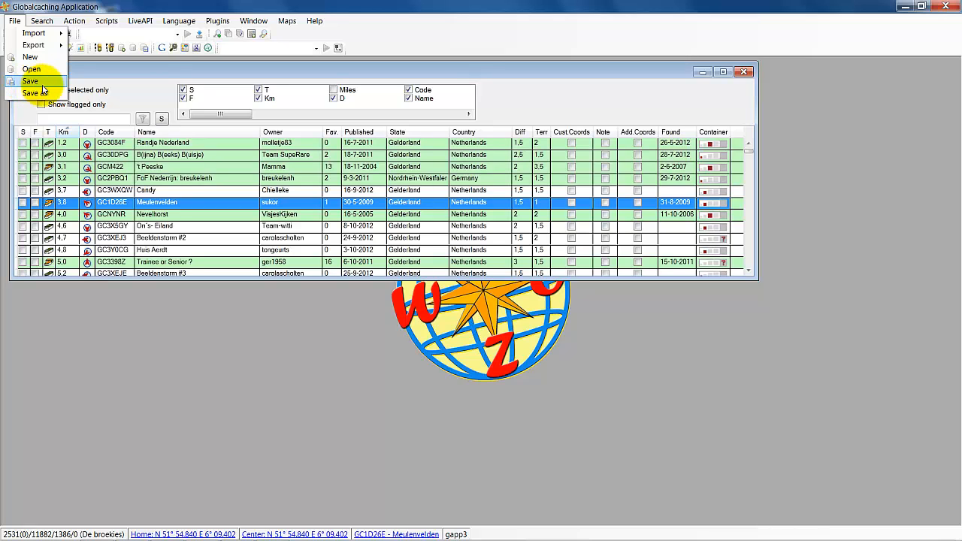
mouse_move(38, 26)
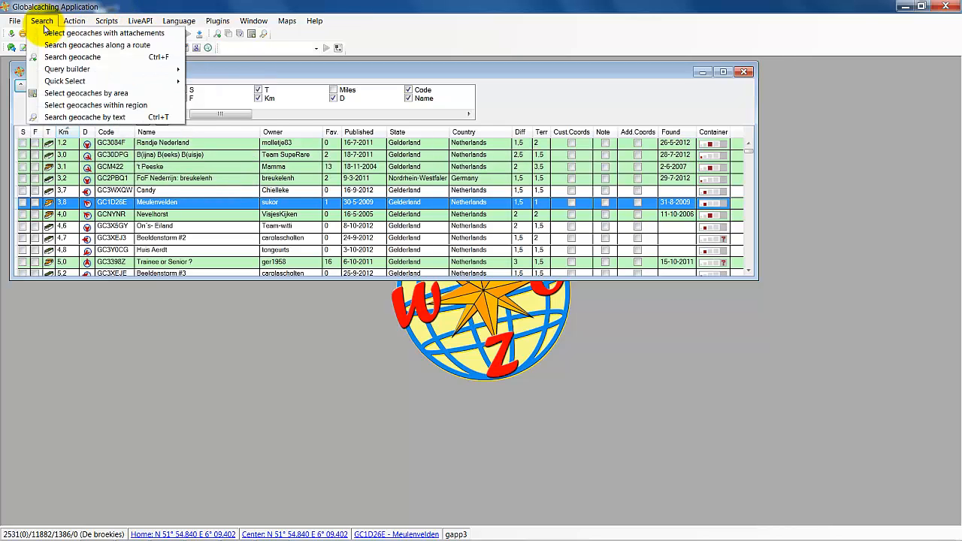
right_click(402, 204)
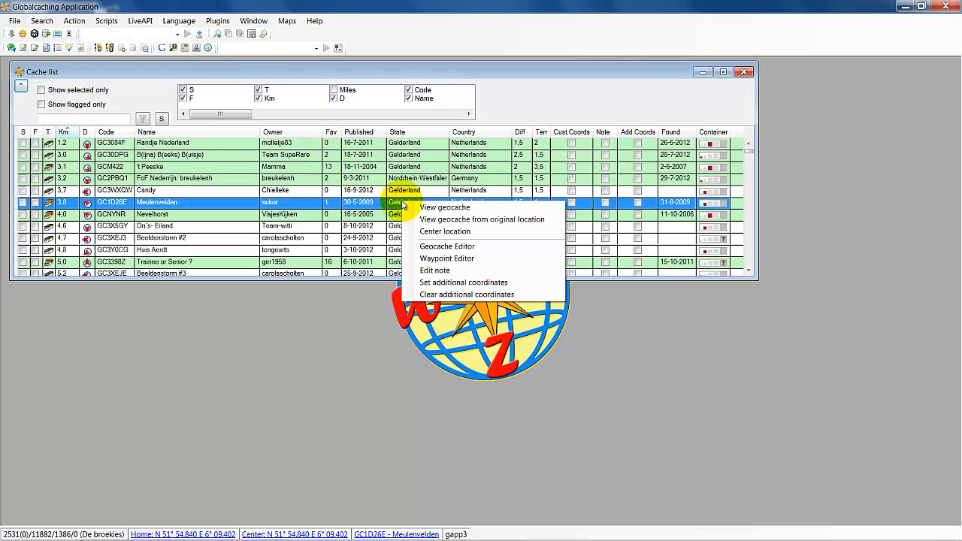
View the attachments of the geocache Meulenvelden and the form for adding one, and close both without adding a file
click(255, 21)
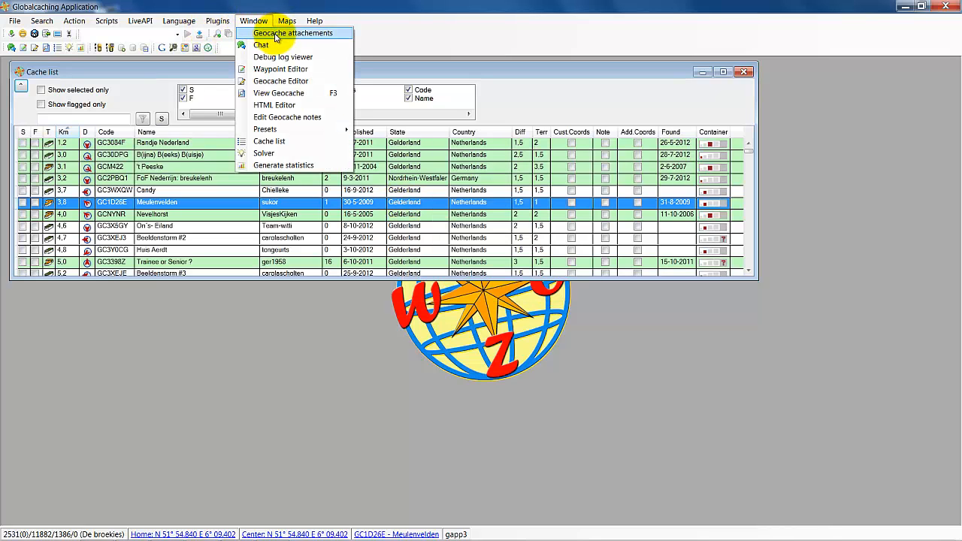
click(276, 37)
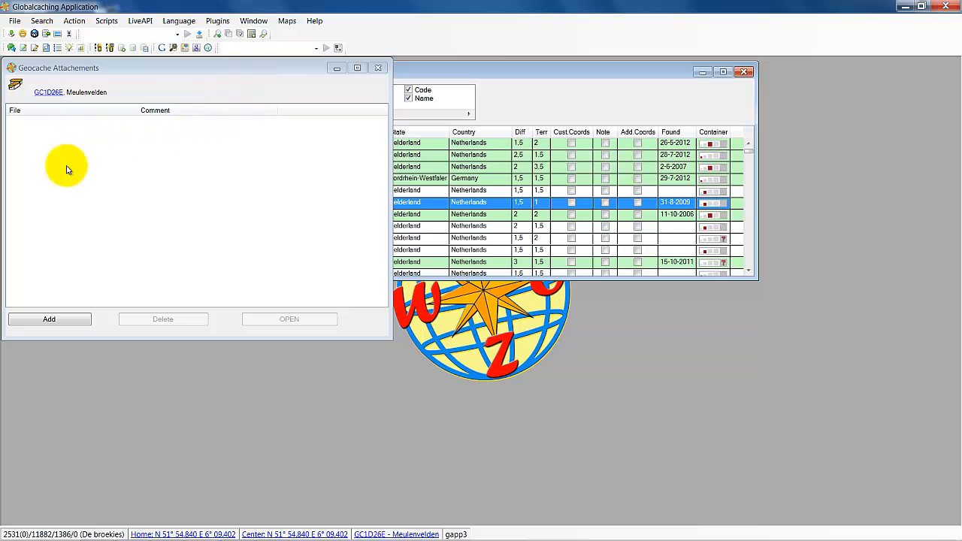
click(45, 323)
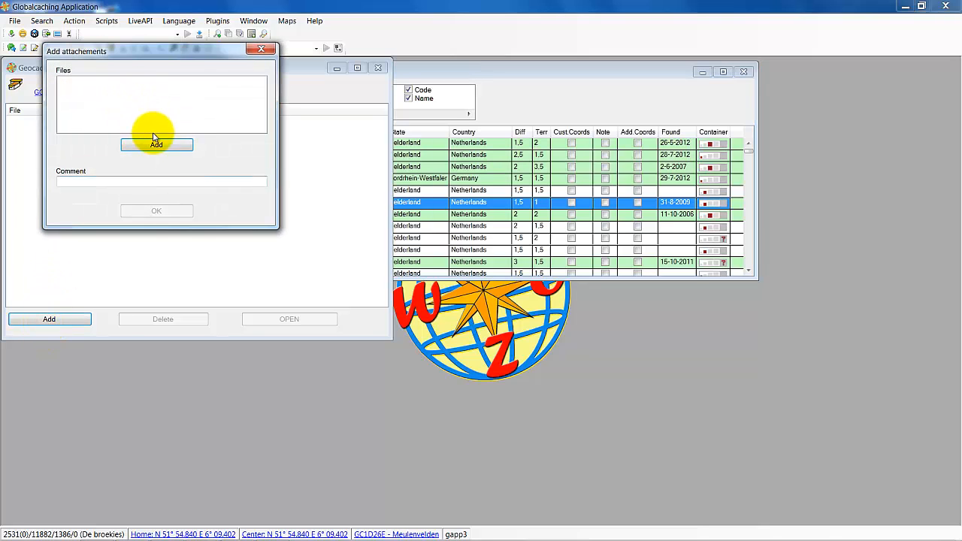
click(268, 50)
click(377, 67)
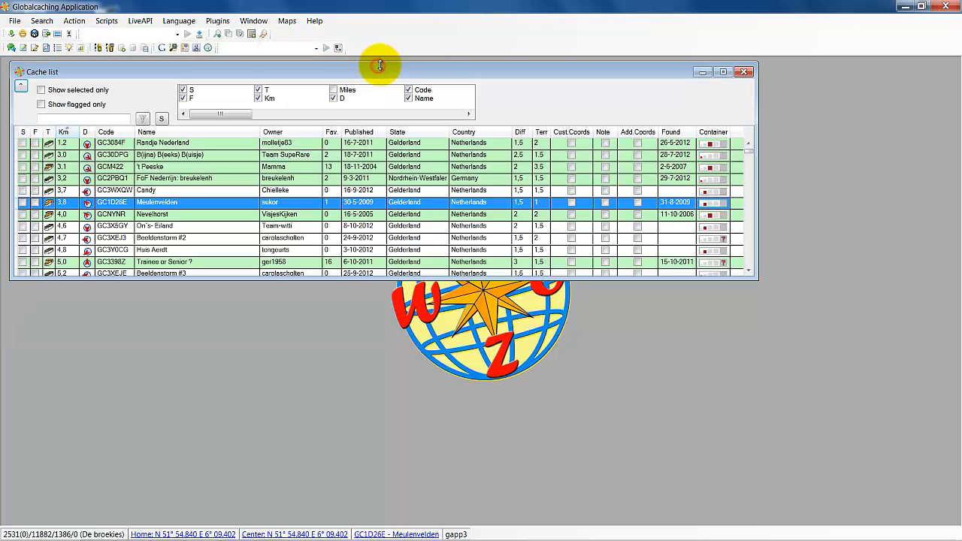
Select all geocaches that have attachments
click(30, 22)
click(43, 32)
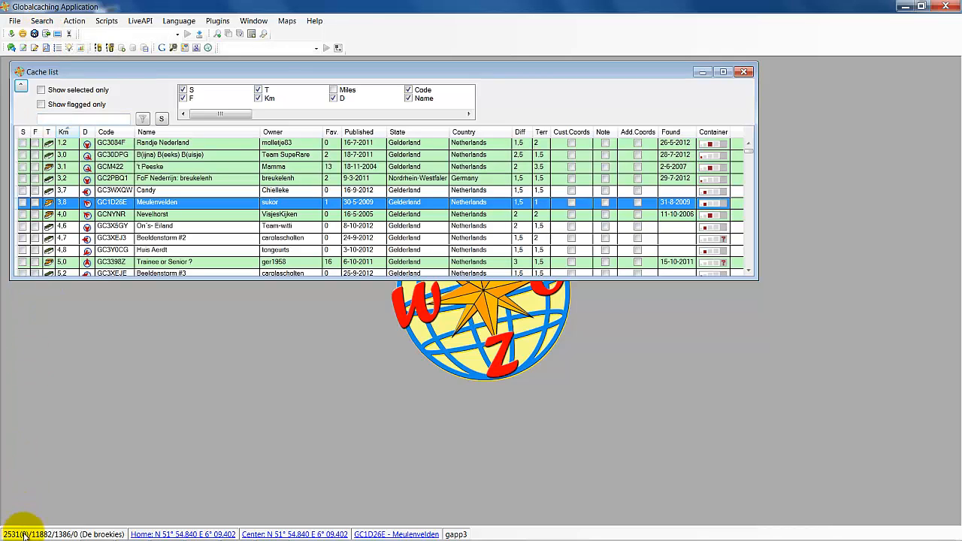
Open the search for geocaches along a route and calculate the route from leeuwarden to maastricht
click(41, 21)
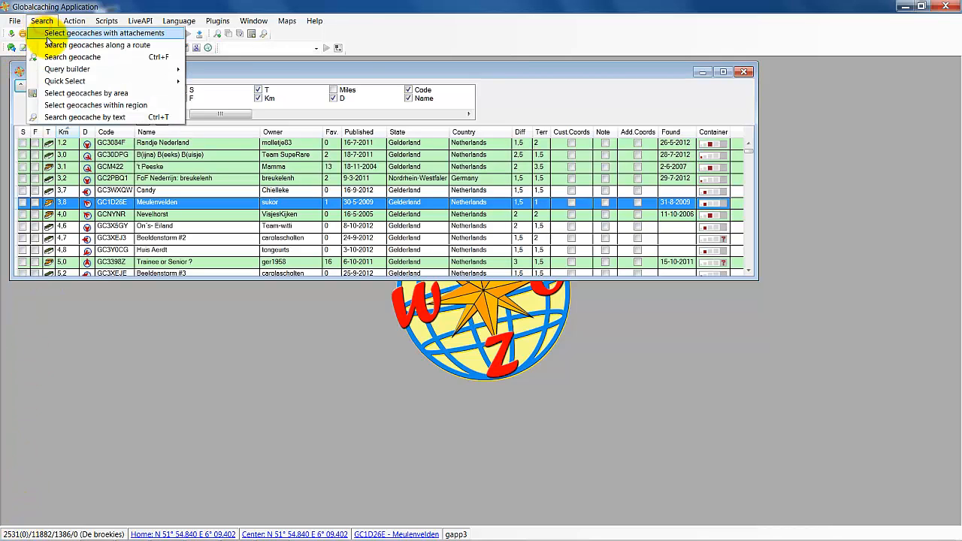
click(50, 47)
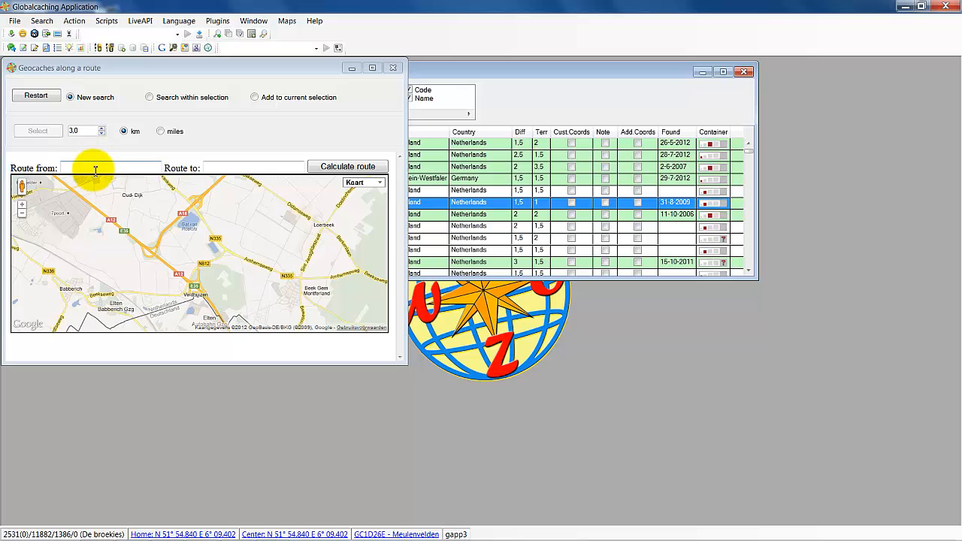
click(93, 169)
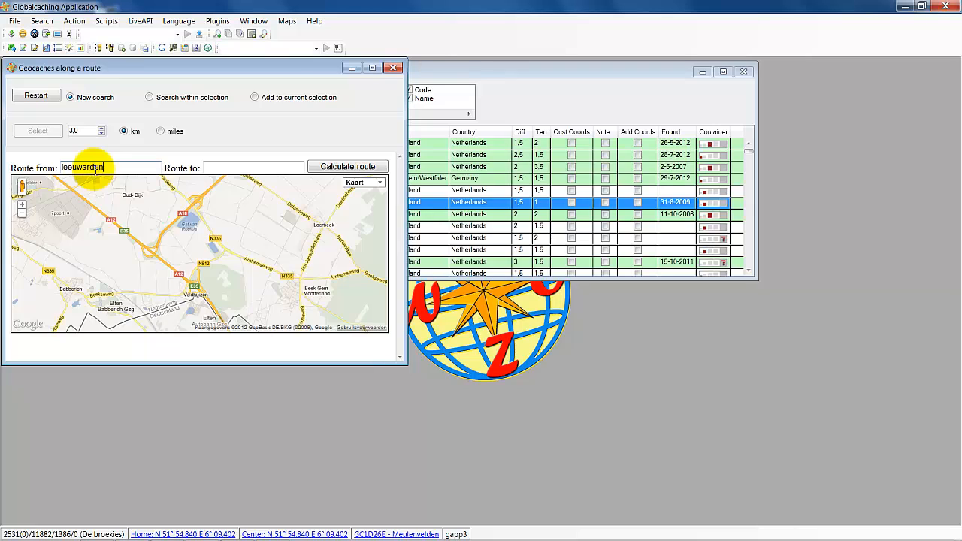
click(233, 165)
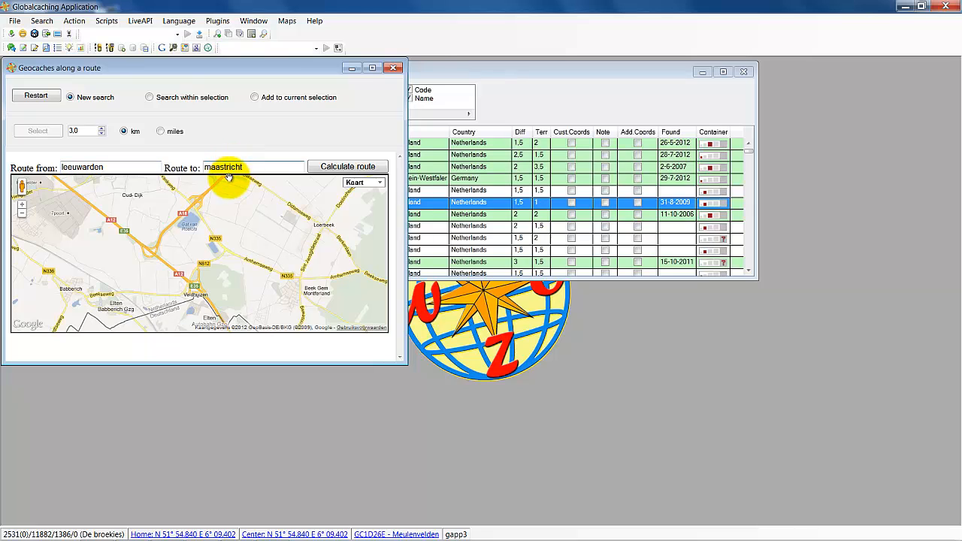
click(368, 170)
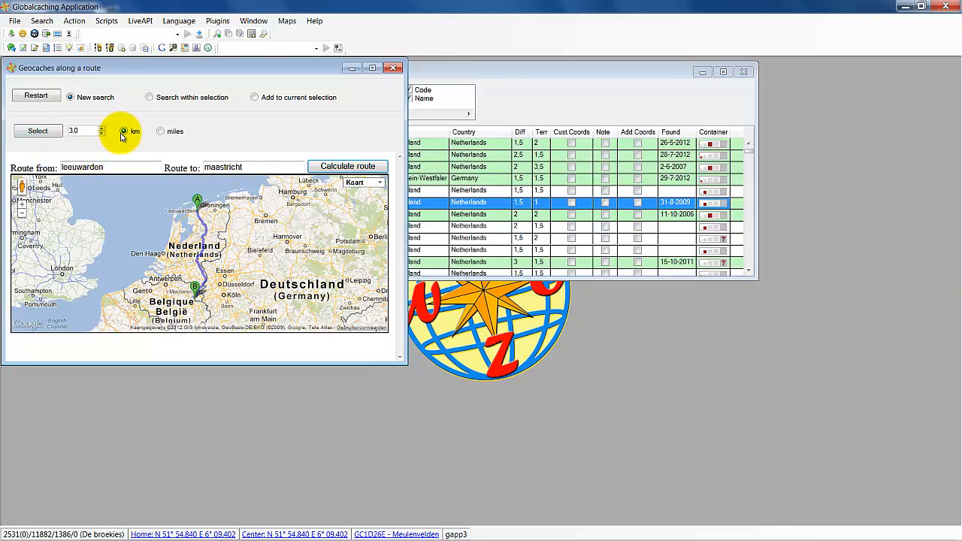
Select the geocaches within 3.0 km of the route, and show only the selected geocaches in the cache list
click(46, 132)
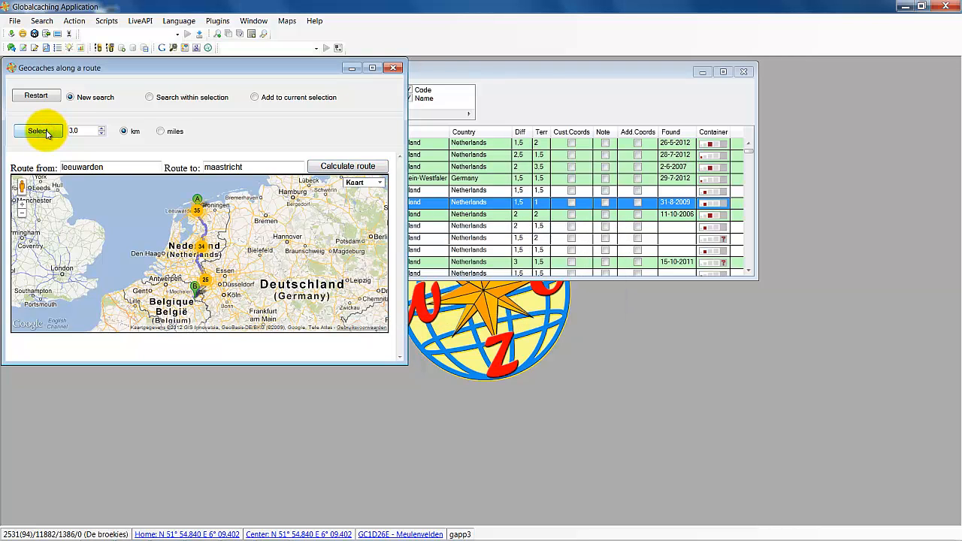
click(201, 245)
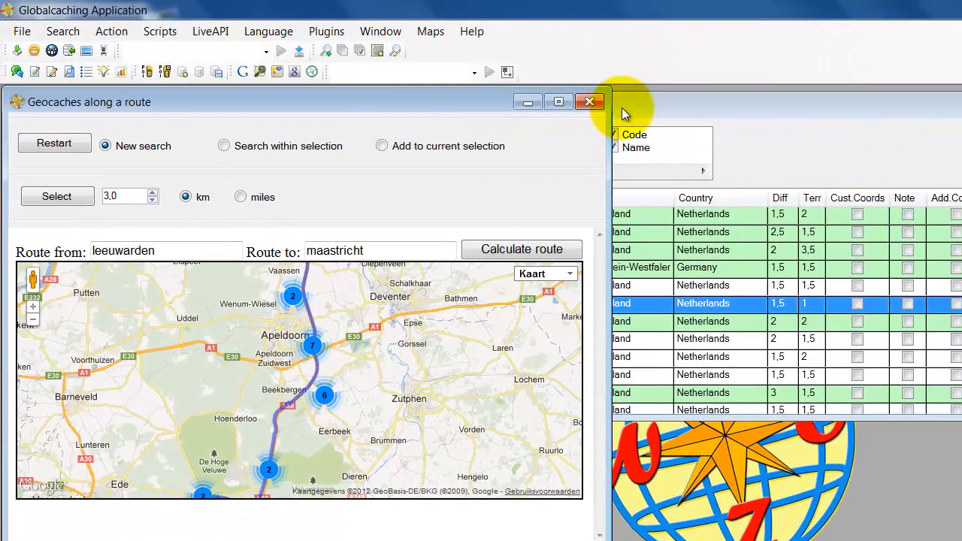
click(622, 105)
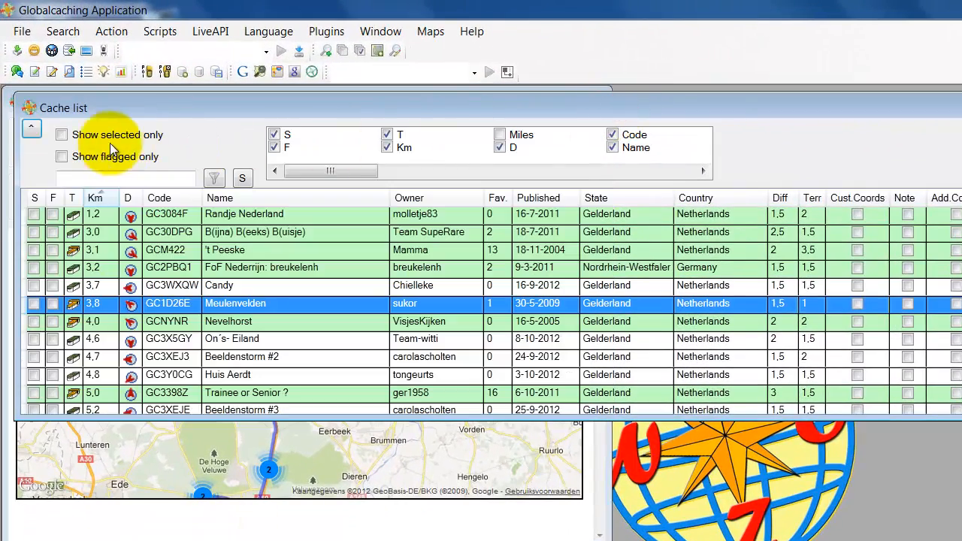
click(63, 142)
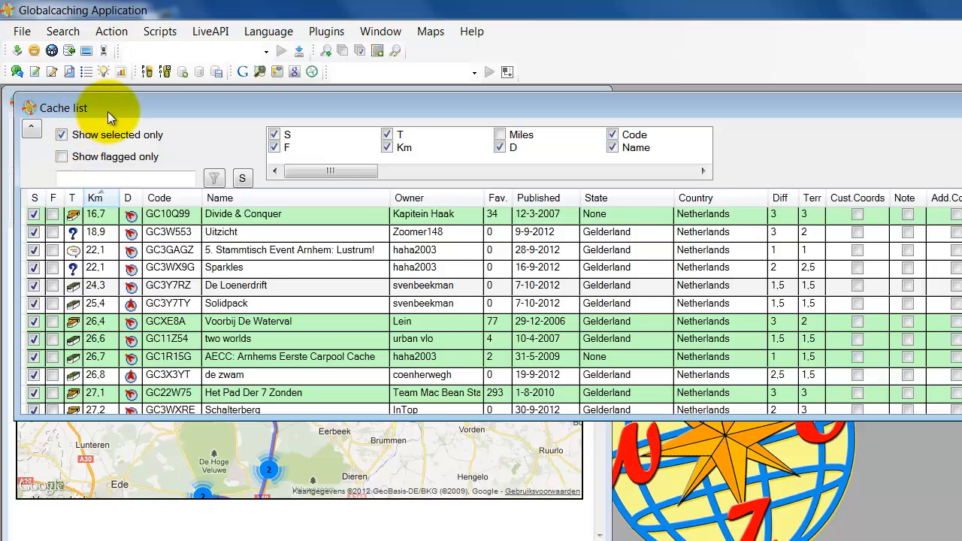
drag(107, 112, 256, 167)
Open the general geocache search and enable the Found criterion with the "I have not found" option
click(74, 32)
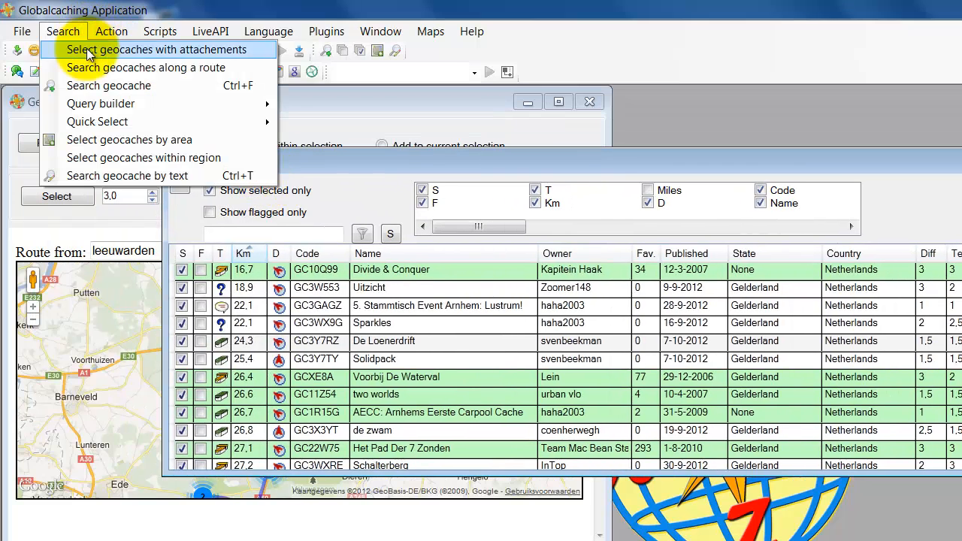
click(93, 87)
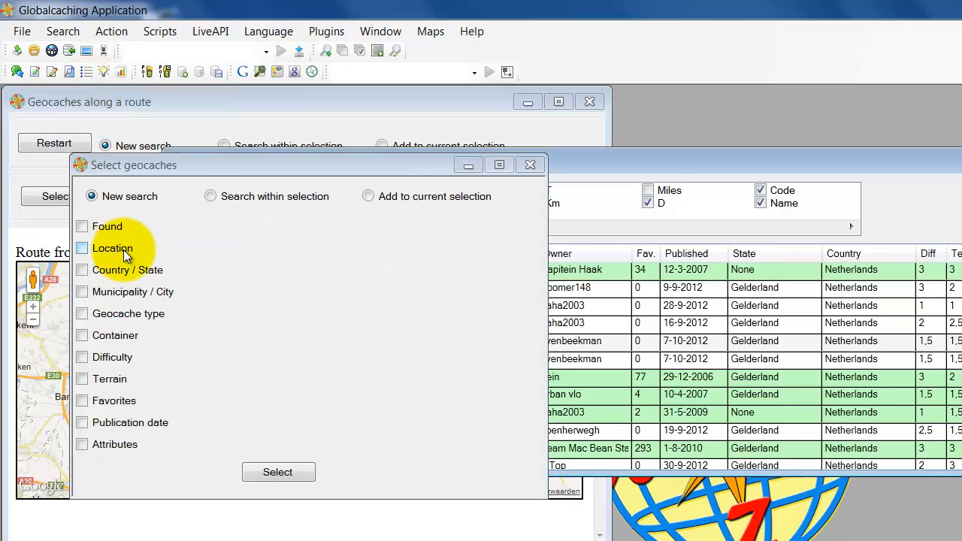
click(83, 226)
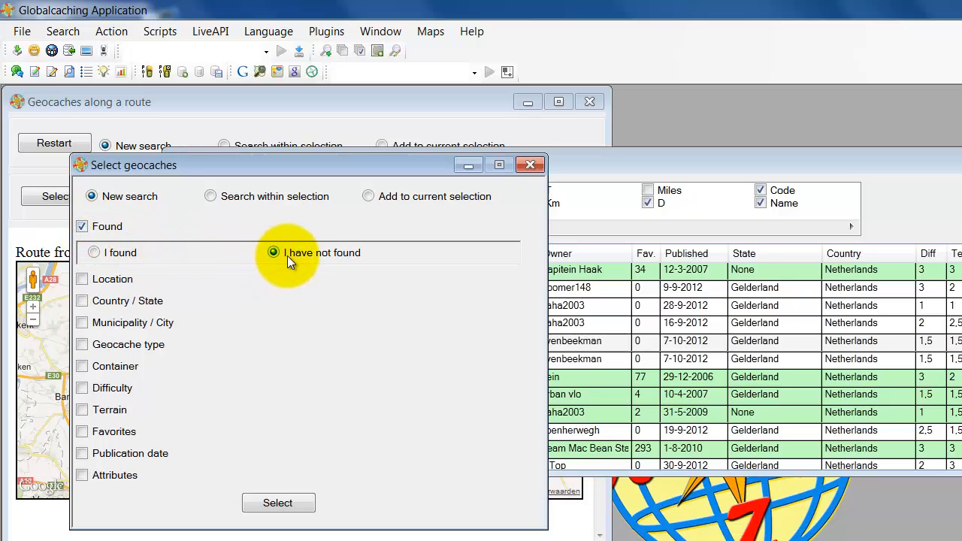
Add a location criterion for arnhem with a 30 km radius, resolve the city to coordinates, and select the matching geocaches
click(83, 281)
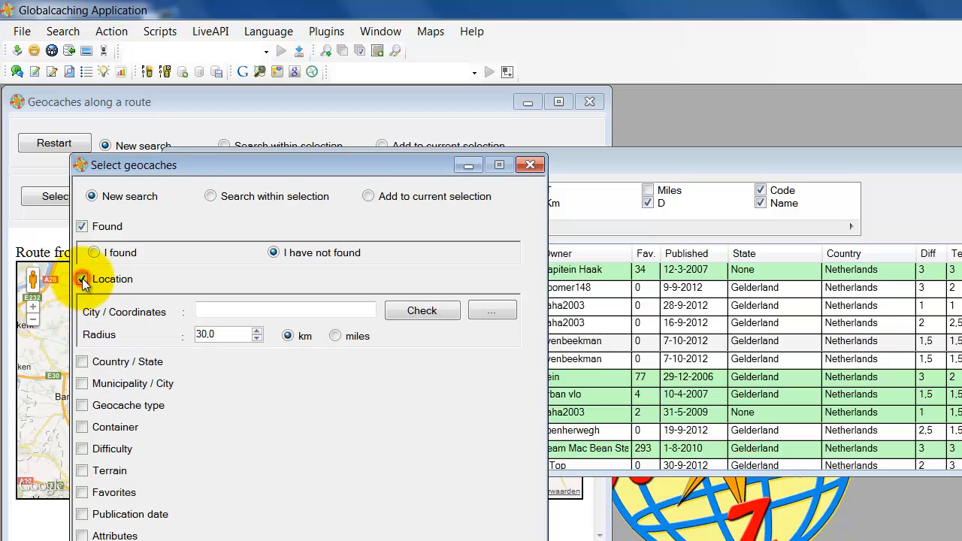
click(240, 314)
text(arn)
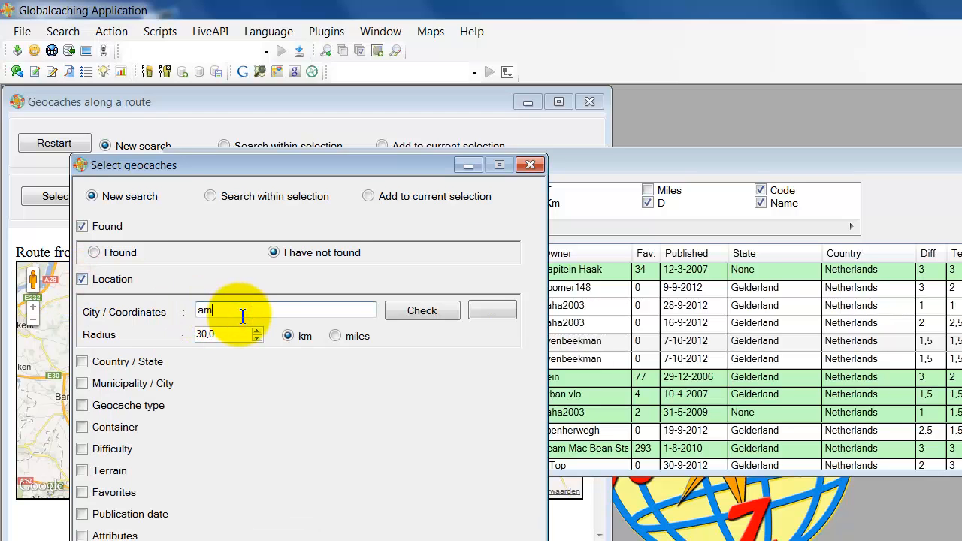
text(hem)
click(432, 308)
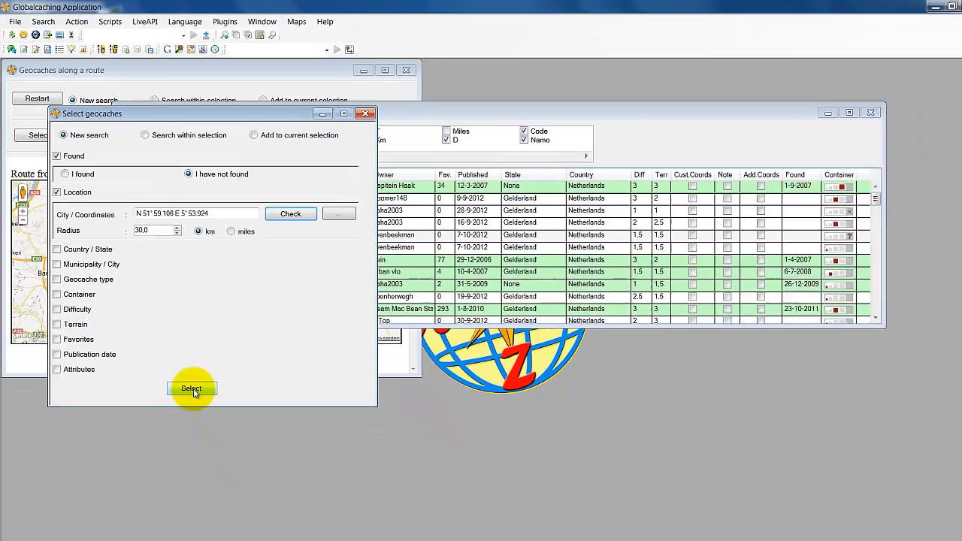
click(237, 482)
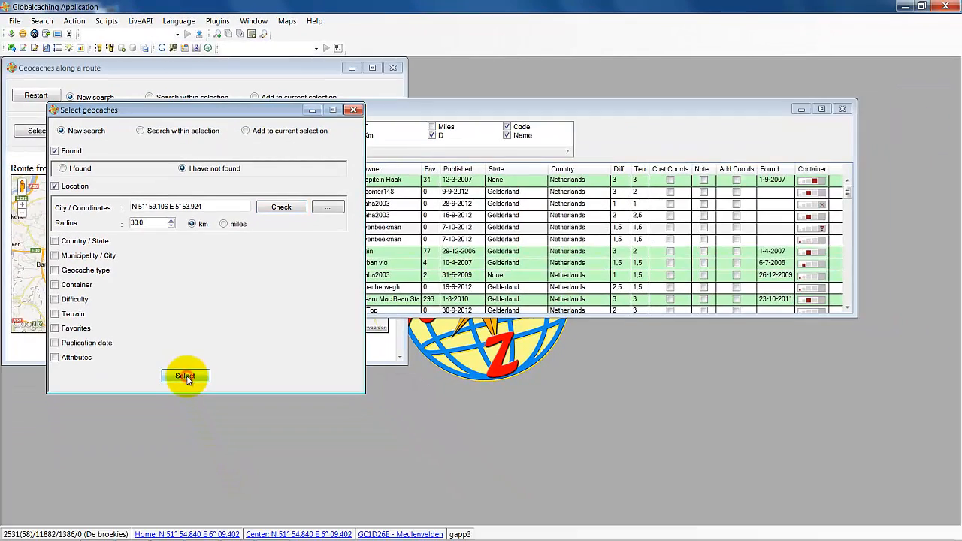
Switch the along-route geocache search to search within the selection, close it without selecting, and return to the cache list
click(145, 68)
click(148, 98)
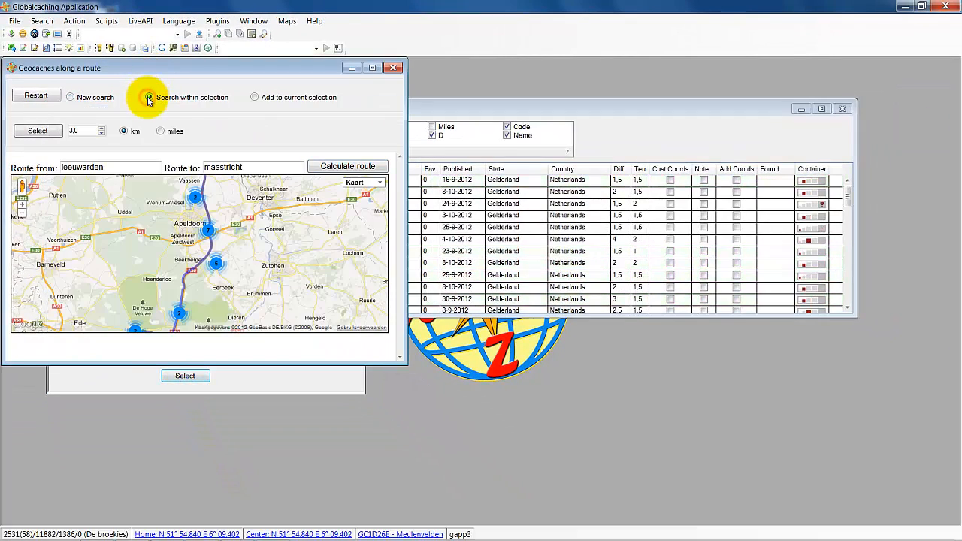
click(393, 68)
click(455, 110)
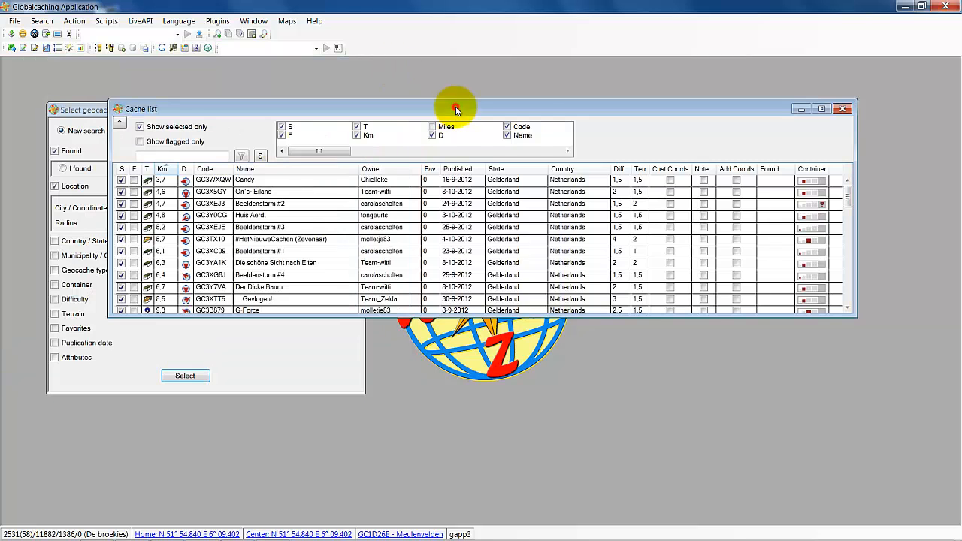
Show the selected geocaches on the Google map, zoomed out to cover them all, and move the map window over the lower part of the cache list
click(287, 21)
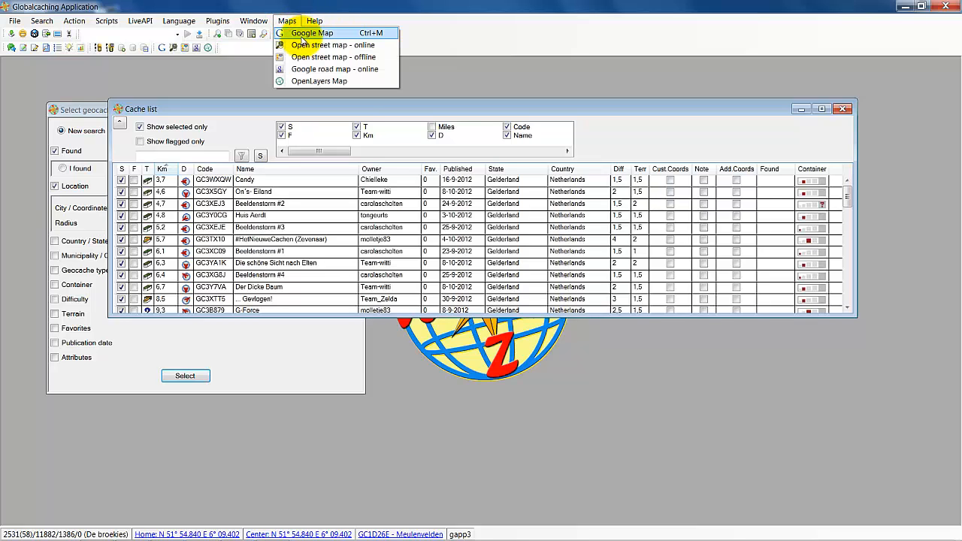
click(301, 36)
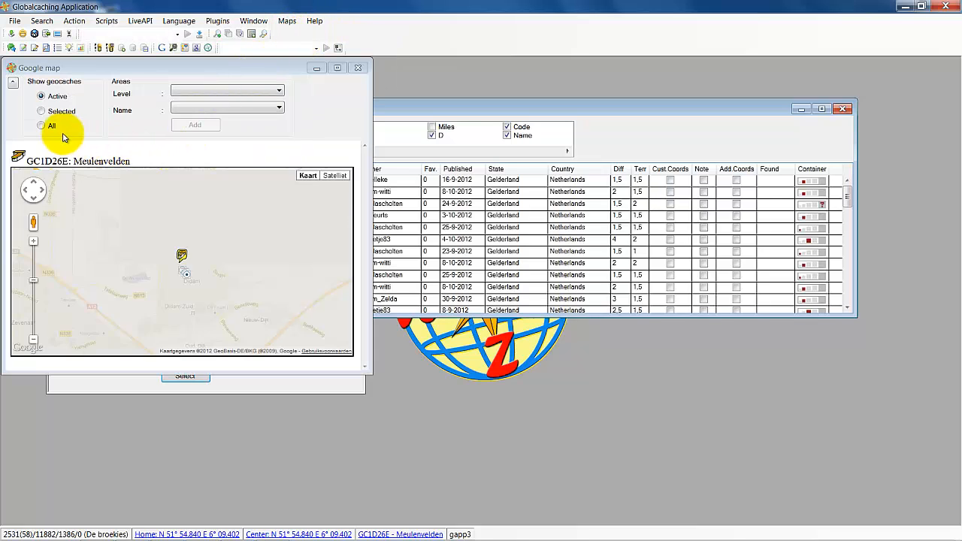
click(63, 114)
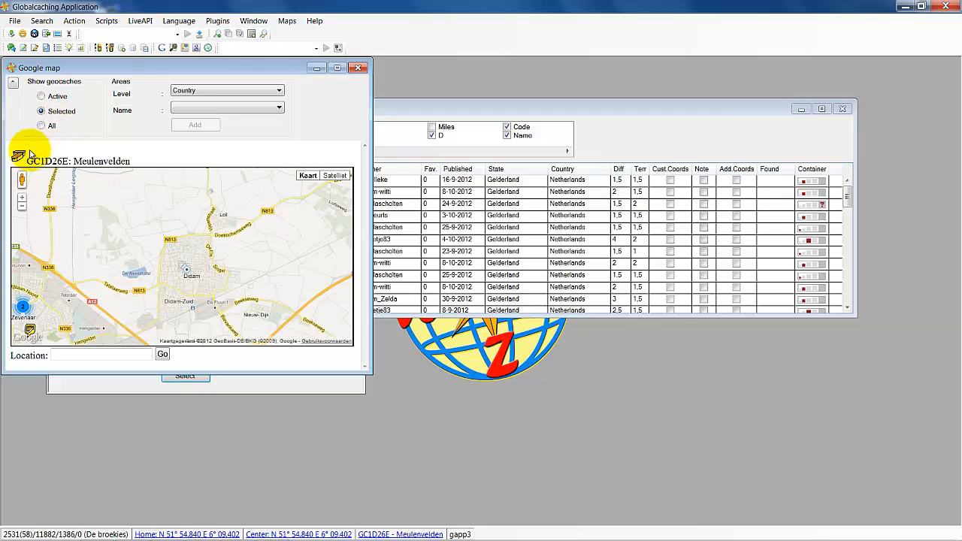
click(22, 206)
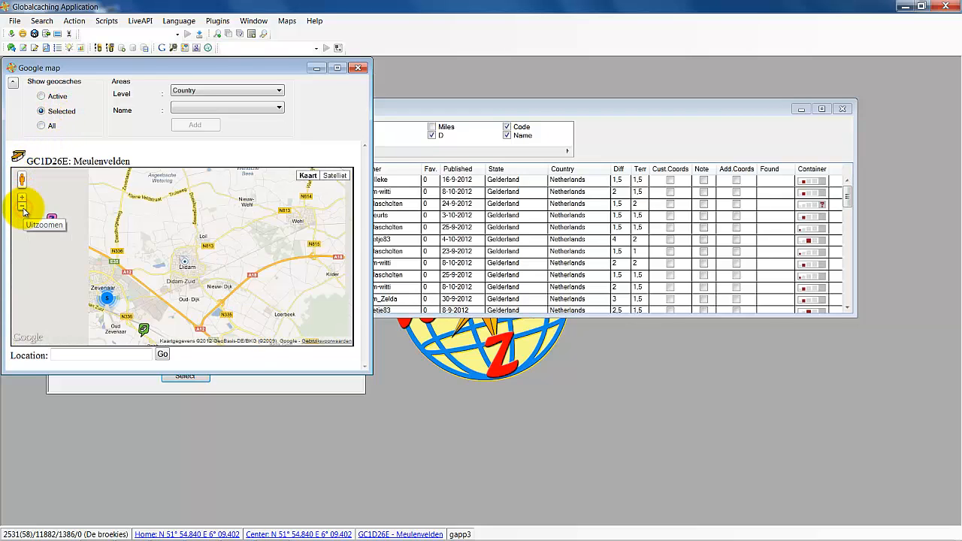
click(22, 206)
click(22, 206)
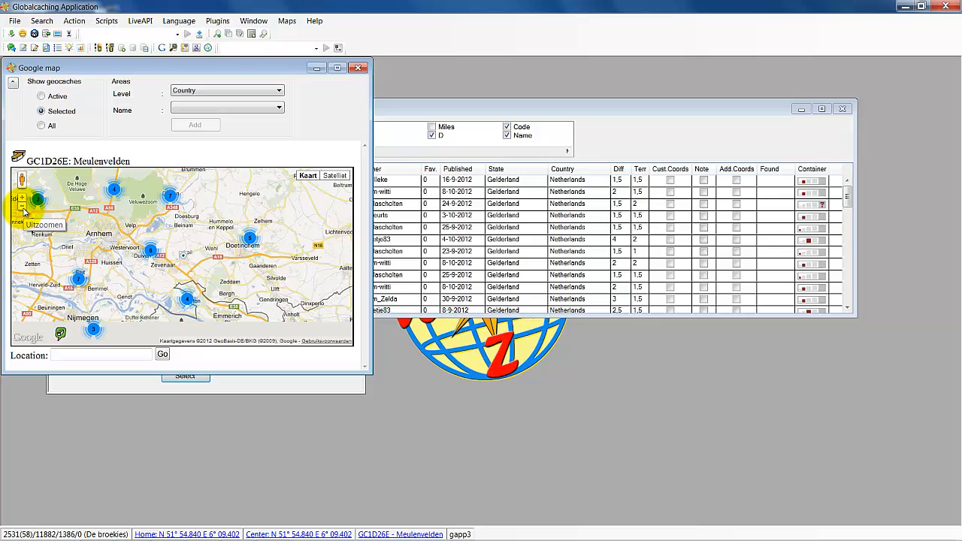
click(22, 206)
click(22, 207)
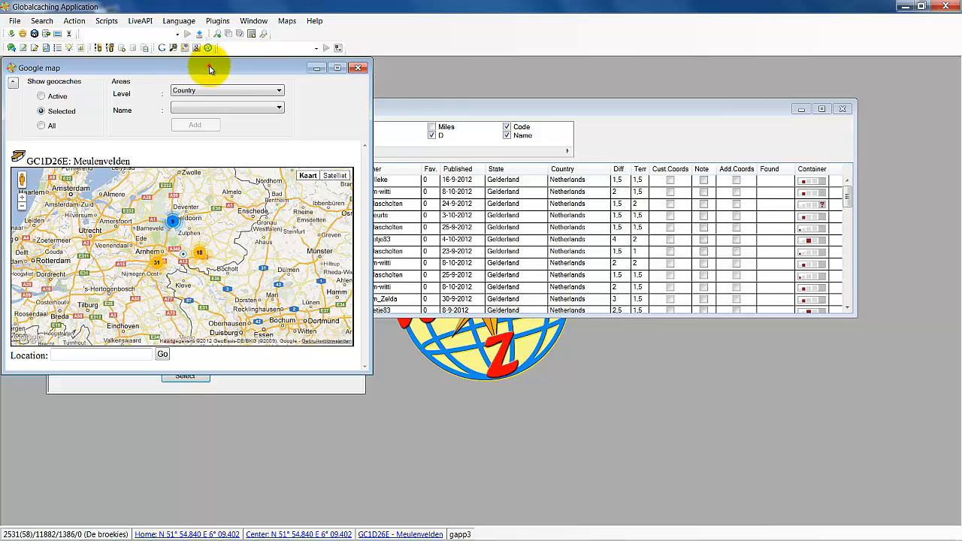
drag(209, 68, 382, 102)
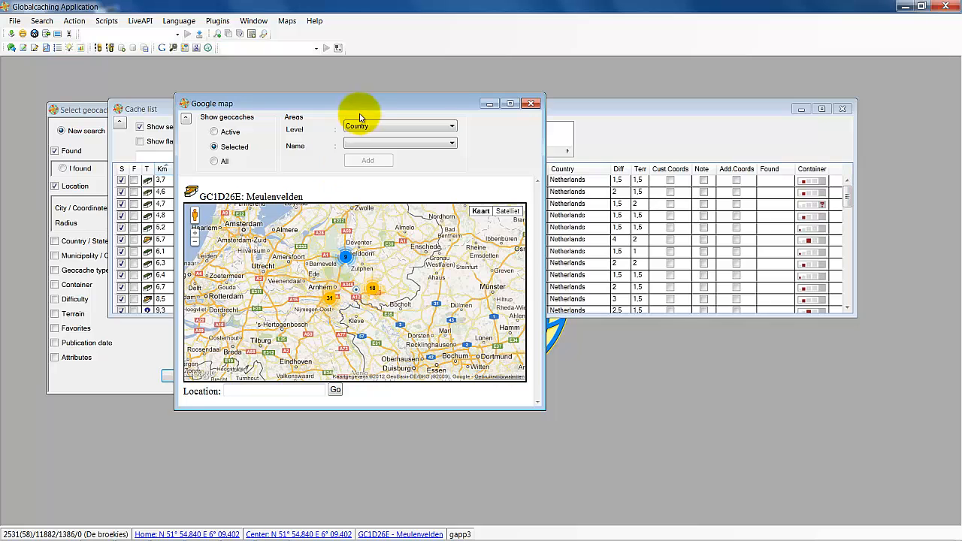
drag(365, 101, 301, 151)
Open the query builder editor and load the saved query "test"
click(41, 21)
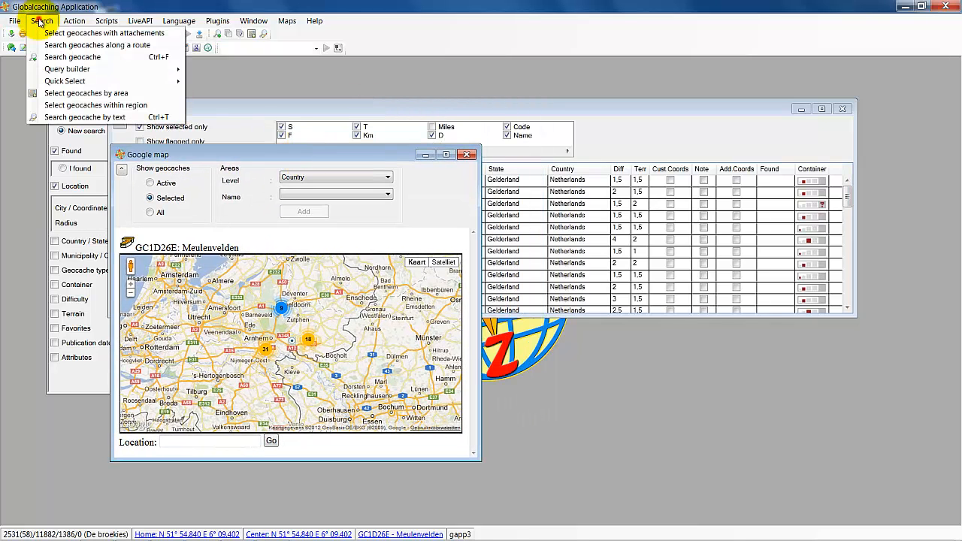
mouse_move(48, 71)
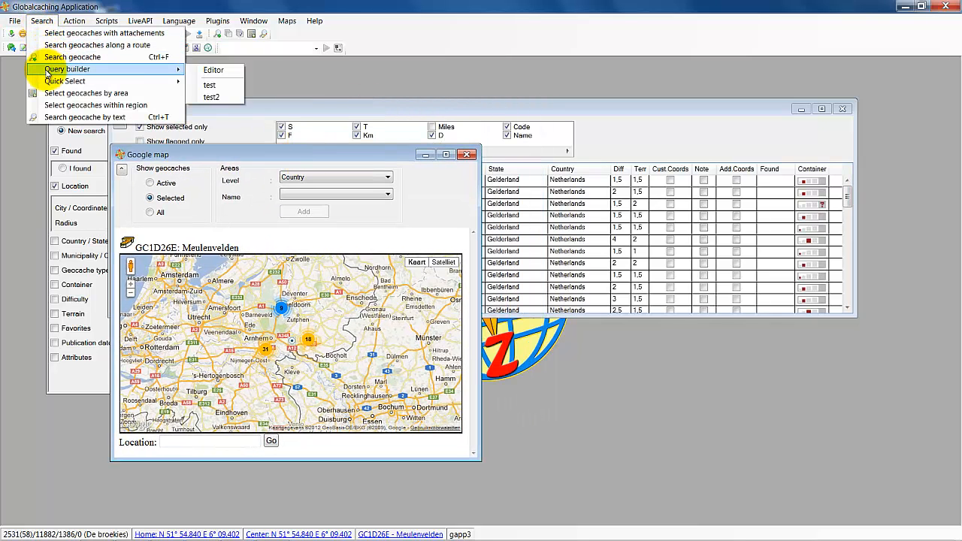
click(212, 70)
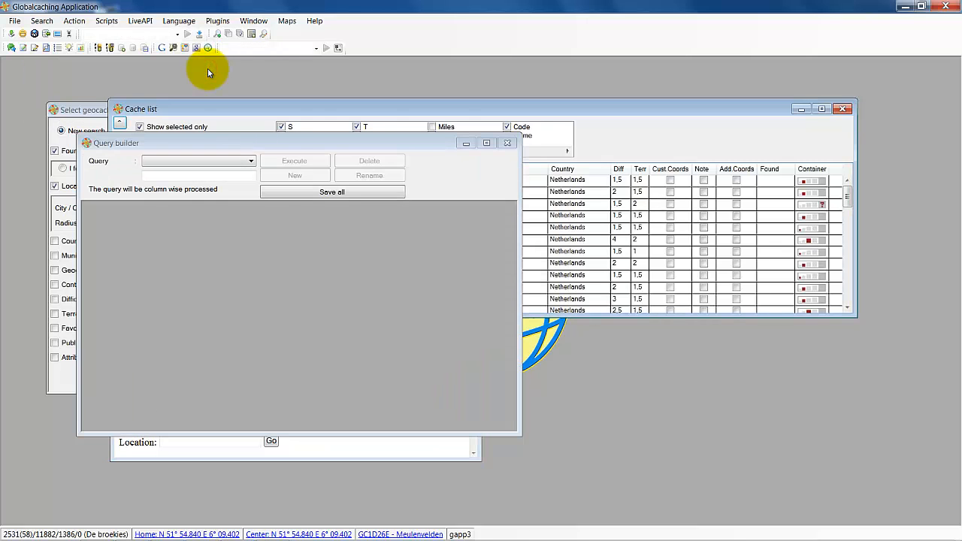
click(218, 163)
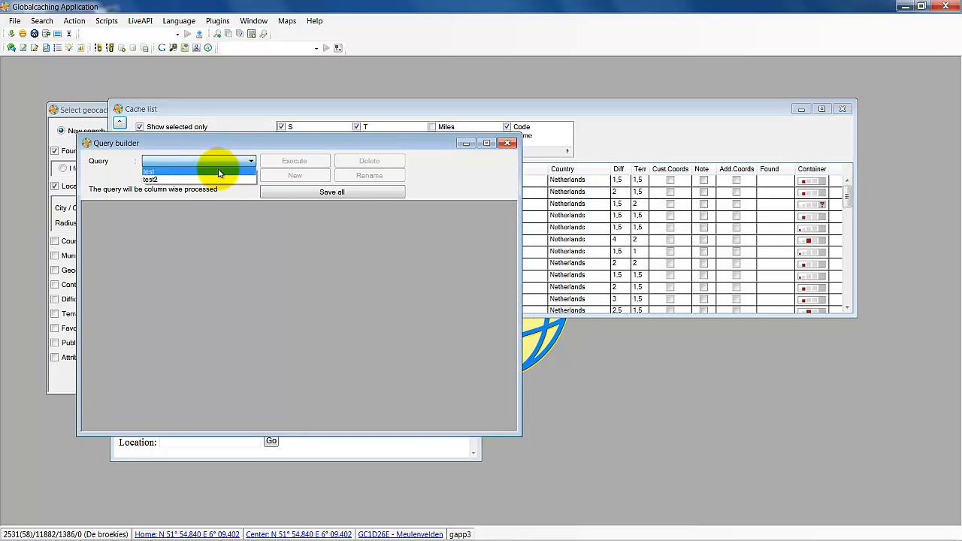
click(220, 171)
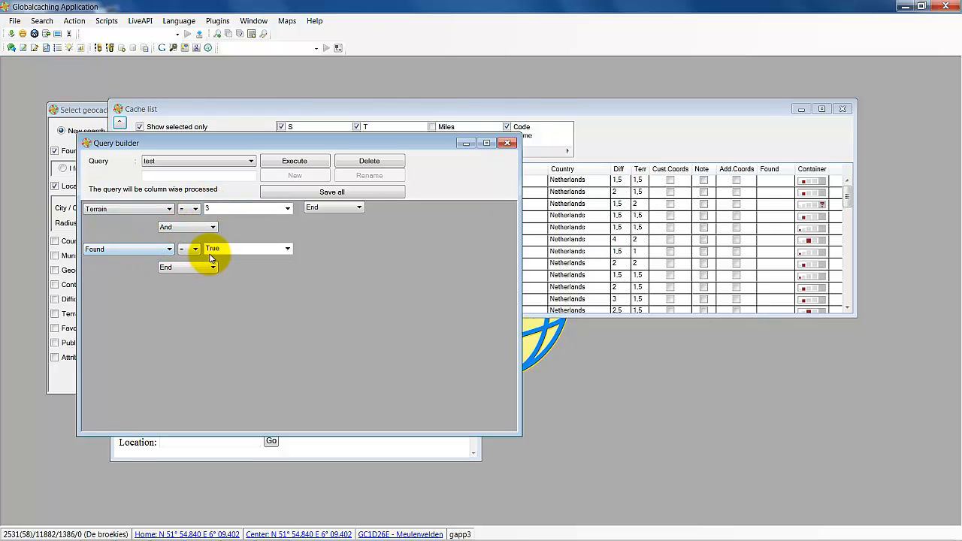
Extend the Terrain condition of the query with an Or branch, and close the query builder without saving
click(359, 207)
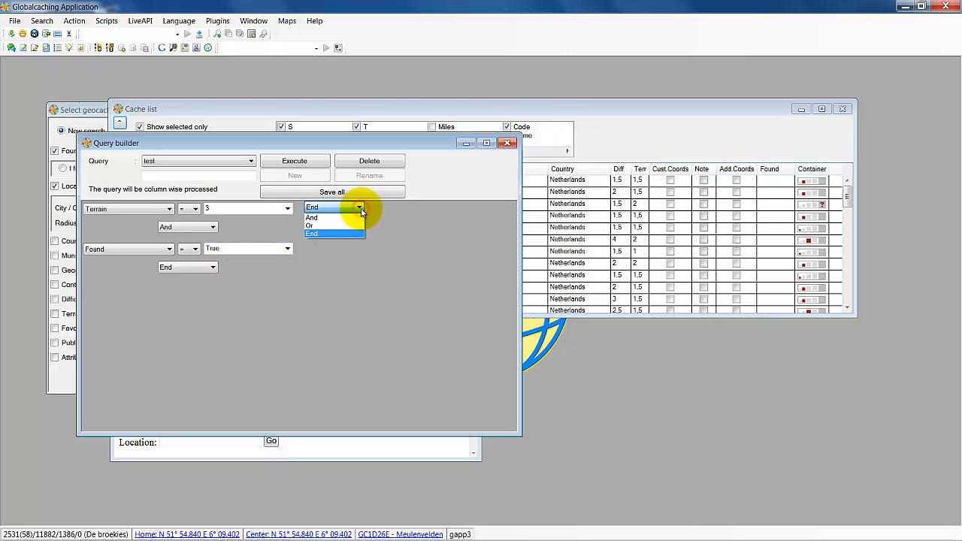
click(355, 225)
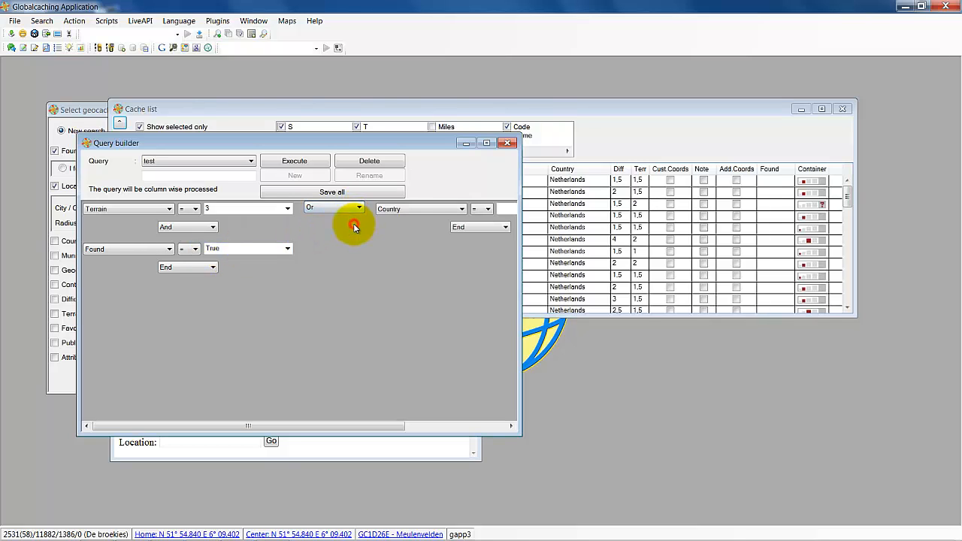
click(508, 144)
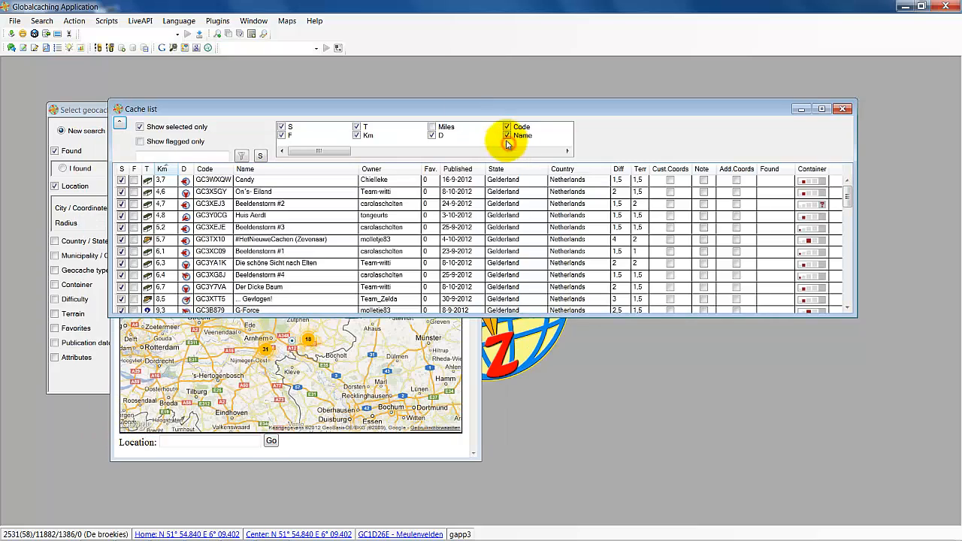
Open the selection by area, shrink the circle to a distance of about 18, centre it on Amsterdam, and select the geocaches within the radius
click(42, 21)
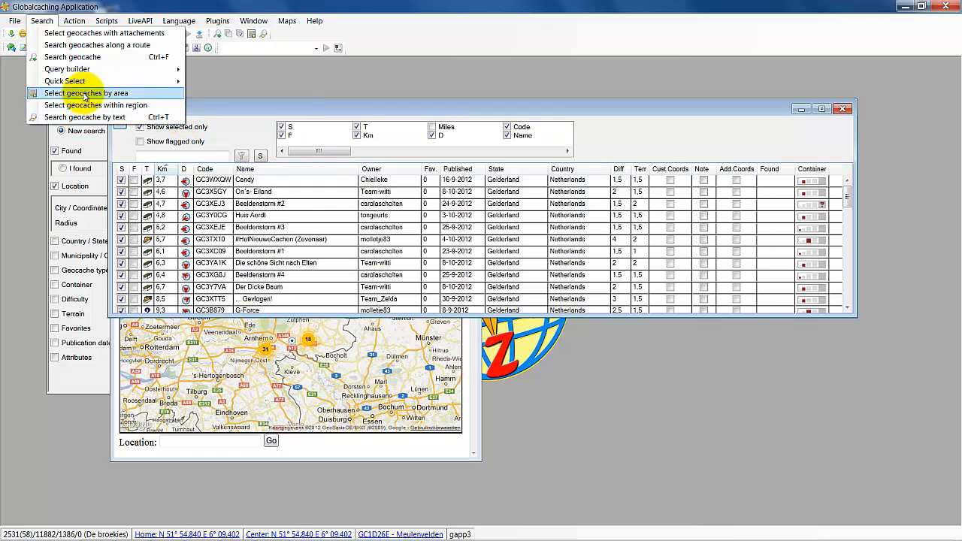
click(82, 93)
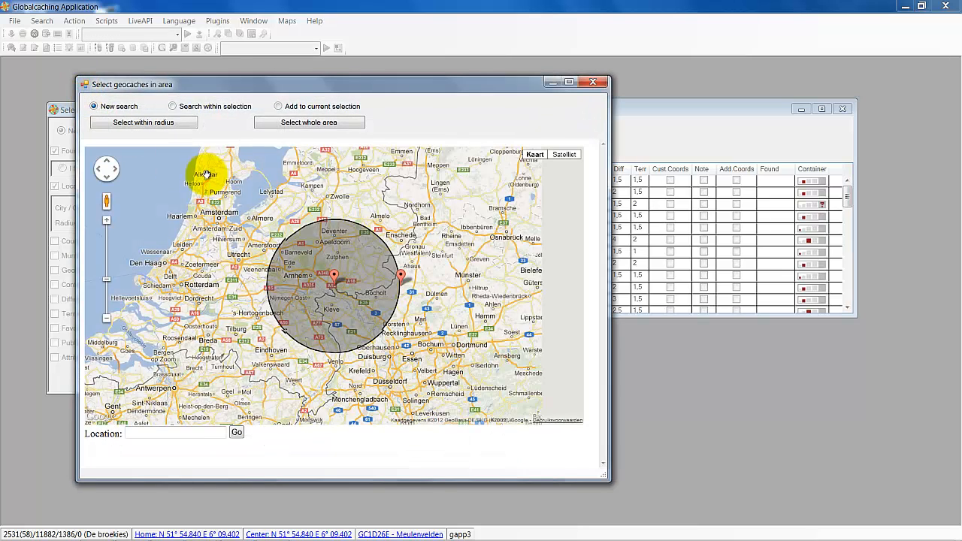
mouse_move(333, 278)
mouse_down()
mouse_move(290, 278)
mouse_move(306, 267)
mouse_up()
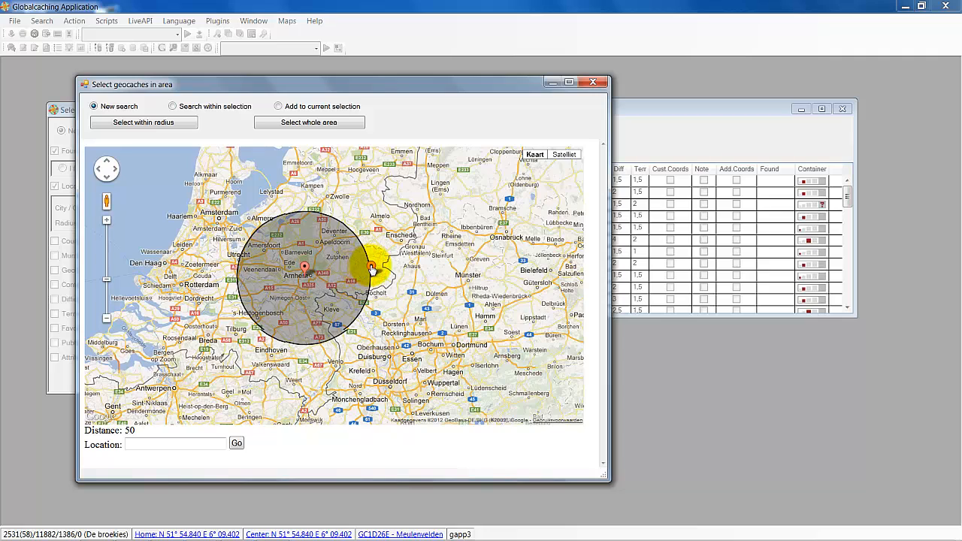
drag(370, 267, 277, 263)
mouse_move(241, 225)
mouse_down()
mouse_move(176, 204)
mouse_move(186, 206)
mouse_move(183, 198)
mouse_up()
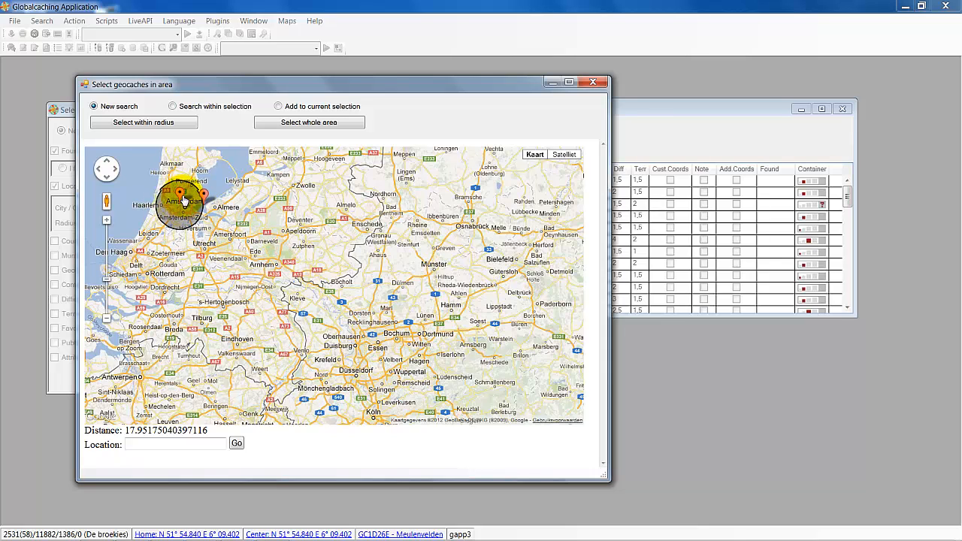
click(143, 123)
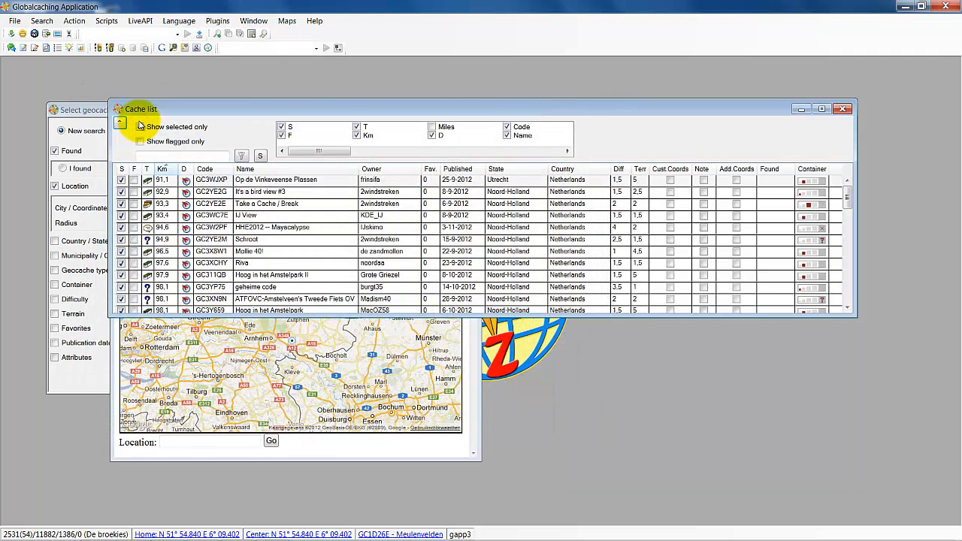
Examine the selected geocaches around Amsterdam on the Google map by expanding their cluster
click(311, 444)
drag(231, 328, 323, 365)
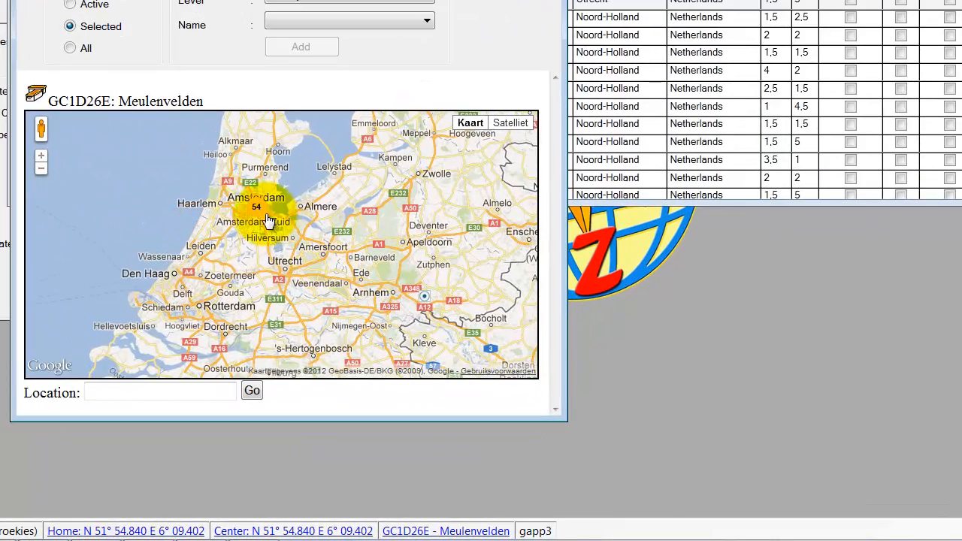
click(259, 209)
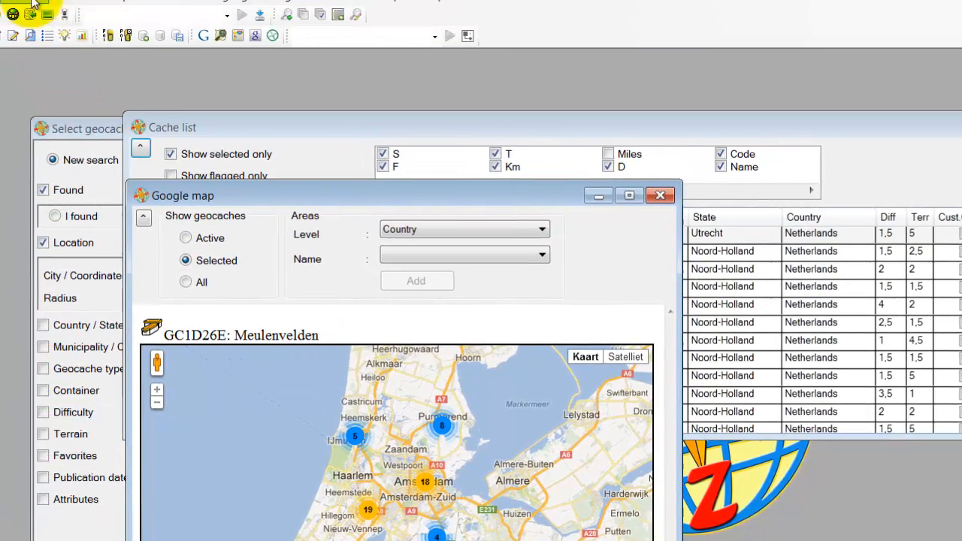
View the options for selecting geocaches within a region, and close them without making a selection
click(41, 31)
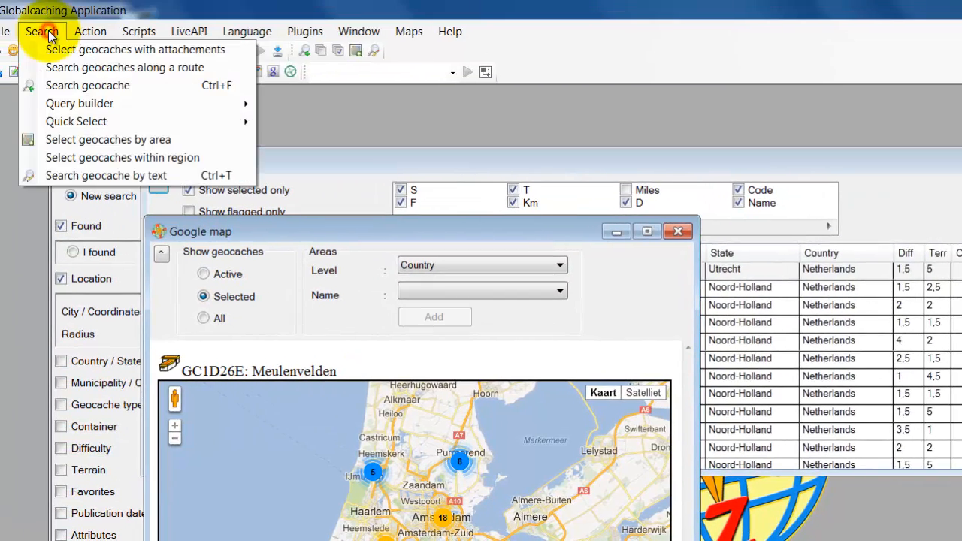
click(81, 158)
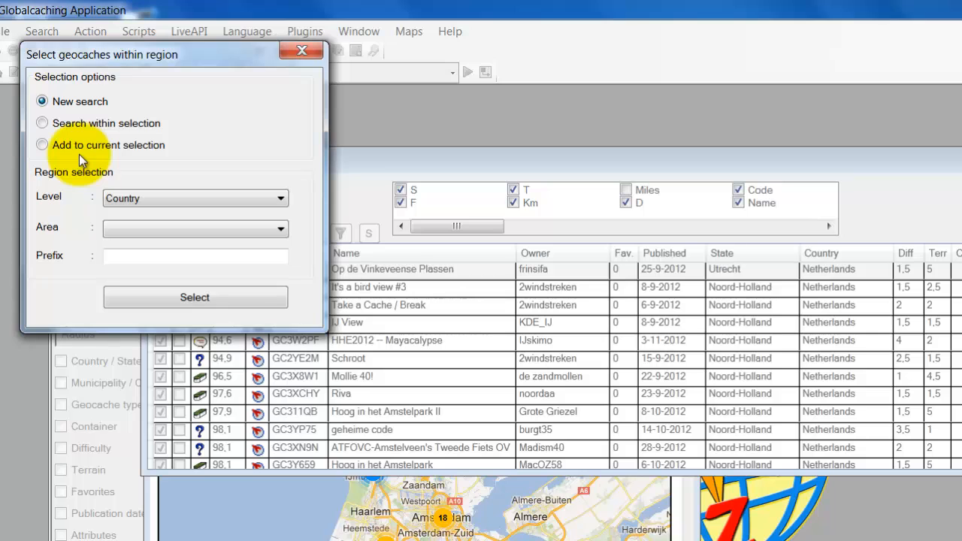
click(301, 52)
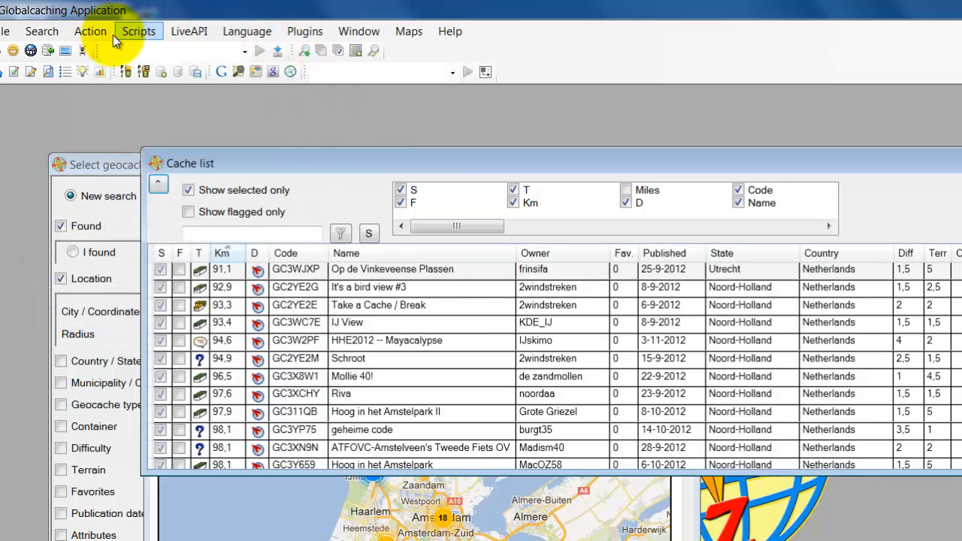
Run a new geocache text search for "view" in the Name field
click(42, 32)
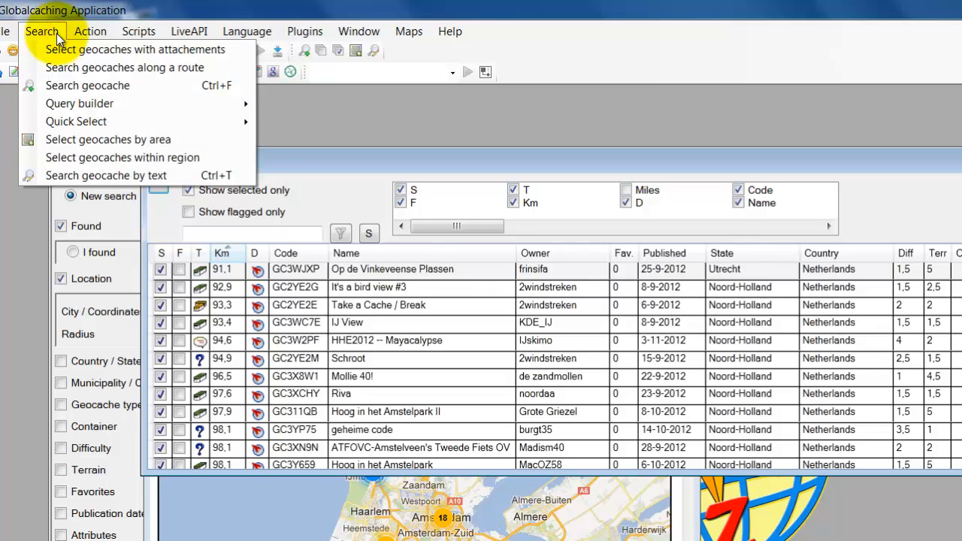
click(99, 175)
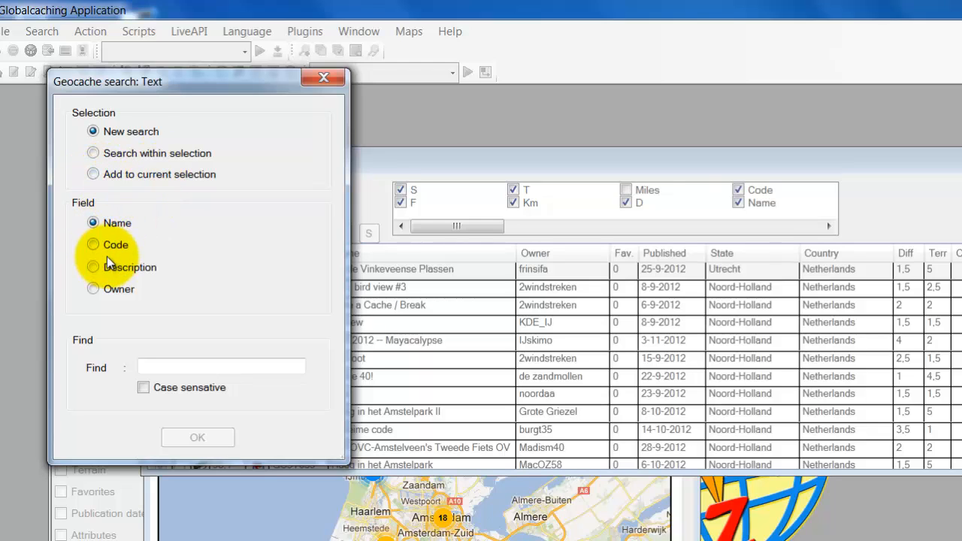
click(94, 291)
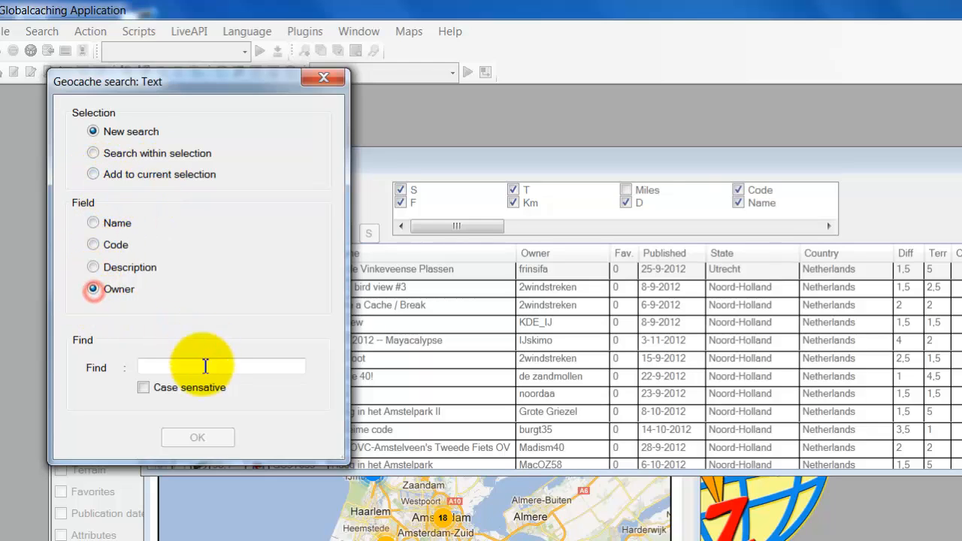
click(92, 223)
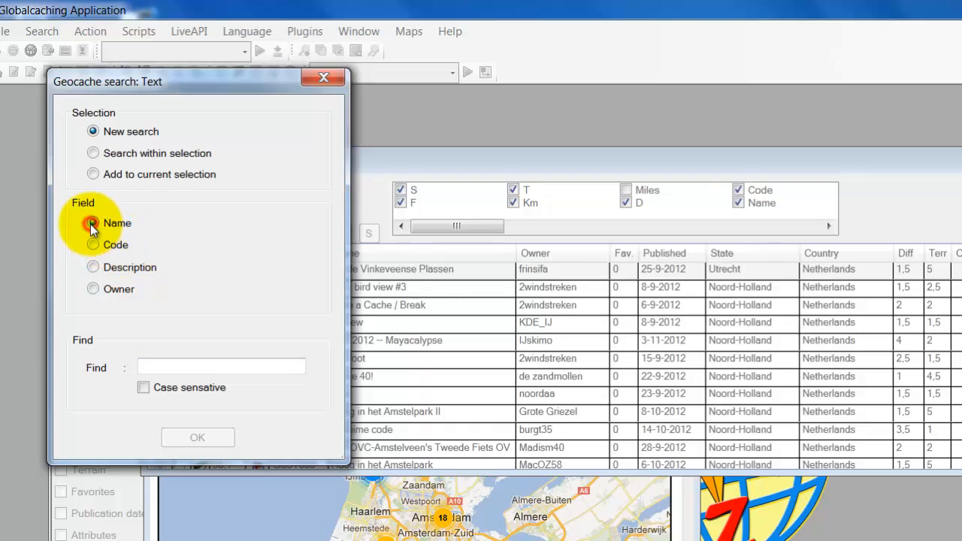
click(163, 365)
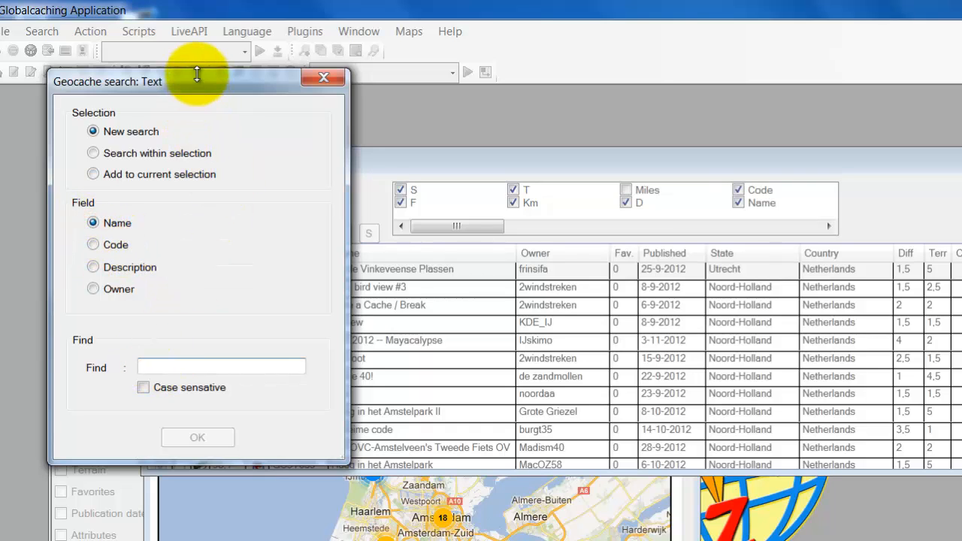
drag(197, 77, 913, 188)
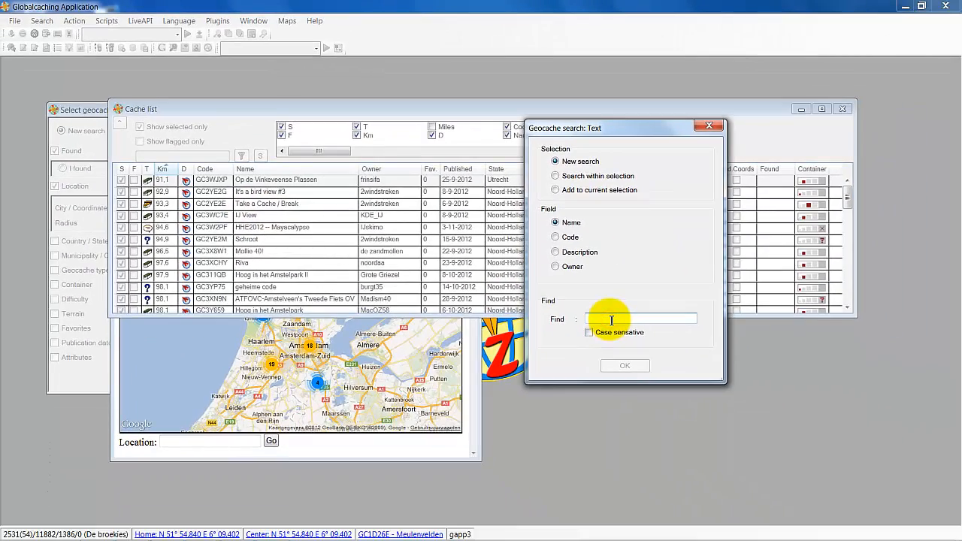
text(view)
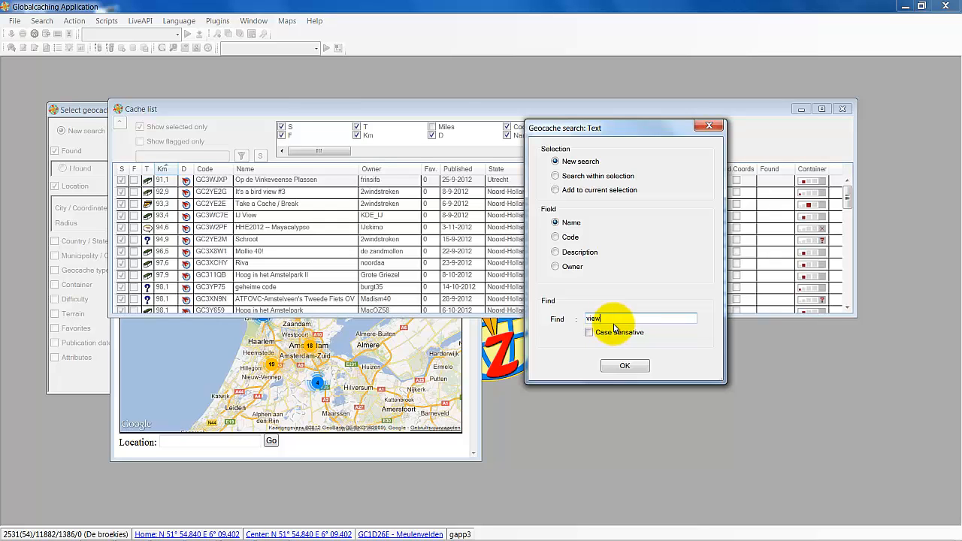
click(626, 365)
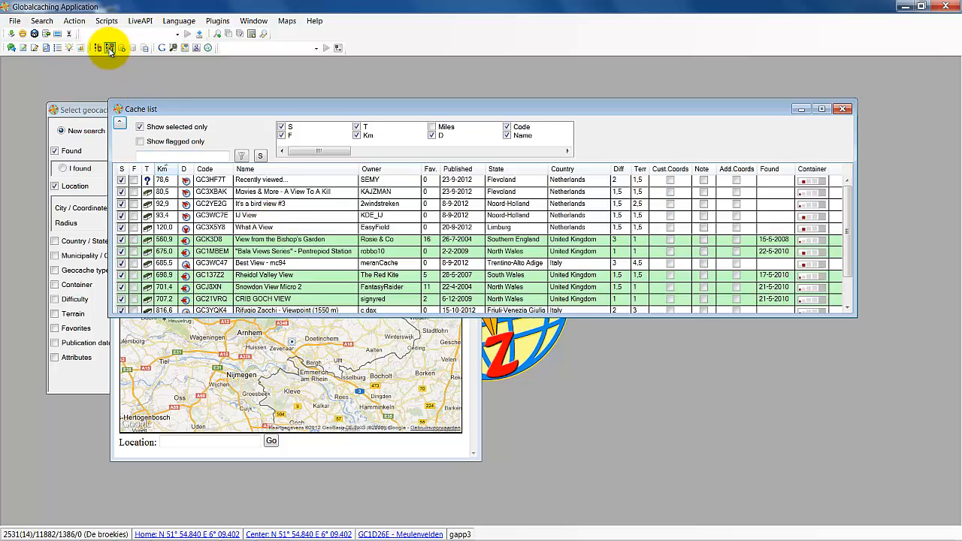
Open the action builder editor and create a new flow named "all caches near apeldoorn"
click(71, 22)
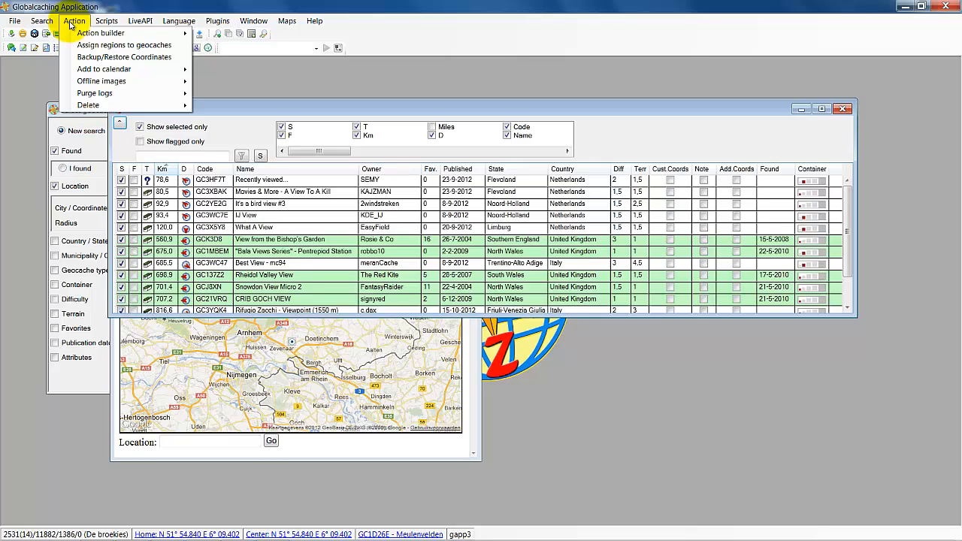
mouse_move(86, 36)
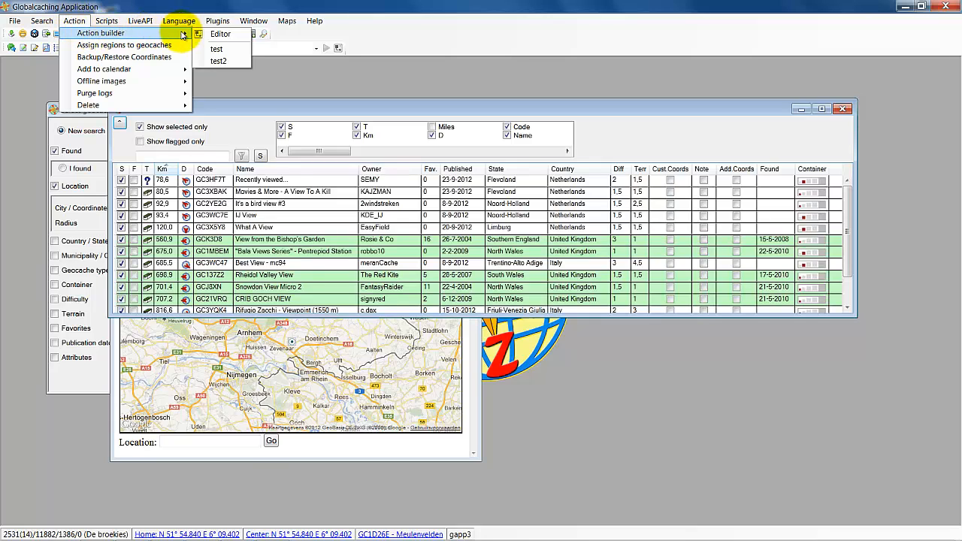
click(213, 33)
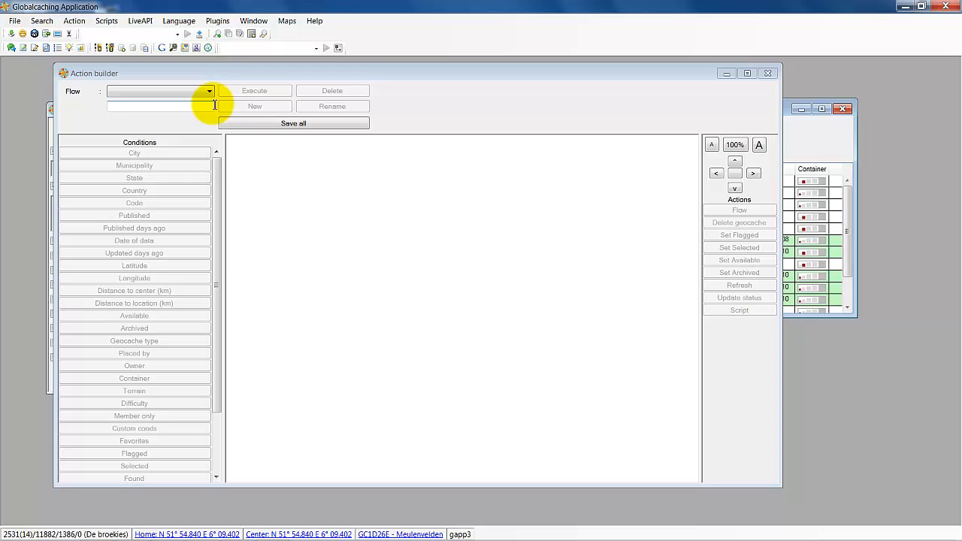
click(193, 105)
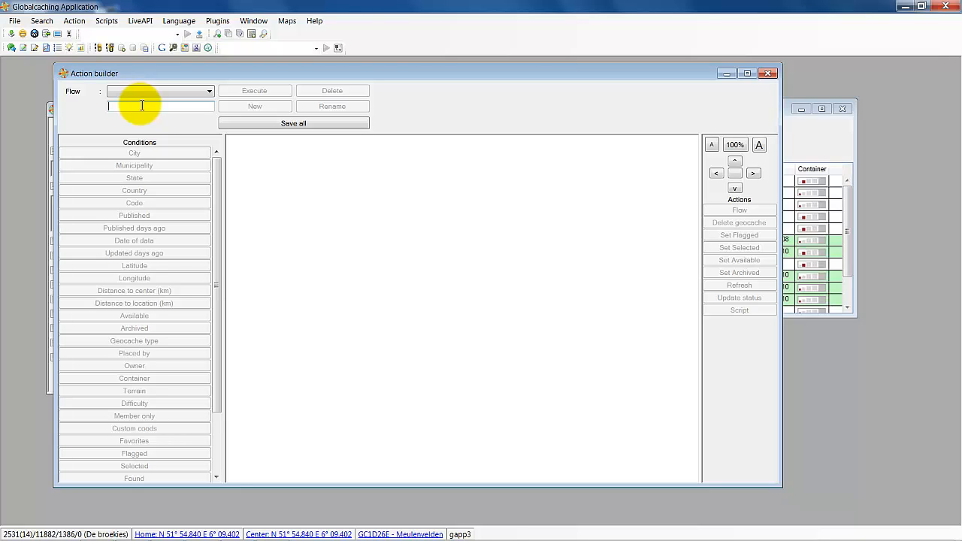
text(all caches near apeldoorn)
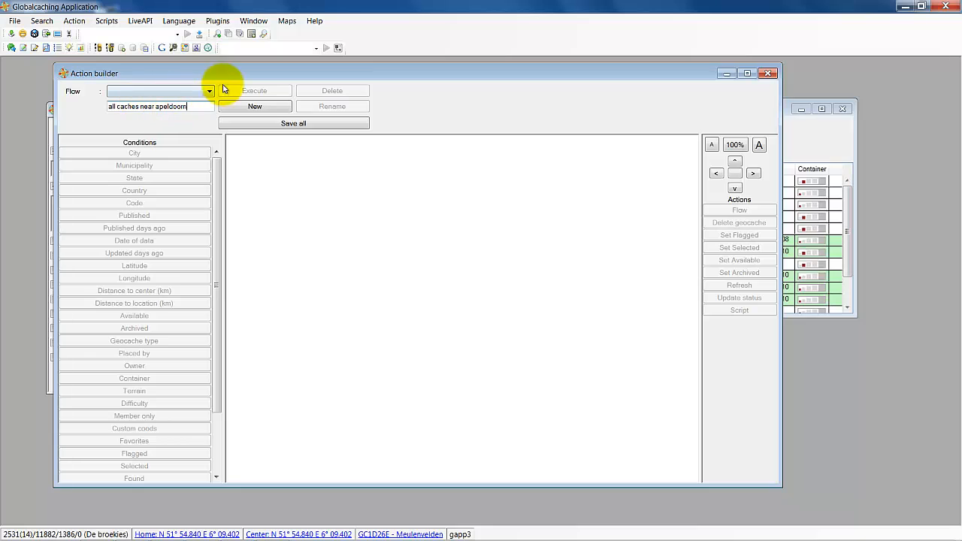
click(262, 106)
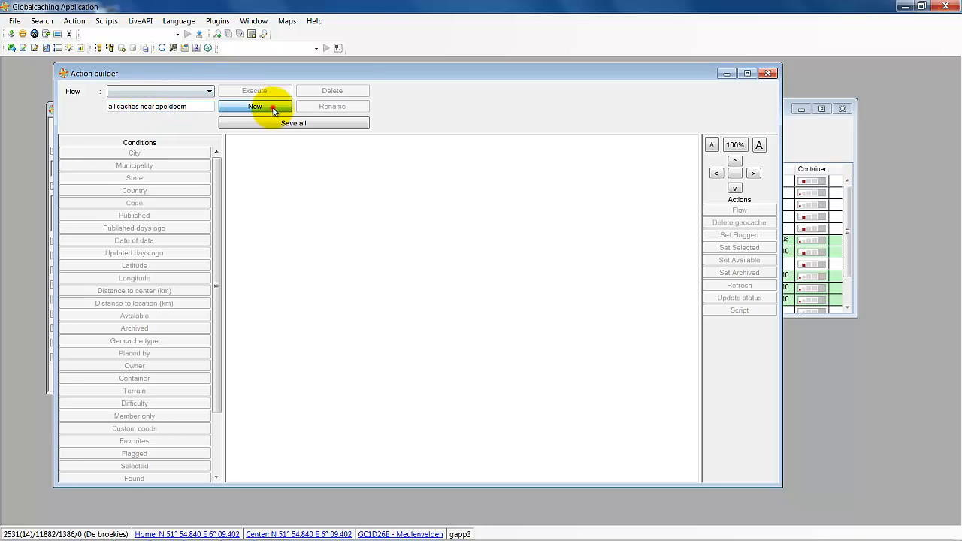
Reposition the Start block, place an Available condition set to True below it, and link Start's equals output to the condition
drag(263, 157, 371, 160)
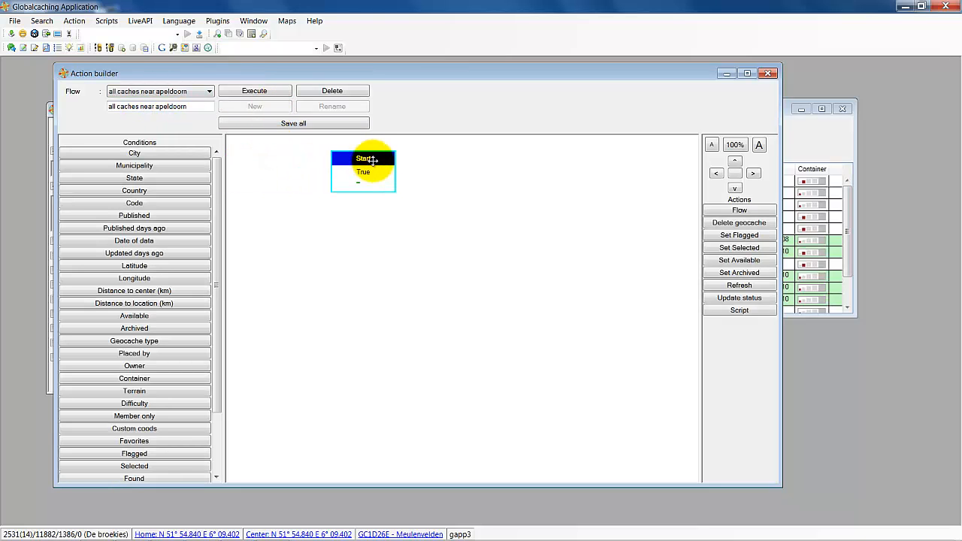
click(146, 315)
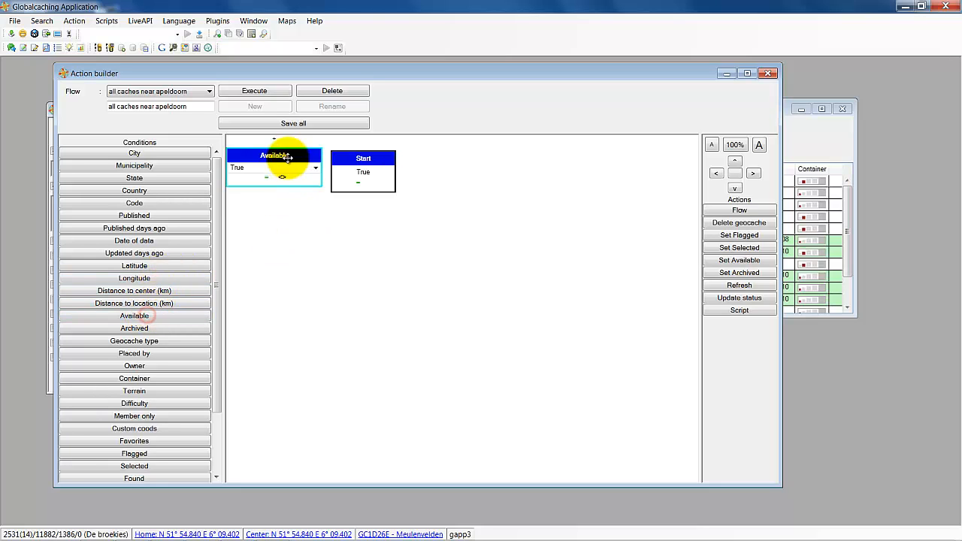
drag(288, 156, 363, 248)
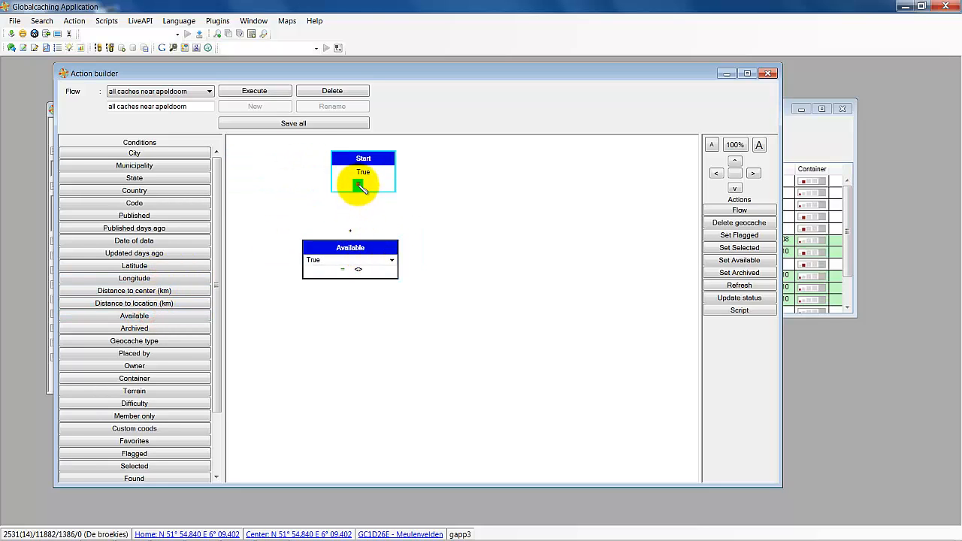
drag(358, 185, 353, 236)
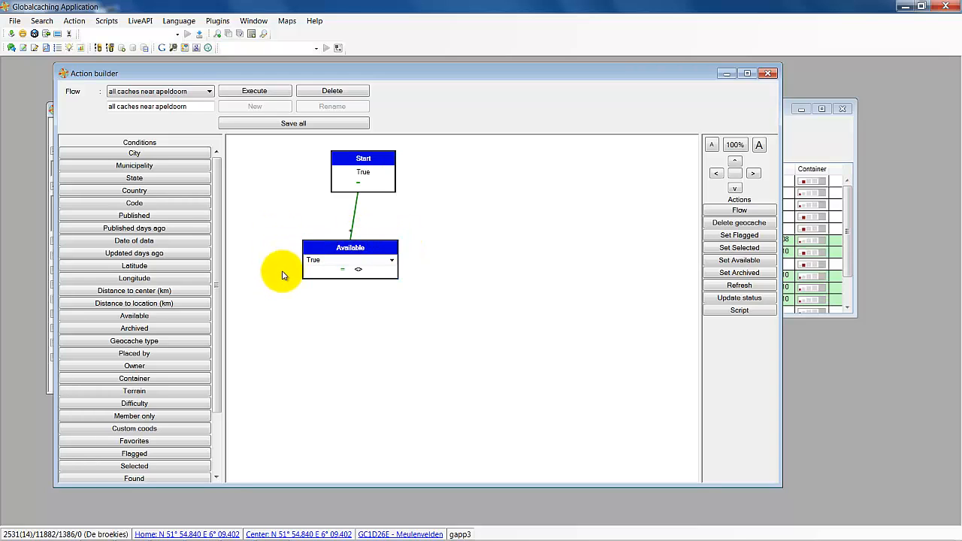
Place a Distance to location condition below Available, link Available's equals output to it, and set the distance to 20 km
click(167, 308)
drag(284, 155, 354, 340)
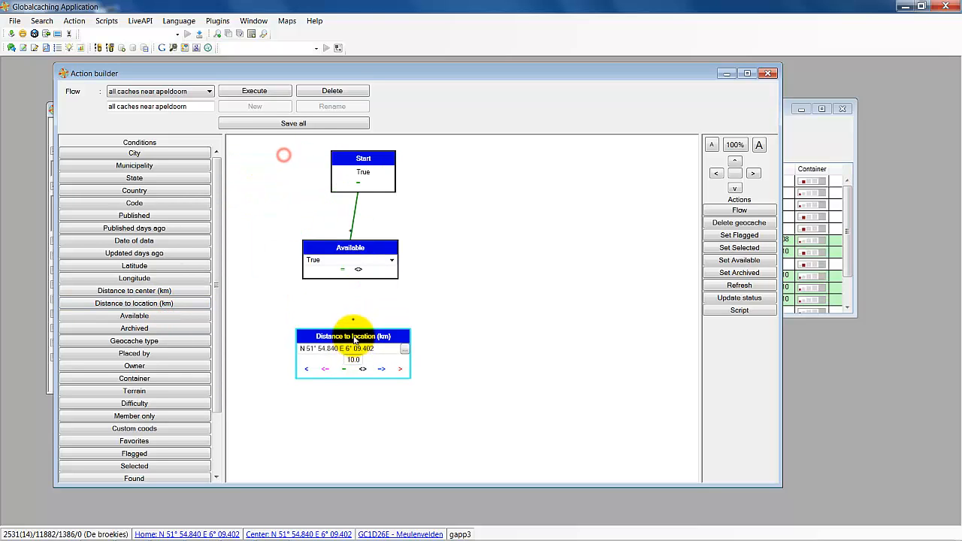
drag(342, 268, 353, 329)
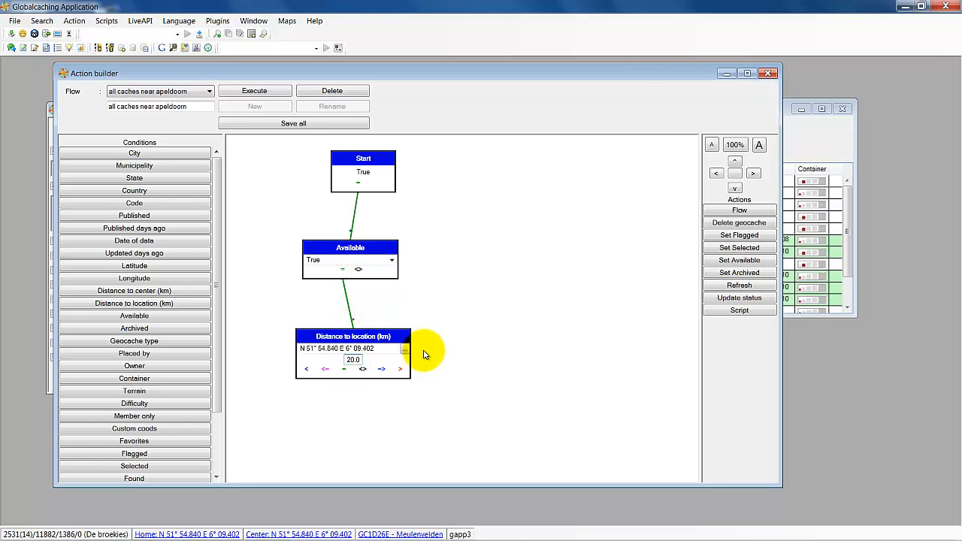
Set the location of the distance condition to Apeldoorn by looking the town up on the map
click(405, 349)
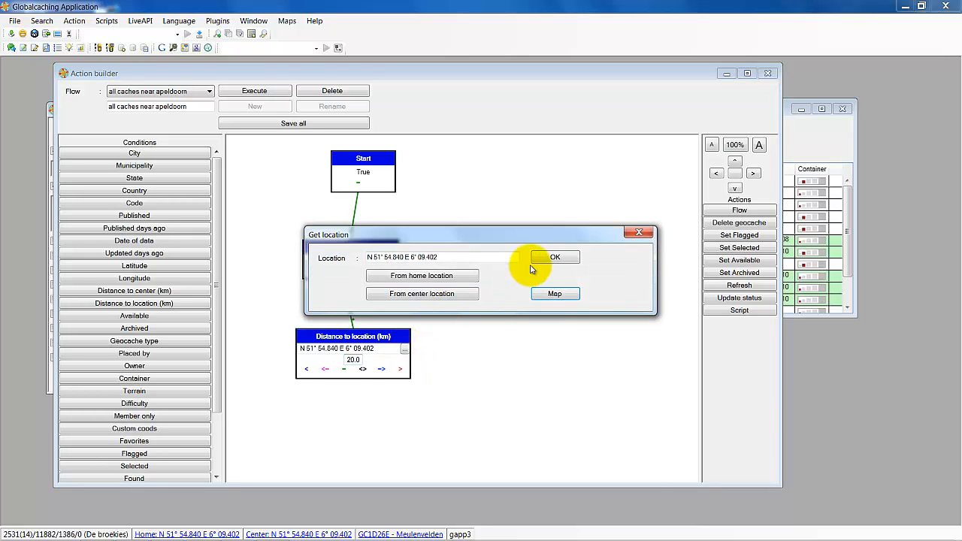
click(560, 294)
click(379, 326)
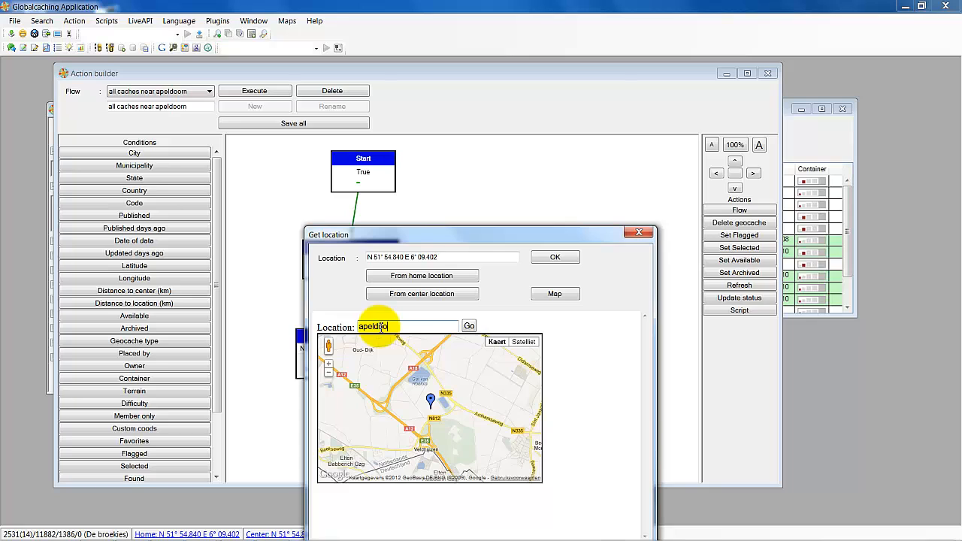
text(apeldoorn)
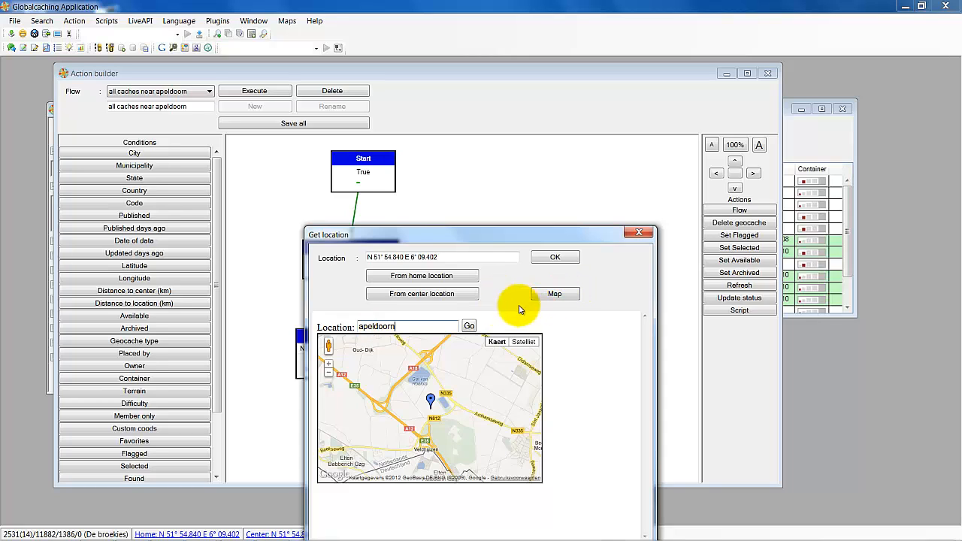
click(468, 325)
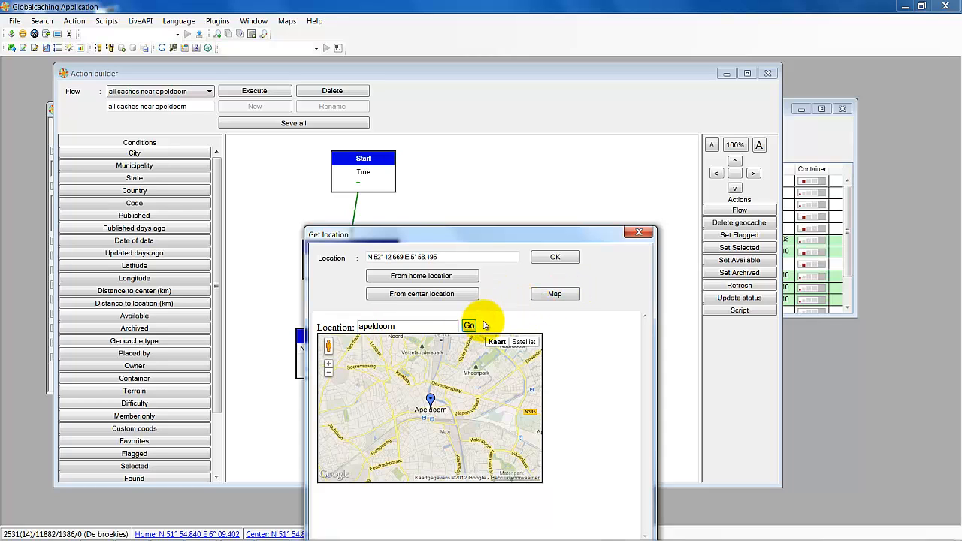
click(556, 259)
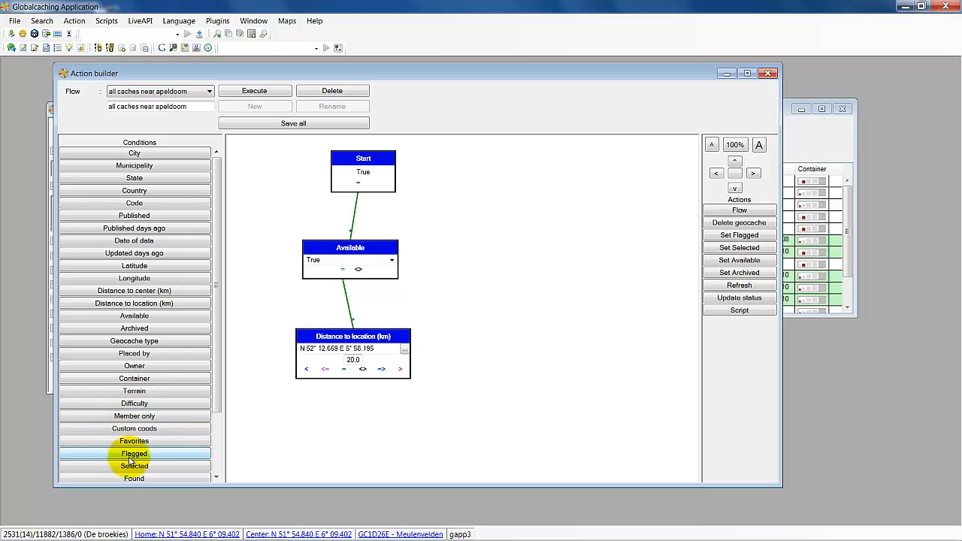
Add a Set Selected action with value True below the distance condition, and link the condition's less-than-or-equal output to it
click(217, 453)
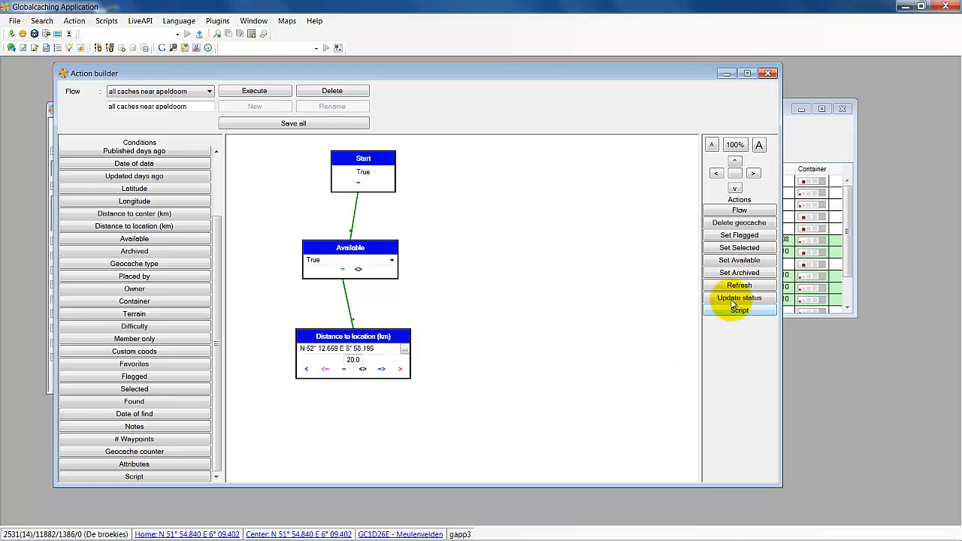
click(734, 249)
click(283, 159)
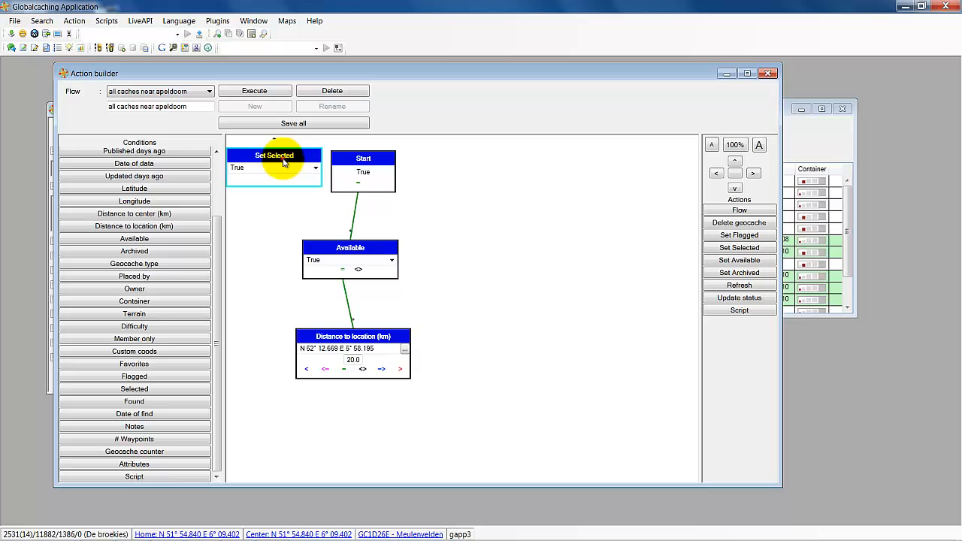
drag(283, 159, 332, 426)
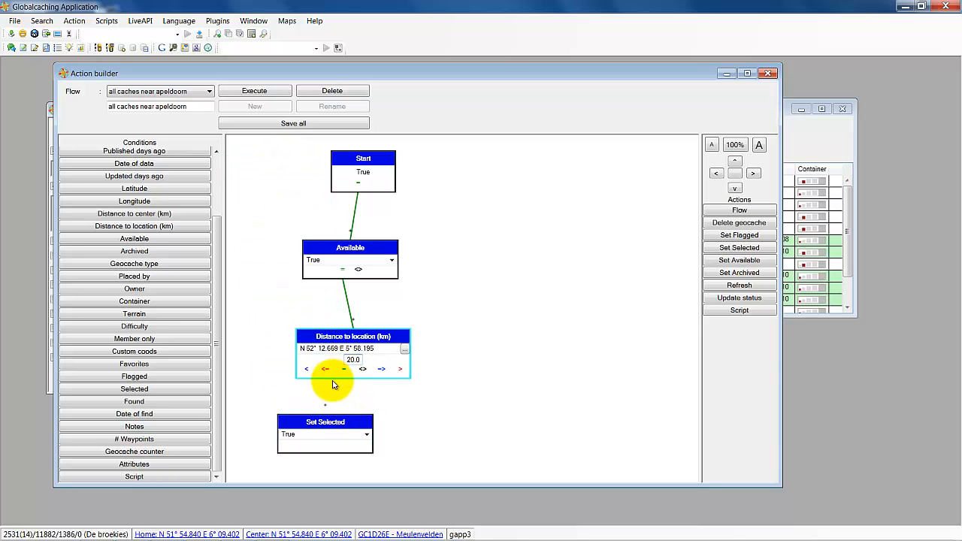
click(326, 369)
drag(326, 374, 323, 418)
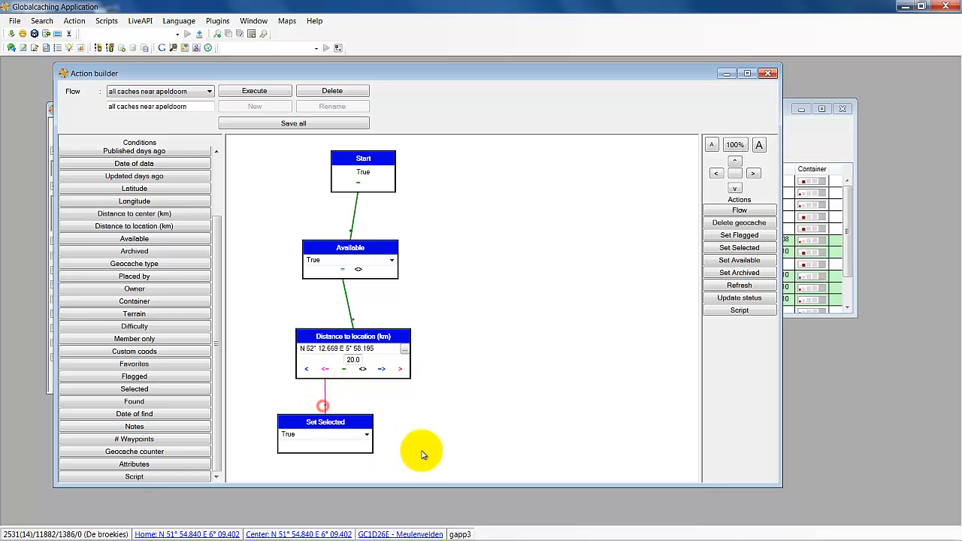
Add a second Set Selected action, link Available's not-equal and the distance condition's greater-than outputs to it, and change its value
click(741, 250)
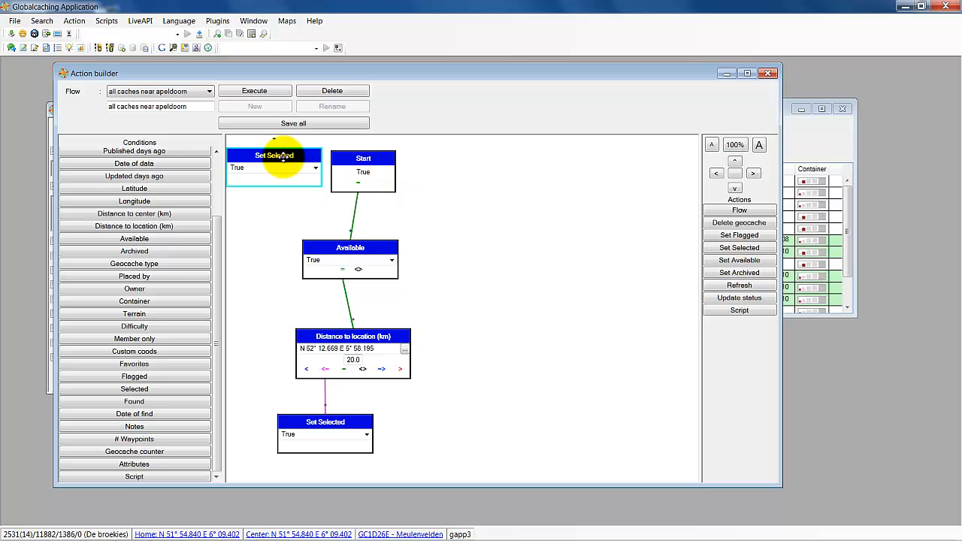
drag(283, 157, 596, 429)
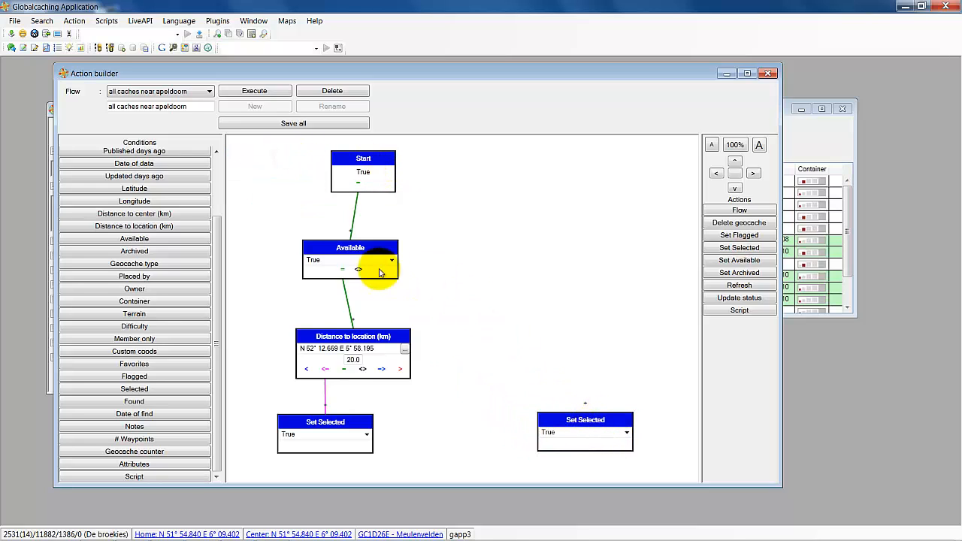
drag(343, 269, 585, 403)
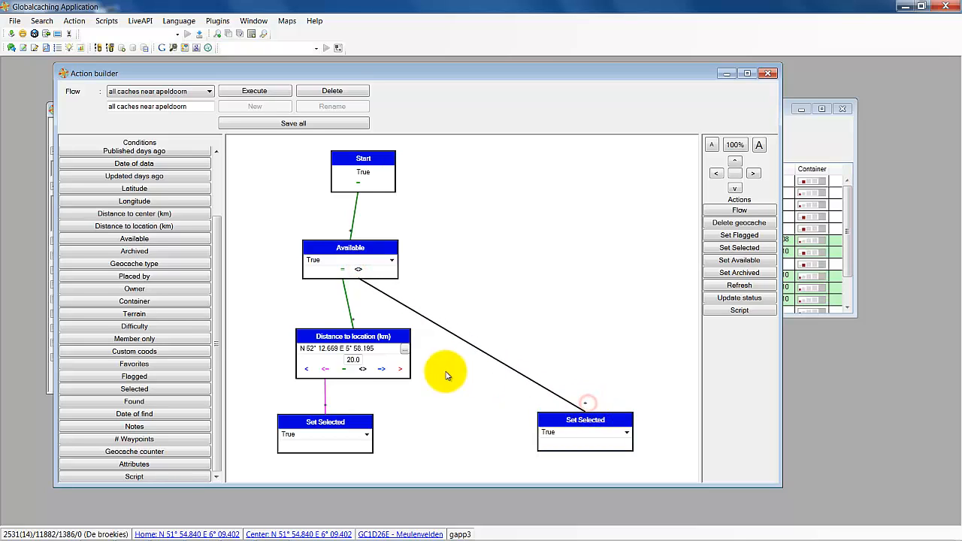
drag(399, 369, 585, 403)
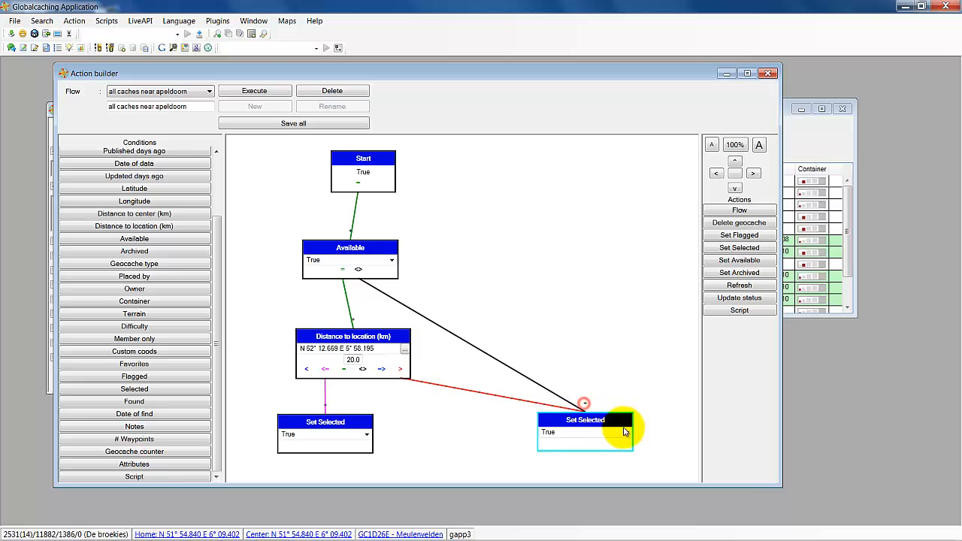
click(626, 434)
click(579, 444)
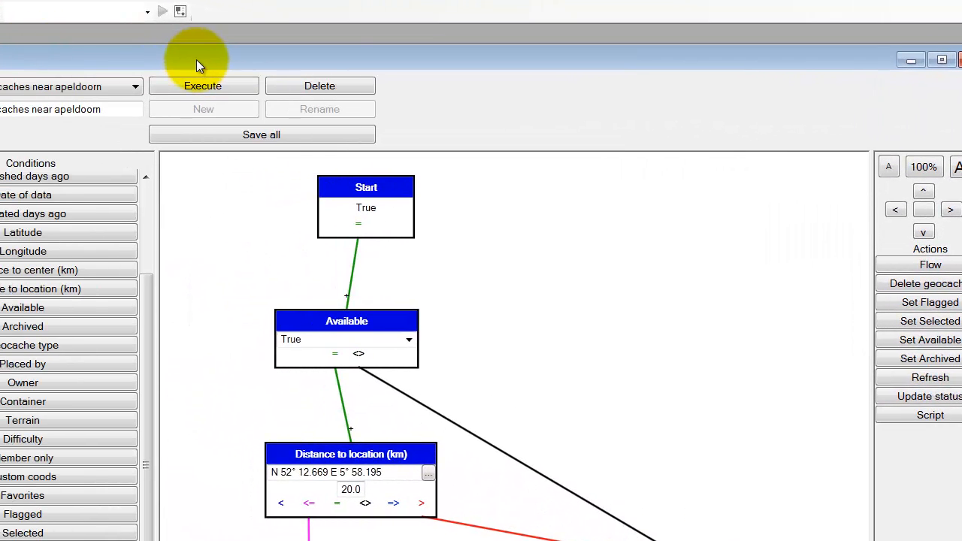
Save all flows and minimise the Action builder window
click(230, 139)
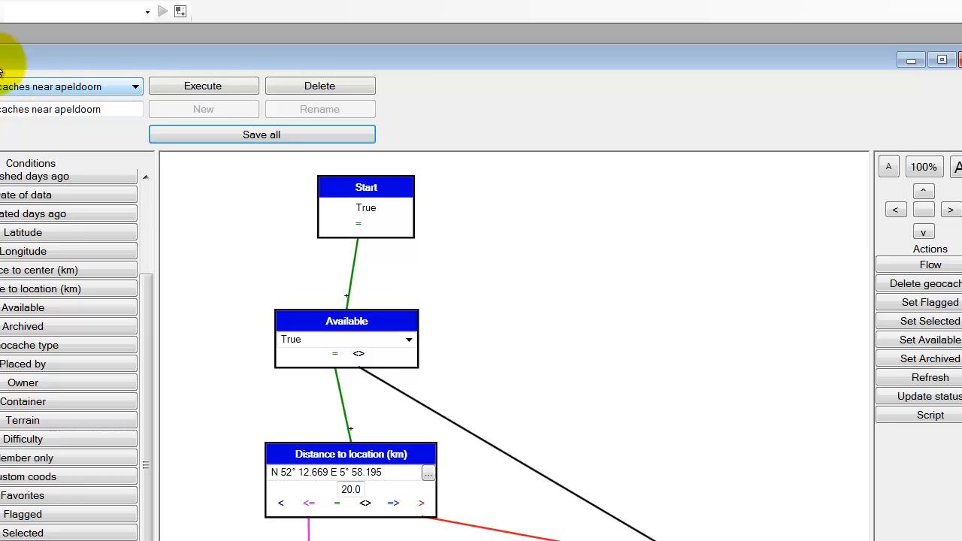
click(904, 60)
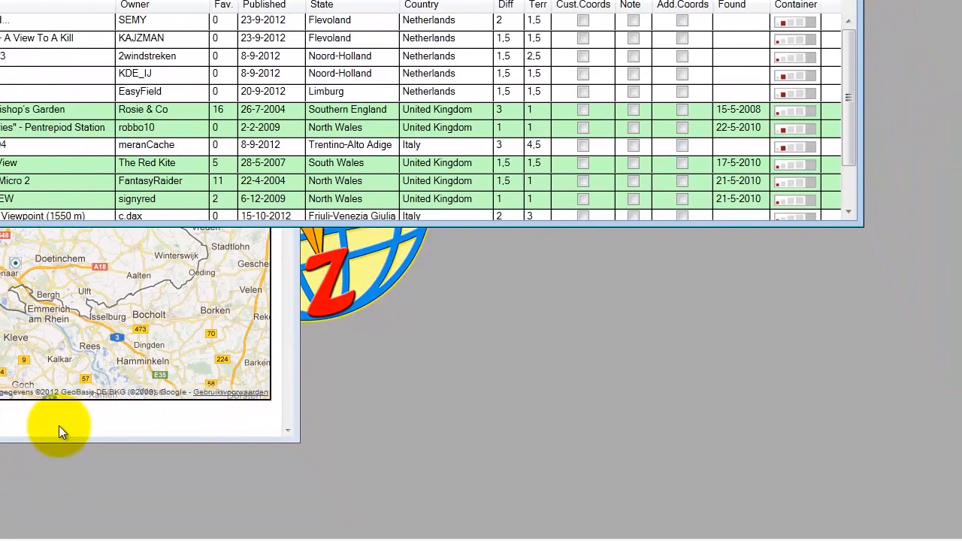
click(58, 425)
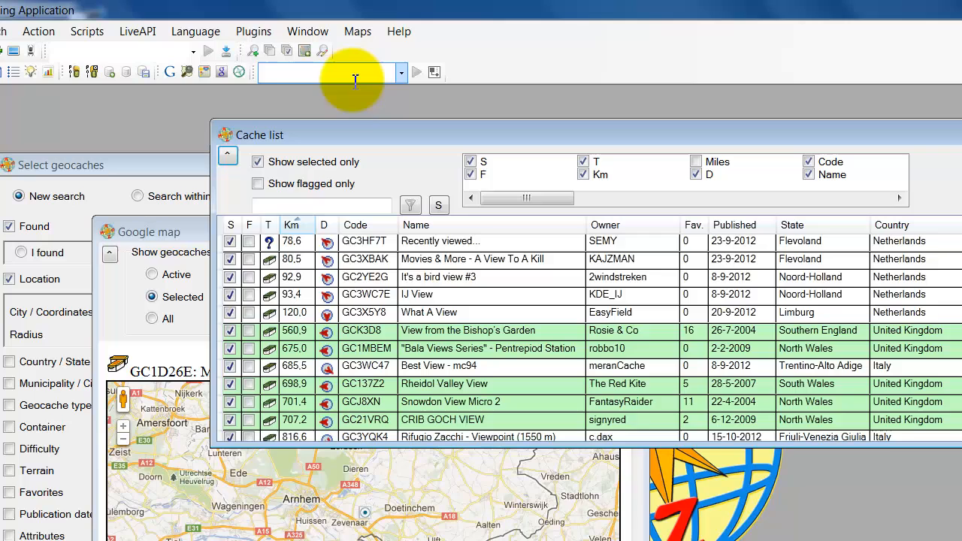
Choose the "all caches near apeldoorn" flow and execute it
click(400, 73)
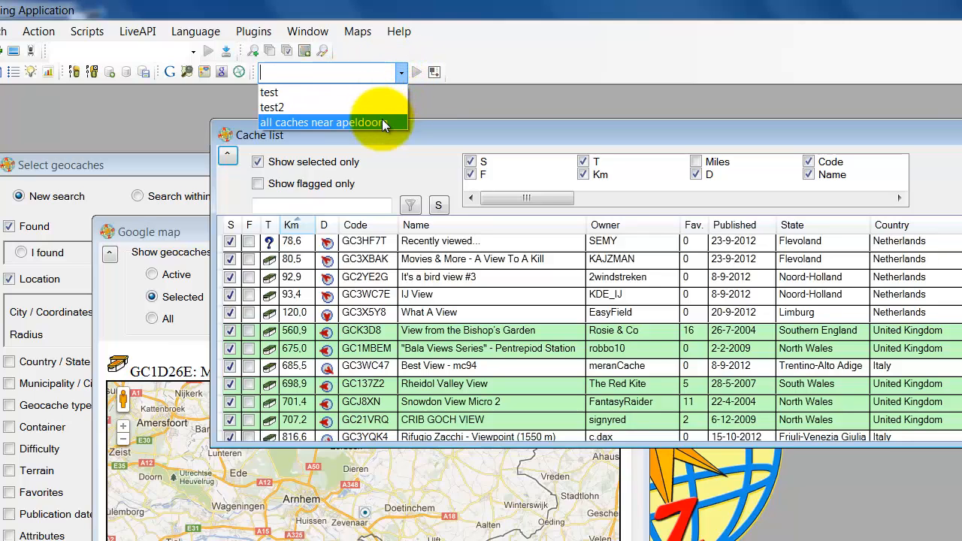
click(382, 121)
click(416, 71)
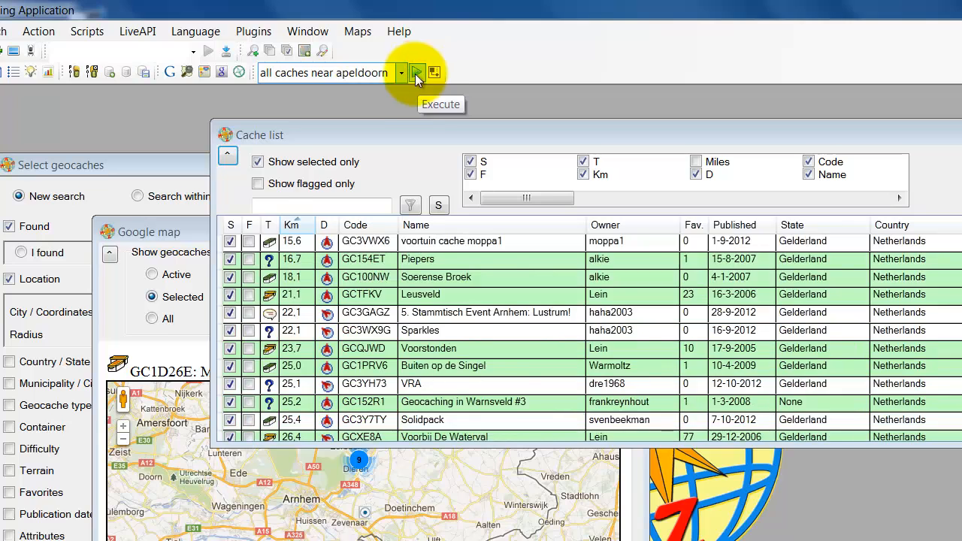
Examine the selected geocaches around Apeldoorn on the Google map with its options collapsed, and return to the cache list
click(187, 232)
drag(346, 428, 309, 507)
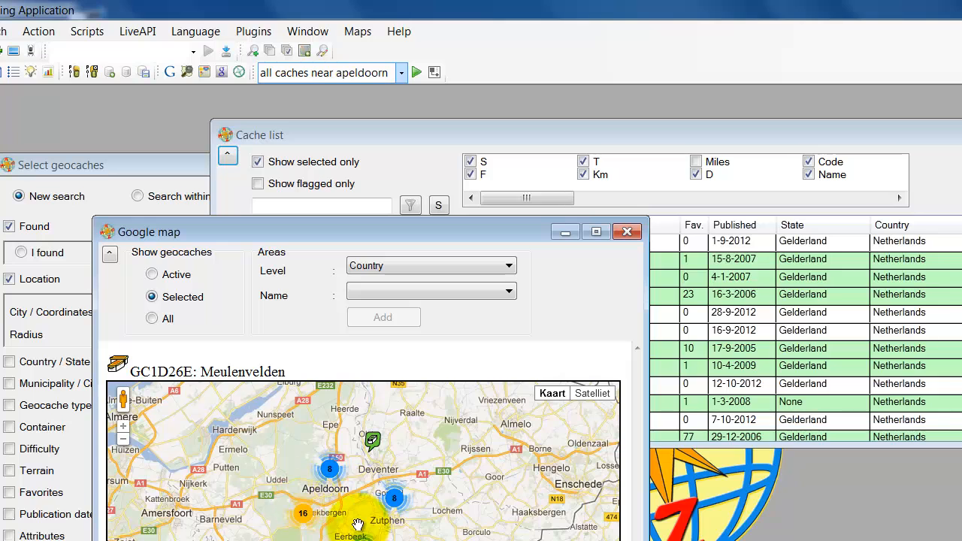
click(109, 254)
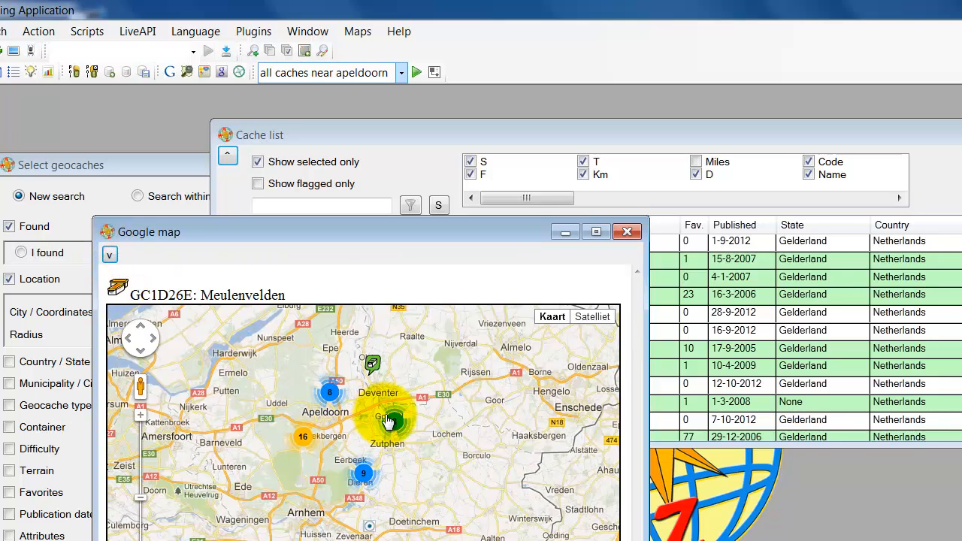
drag(408, 382, 413, 412)
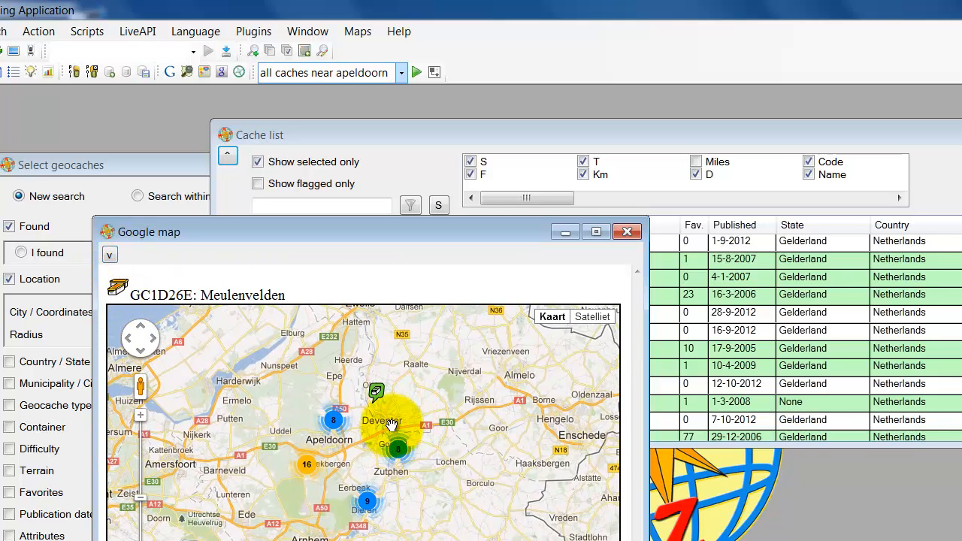
click(477, 128)
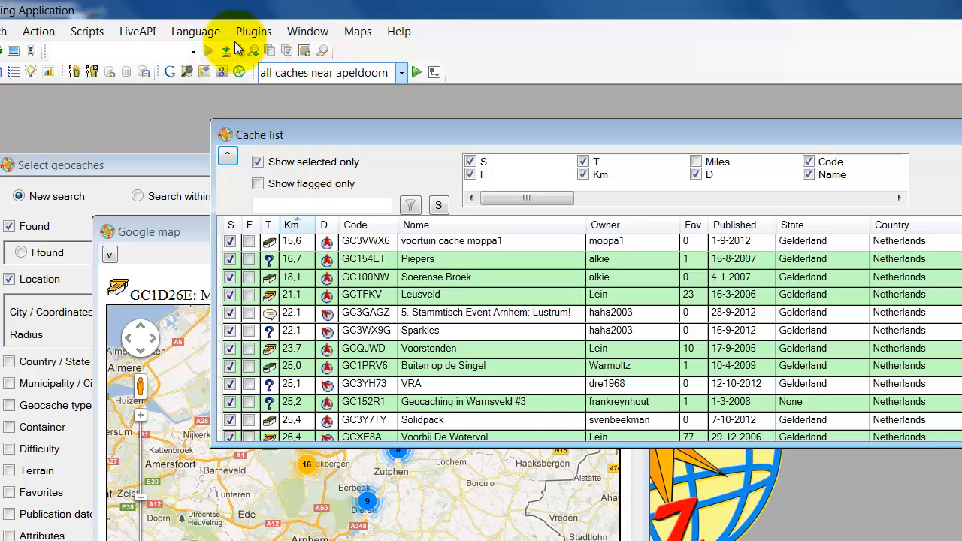
Open the Assign regions to geocaches dialog to view its options, and close it without starting
click(33, 30)
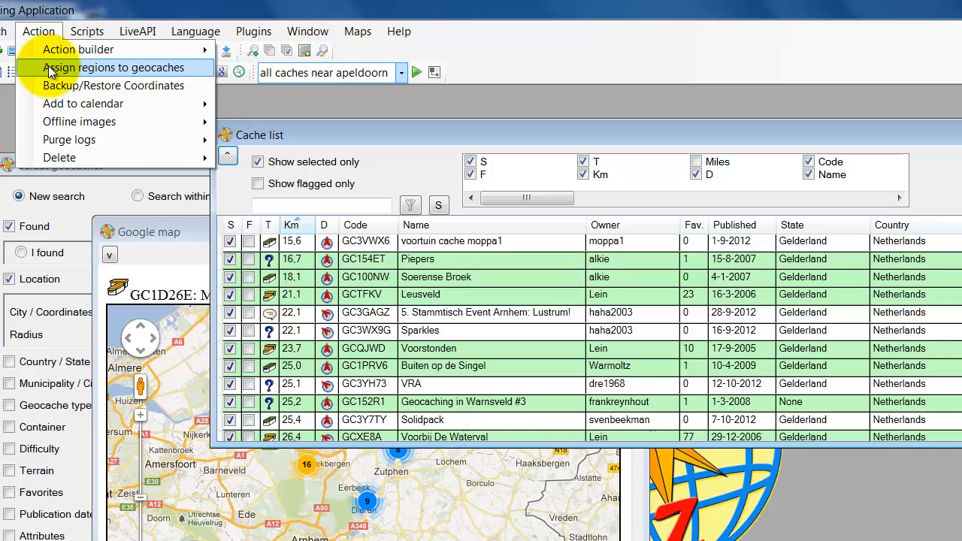
click(48, 67)
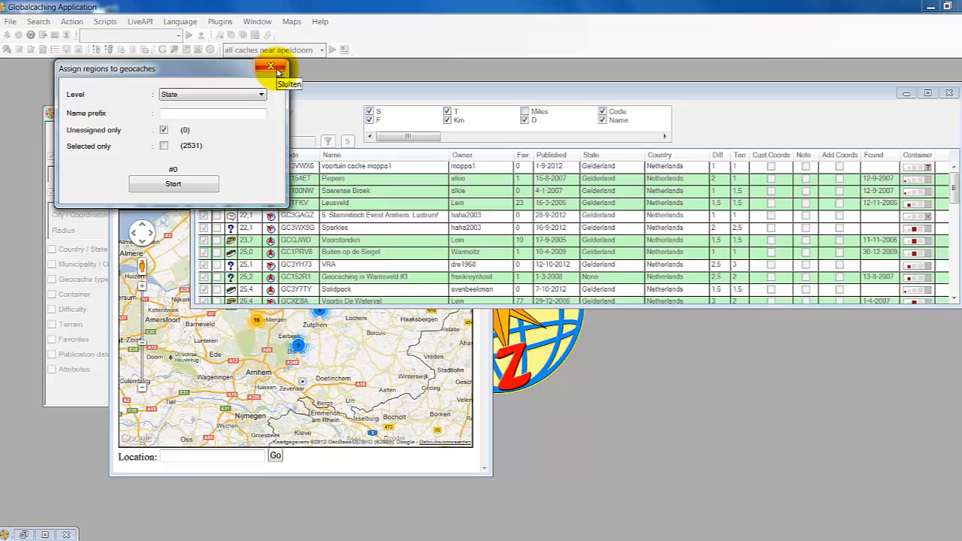
click(333, 98)
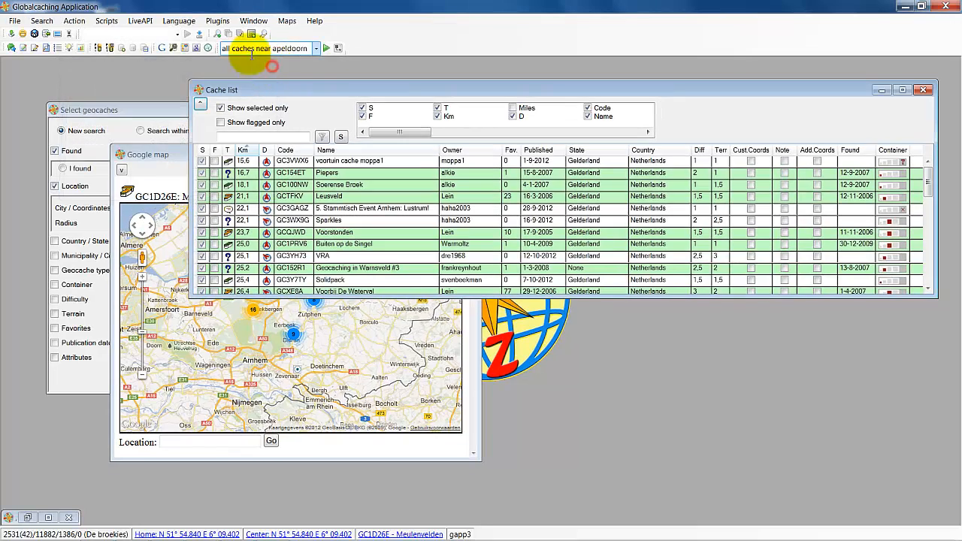
Open the Add events to calendar dialog for all events, review its event list and calendar options, and close it
click(75, 21)
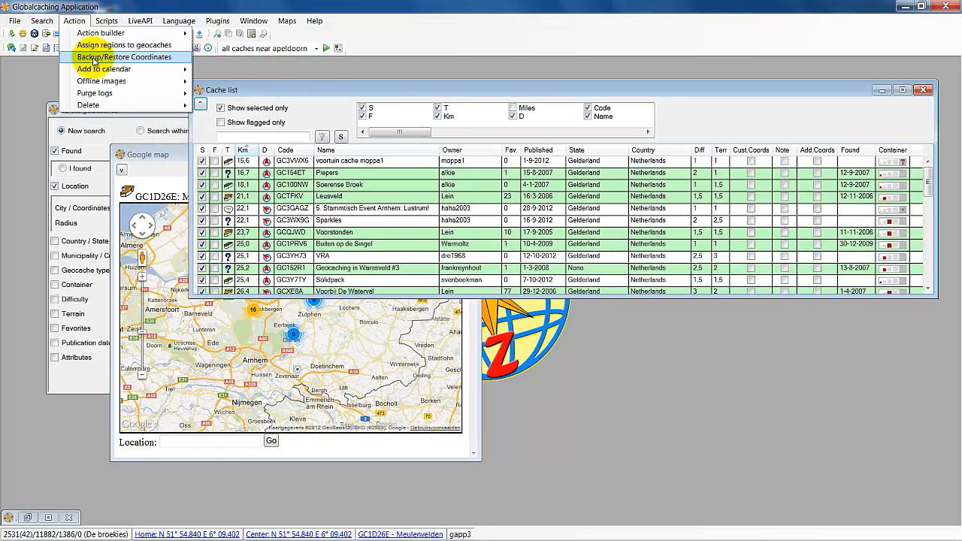
mouse_move(96, 70)
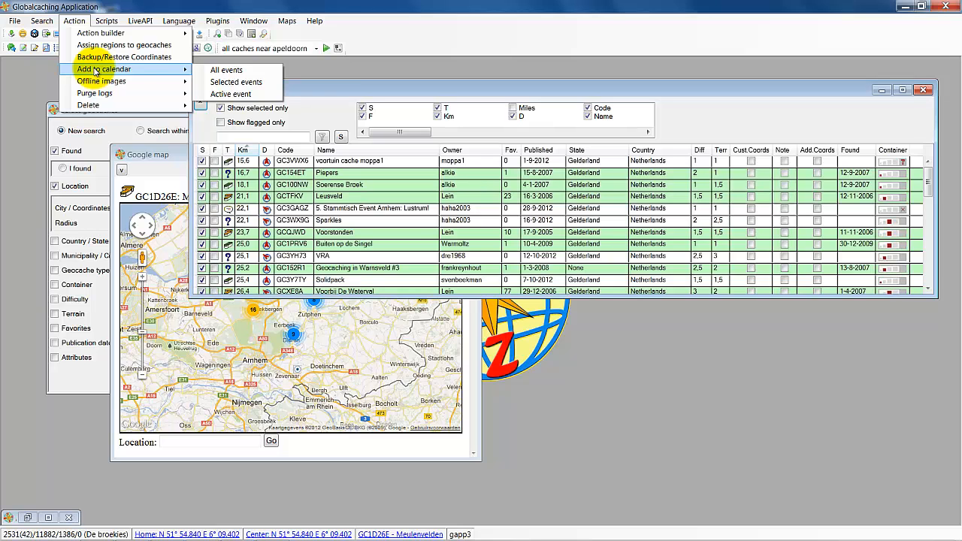
click(229, 70)
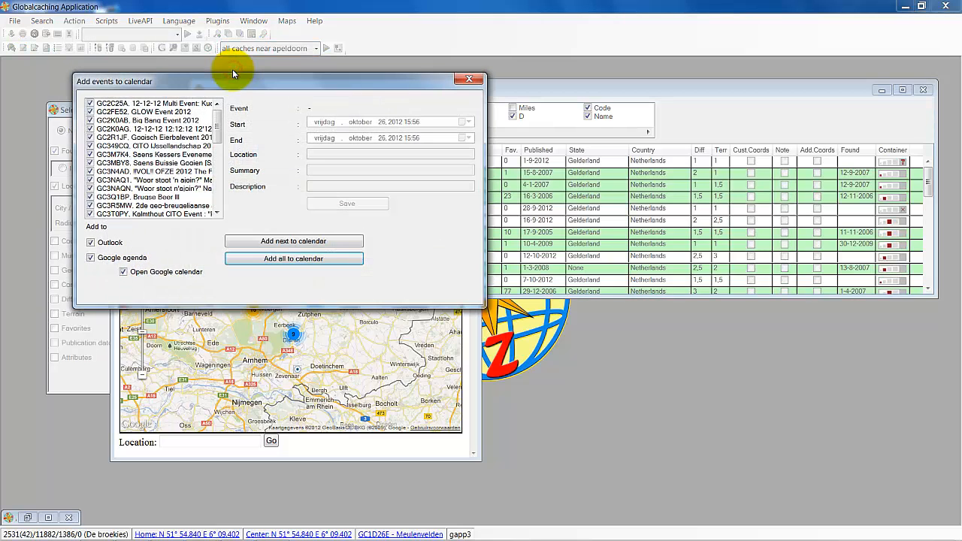
mouse_move(218, 117)
mouse_down()
mouse_move(222, 188)
mouse_move(228, 109)
mouse_up()
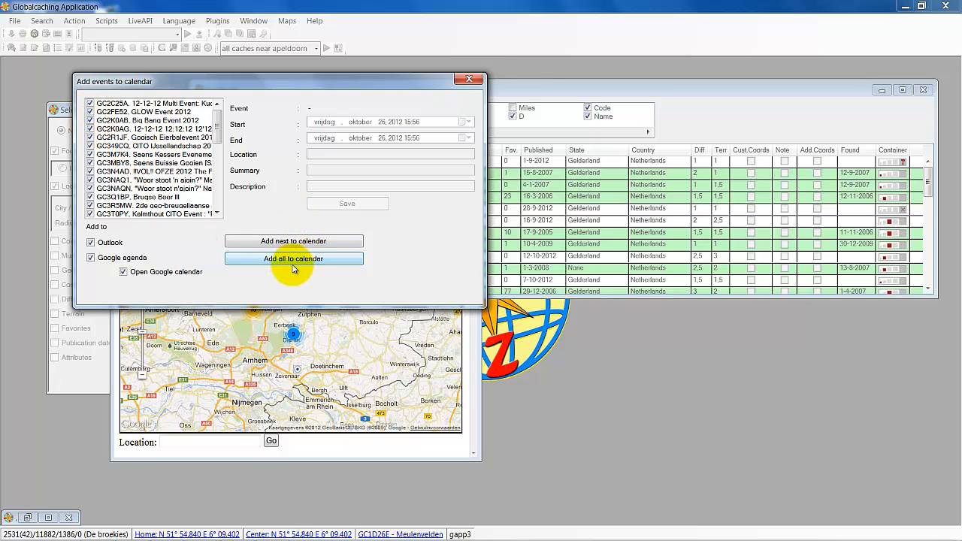
click(469, 80)
Review the available actions for offline images, purging logs and deleting geocaches, and the list of scripts
click(74, 20)
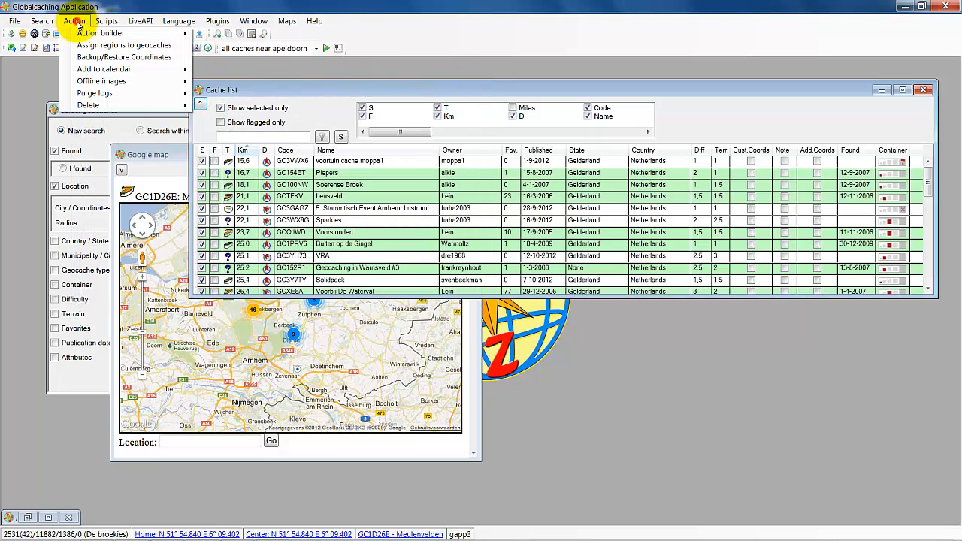
mouse_move(87, 91)
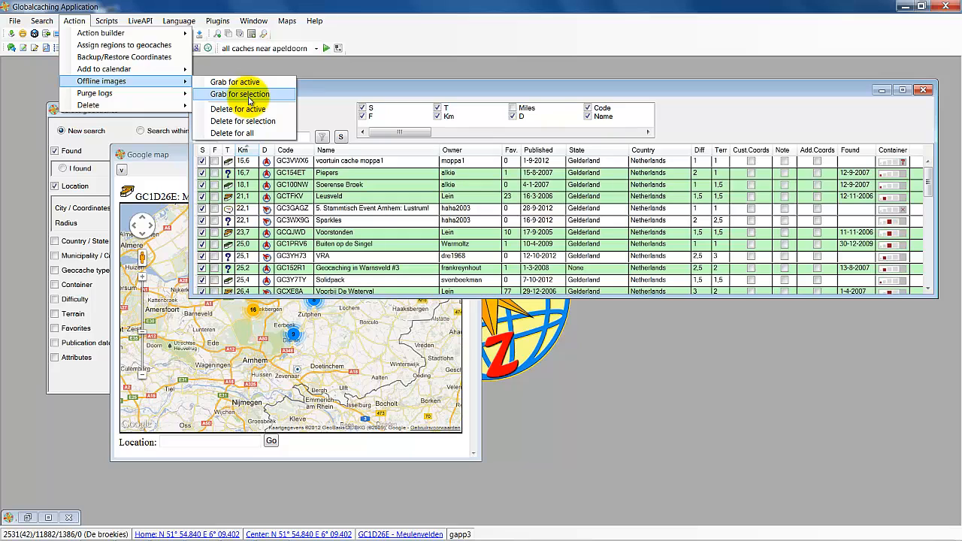
mouse_move(128, 95)
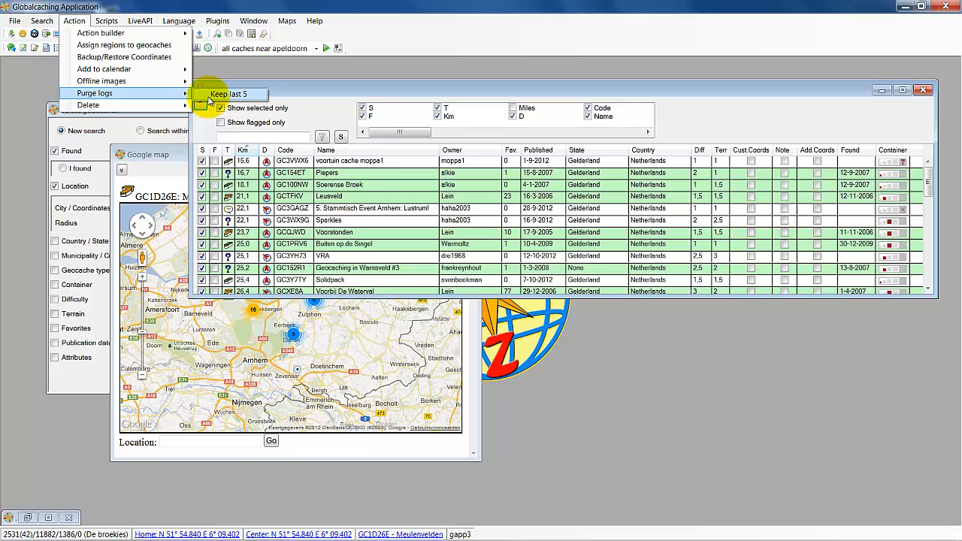
mouse_move(160, 112)
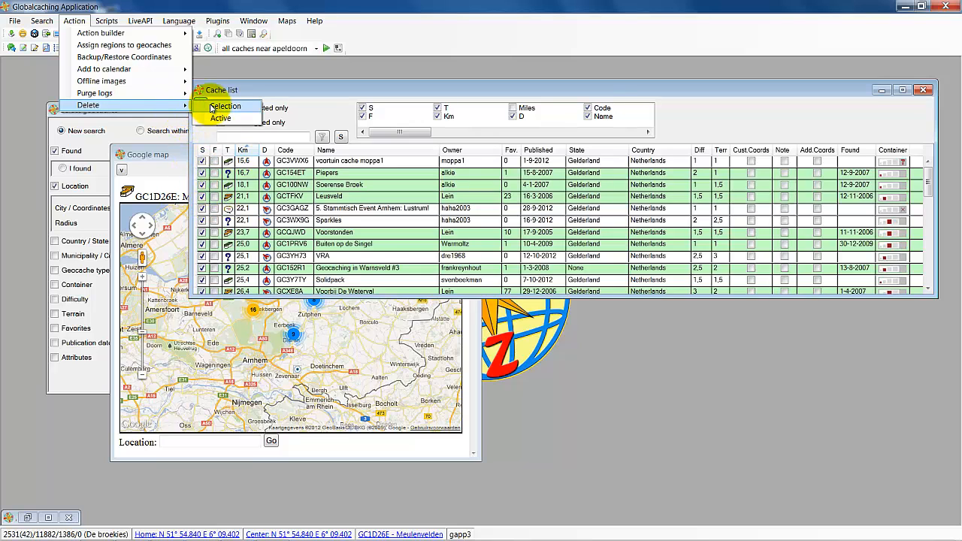
mouse_move(111, 23)
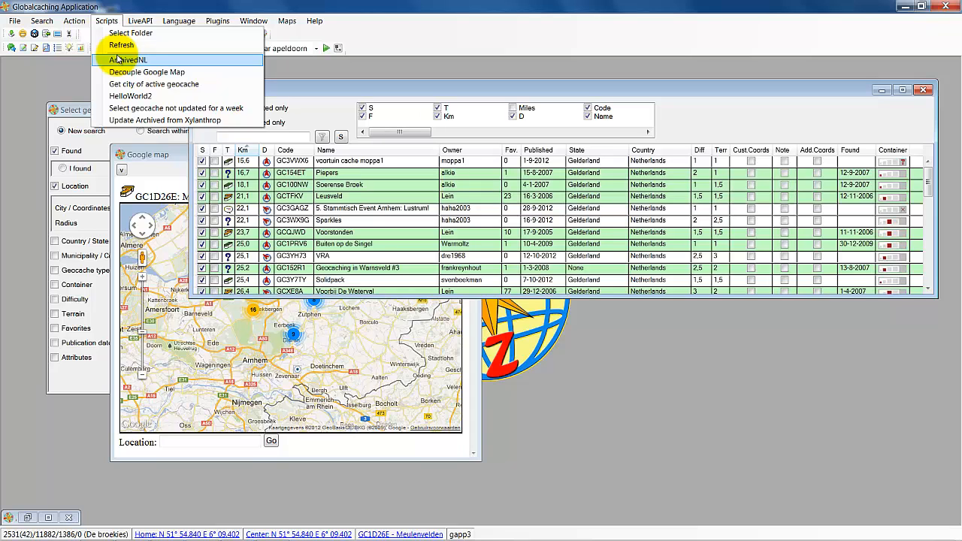
Open the Live API geocache import and set its location to Arnhem by searching "arnhem" on the location map
mouse_move(144, 21)
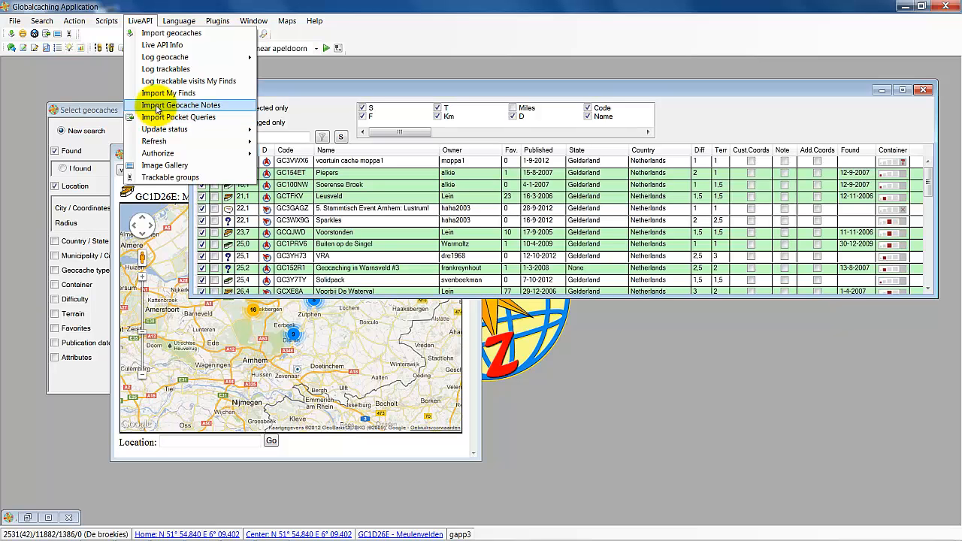
click(148, 34)
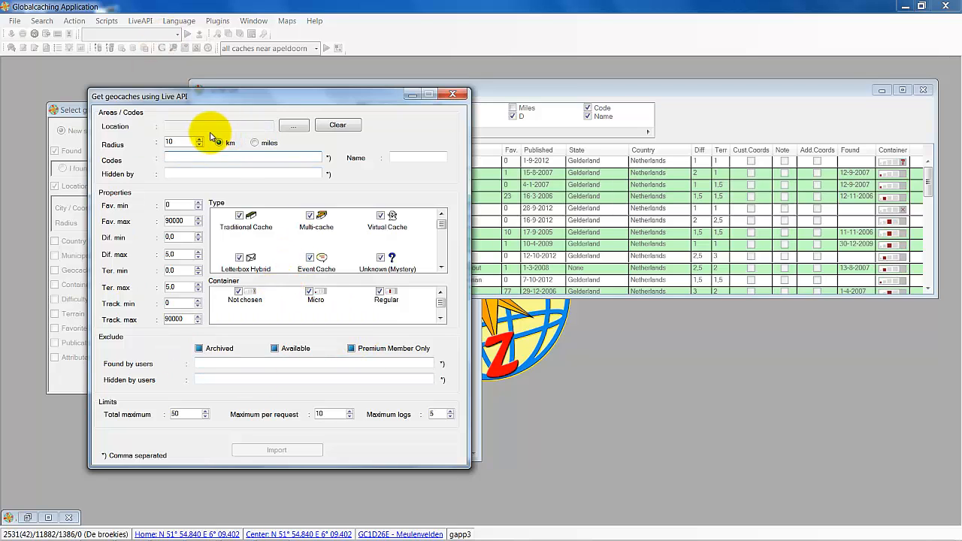
click(237, 127)
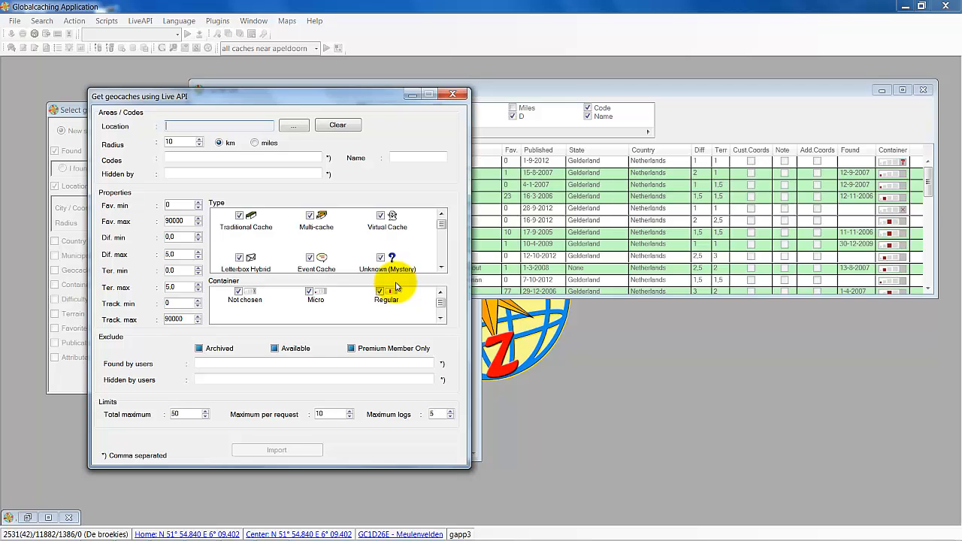
click(185, 124)
click(297, 125)
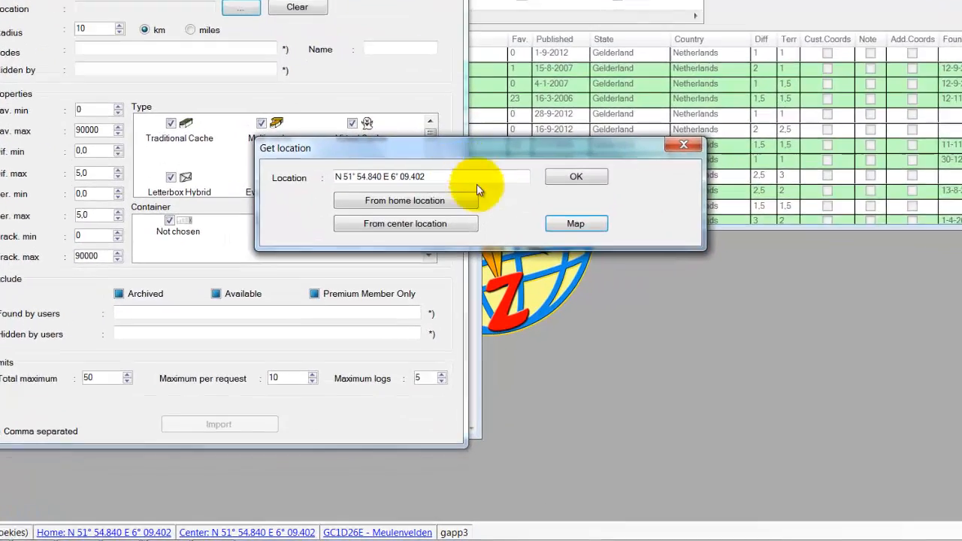
click(575, 224)
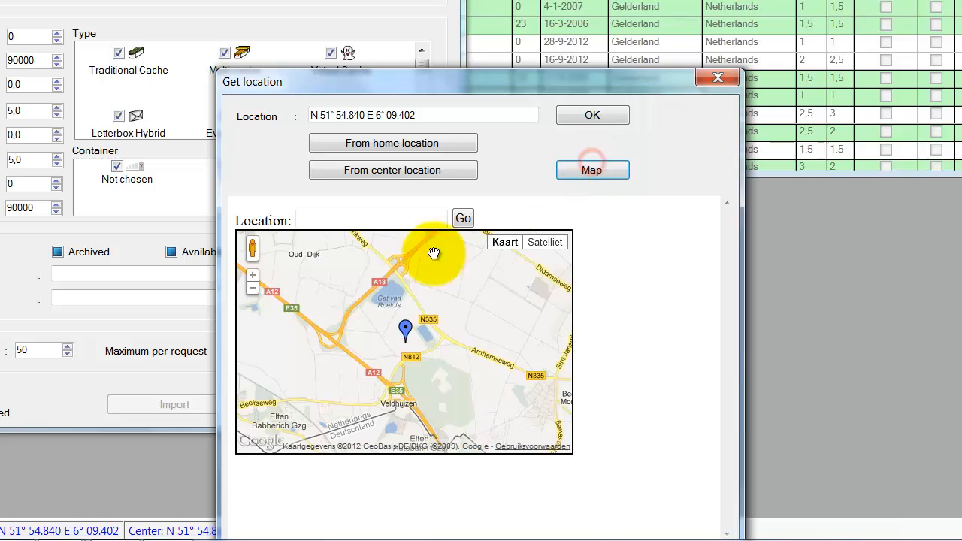
click(323, 217)
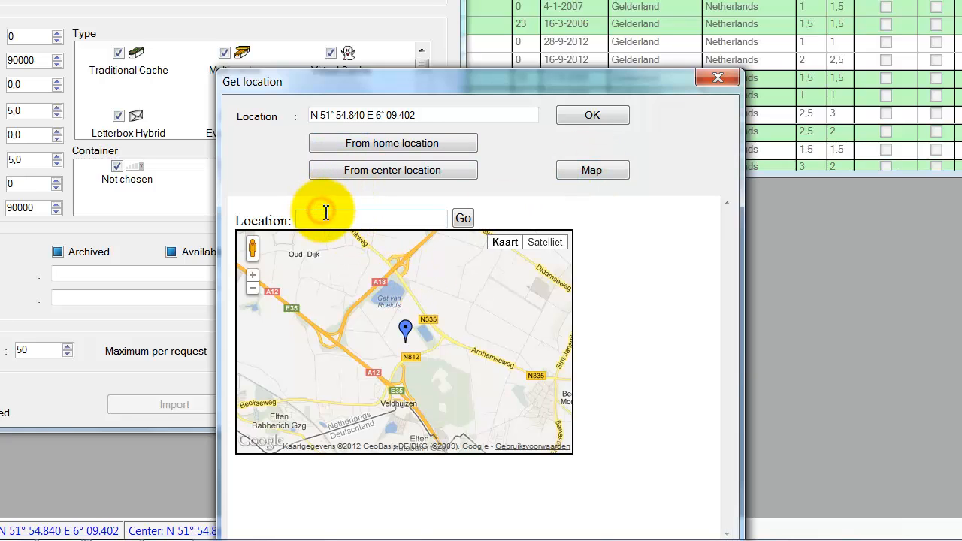
text(arnhem)
click(464, 221)
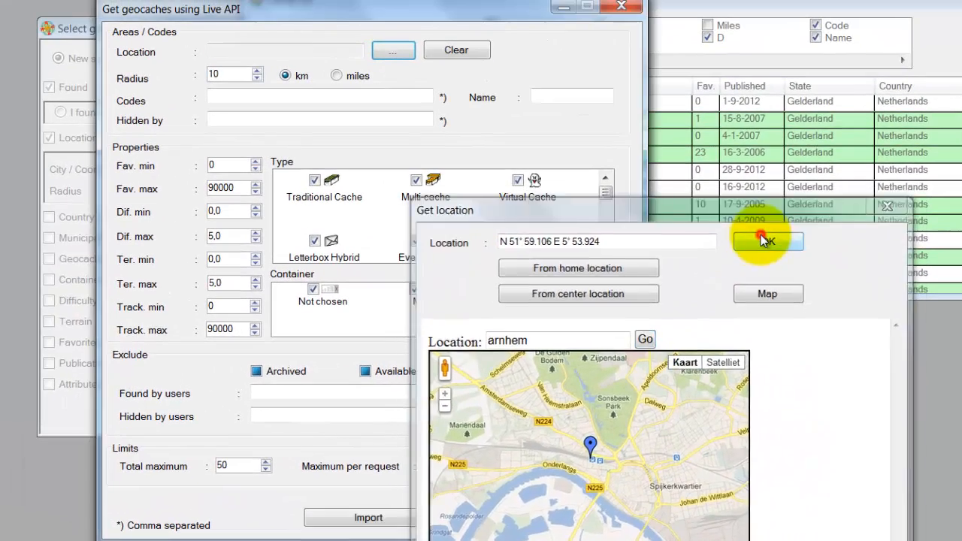
click(603, 124)
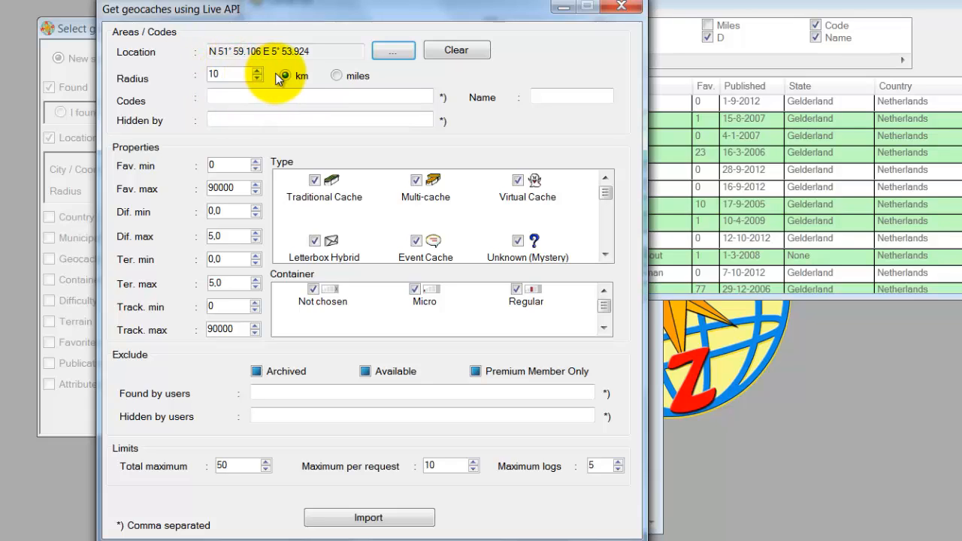
Set the import's total maximum to 20, import the geocaches and dismiss the Live API limits notice
double_click(225, 465)
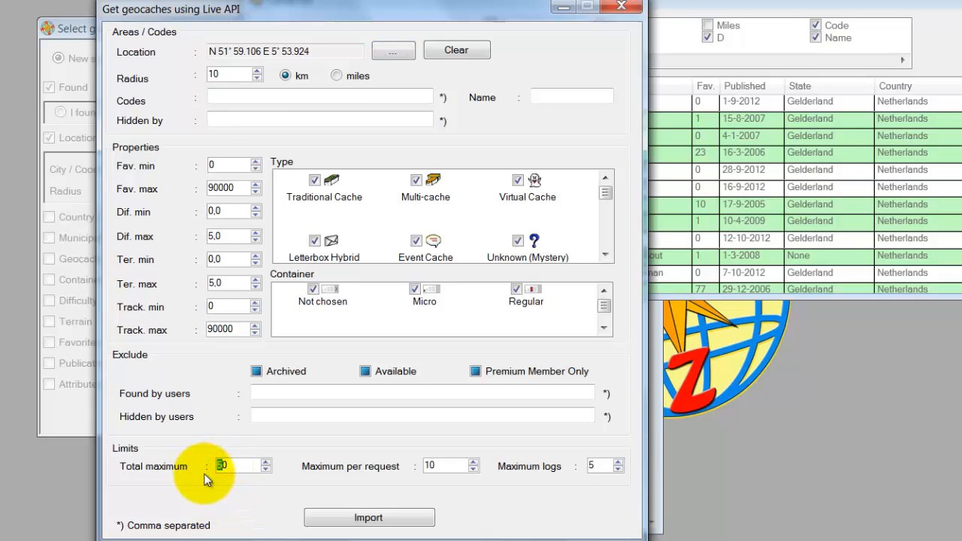
text(2)
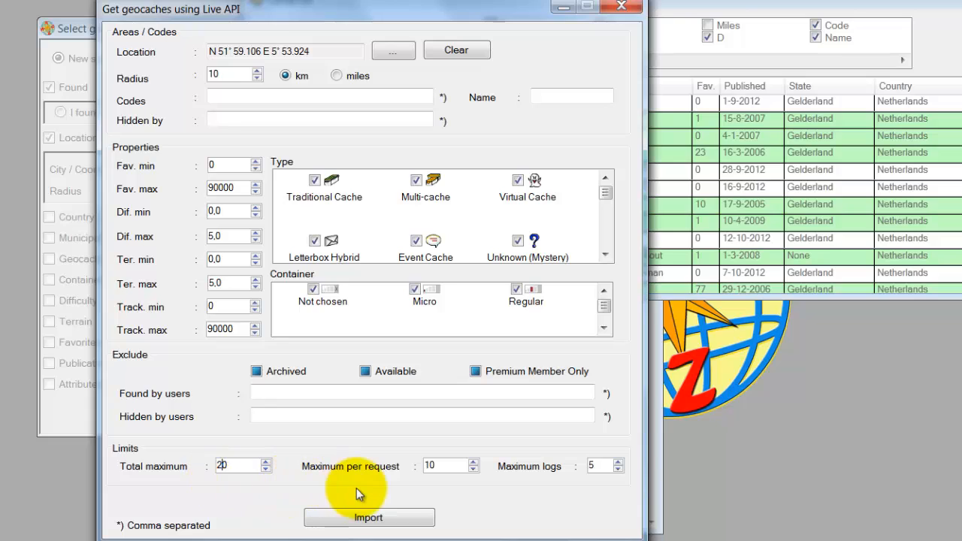
click(383, 519)
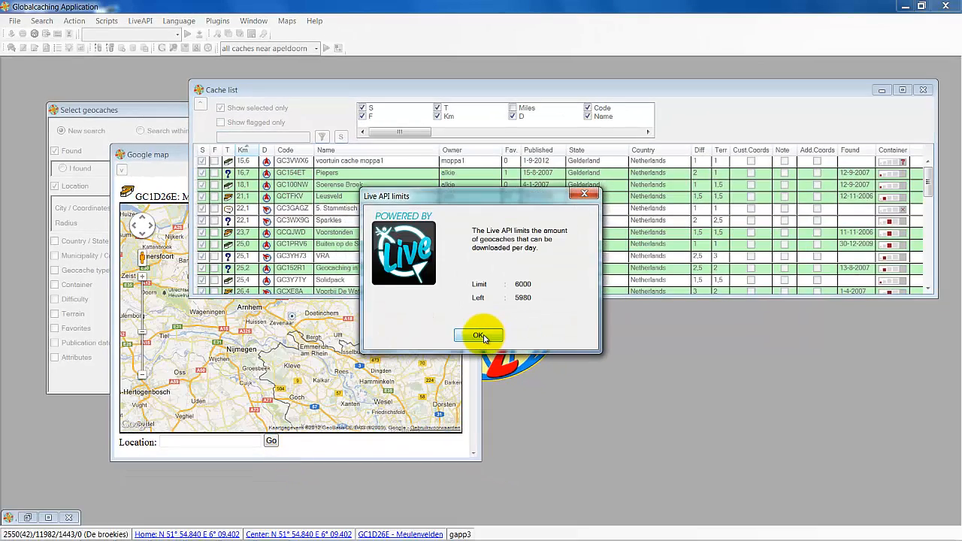
click(479, 335)
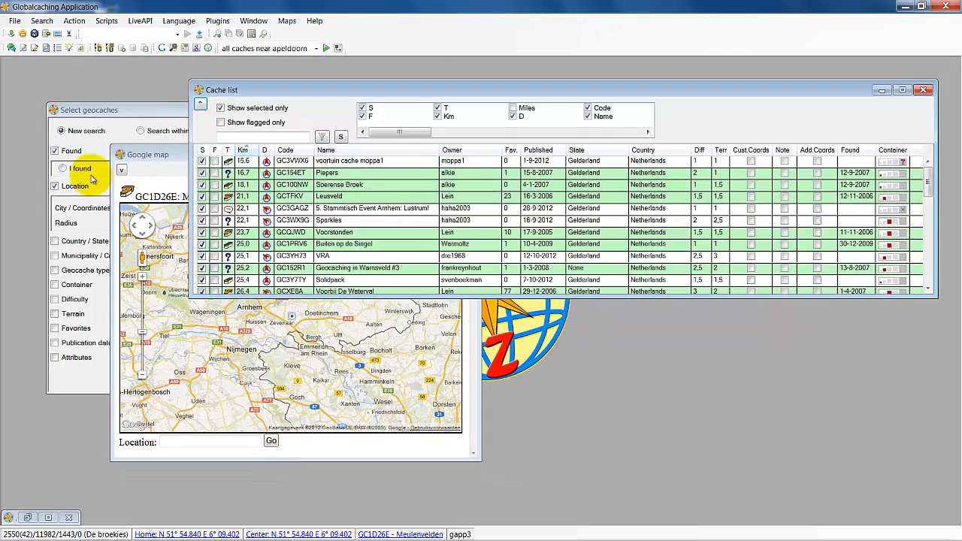
Check the Google map, briefly list all geocaches in the cache list, and restore showing selected only
click(139, 159)
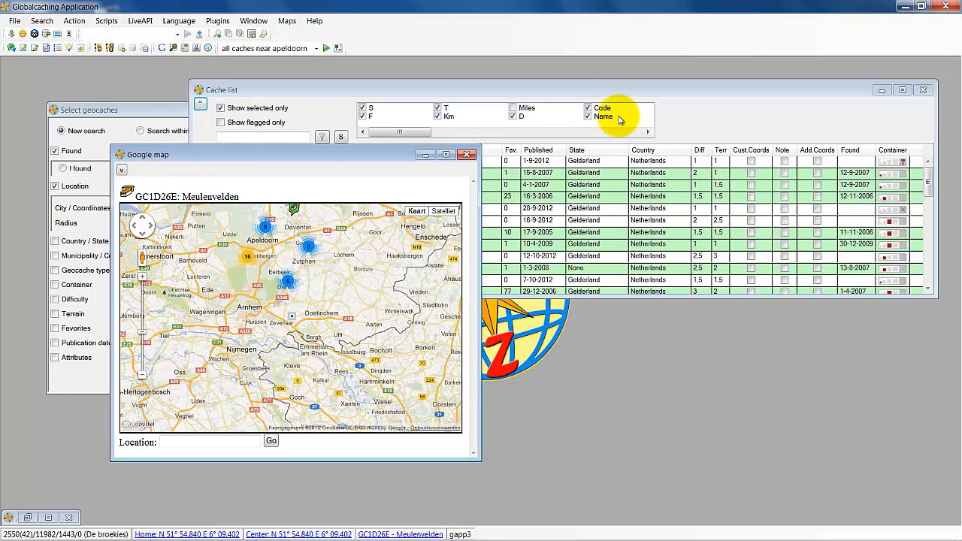
click(554, 90)
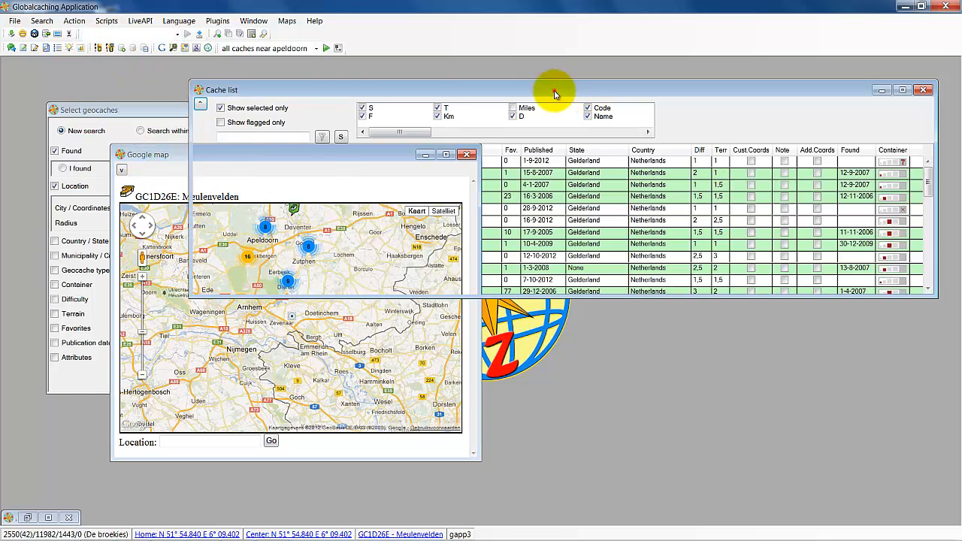
click(220, 108)
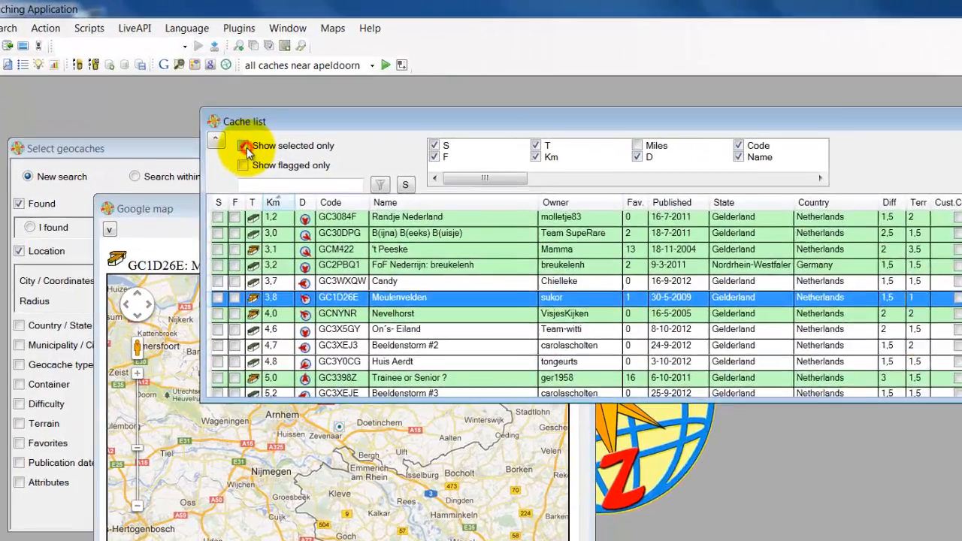
click(228, 121)
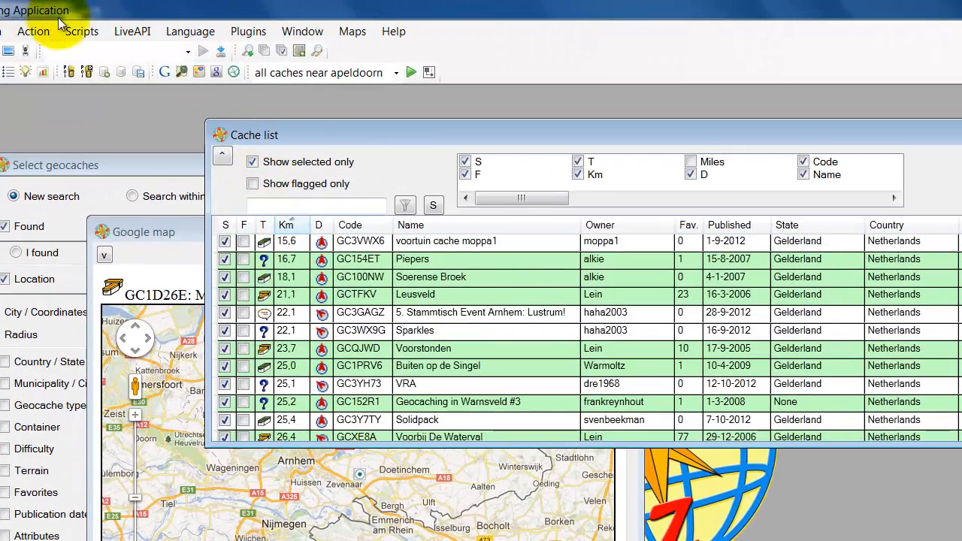
Open the single geocache log form for the active geocache Meulenvelden to view it, and close it
click(101, 24)
mouse_move(129, 30)
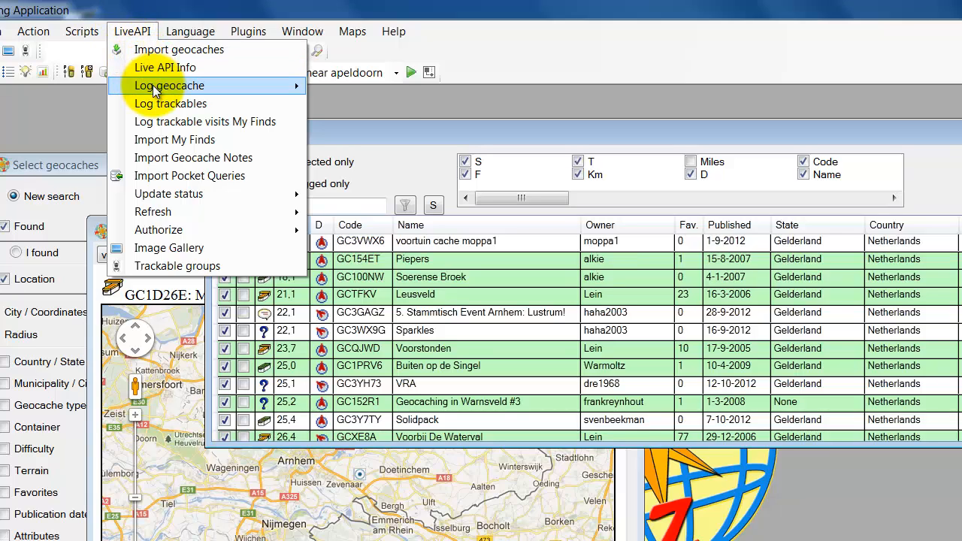
mouse_move(152, 86)
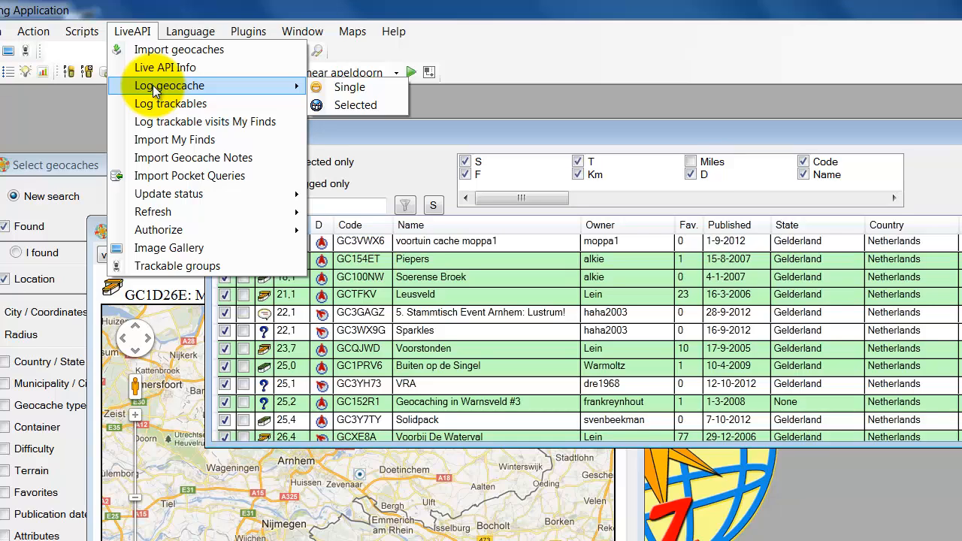
click(350, 87)
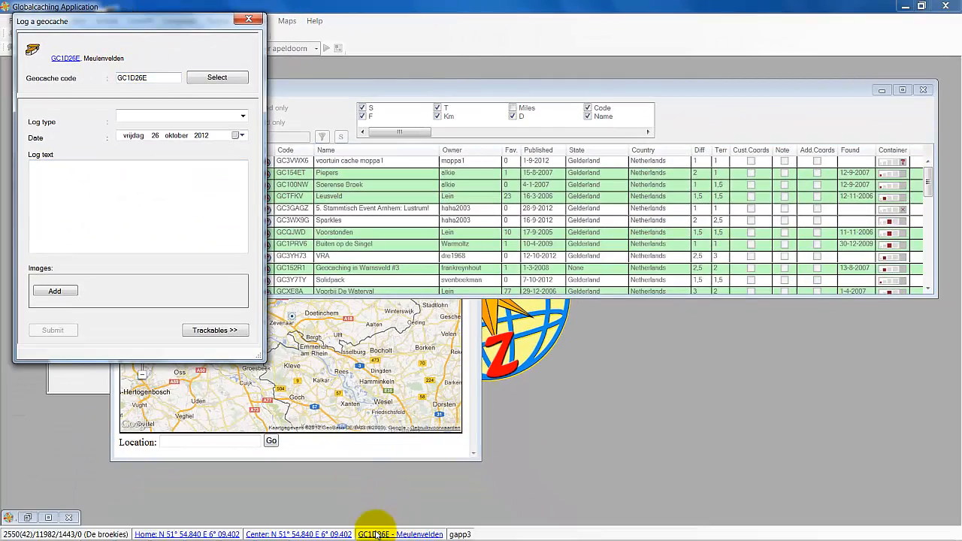
click(249, 18)
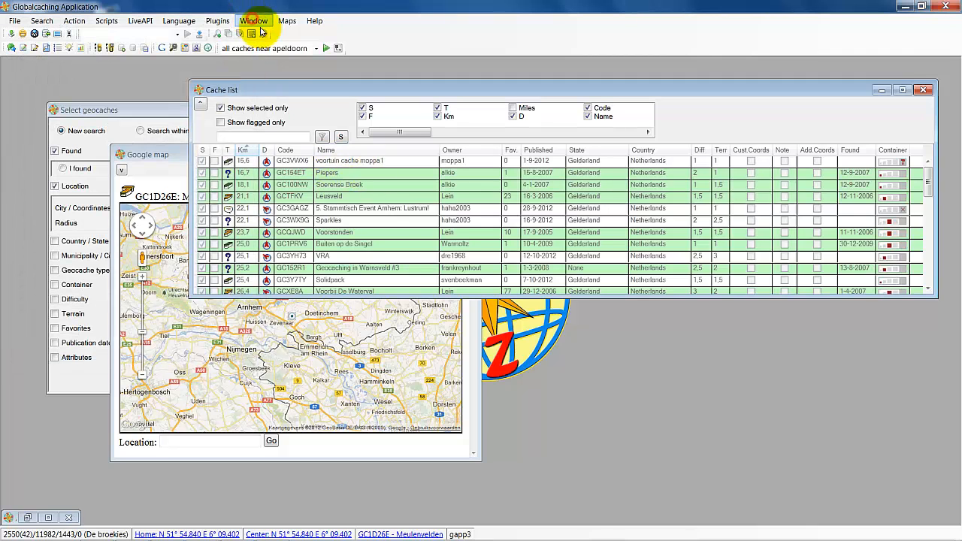
Make the Sparkles geocache active in the cache list and open the single geocache log form for it
click(354, 220)
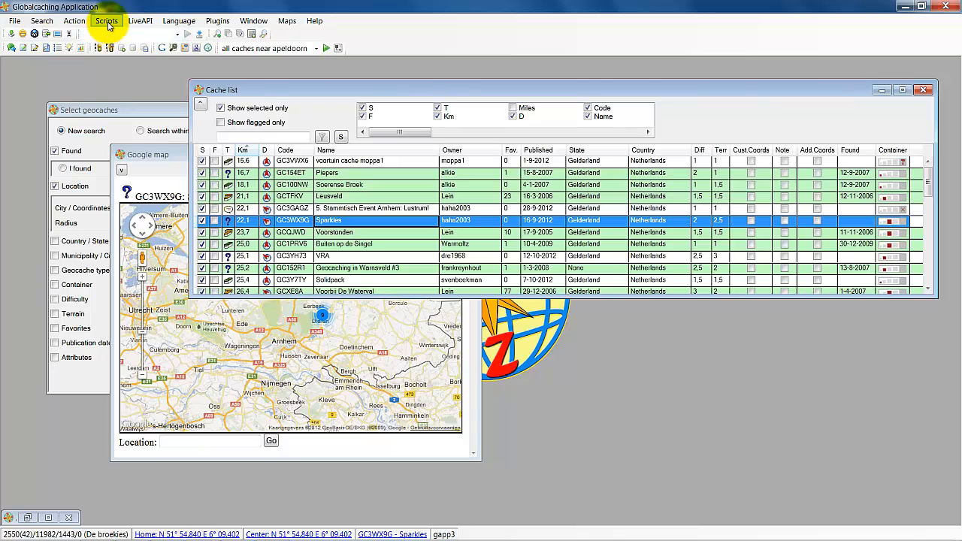
click(139, 20)
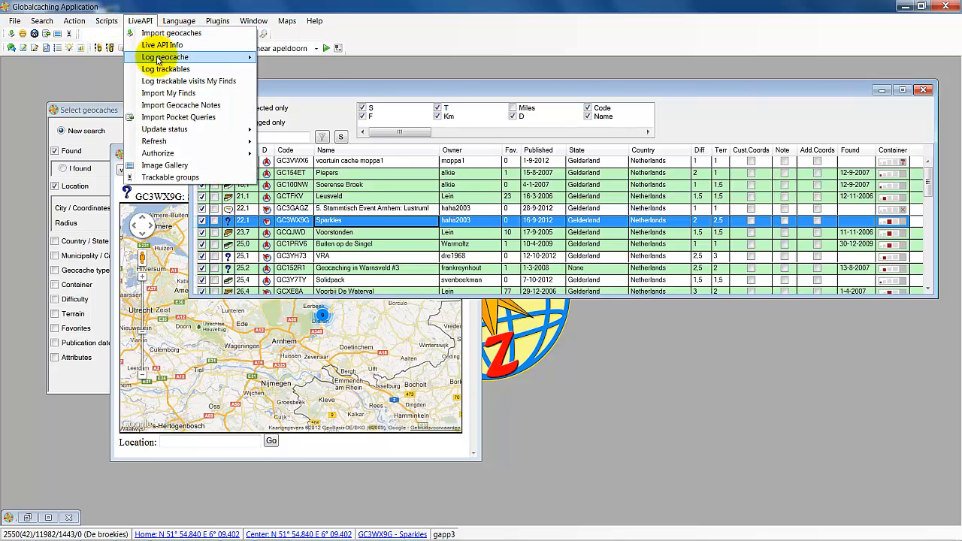
click(271, 59)
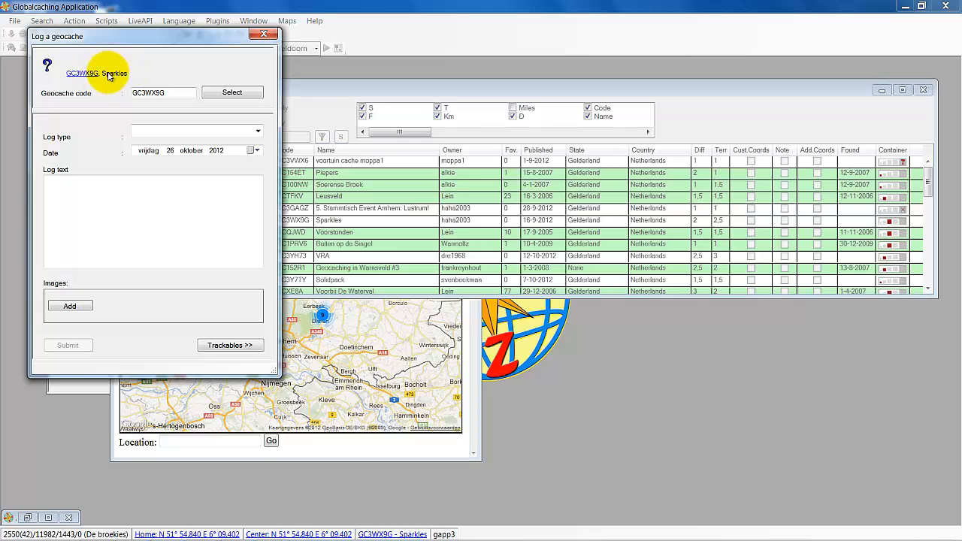
Set the log type for the Sparkles geocache to Found it
click(156, 93)
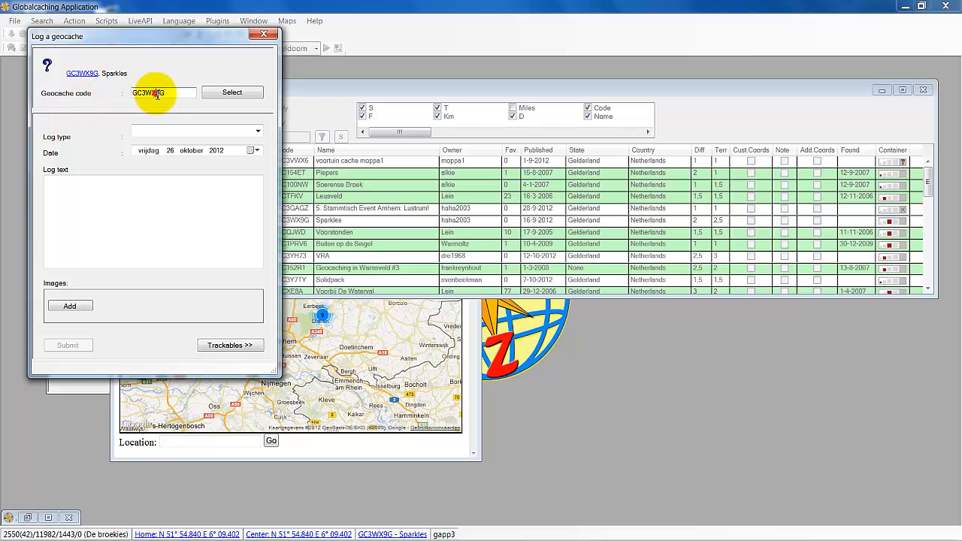
click(149, 133)
click(152, 142)
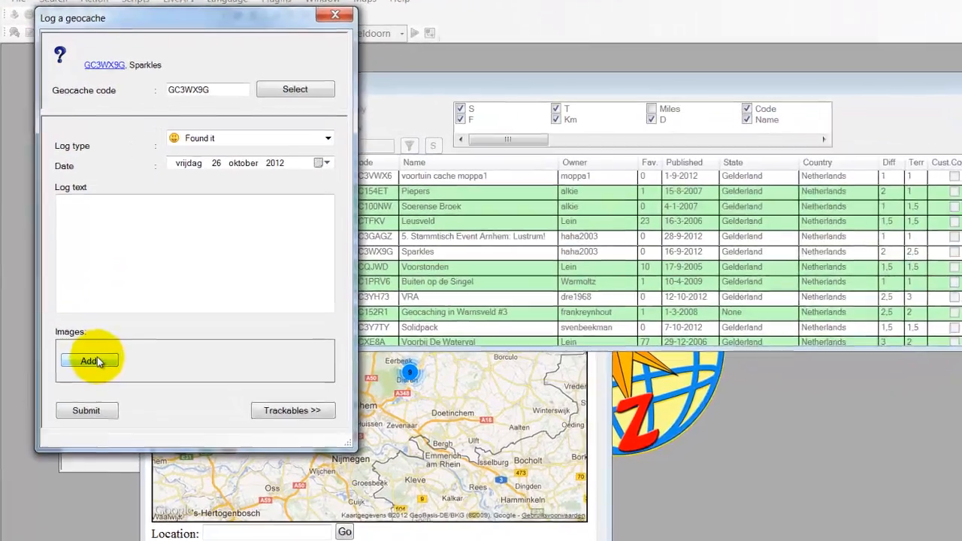
Attach the image gappactbuilder.PNG to the Sparkles log with the default size limits, scale and quality
click(76, 305)
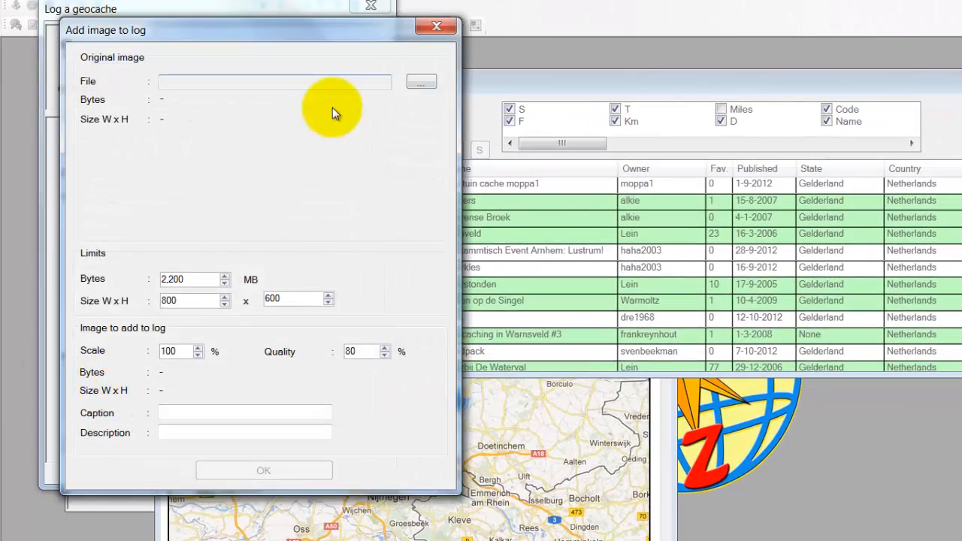
click(421, 81)
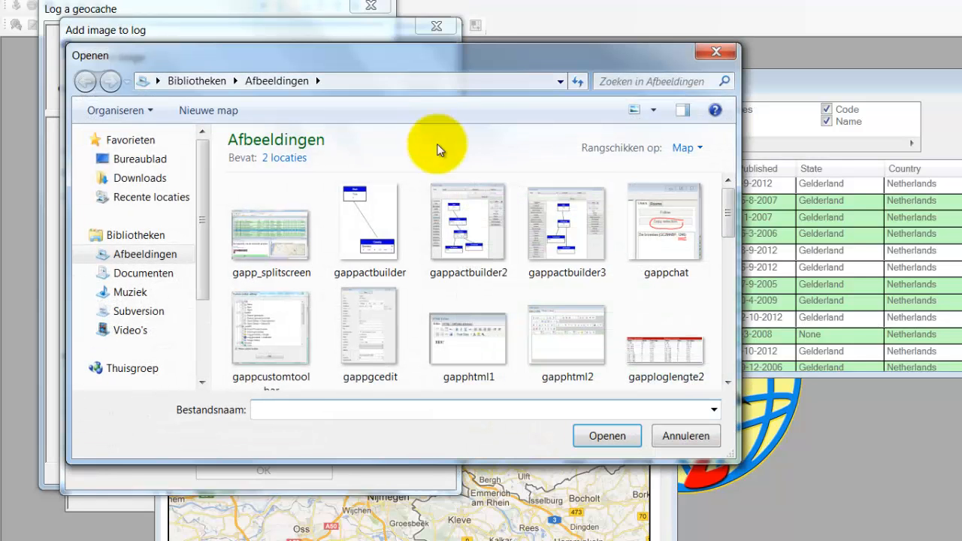
click(354, 239)
click(601, 434)
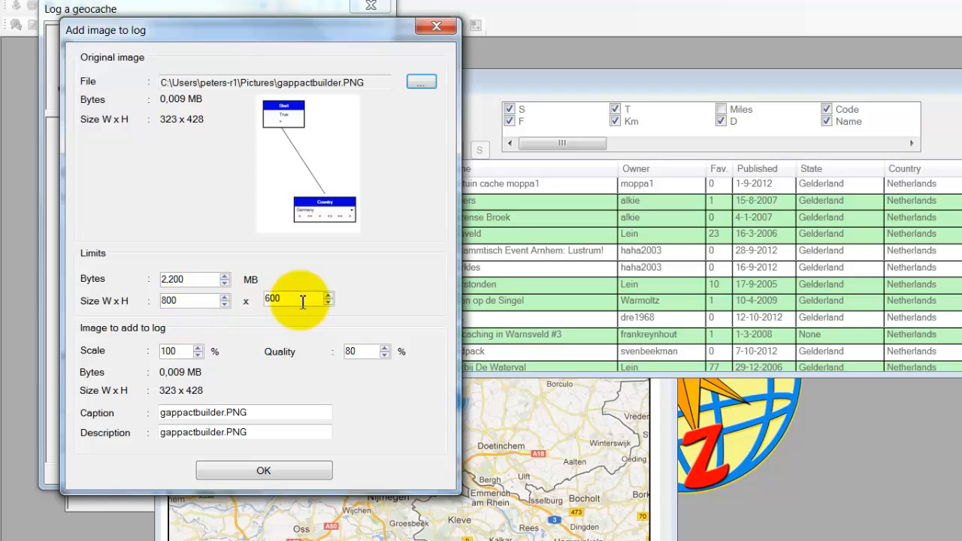
click(288, 467)
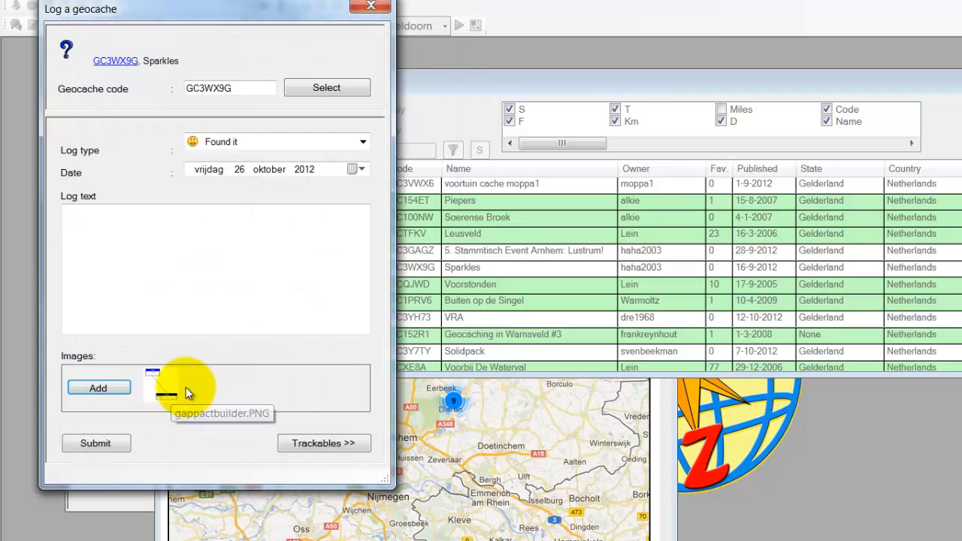
Attach a second image, gapp_splitscreen.PNG, to the Sparkles log with the automatically proposed scaling
click(122, 390)
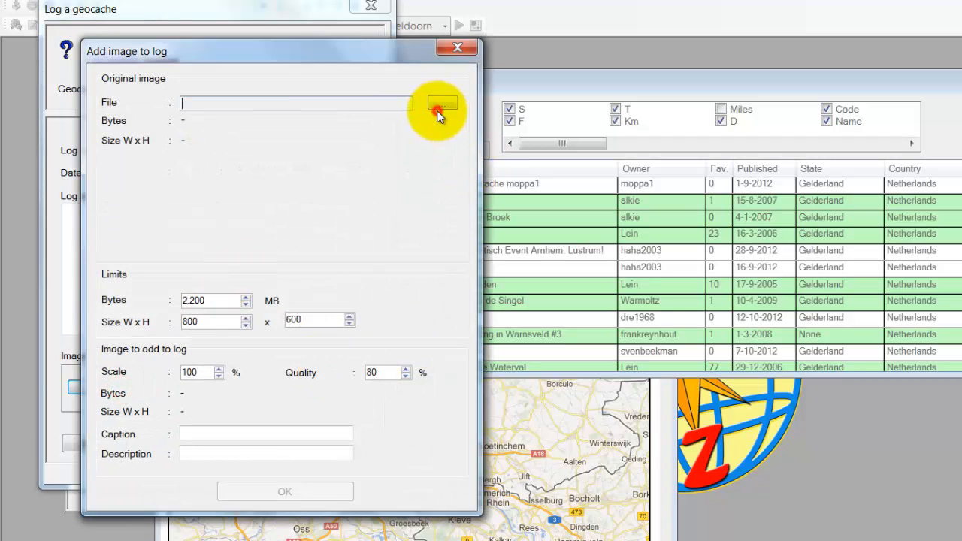
click(437, 109)
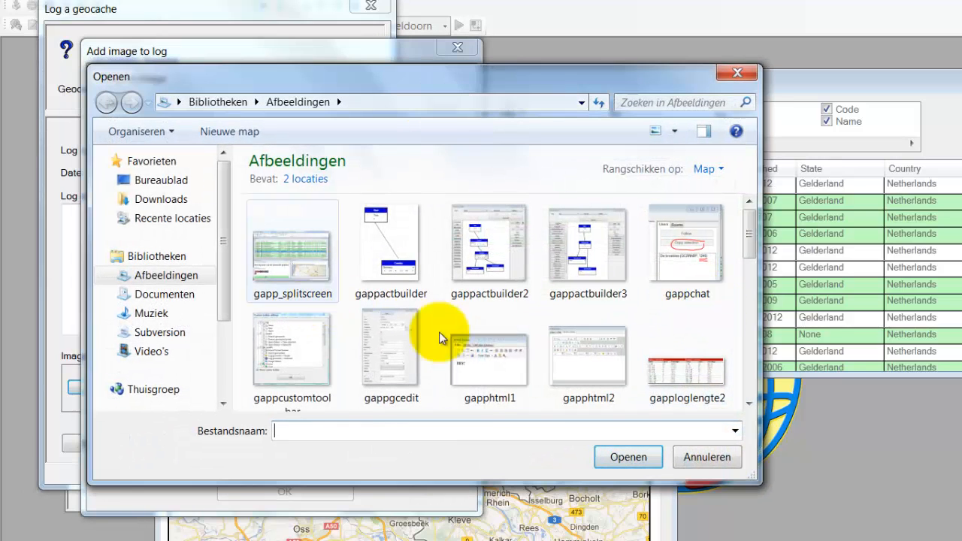
click(279, 233)
click(621, 455)
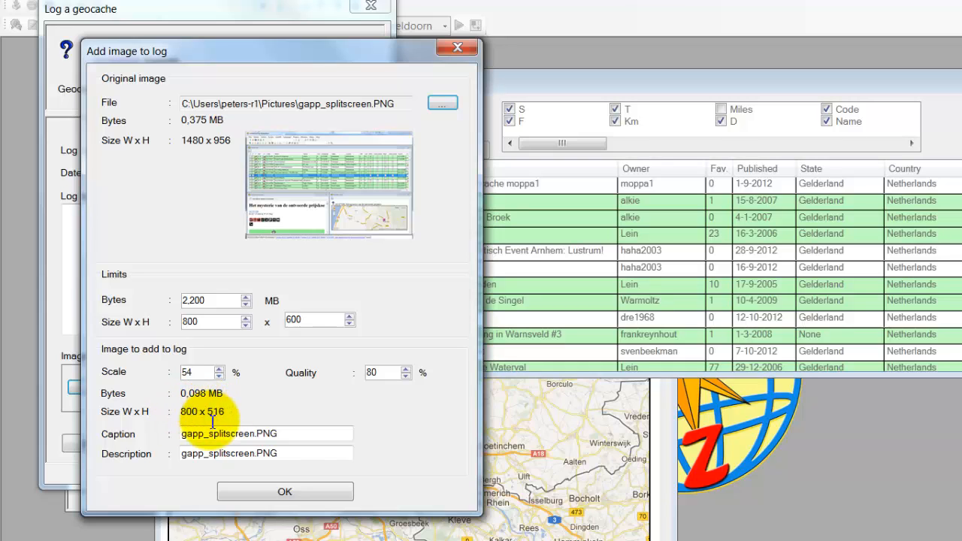
click(264, 494)
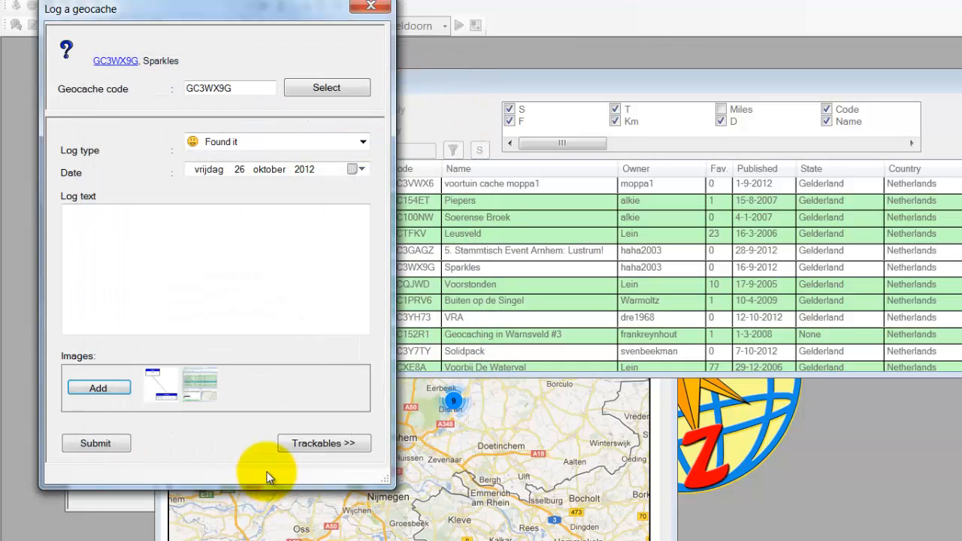
Mark the Lackey '11 Geocoin trackable as Dropped Off in the Sparkles log, and close the form without submitting it
click(175, 272)
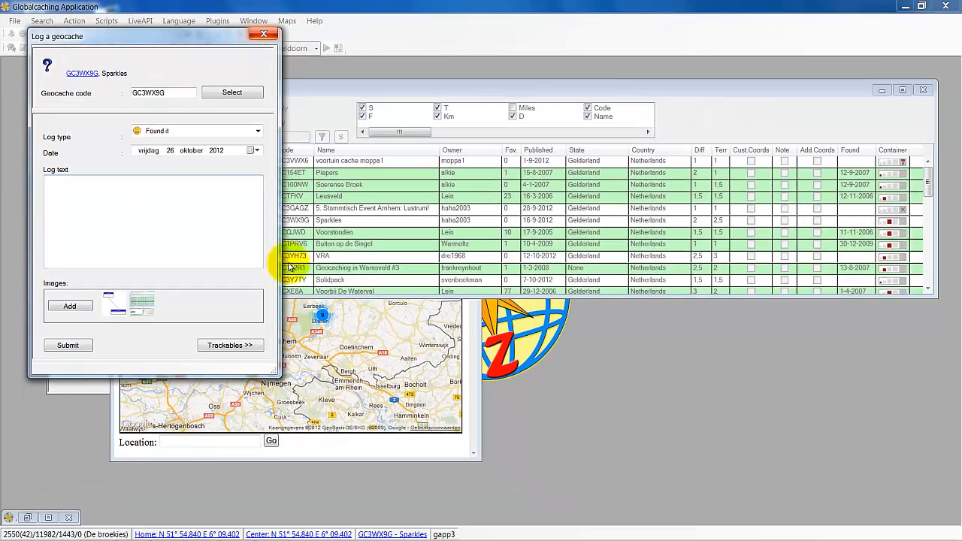
click(241, 345)
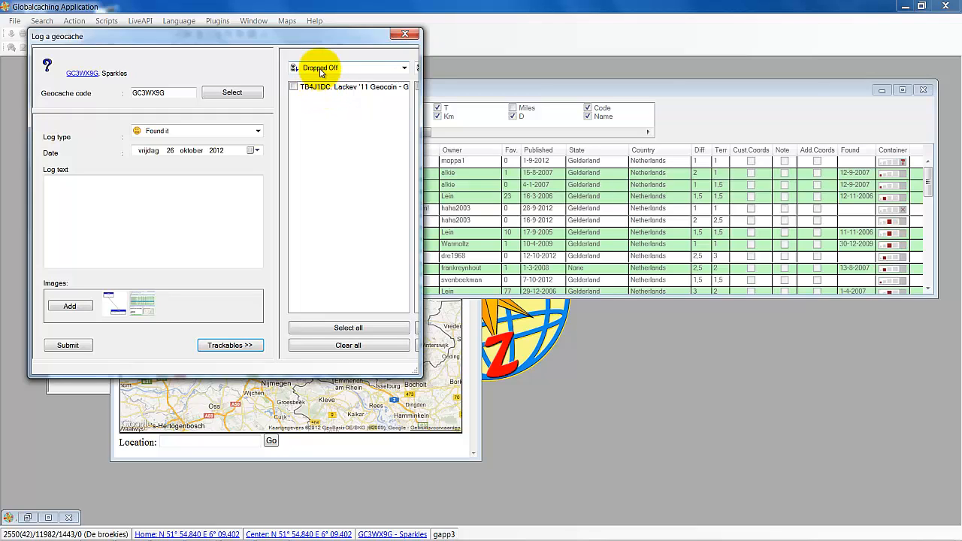
click(297, 87)
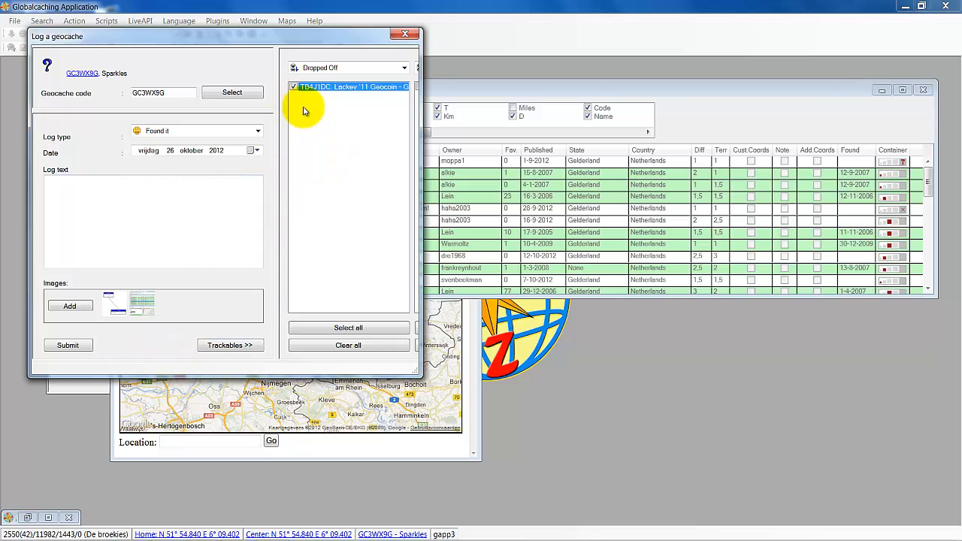
click(405, 36)
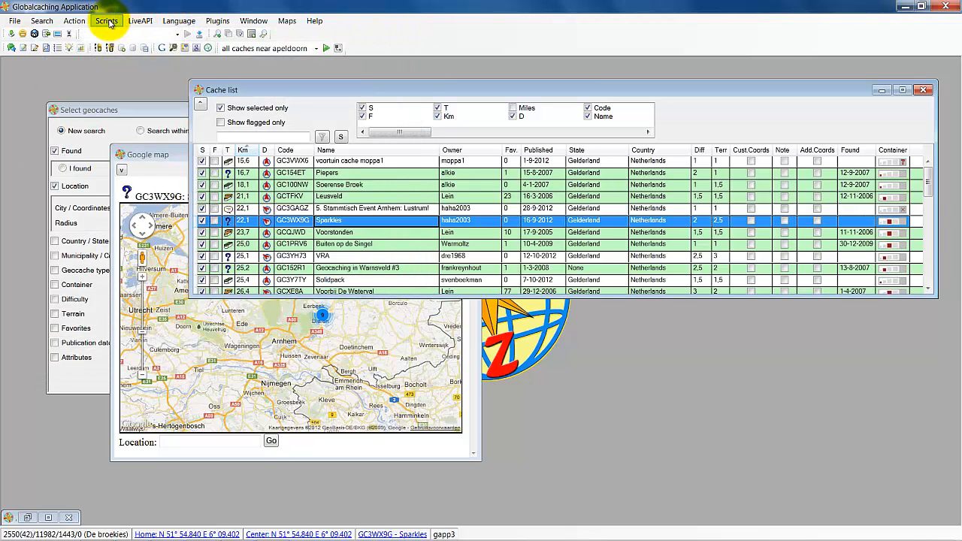
Open the Live API batch logging form for the selected geocaches
click(135, 21)
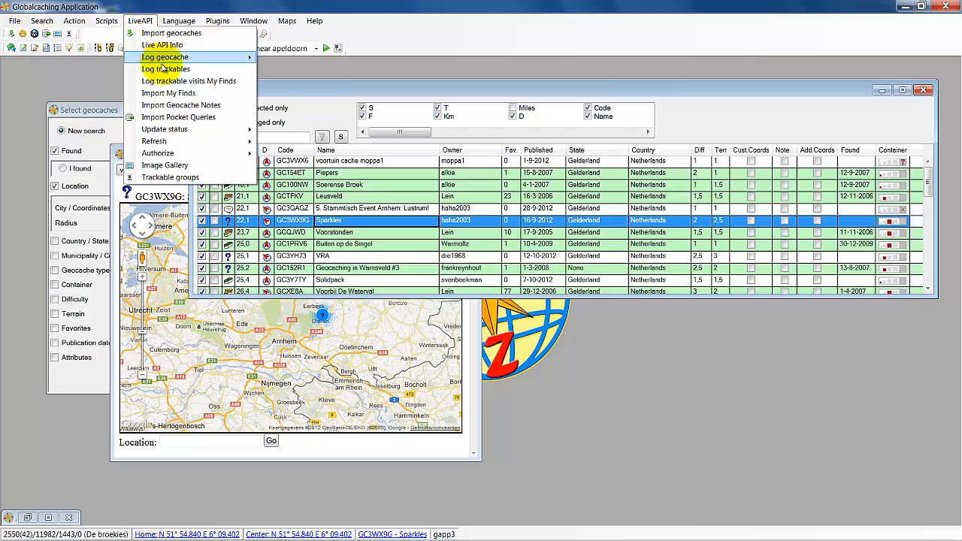
mouse_move(187, 57)
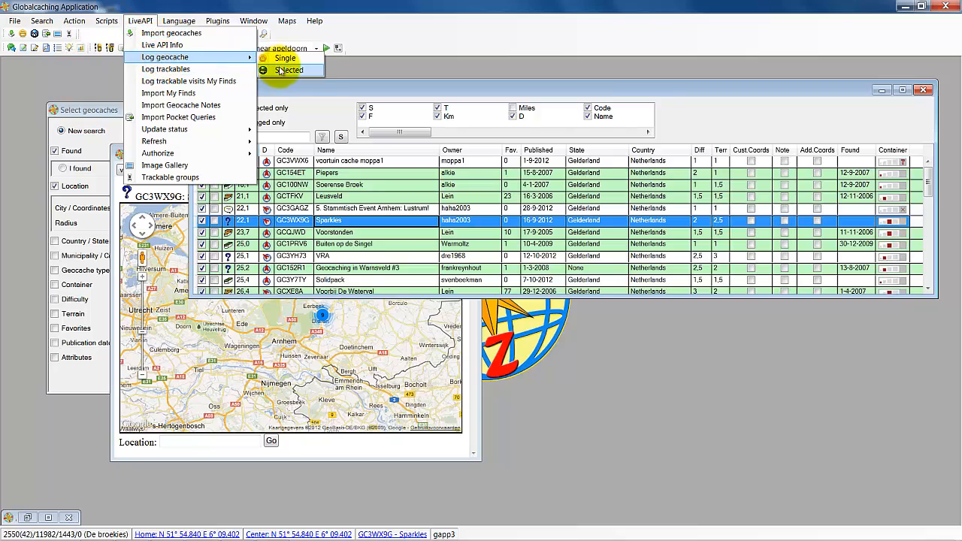
click(279, 69)
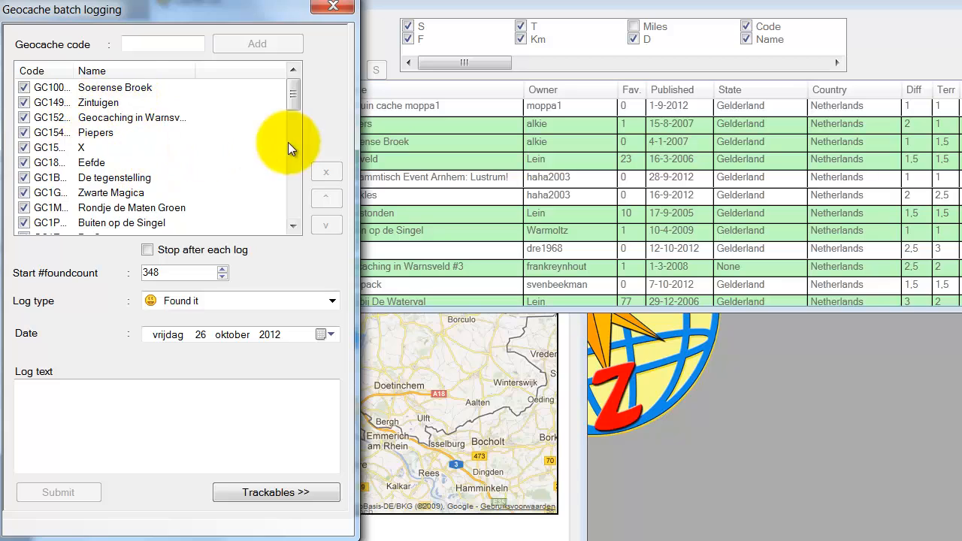
Move Zintuigen above Soerense Broek in the batch logging list, and close the form without submitting
click(130, 92)
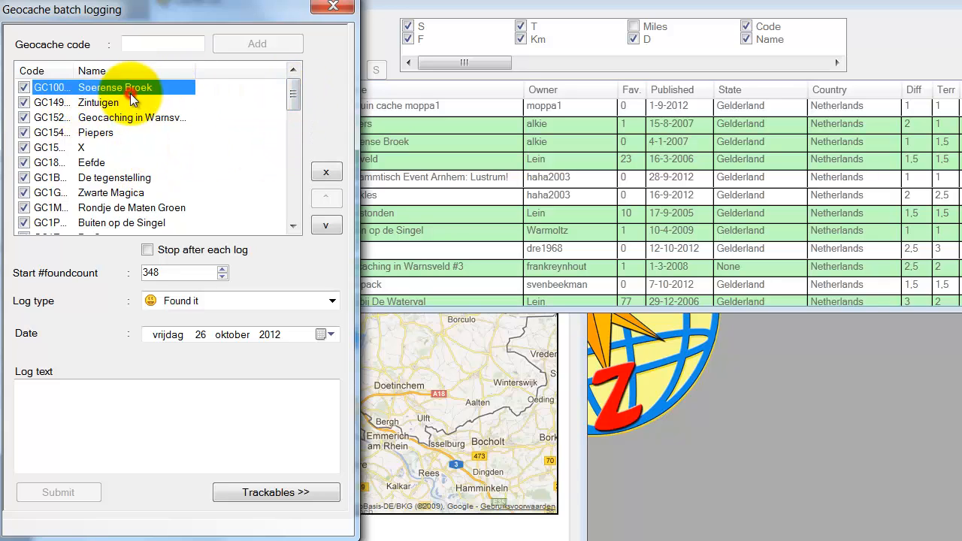
click(130, 101)
click(328, 199)
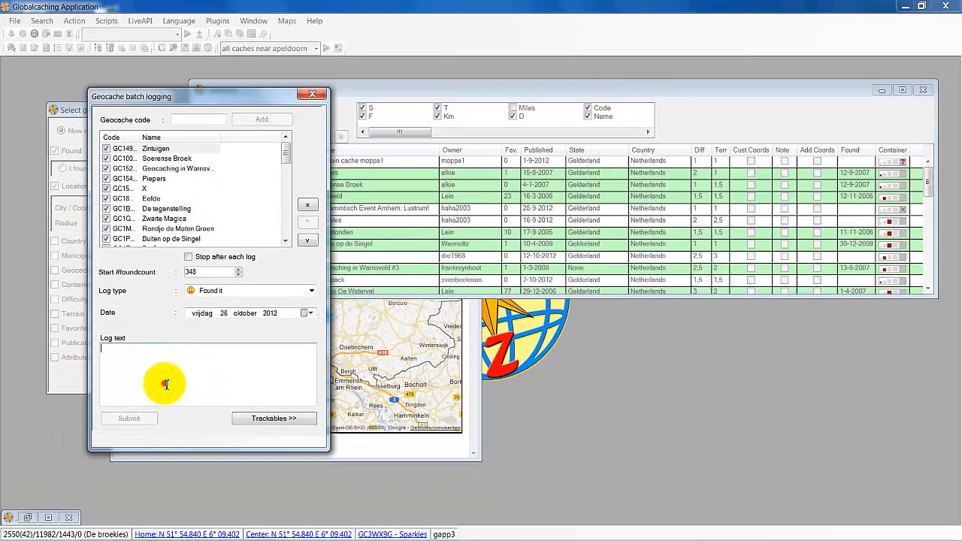
click(166, 384)
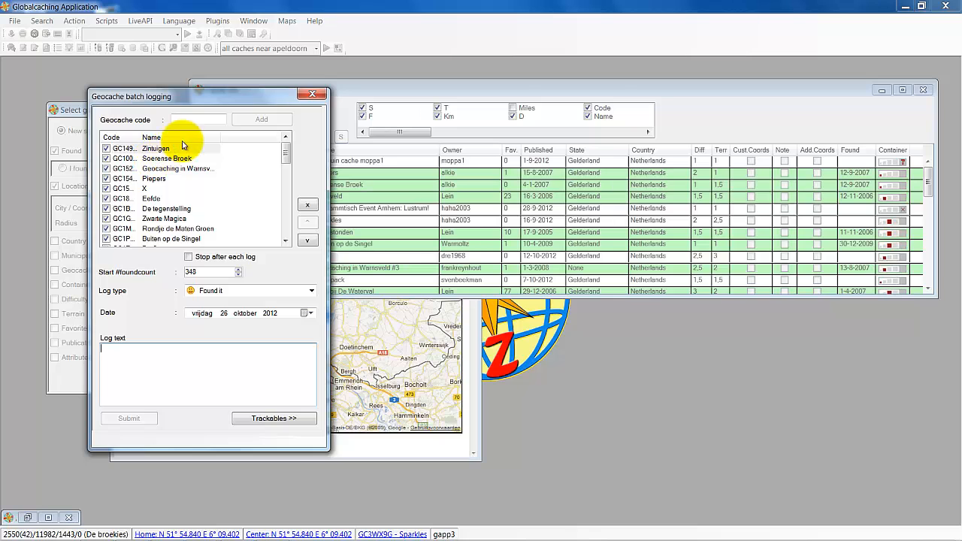
click(313, 94)
Open trackable visit logging for My Finds, fetch the owned trackables and get all logs of the Lackey '11 Geocoin - Gold
click(150, 22)
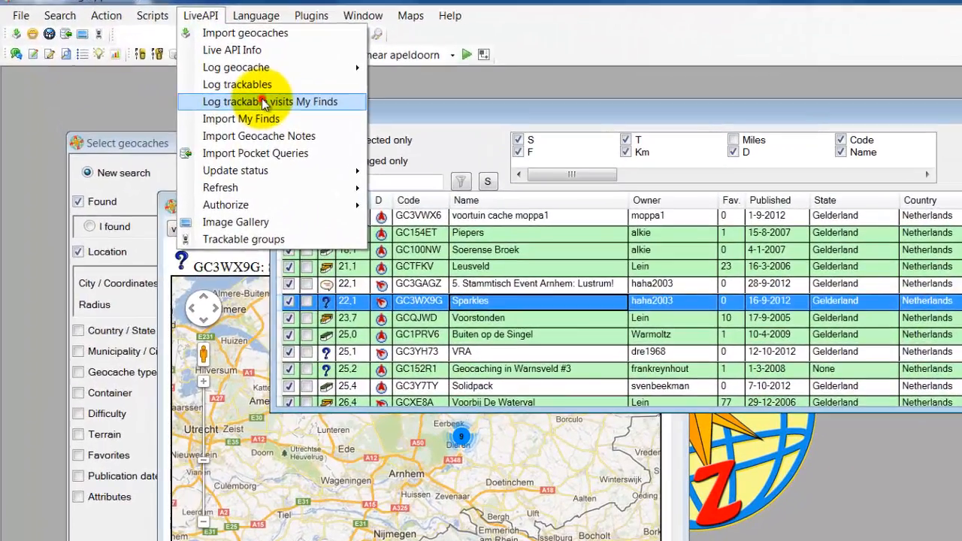
click(184, 80)
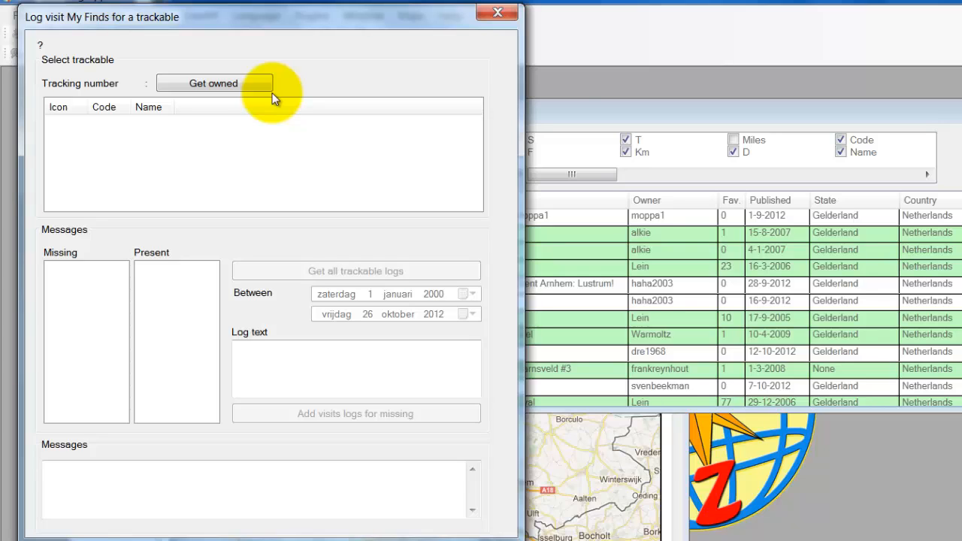
click(239, 87)
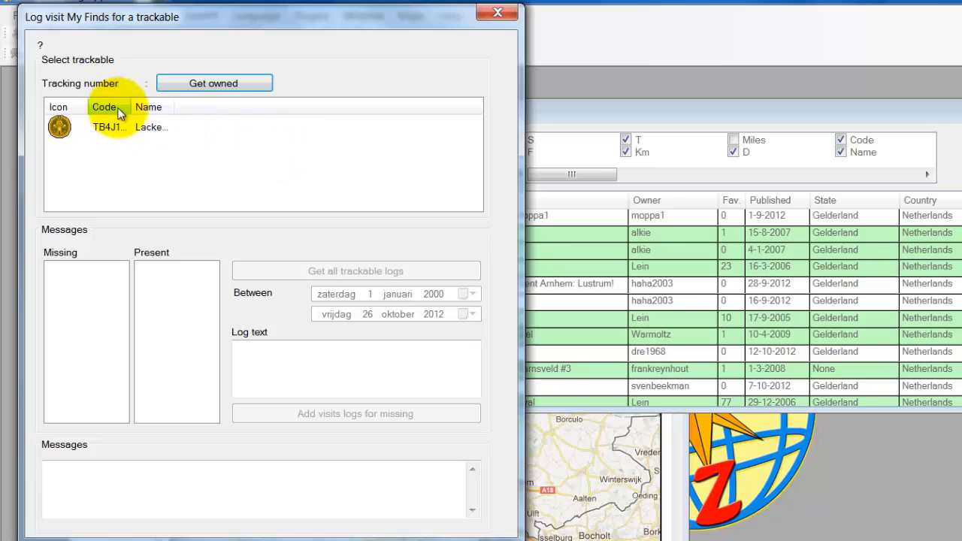
drag(130, 102, 384, 117)
click(96, 126)
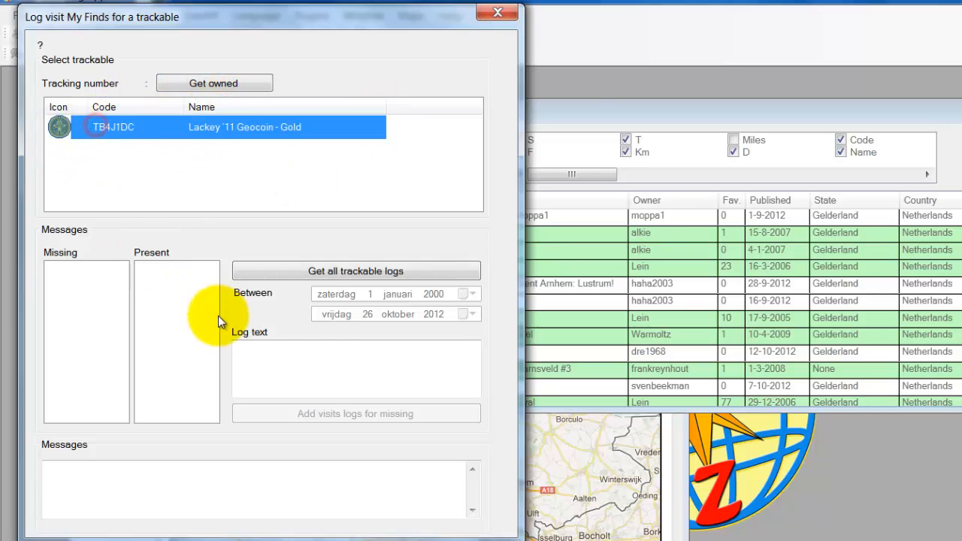
click(368, 272)
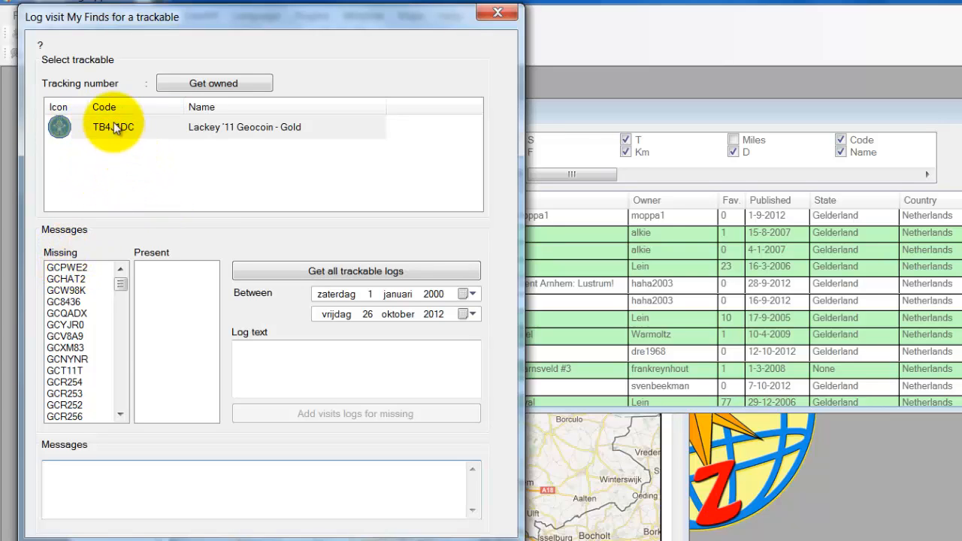
Select the first missing geocache, GCPWE2, and enter "hhhhh" as the log text for the trackable visits
click(105, 268)
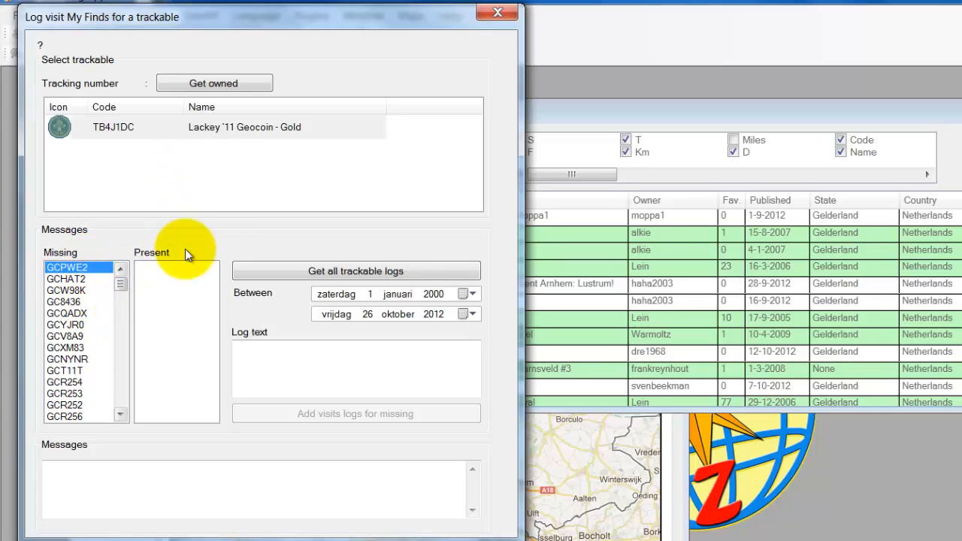
click(297, 365)
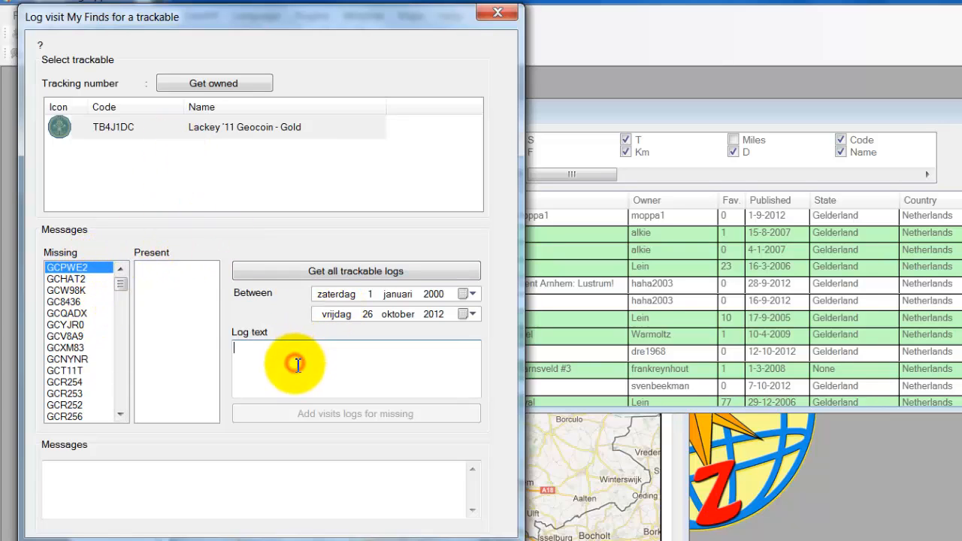
text(hhhhh)
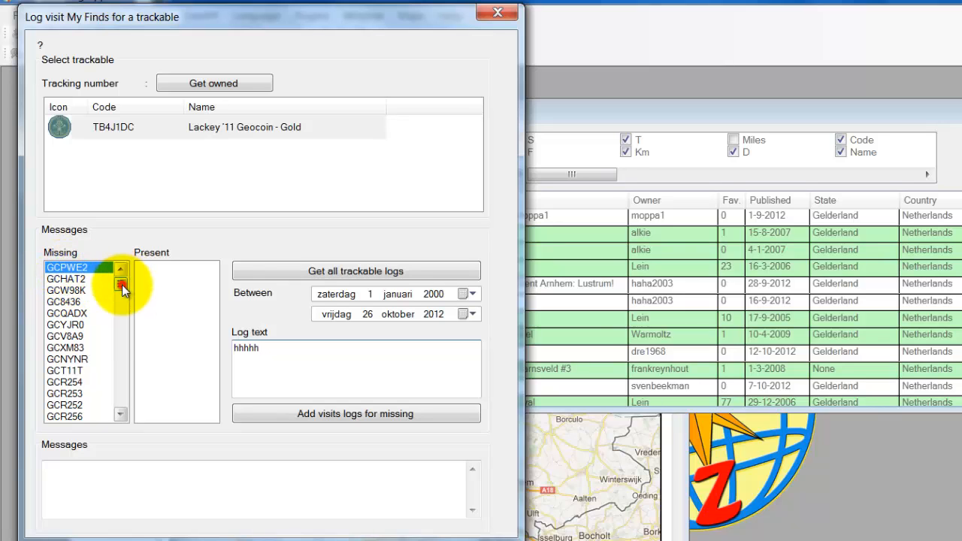
Browse the list of geocaches missing a visit log for the geocoin, and close the form without adding visits
mouse_move(122, 285)
mouse_down()
mouse_move(122, 377)
mouse_move(123, 281)
mouse_up()
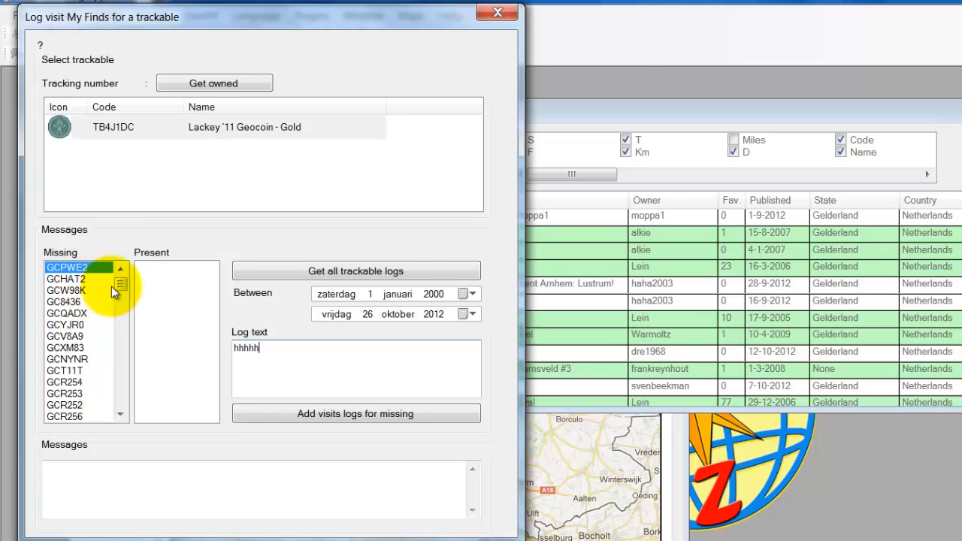
drag(119, 285, 122, 319)
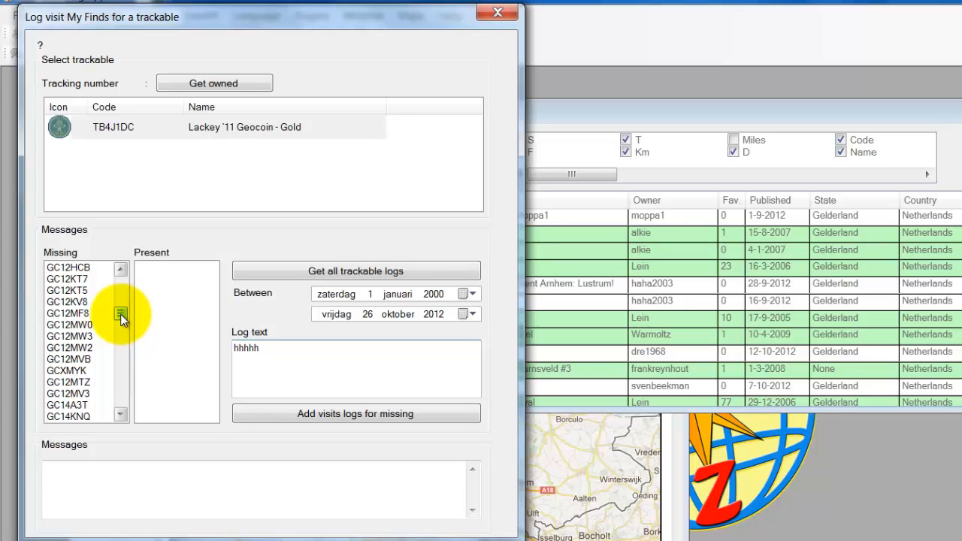
drag(121, 317, 121, 289)
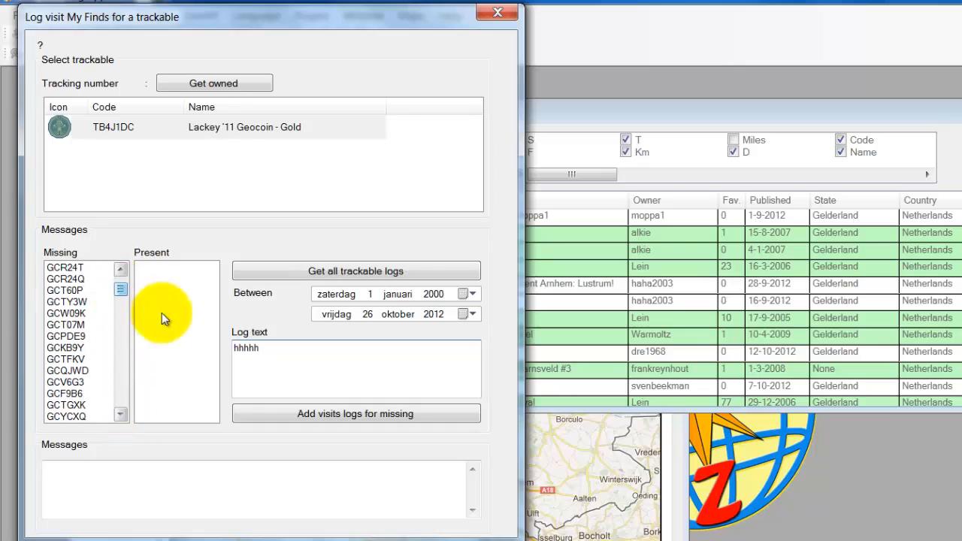
click(107, 125)
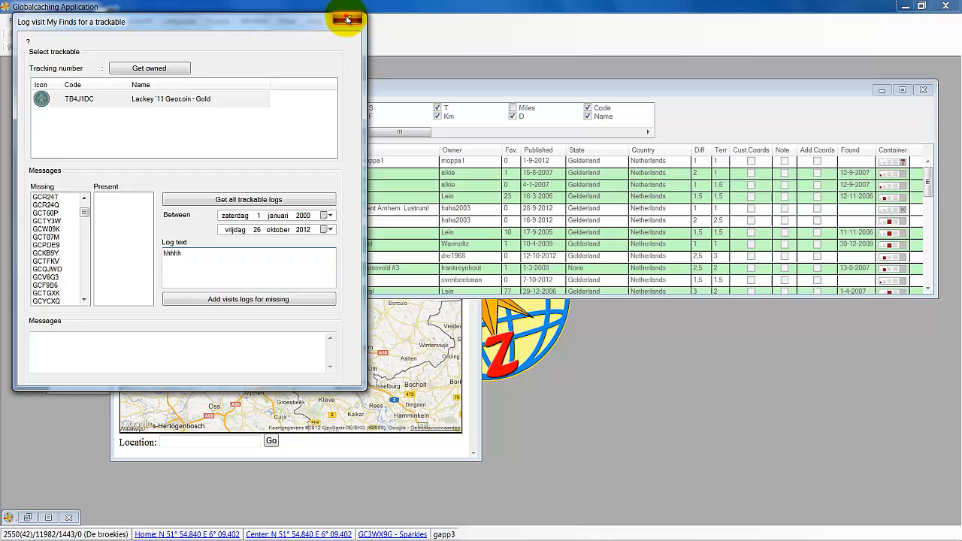
click(456, 13)
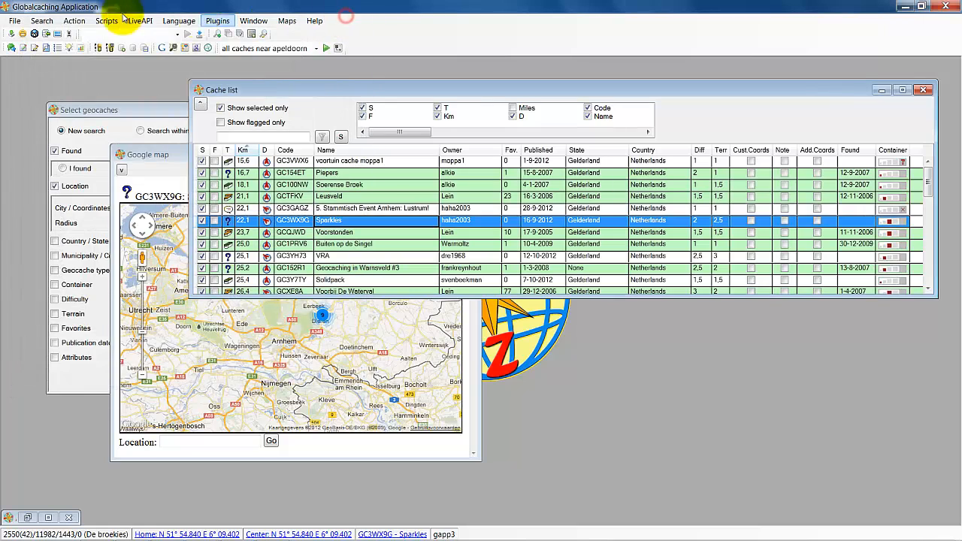
Import the geocache notes through the Live API
click(140, 20)
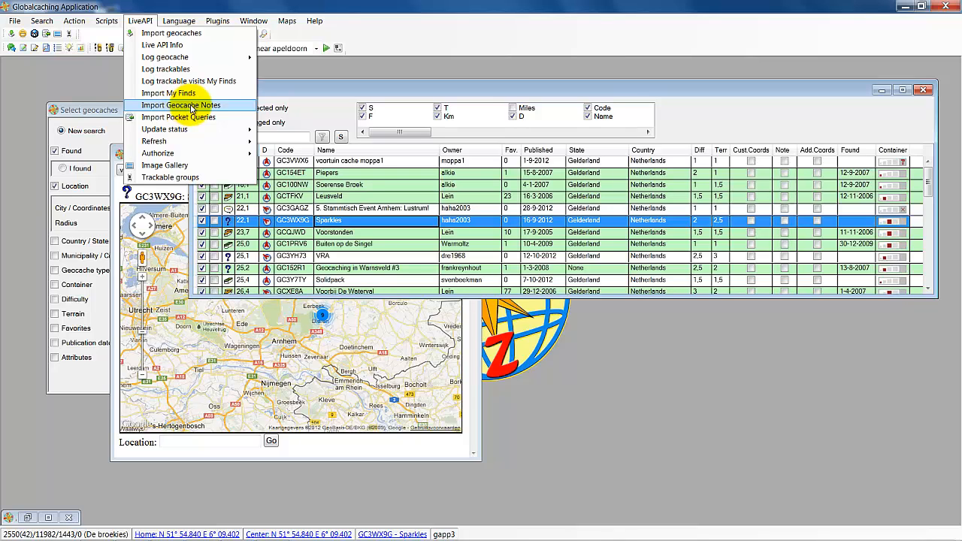
click(192, 106)
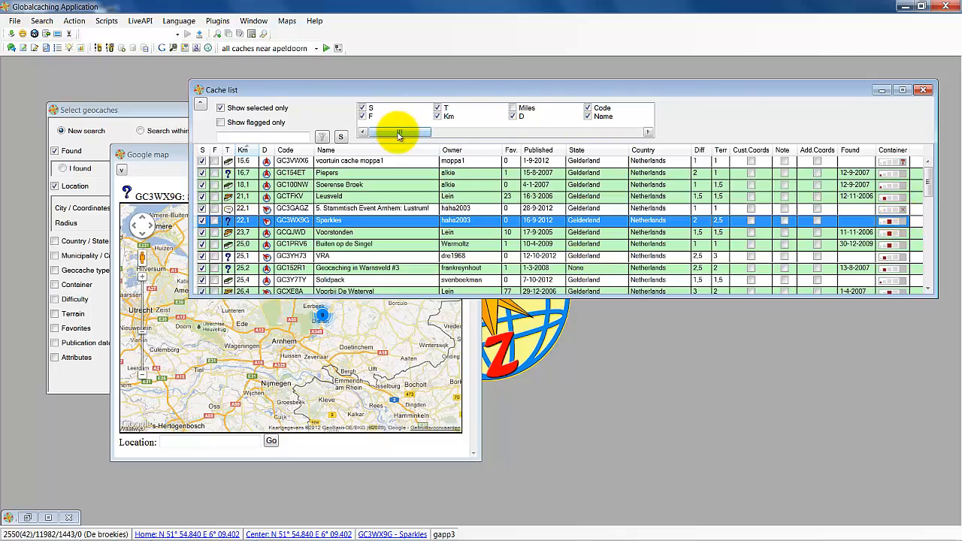
Bring the note column option into view and quick-select the geocaches that have notes
drag(399, 134, 616, 133)
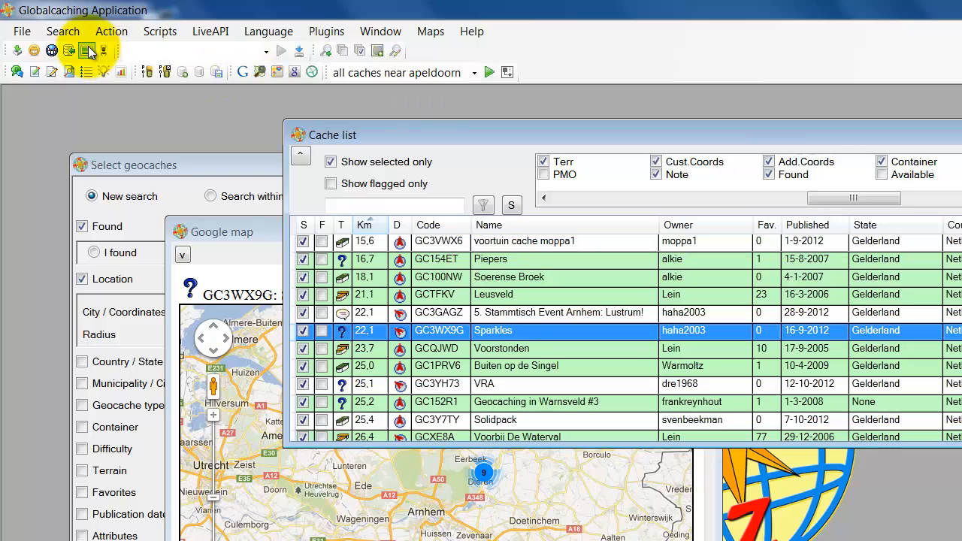
click(123, 29)
click(80, 30)
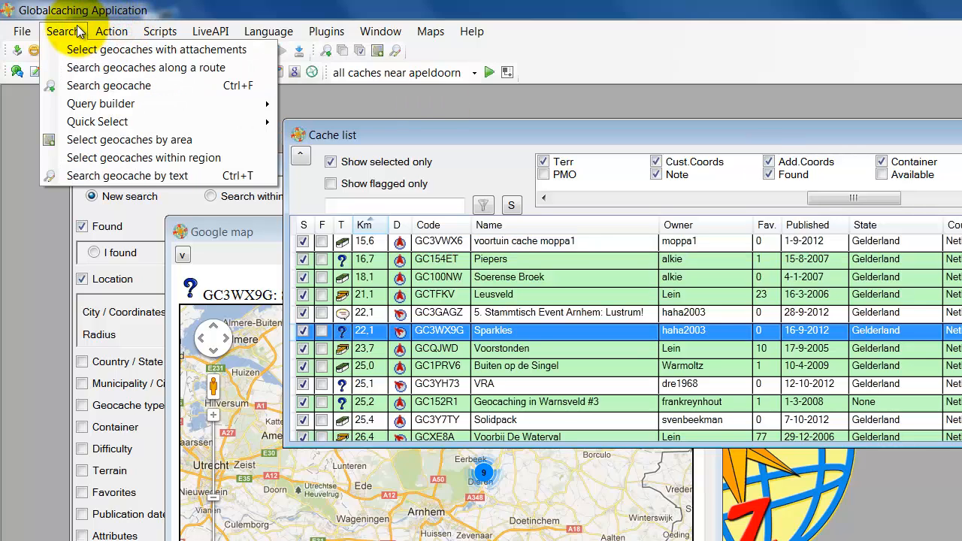
mouse_move(98, 35)
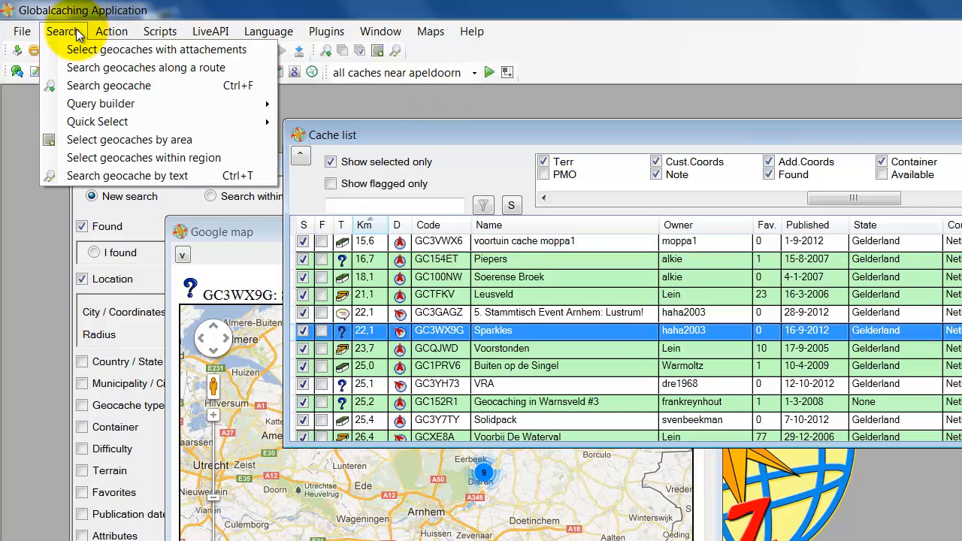
mouse_move(123, 121)
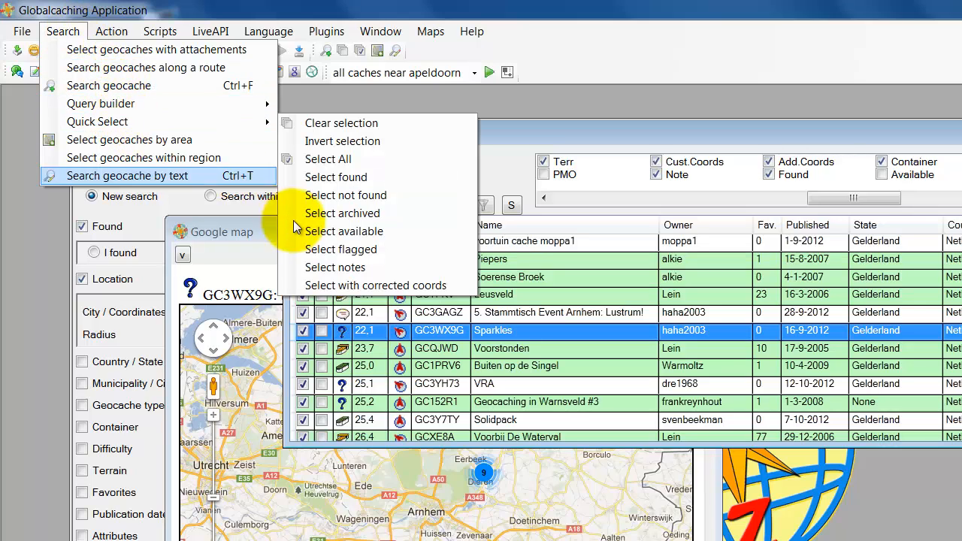
click(332, 264)
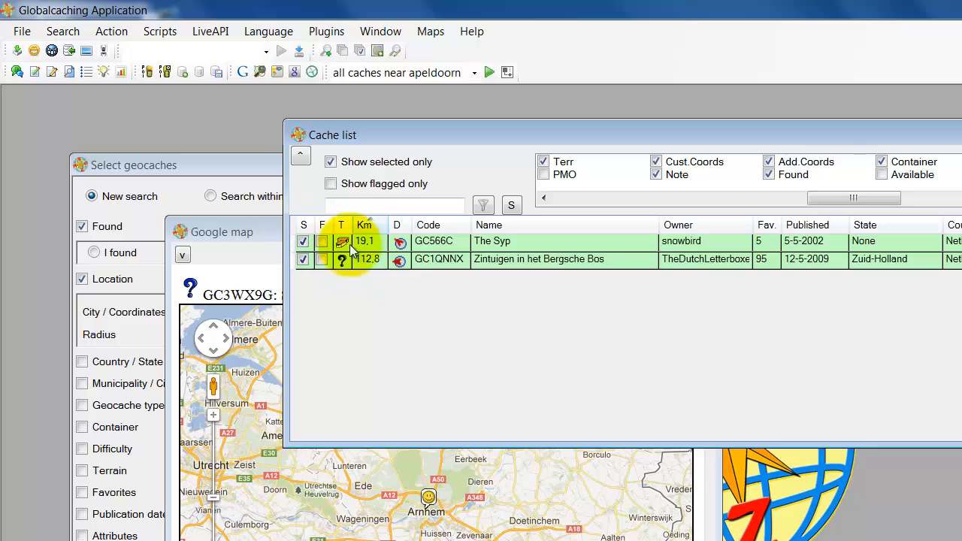
View the details of the geocache The Syp, highlight its note text, and close the viewer
double_click(523, 242)
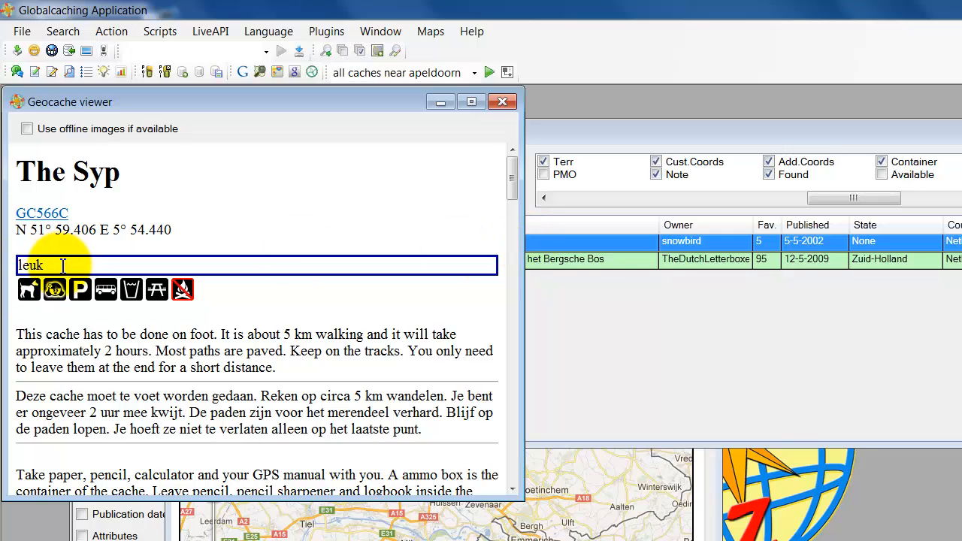
drag(59, 265, 19, 266)
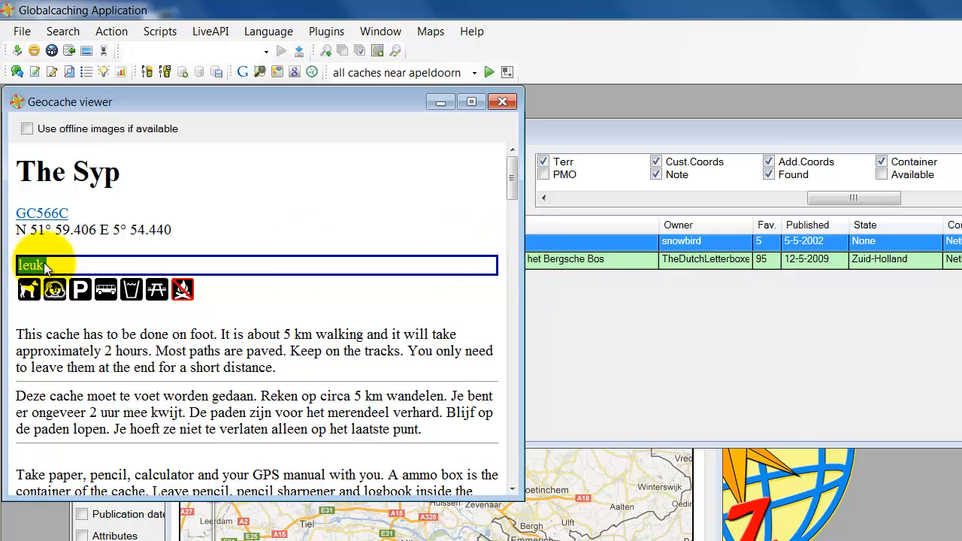
click(511, 101)
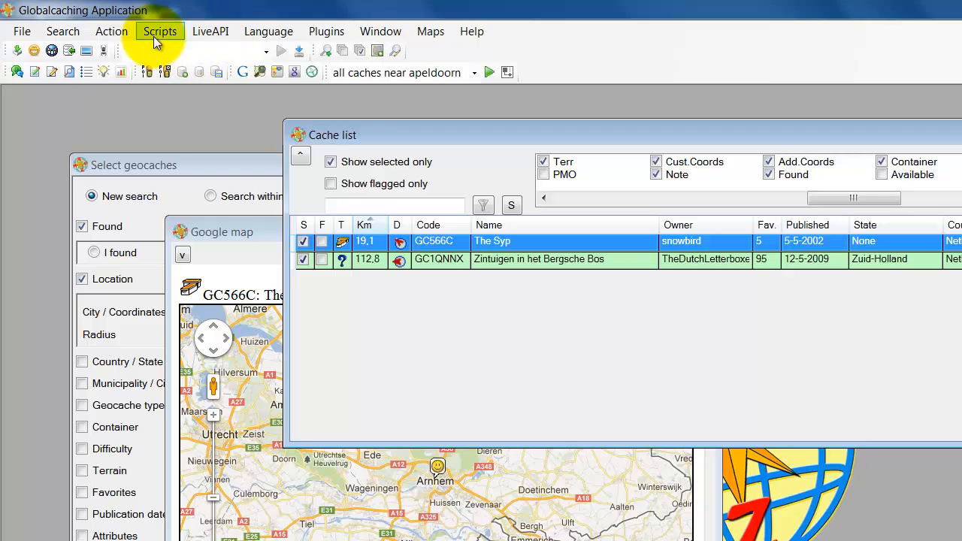
click(198, 33)
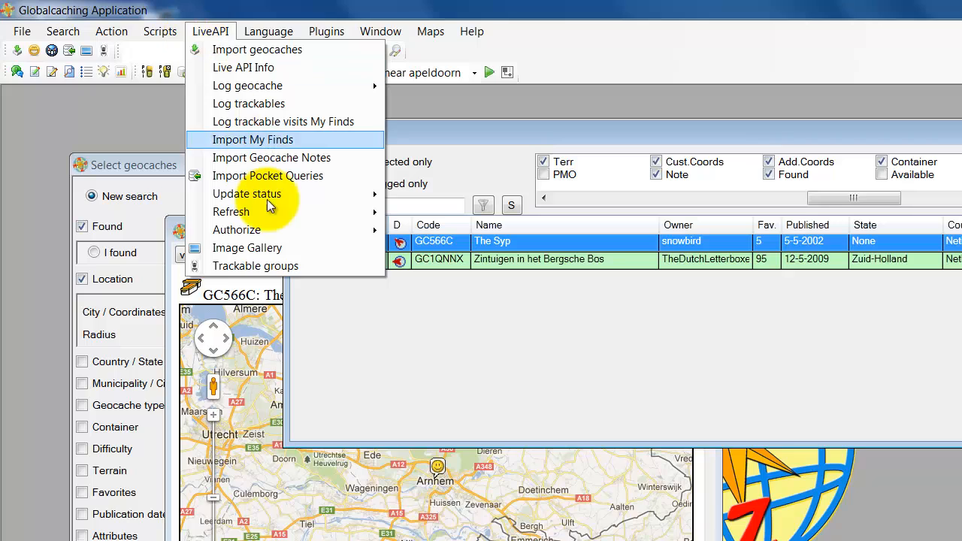
mouse_move(278, 198)
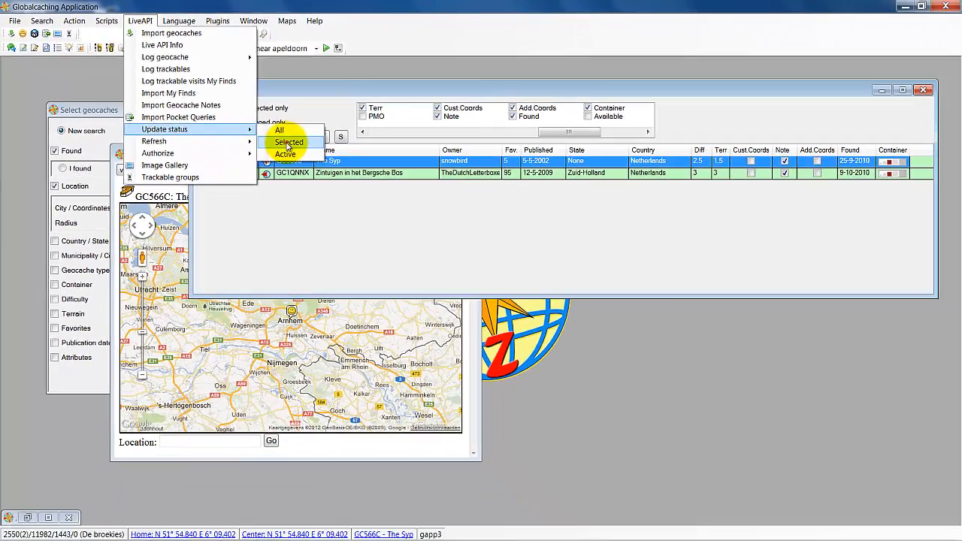
click(358, 178)
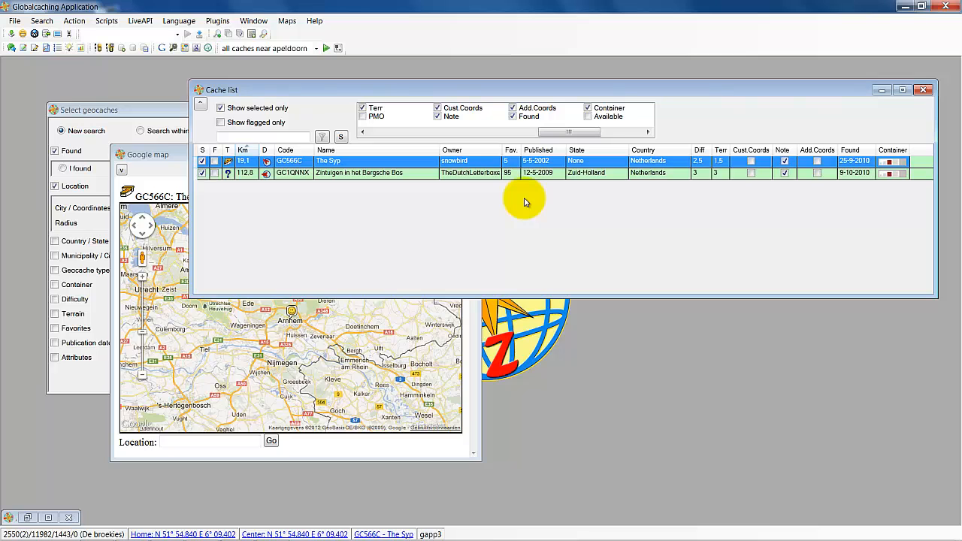
Open the Live API image gallery and move its window higher so the thumbnails fit in the workspace
click(106, 20)
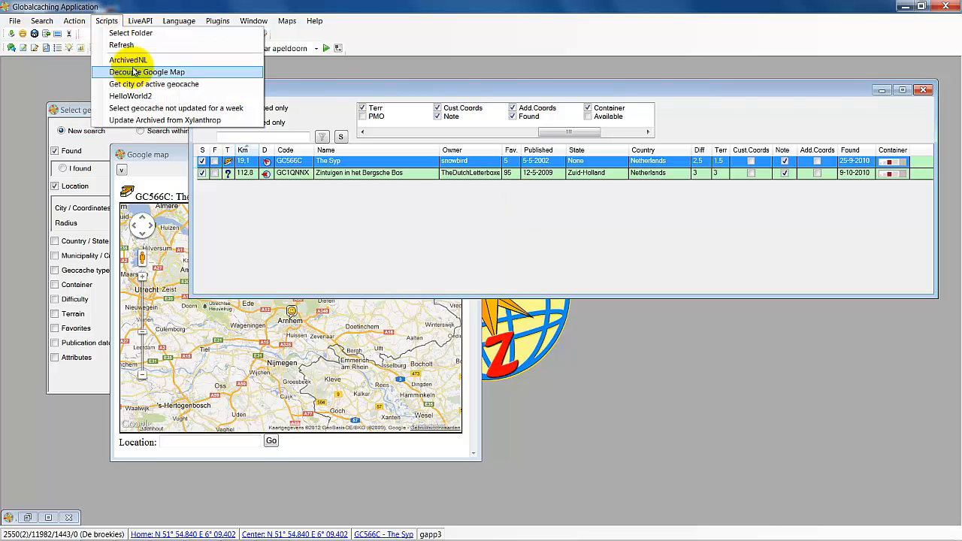
mouse_move(140, 21)
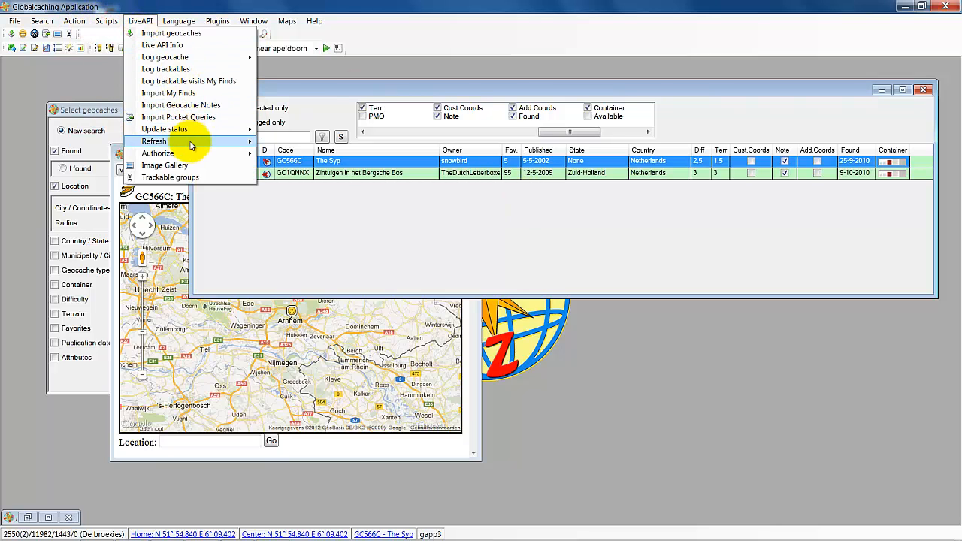
mouse_move(191, 145)
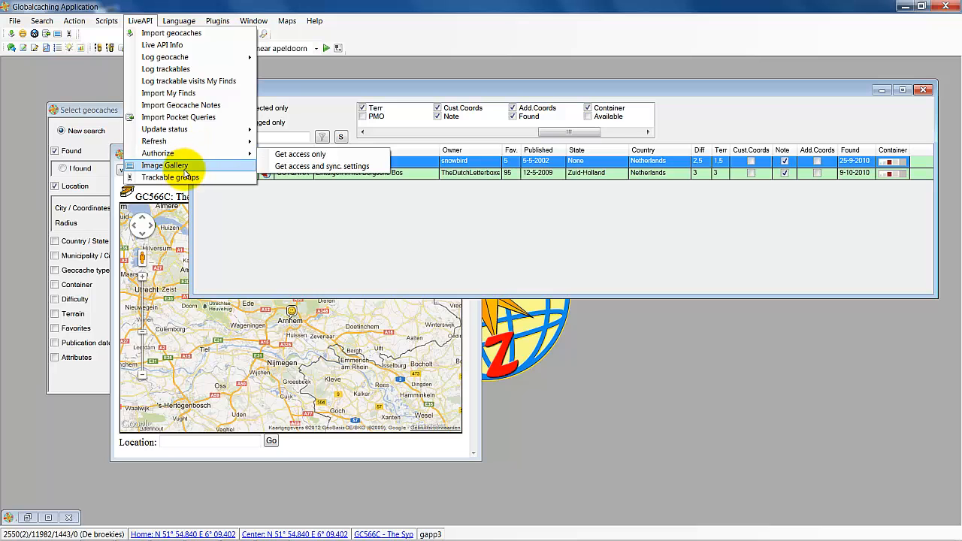
click(182, 165)
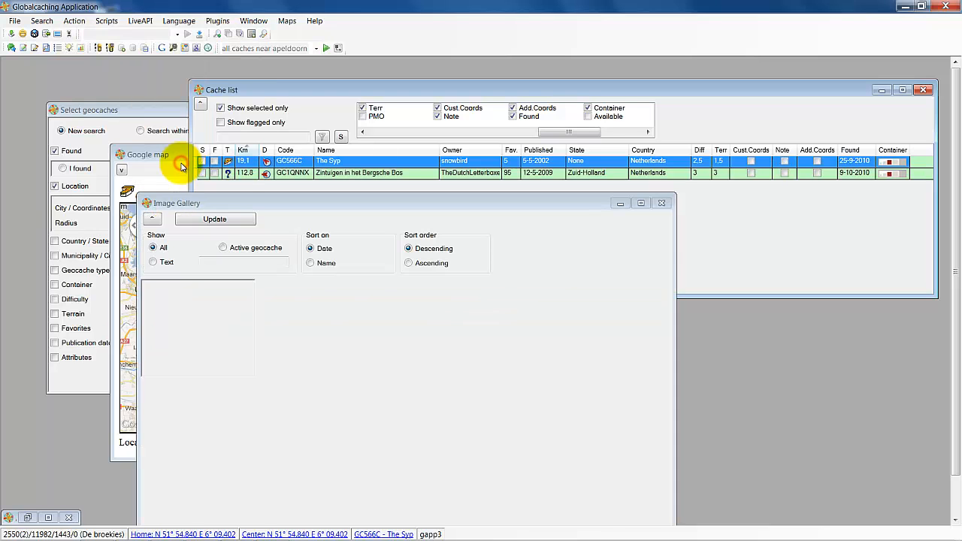
click(240, 204)
drag(225, 191, 193, 79)
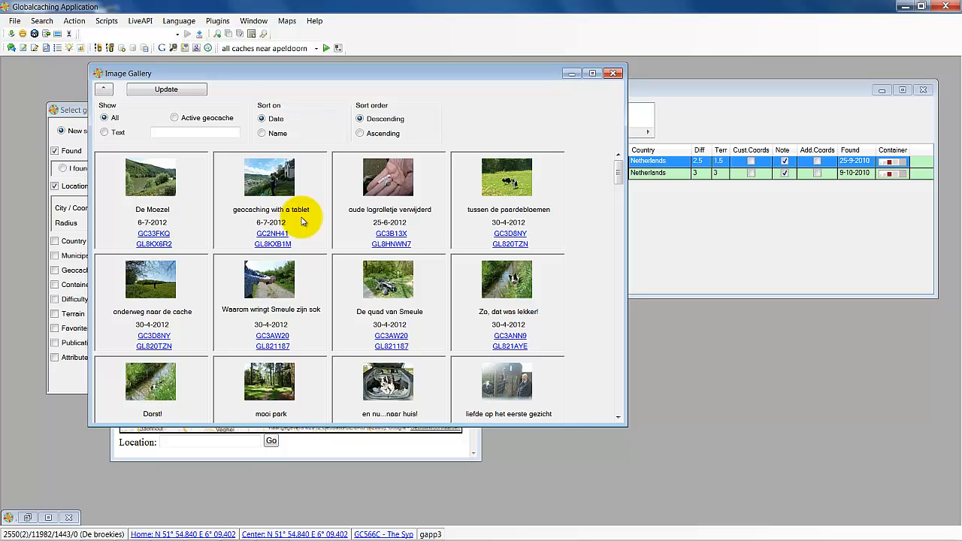
Open the web page of geocache GC33FKQ from the De Moezel image, look over it and close the browser
click(152, 234)
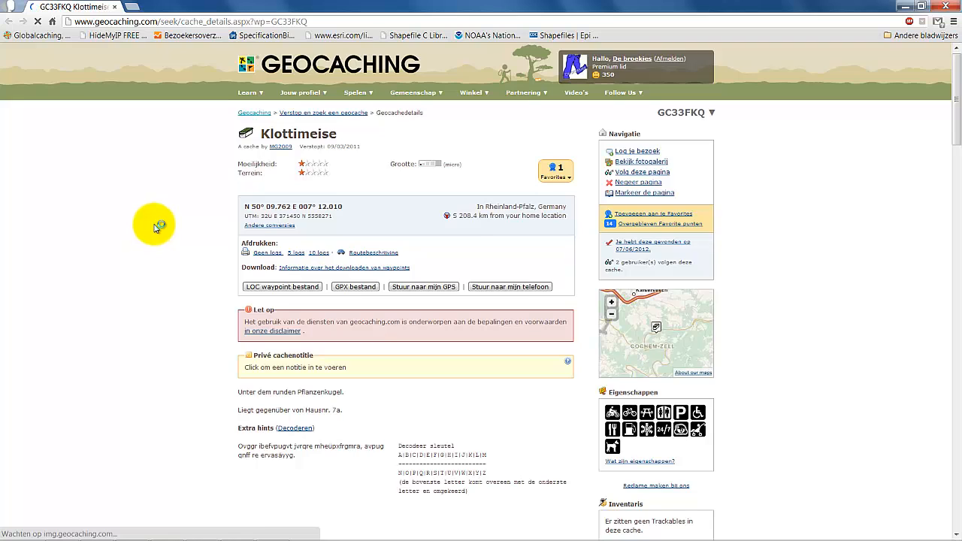
scroll(154, 233, down, 2)
click(954, 6)
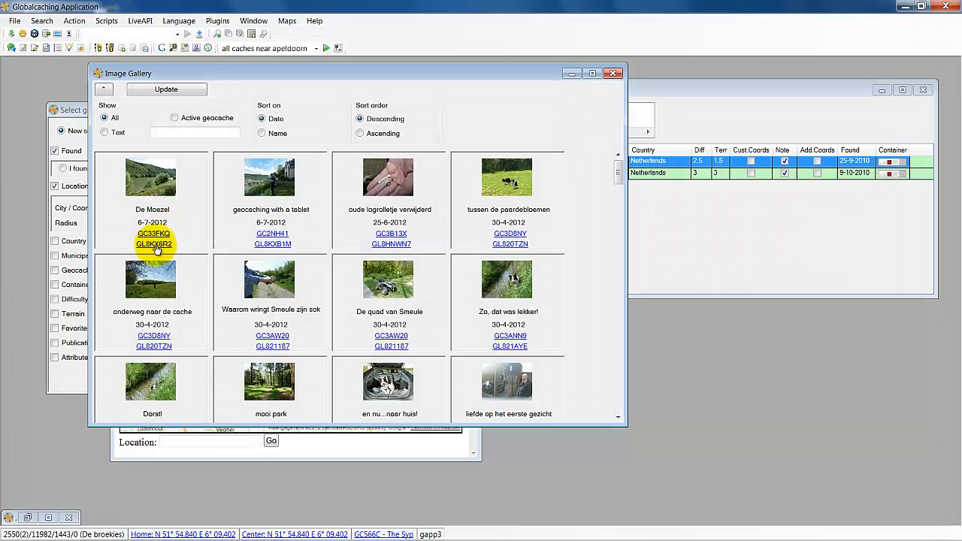
View the De Moezel image's log GL8KX6R2 on the geocaching website and the image itself at full size, closing each
click(154, 244)
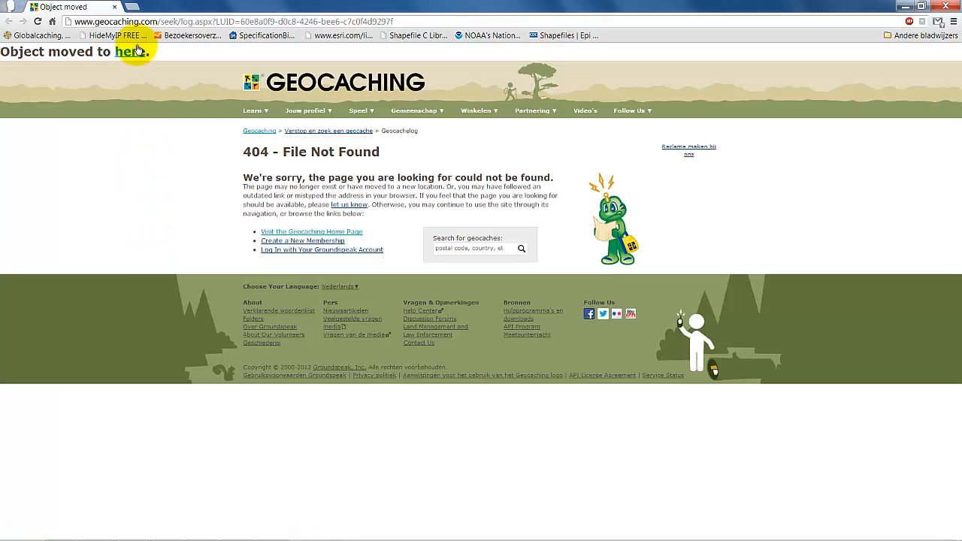
click(137, 52)
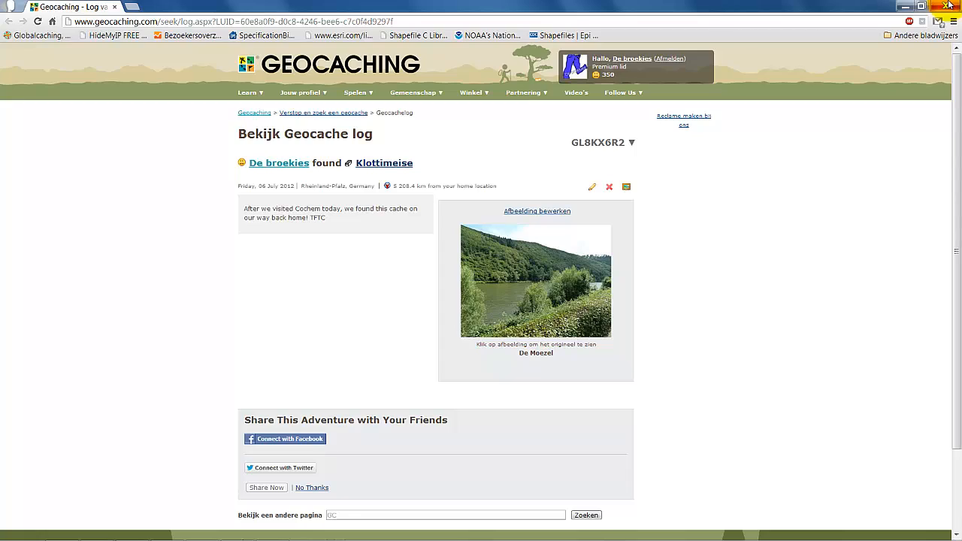
click(948, 5)
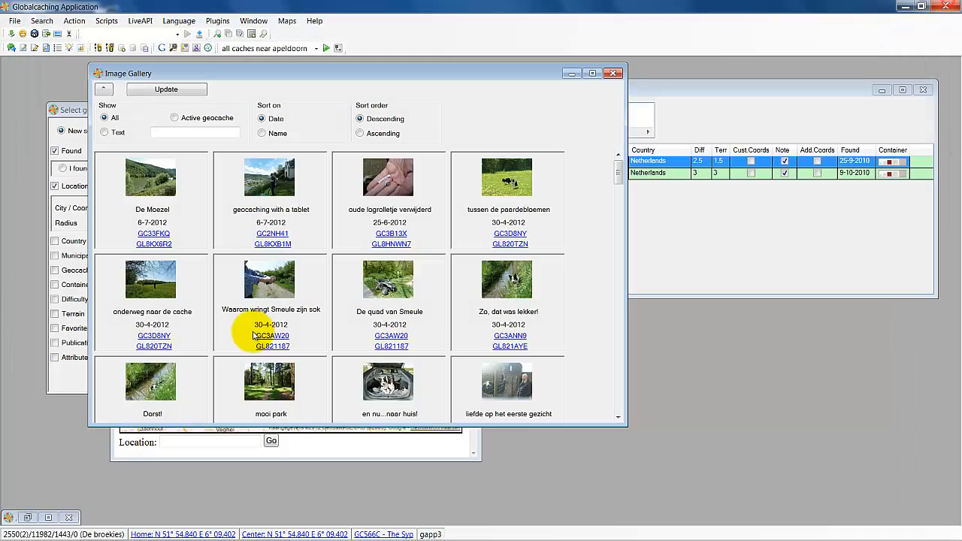
click(145, 176)
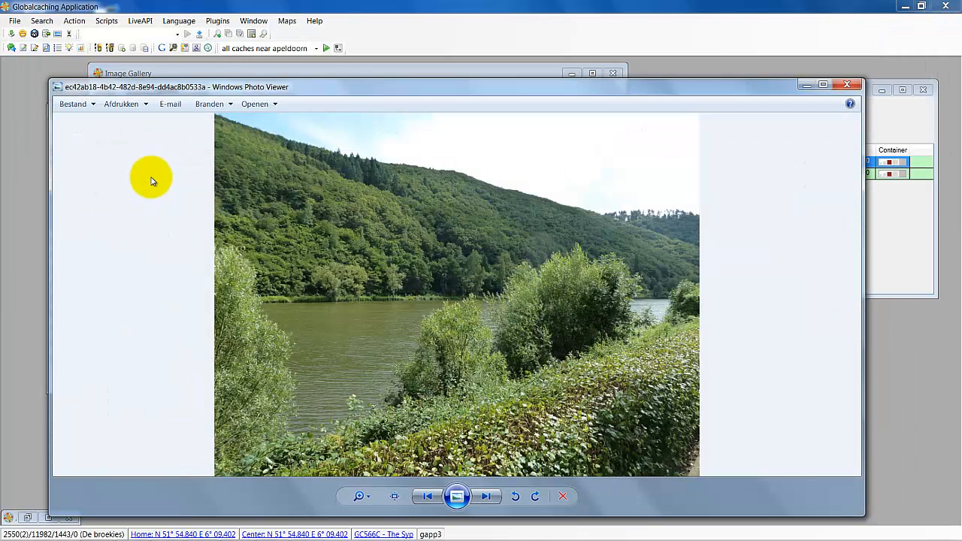
click(847, 84)
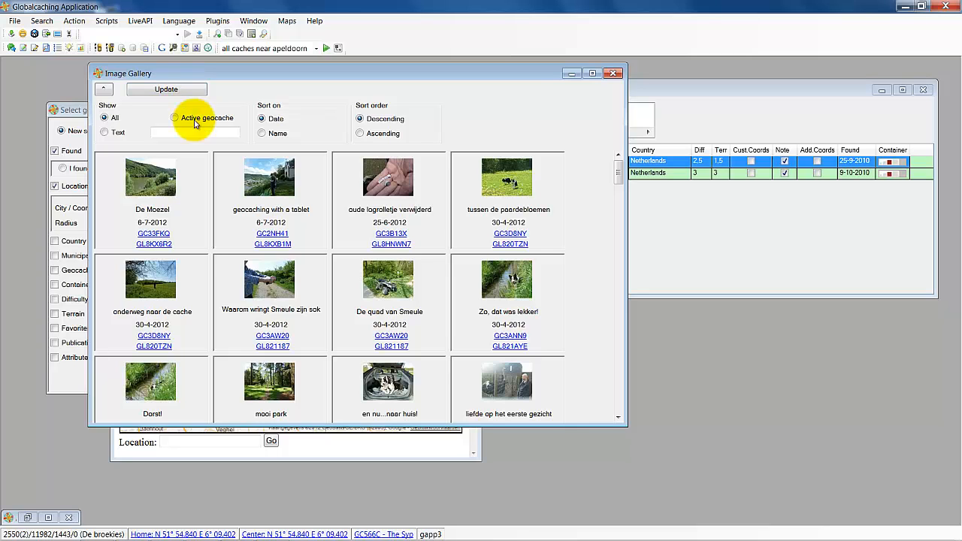
Browse older pictures in the image gallery and close the gallery
drag(621, 180, 620, 225)
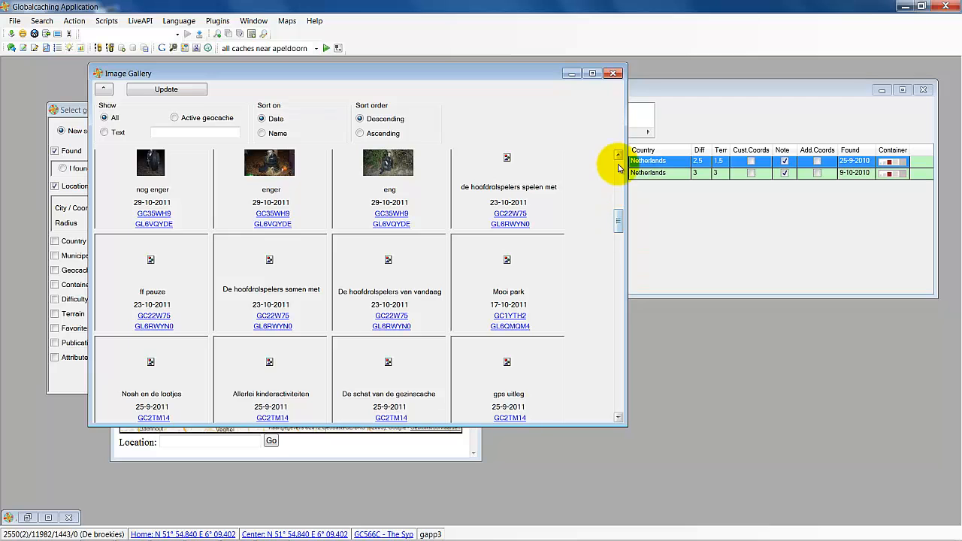
click(612, 73)
Open the trackable groups window and create a trackable group named "test group"
click(74, 20)
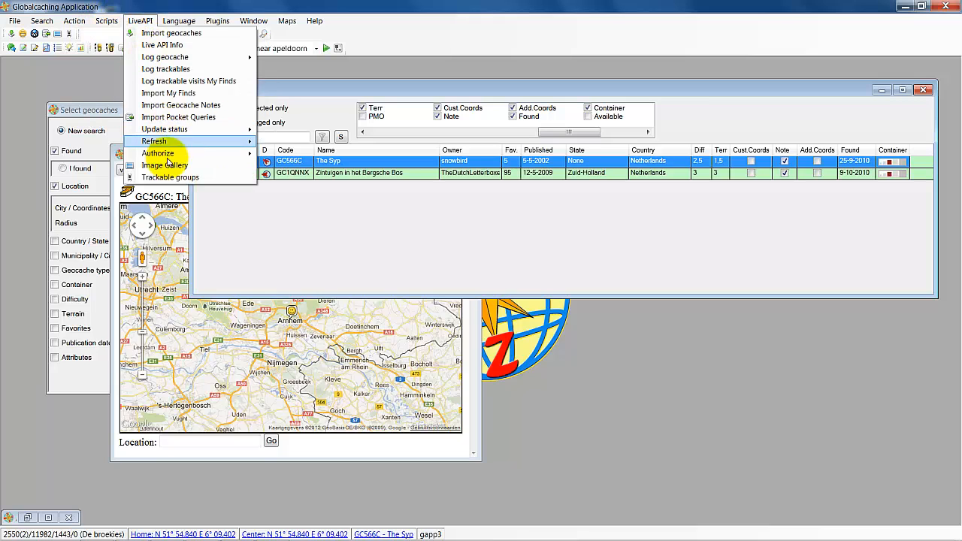
click(171, 178)
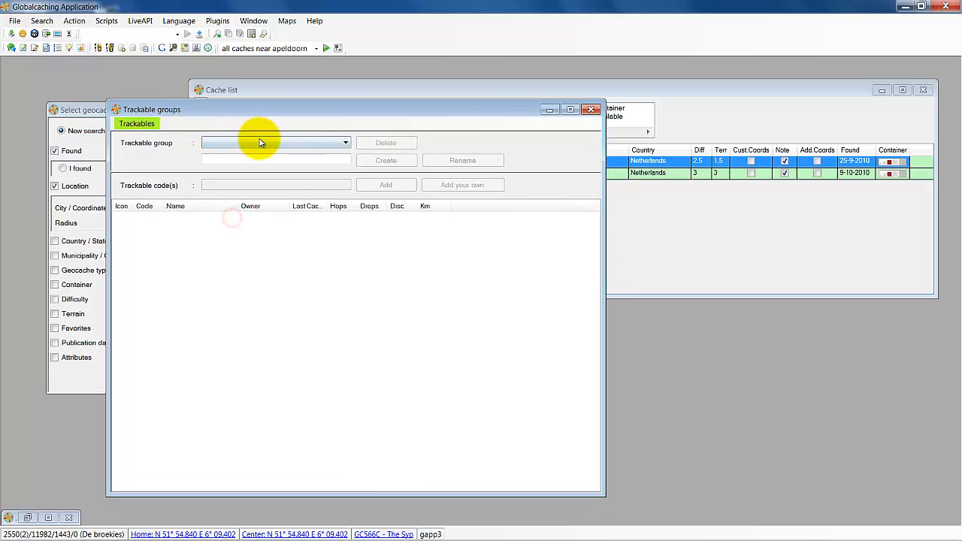
click(257, 143)
click(260, 158)
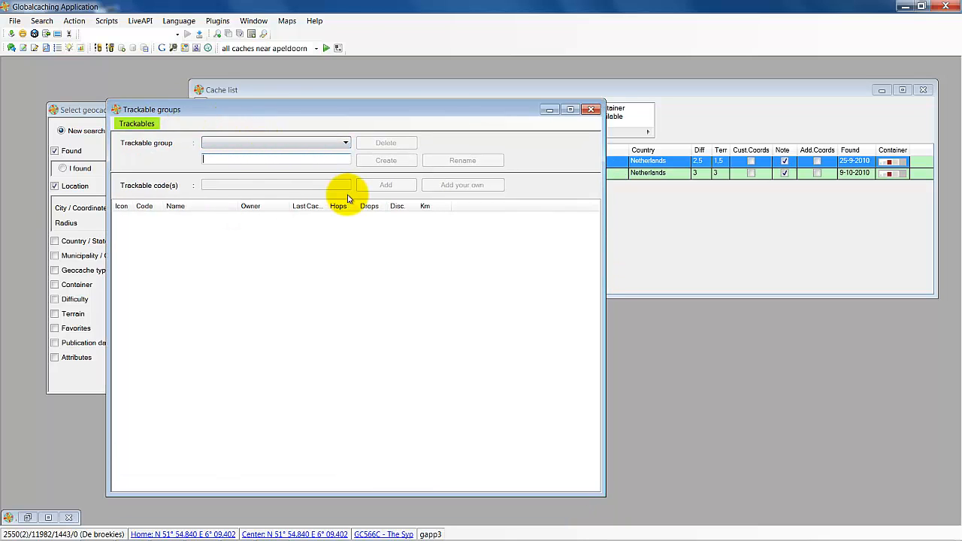
text(test group)
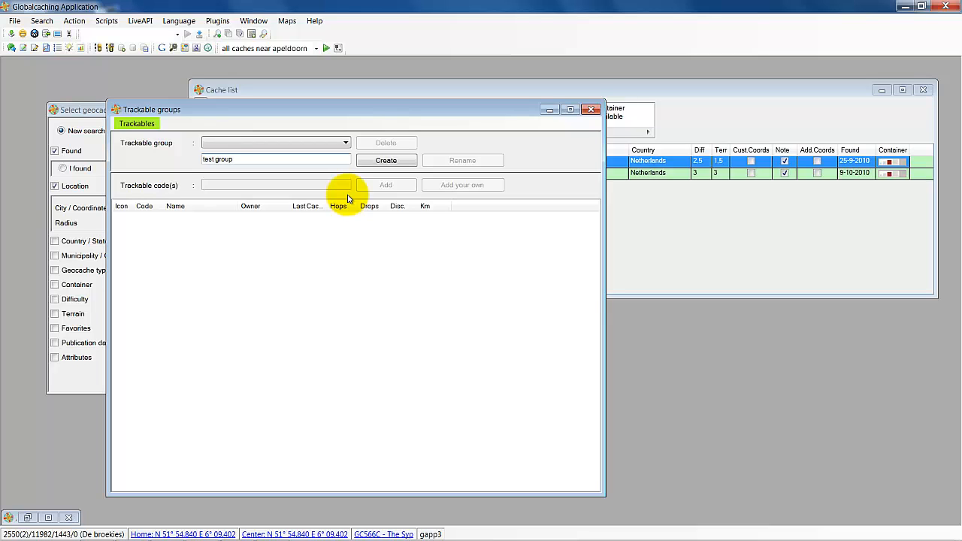
click(379, 161)
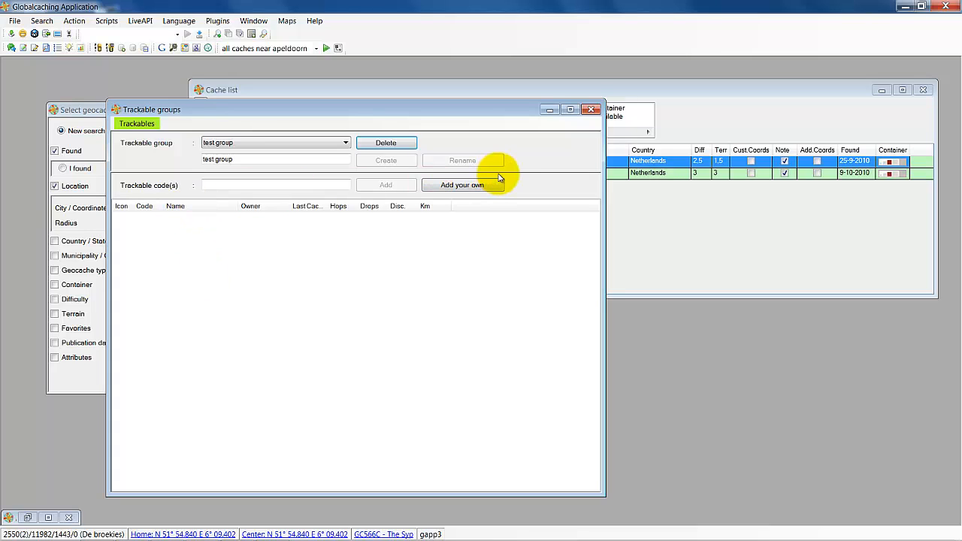
Add your own trackables to the test group and update all trackables in the group
click(479, 188)
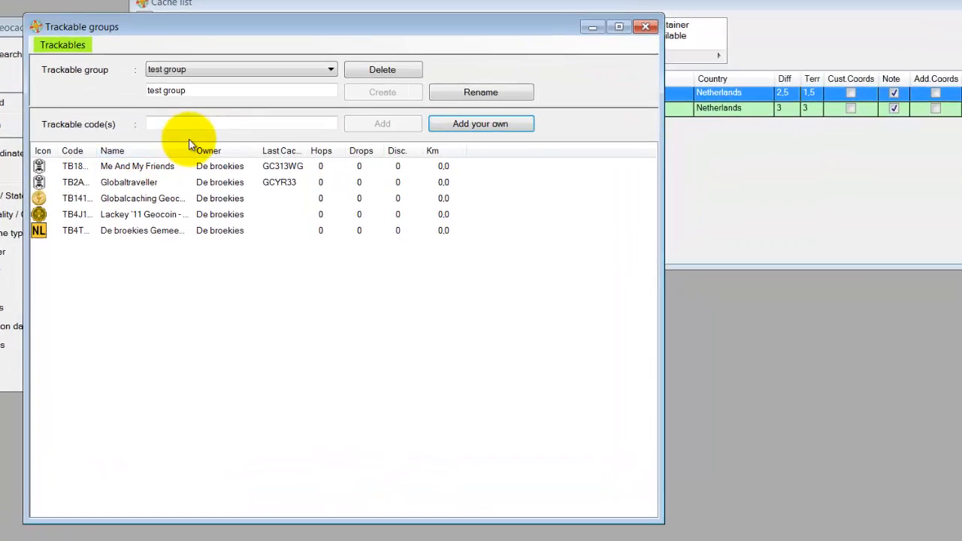
drag(189, 147, 265, 150)
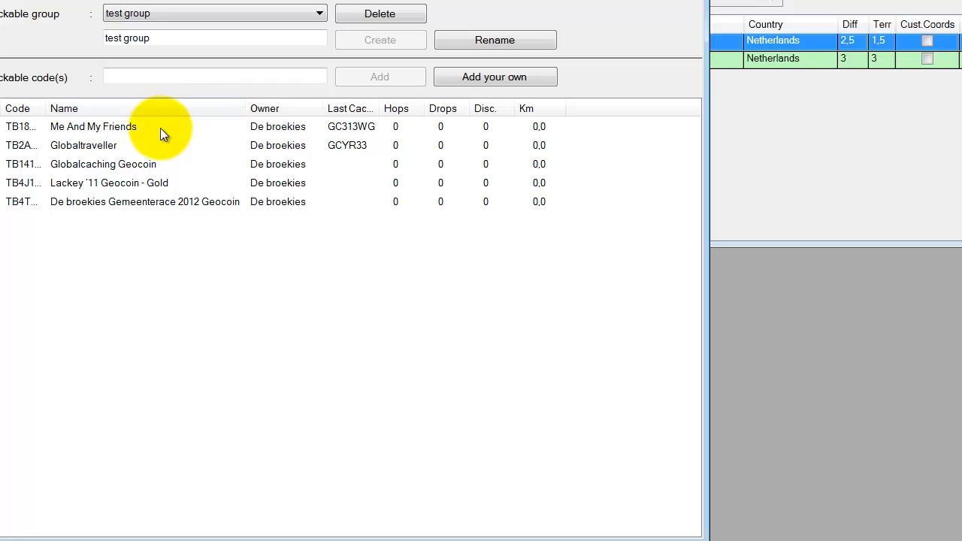
click(18, 2)
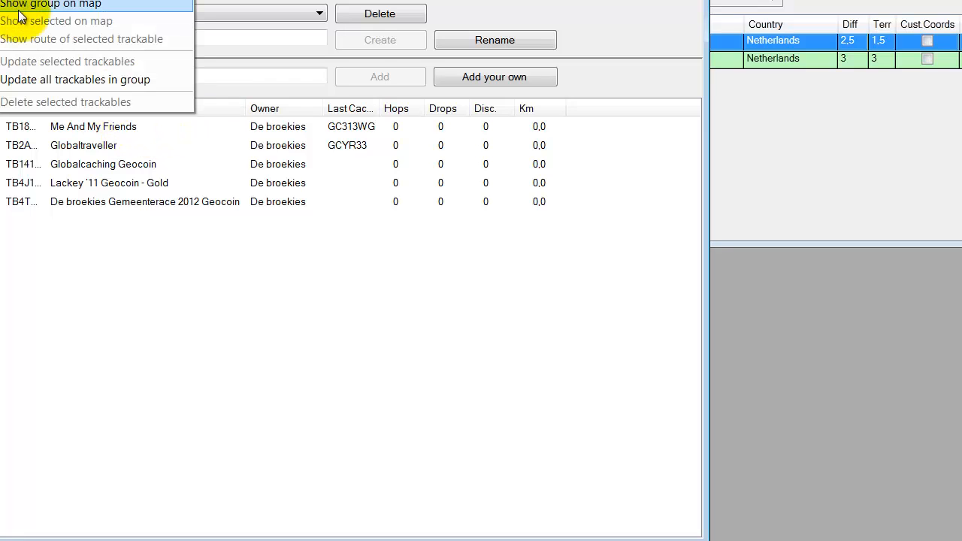
click(48, 79)
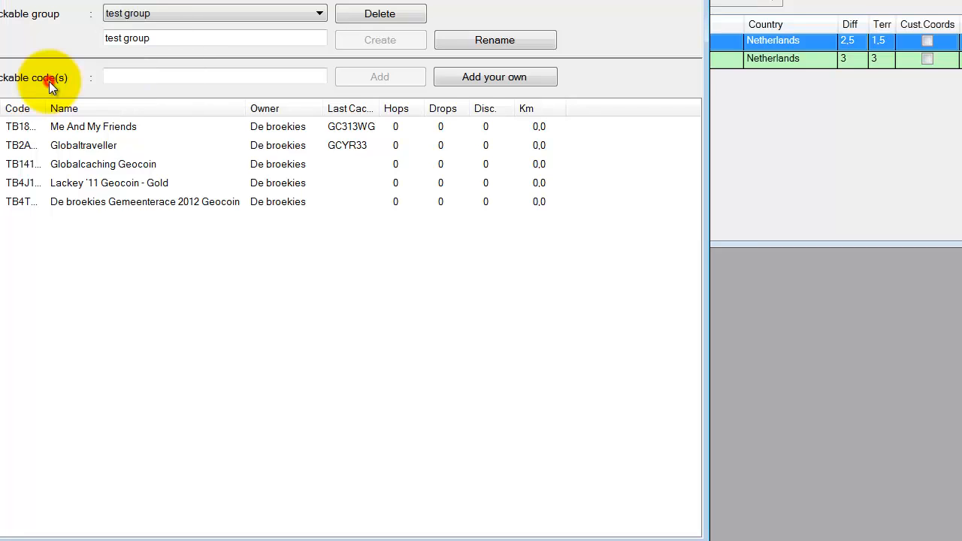
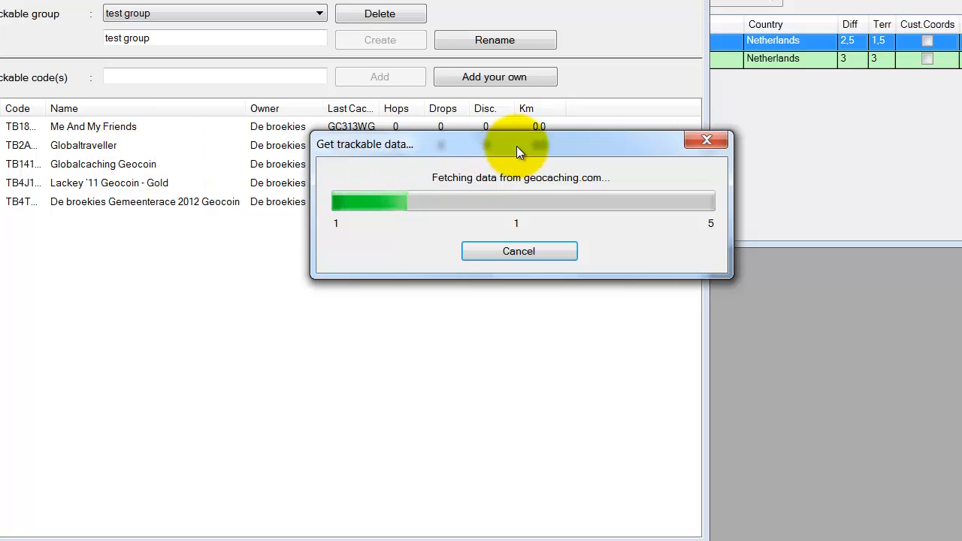
drag(516, 145, 511, 288)
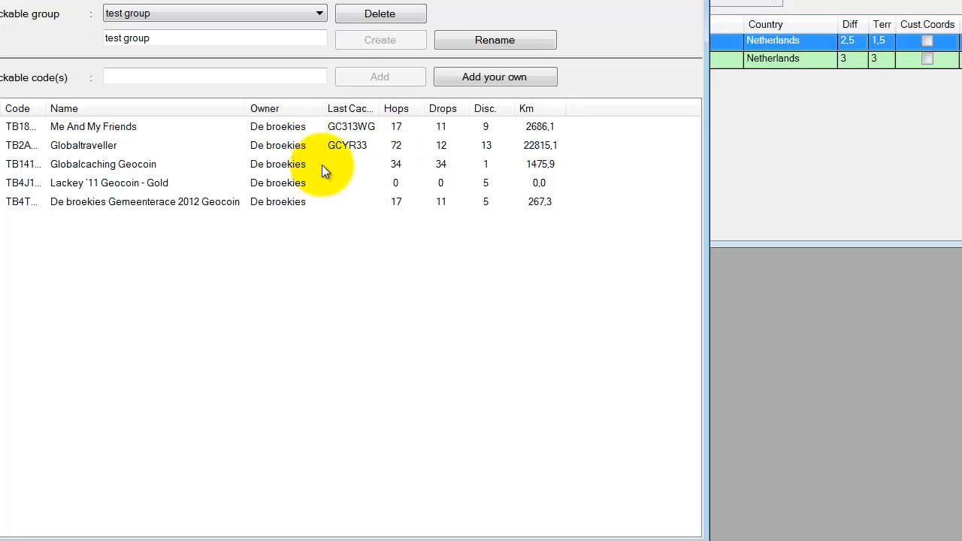
Show the test group's trackables on the map, inspect the markers in western Europe, and close the trackable groups window
click(1, 0)
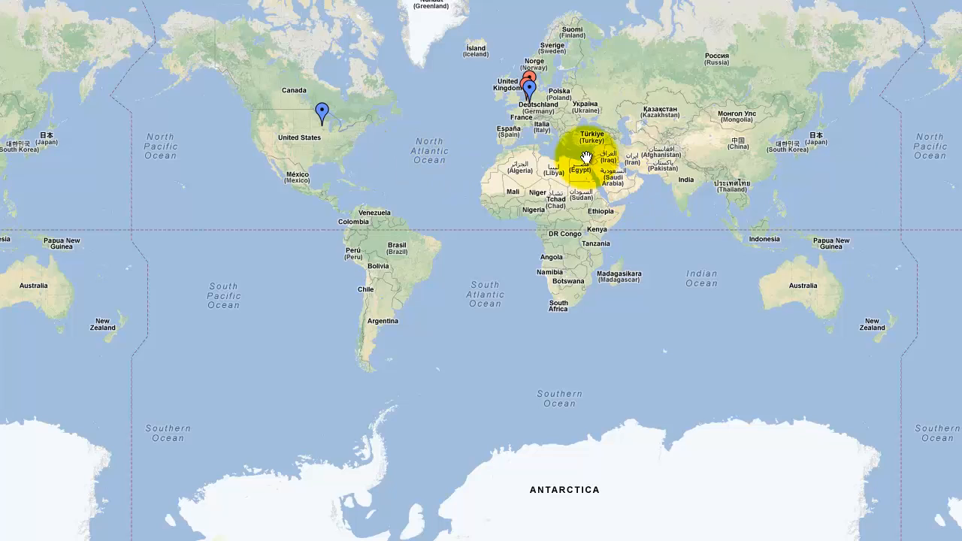
click(542, 110)
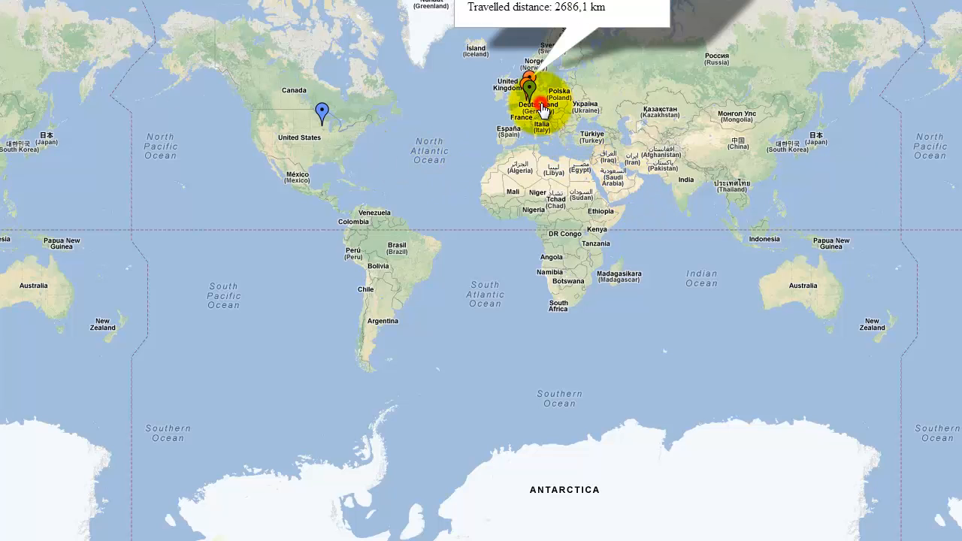
double_click(504, 97)
double_click(515, 225)
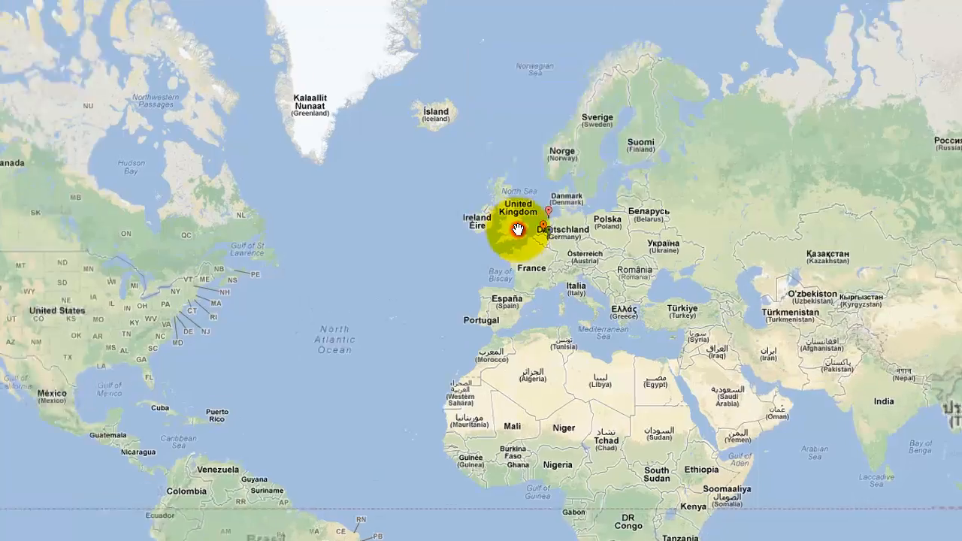
double_click(517, 236)
double_click(525, 237)
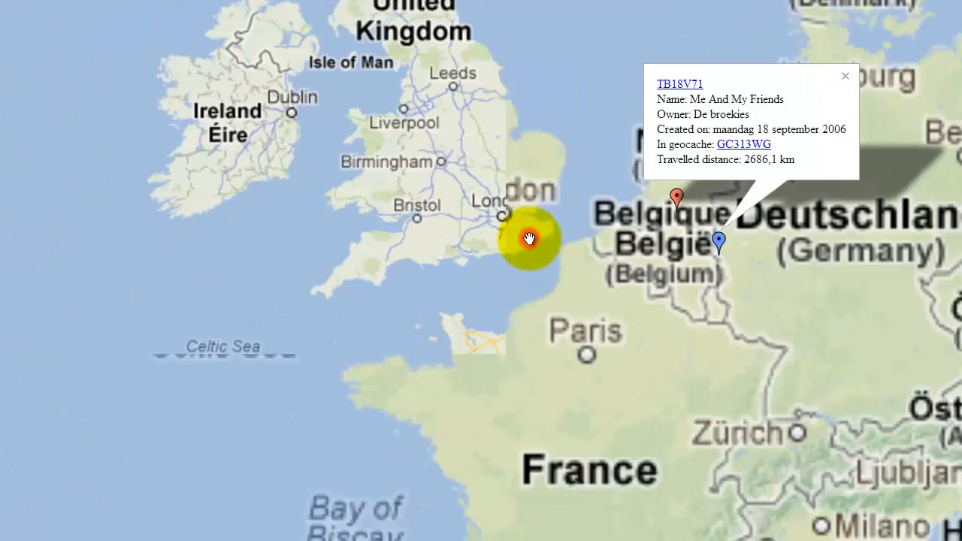
double_click(547, 233)
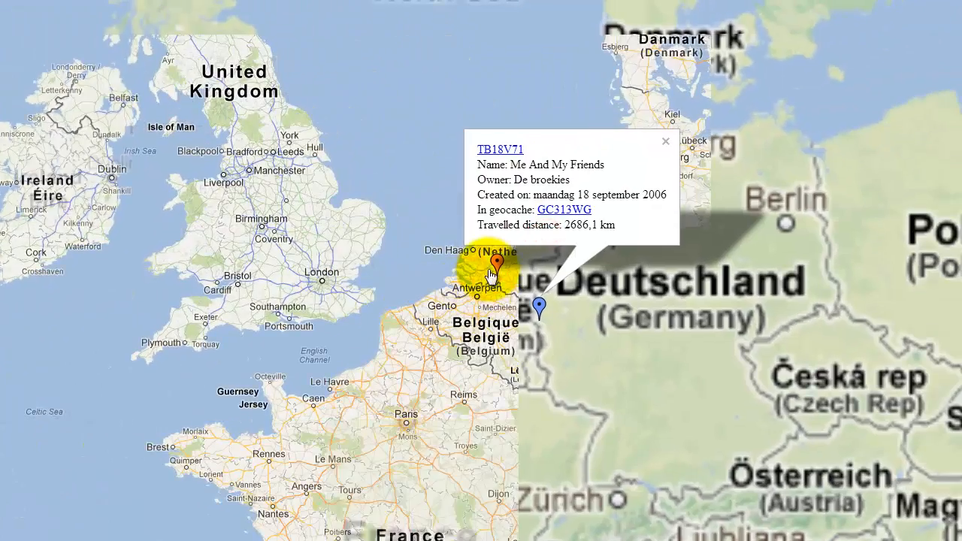
click(496, 260)
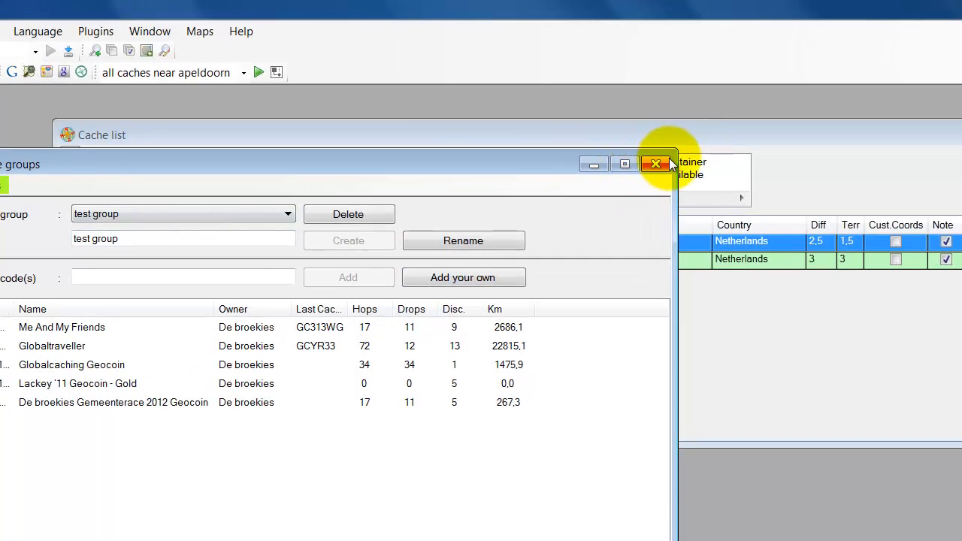
click(668, 163)
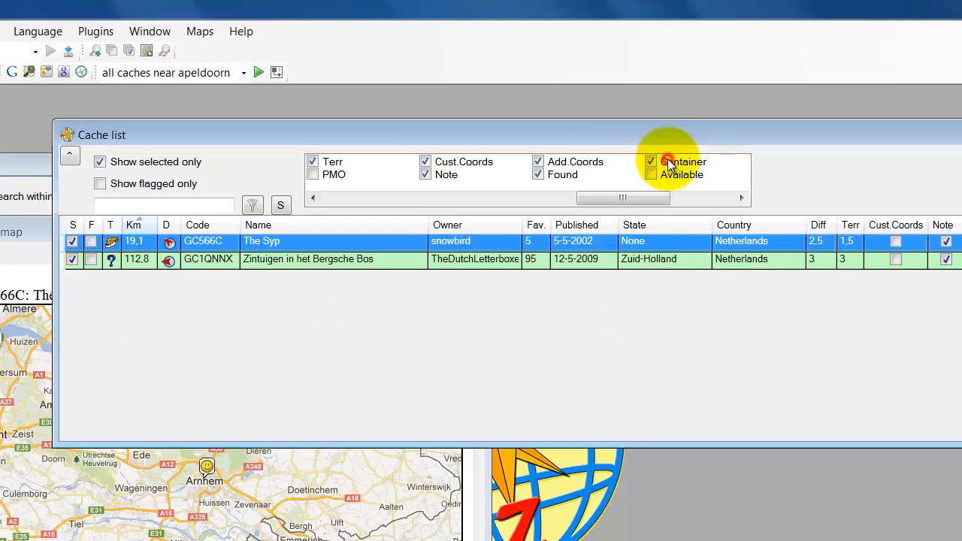
Switch the interface language to Nederlands (Nederland) and back to English (United States)
click(2, 32)
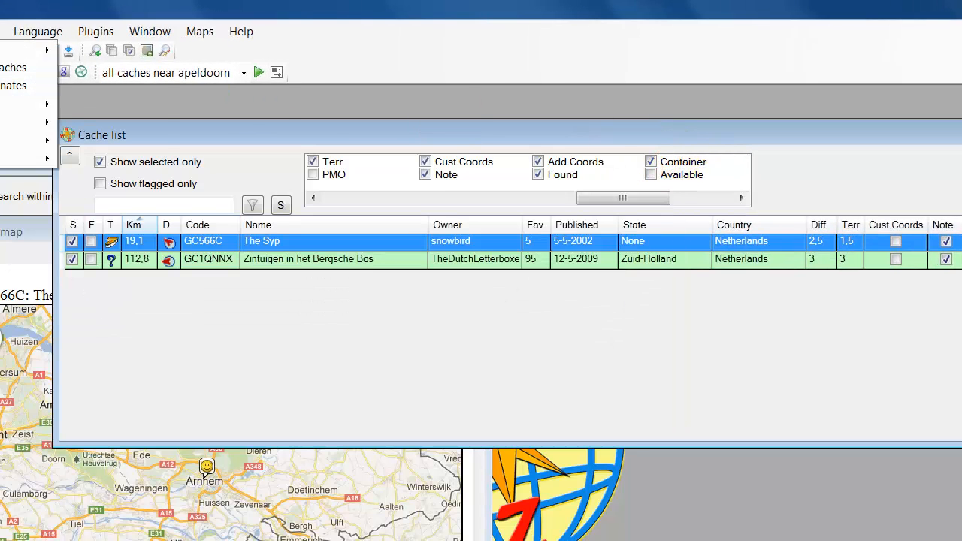
mouse_move(1, 31)
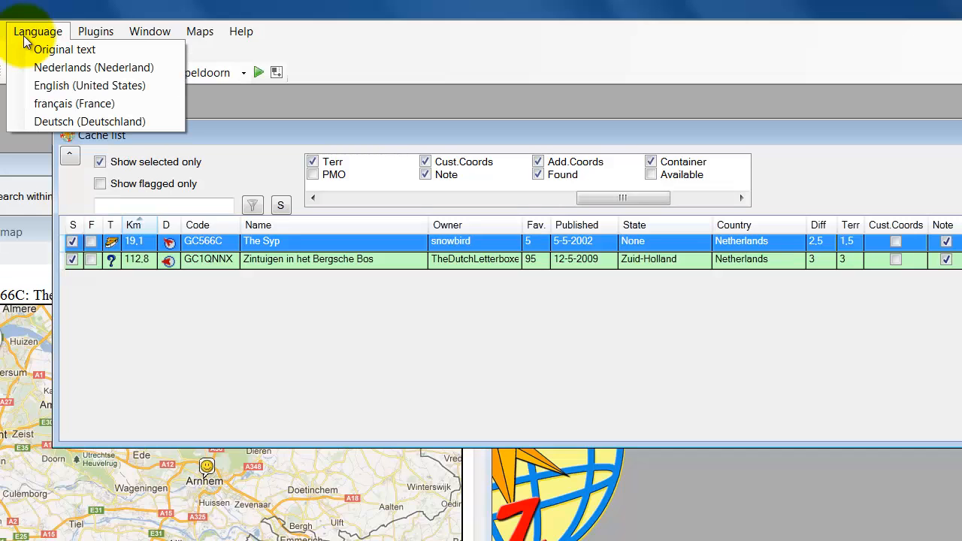
click(48, 67)
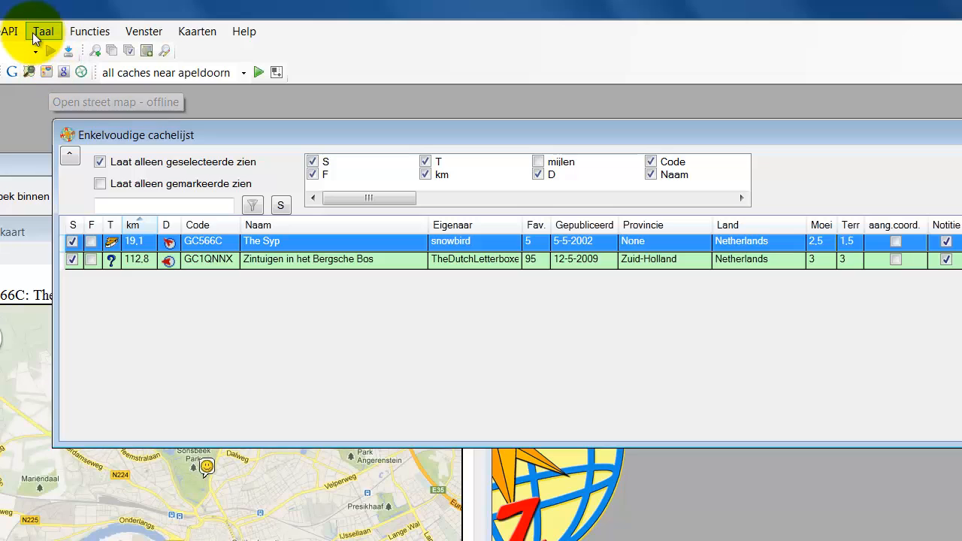
click(37, 31)
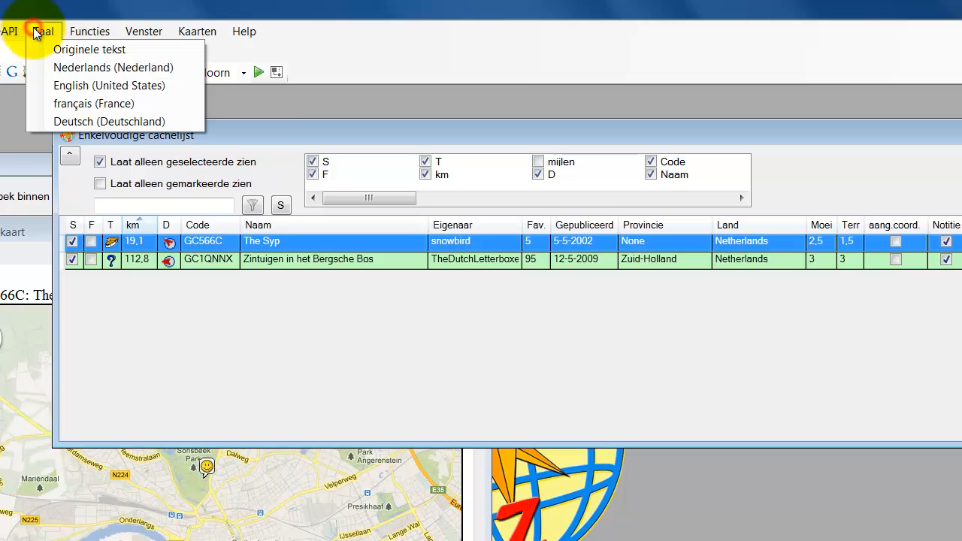
click(45, 85)
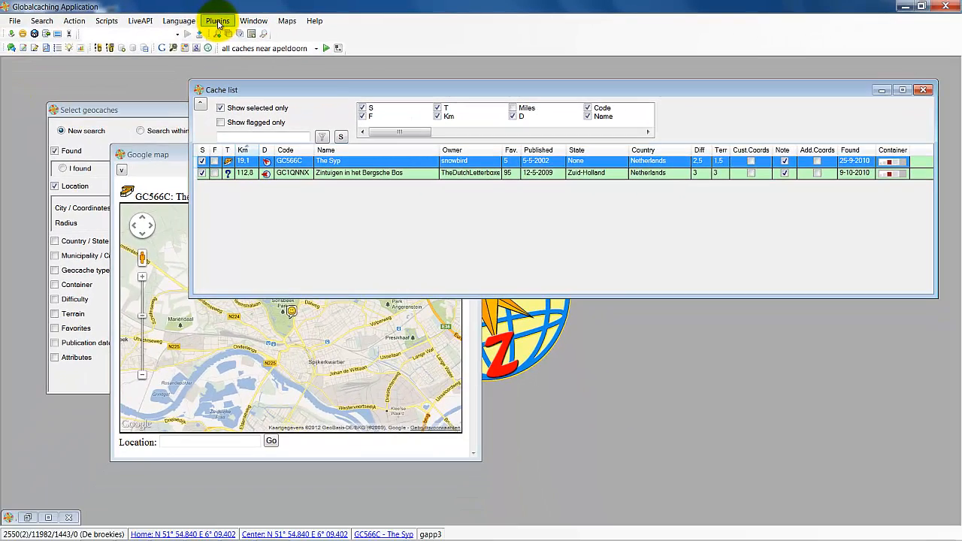
Open the plugin settings, examine the list of installed plugins, and close the settings without applying anything
click(217, 22)
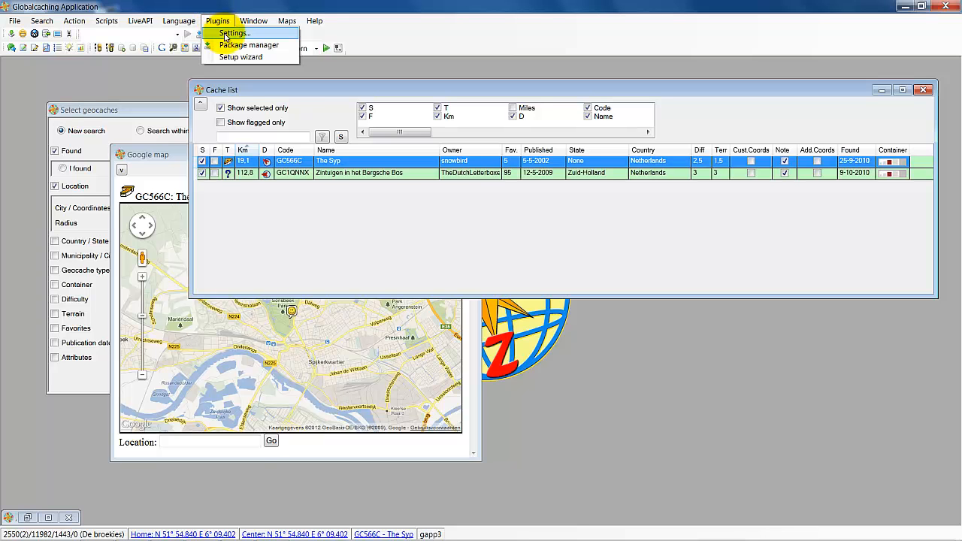
click(229, 34)
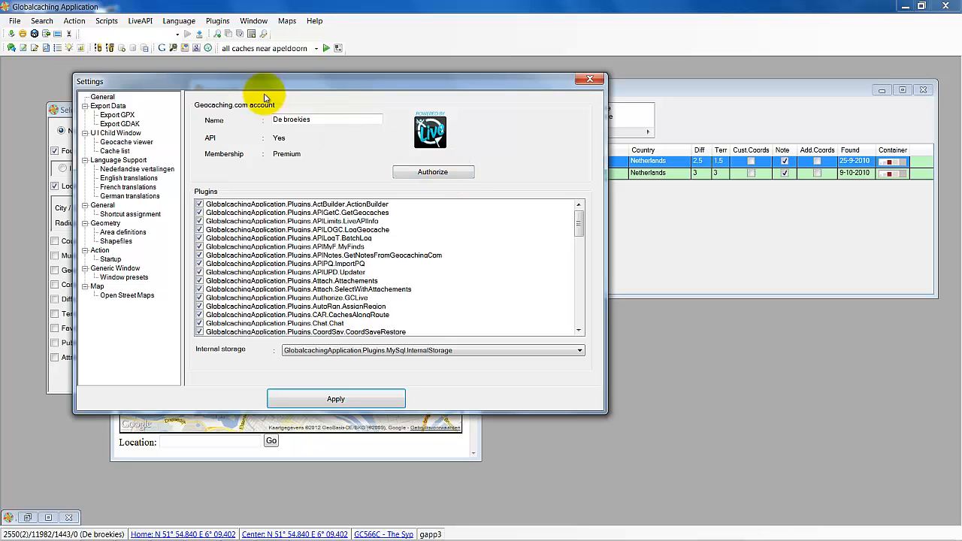
click(139, 25)
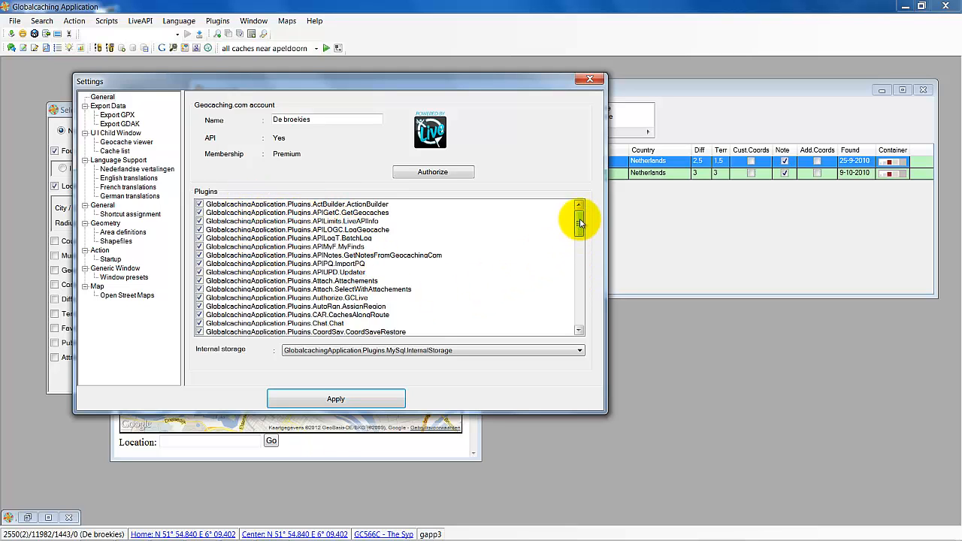
mouse_move(578, 230)
mouse_down()
mouse_move(579, 257)
mouse_move(579, 230)
mouse_up()
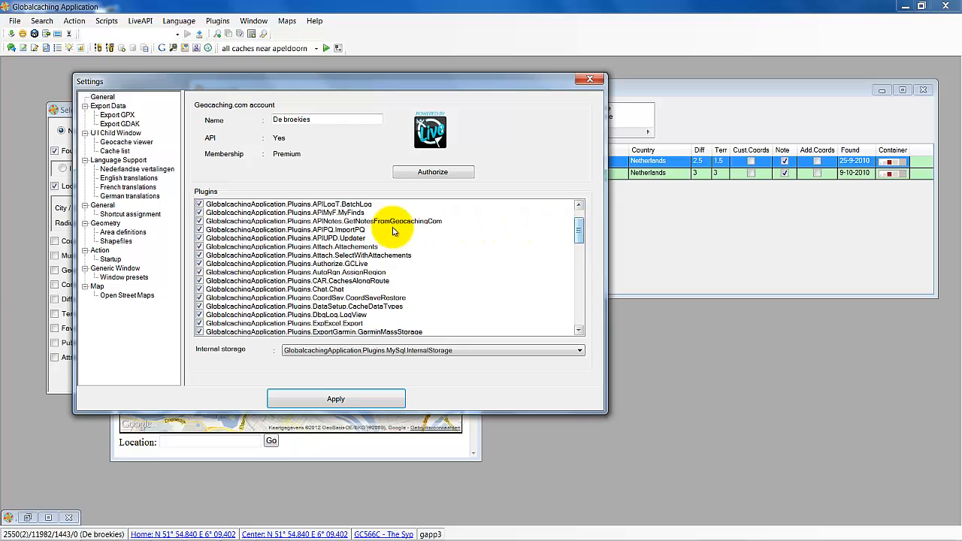
click(351, 230)
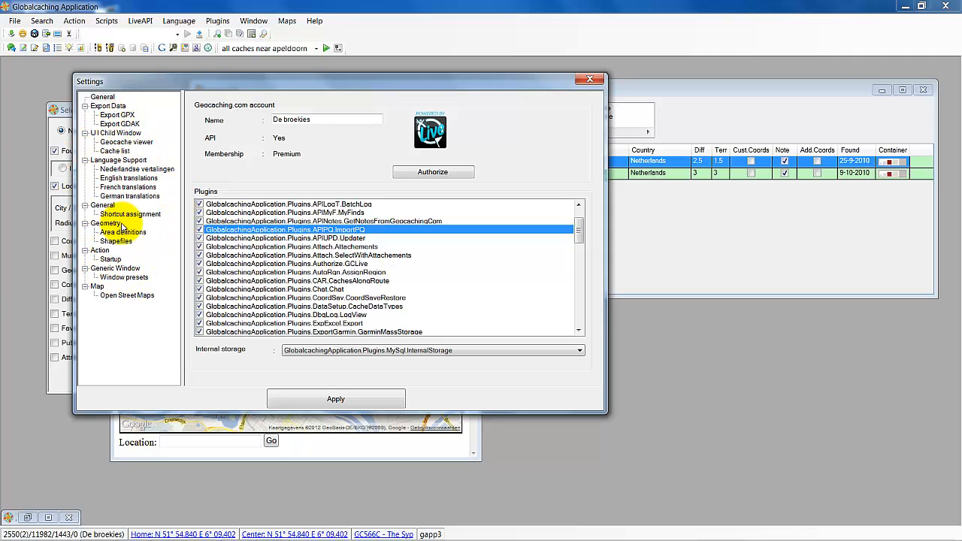
click(590, 79)
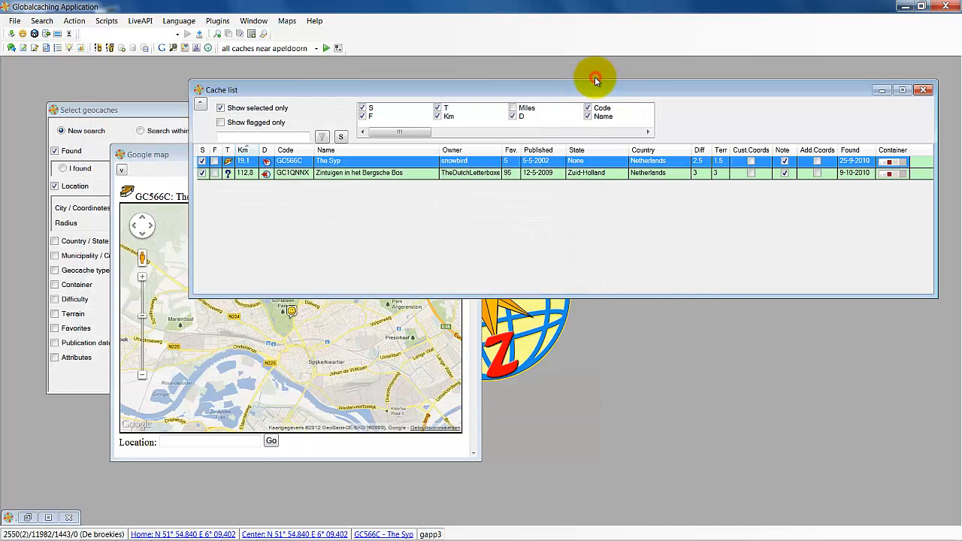
Open the Pocket Query import, widen the name column to read the available queries, and close it without downloading
click(139, 21)
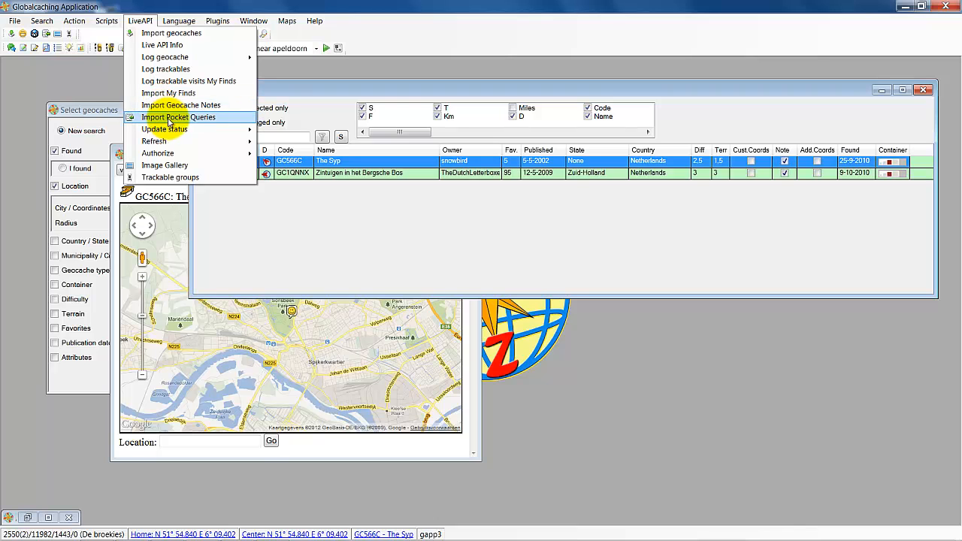
click(172, 118)
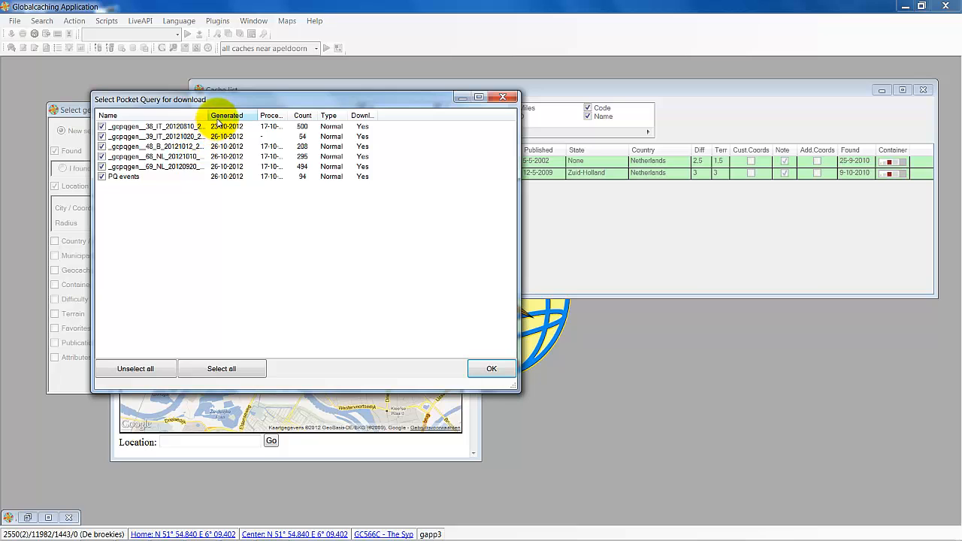
drag(209, 114, 291, 116)
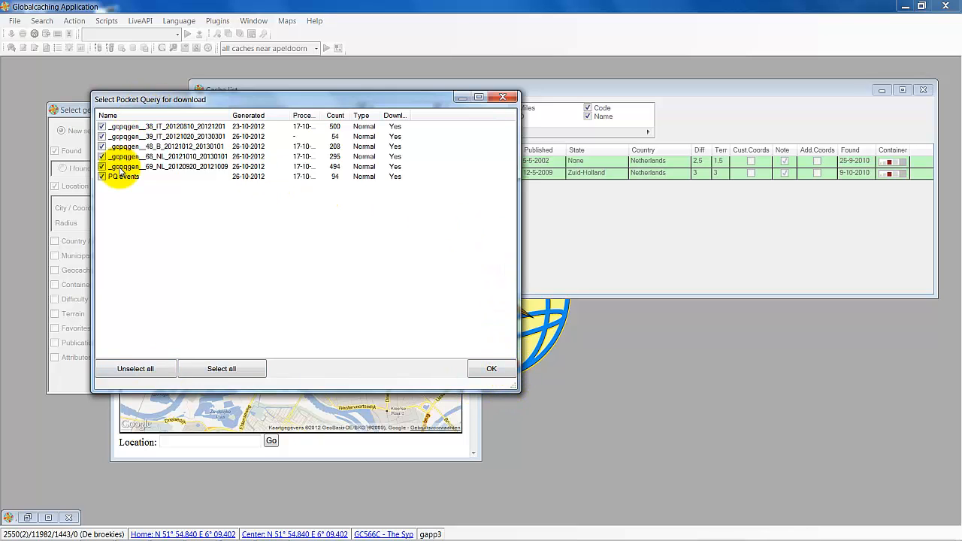
click(501, 98)
click(178, 20)
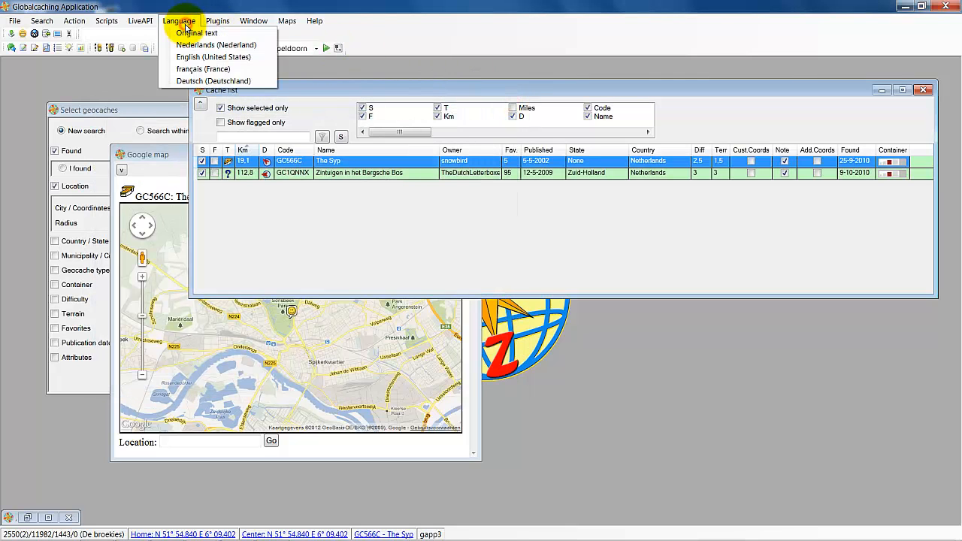
mouse_move(213, 27)
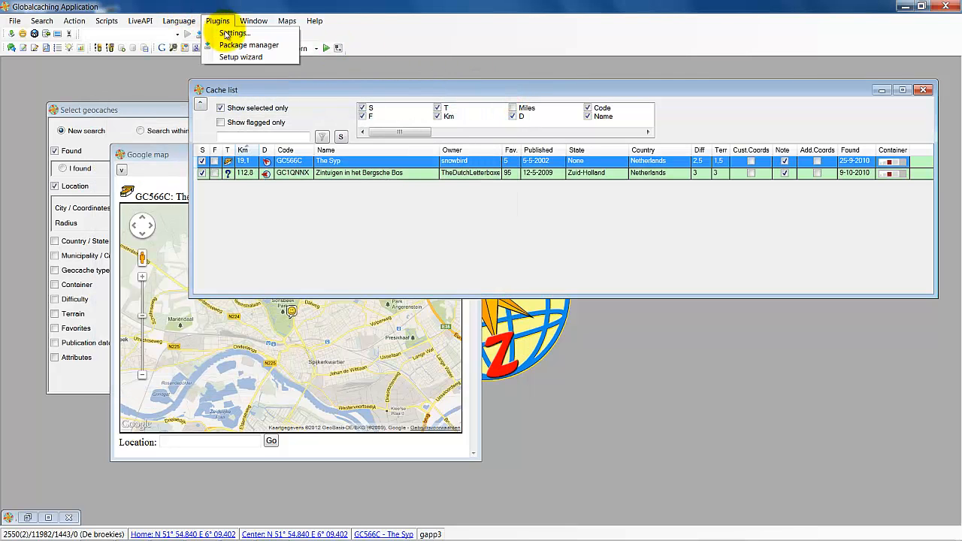
Open the package manager and widen the Pkg Type, Version and Description columns to read the available packages
click(227, 47)
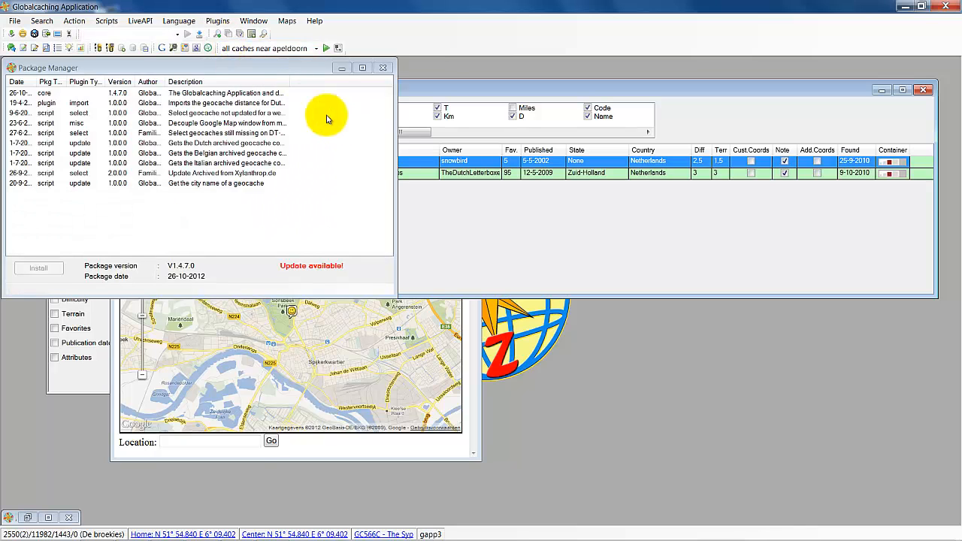
drag(302, 71, 385, 94)
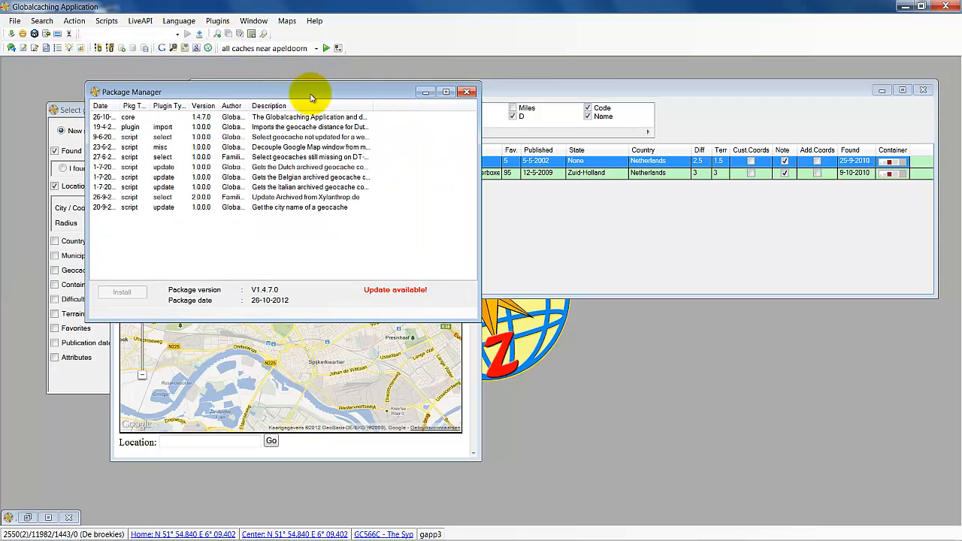
drag(151, 106, 170, 106)
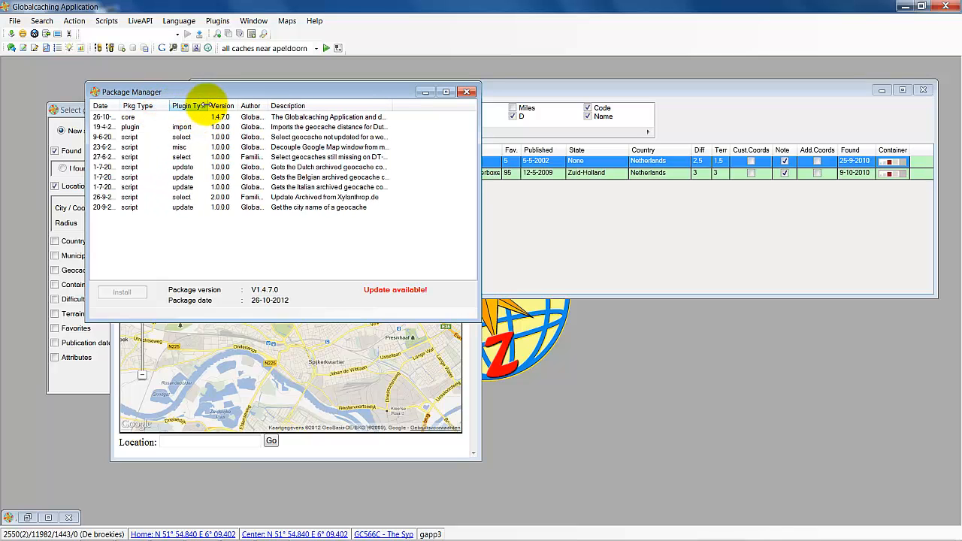
drag(239, 106, 252, 106)
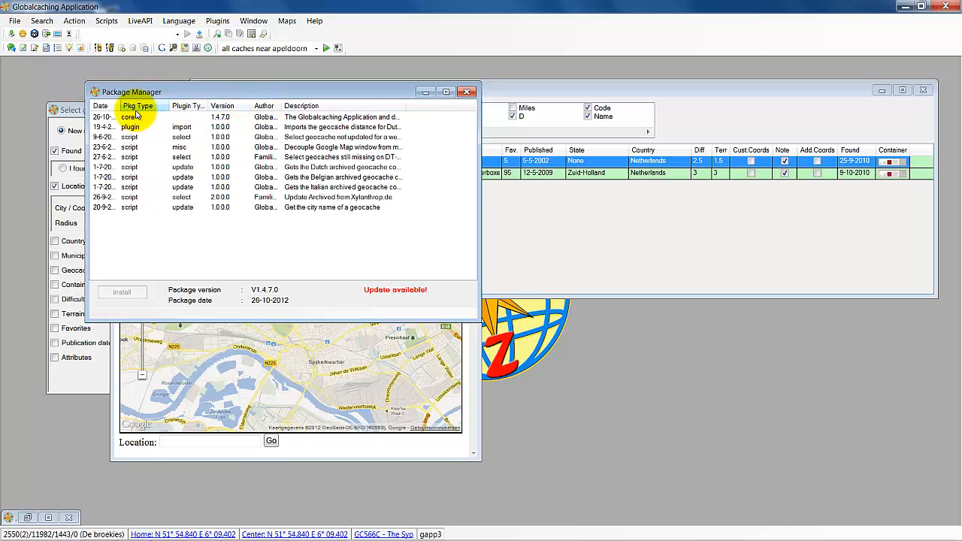
click(128, 117)
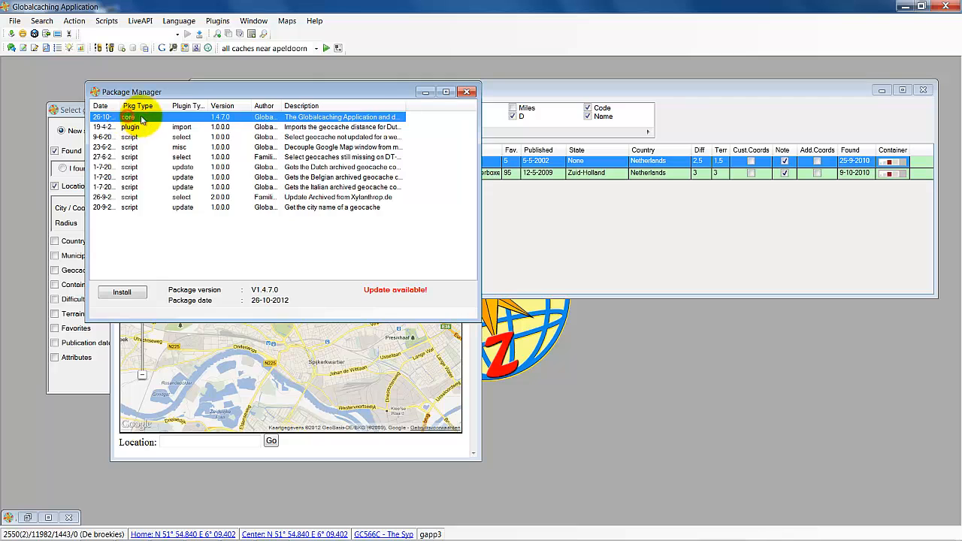
double_click(407, 106)
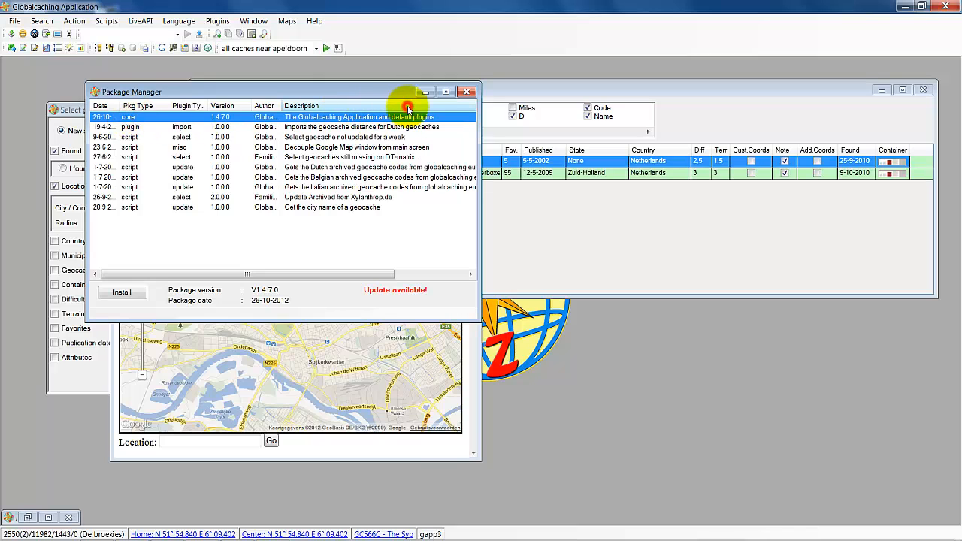
Examine the script packages, including the Google Map decoupling and the archived geocache updates, and close the package manager without installing
click(132, 137)
click(129, 147)
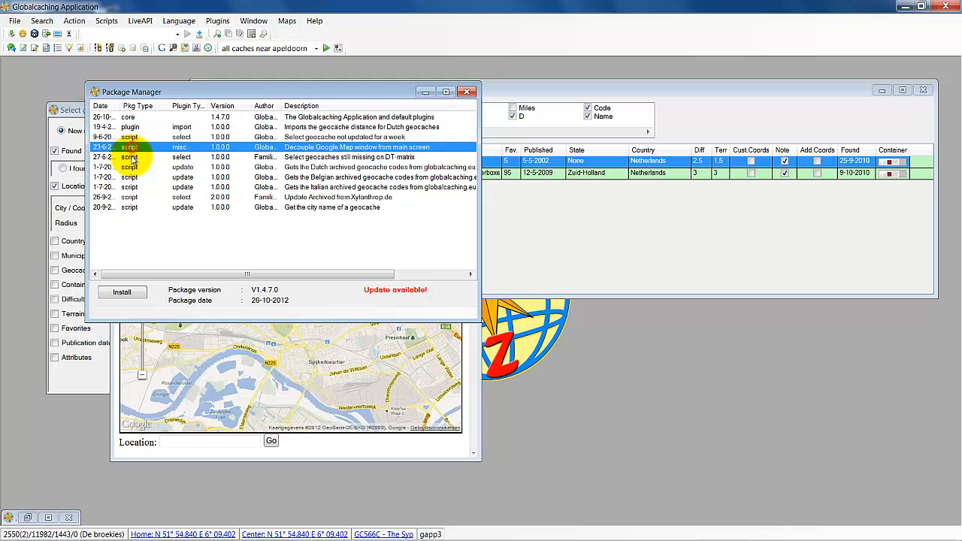
click(129, 157)
click(129, 167)
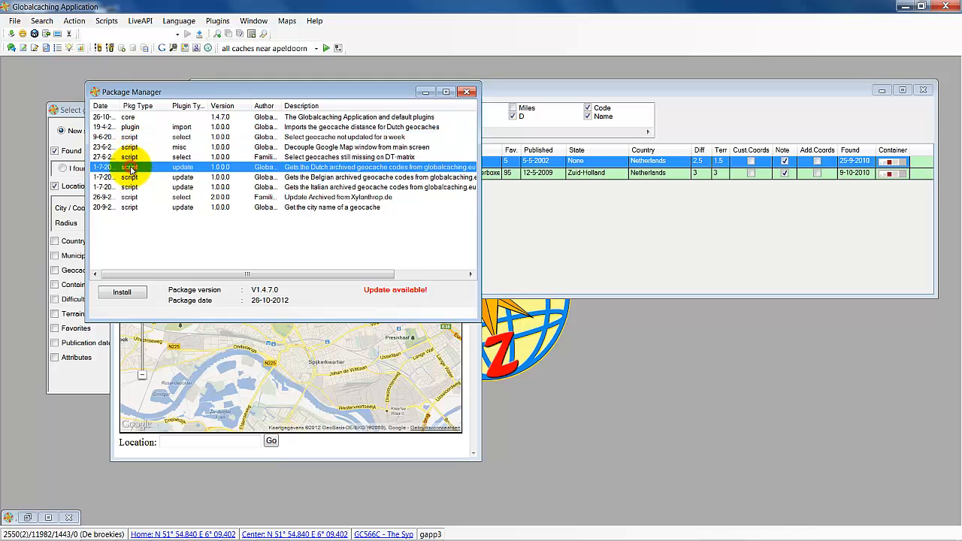
click(186, 177)
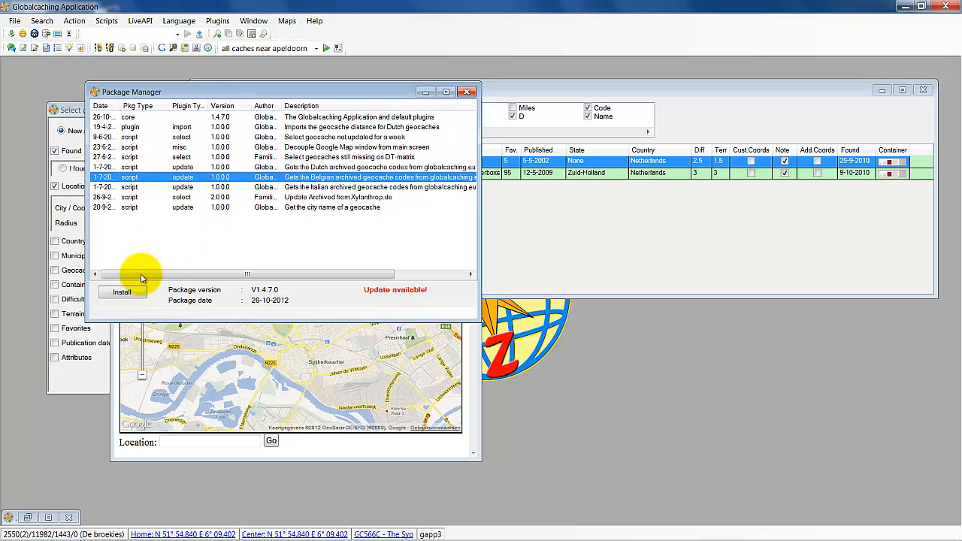
click(467, 91)
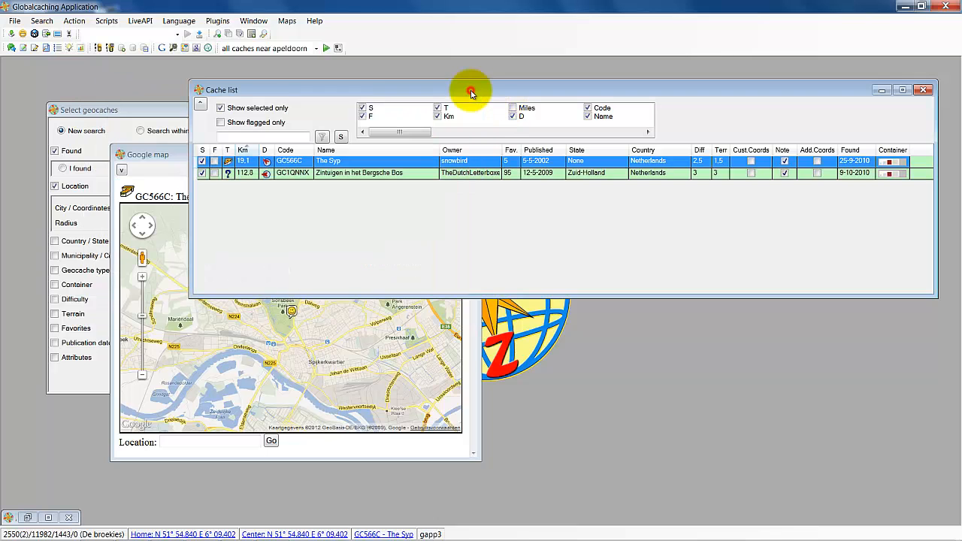
Review the available scripts, such as ArchivedNL and Decouple Google Map, without running any
click(109, 21)
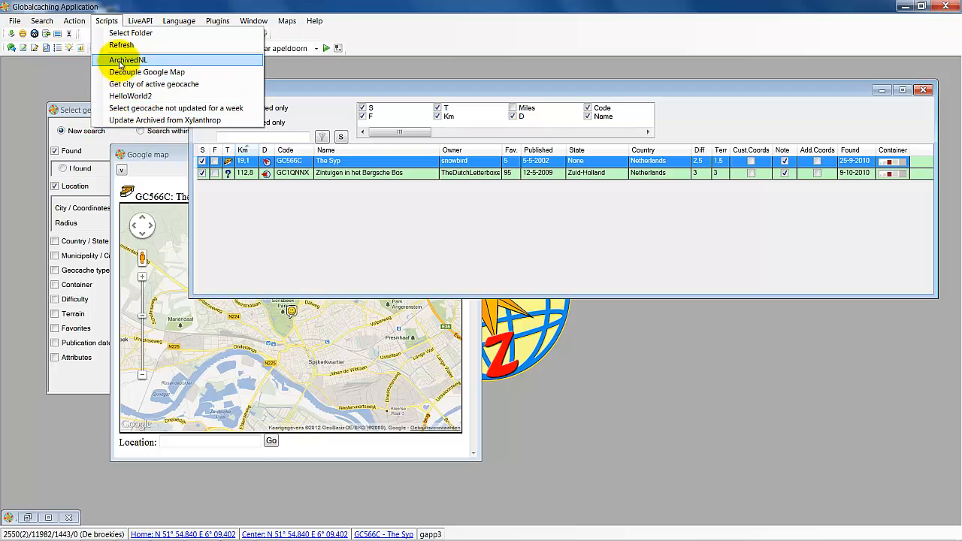
click(116, 20)
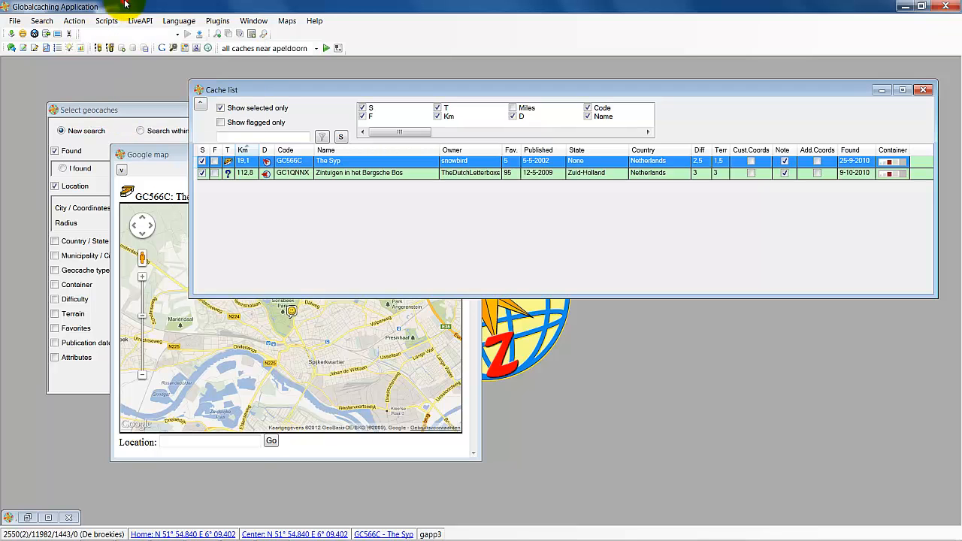
click(177, 36)
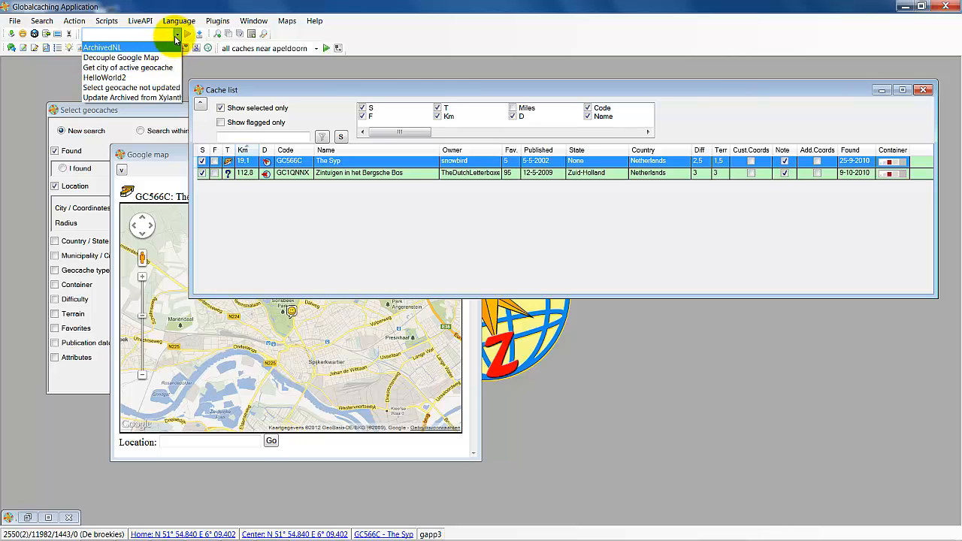
click(176, 36)
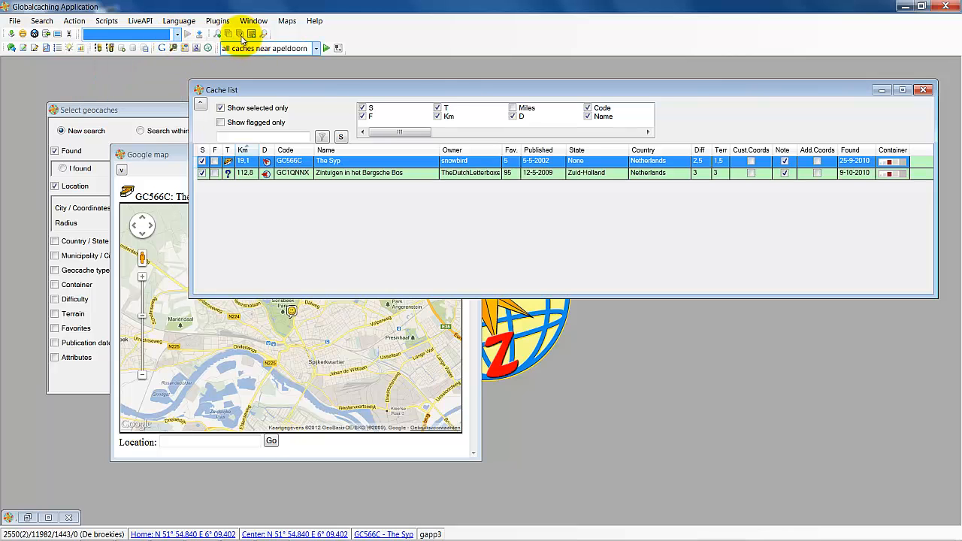
Open the setup wizard, review its language, Geocaching Live authorization and home location pages, and close it without finishing
click(230, 22)
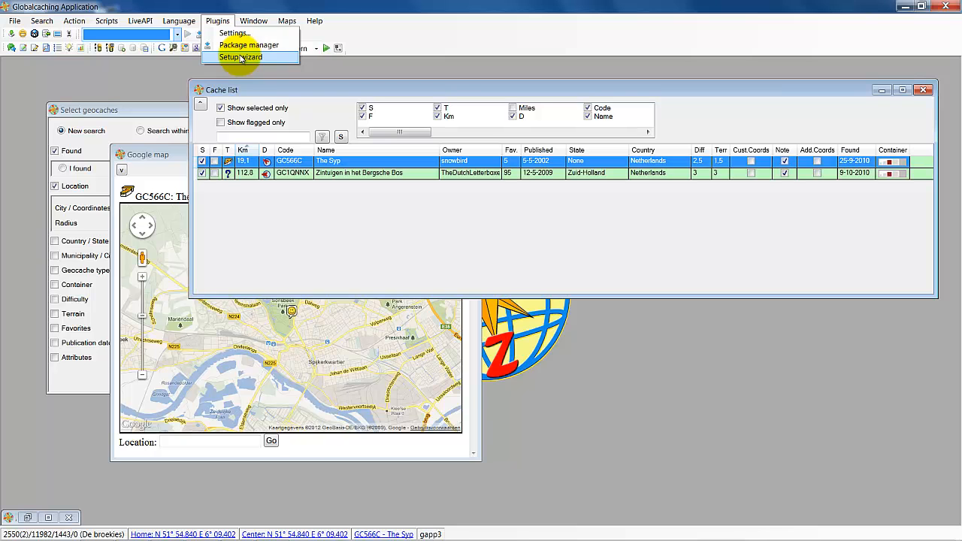
click(240, 58)
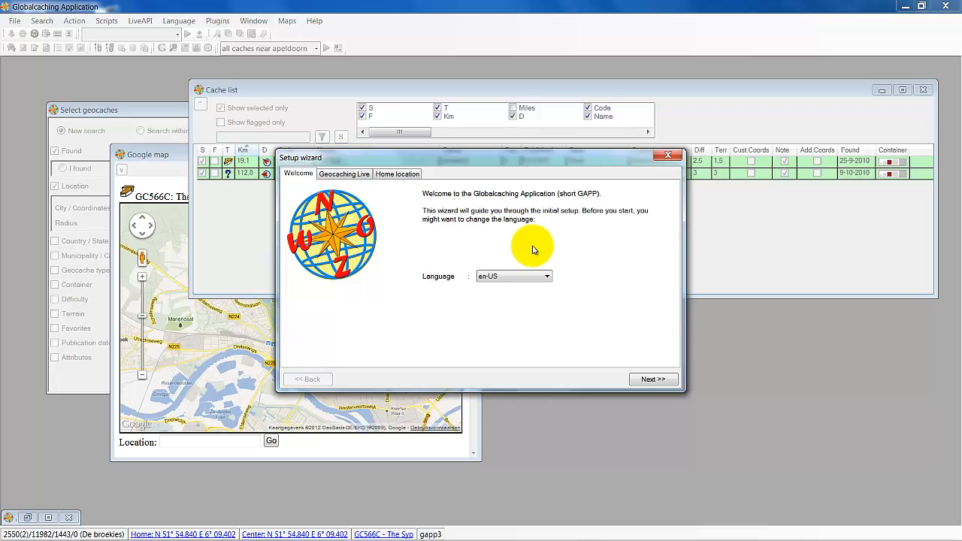
click(489, 276)
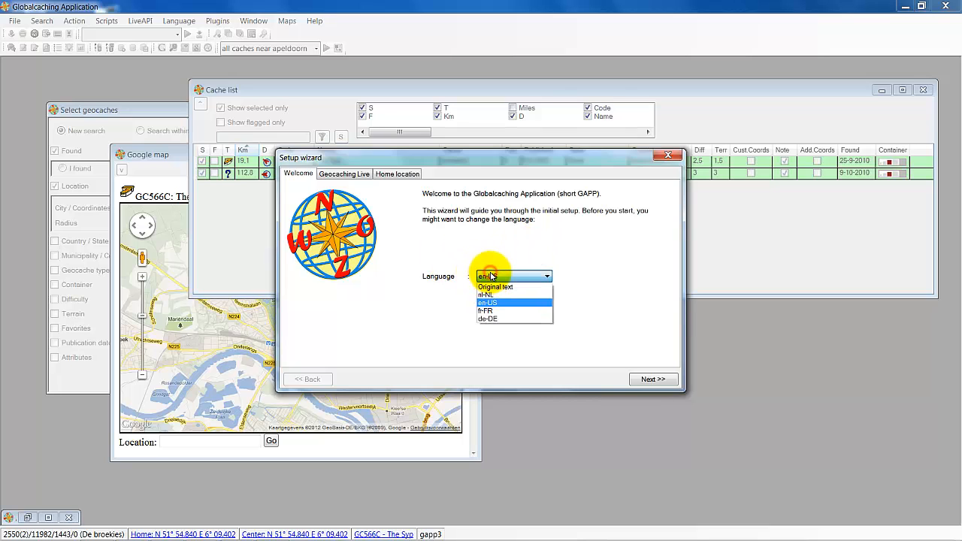
click(489, 275)
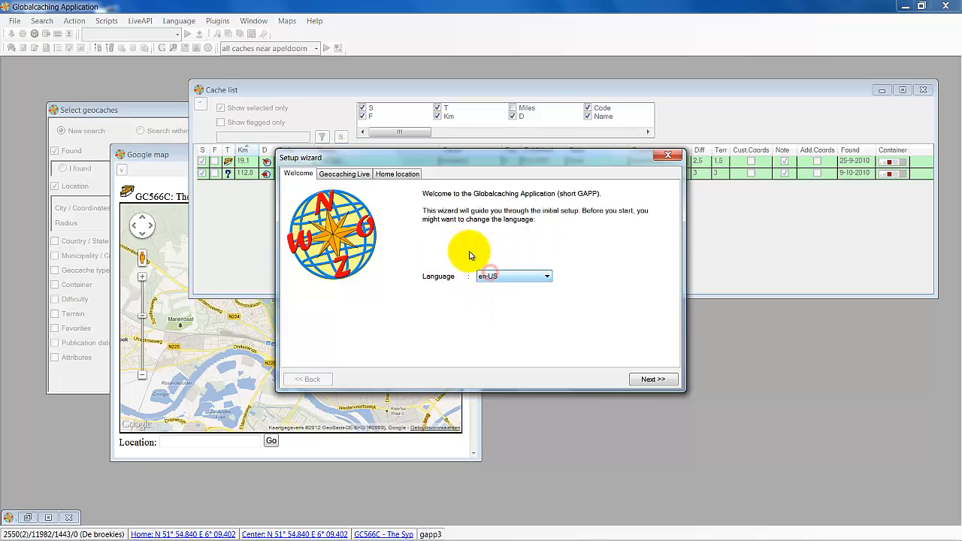
click(346, 175)
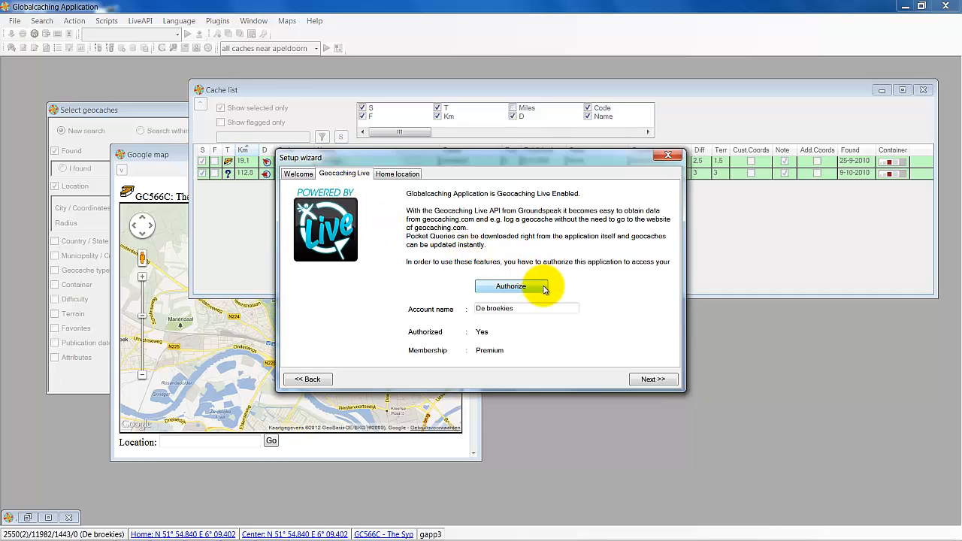
click(398, 174)
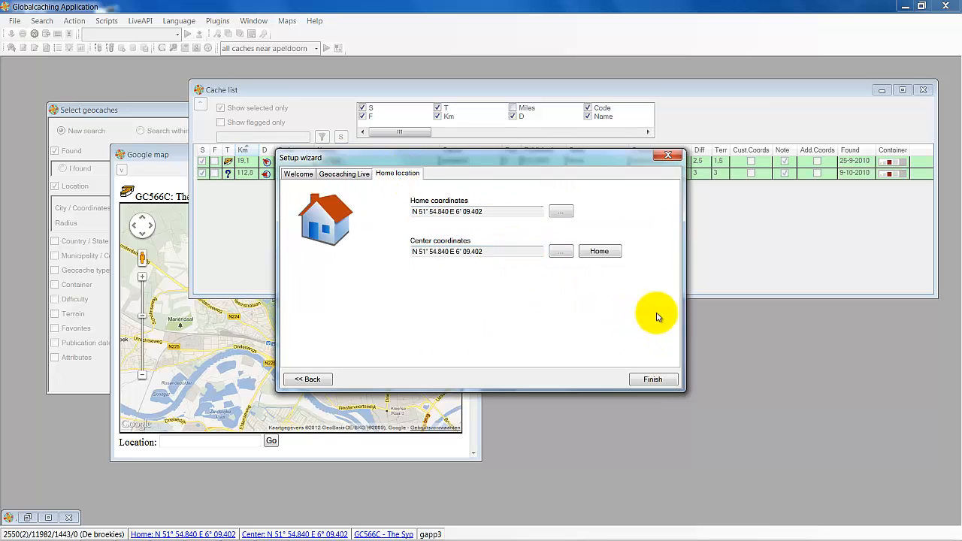
click(667, 154)
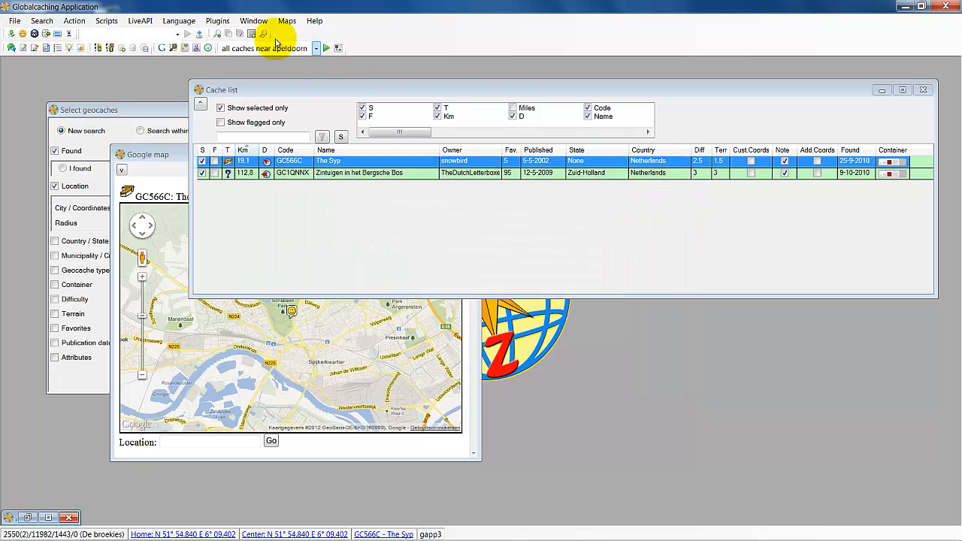
Open the geocache attachments window for The Syp, move it into view, inspect its file list, and close it
click(252, 21)
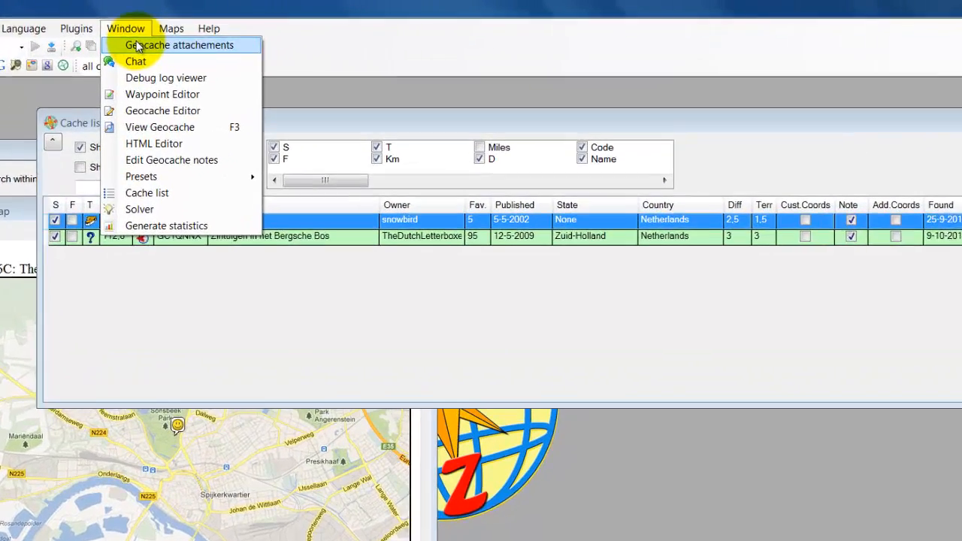
click(263, 33)
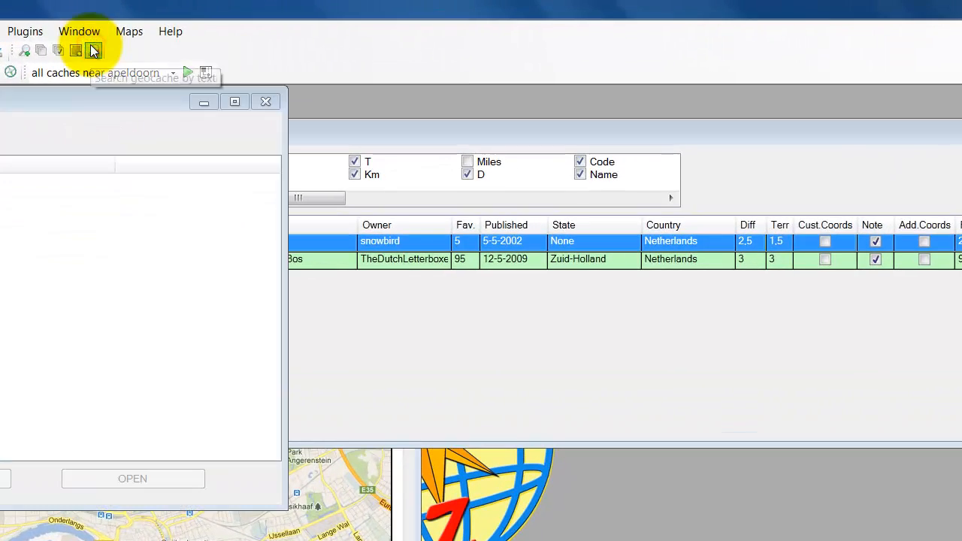
drag(48, 98, 438, 193)
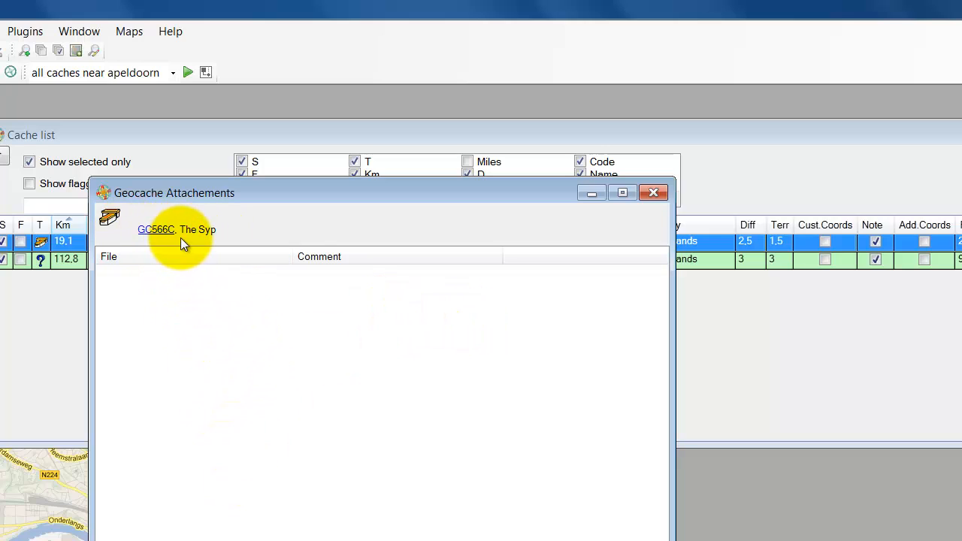
click(650, 193)
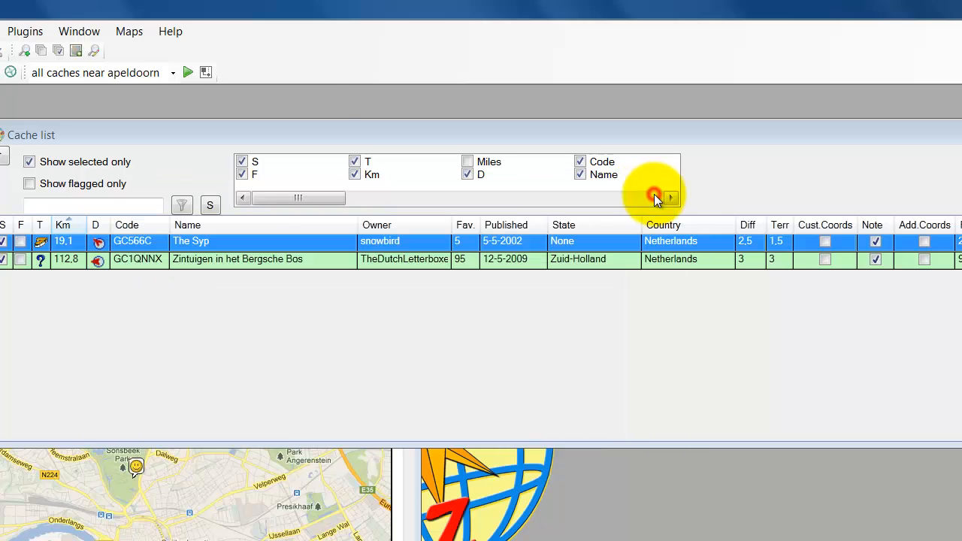
Open the chat window, select Zintuigen in het Bergsche Bos and again The Syp in the cache list, and close the chat
click(119, 34)
mouse_move(88, 33)
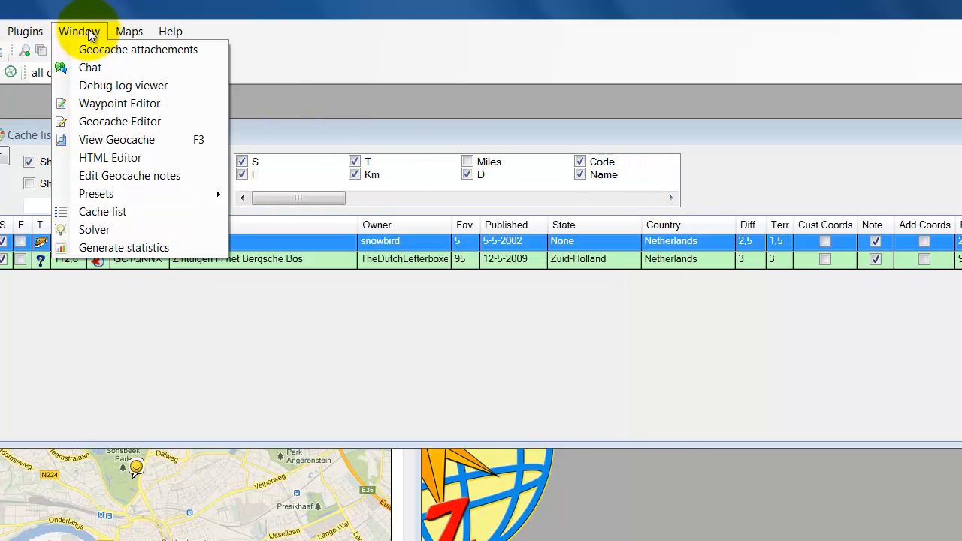
click(90, 67)
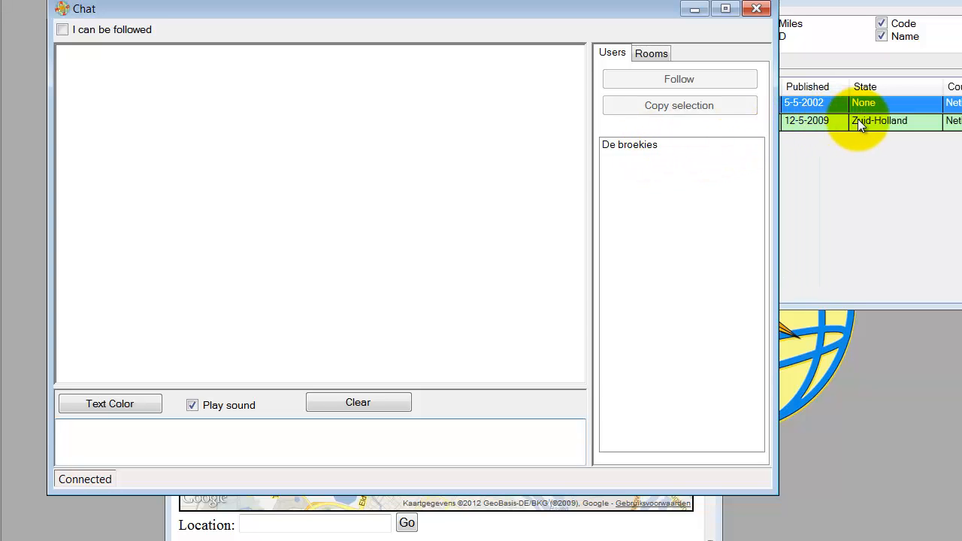
click(878, 122)
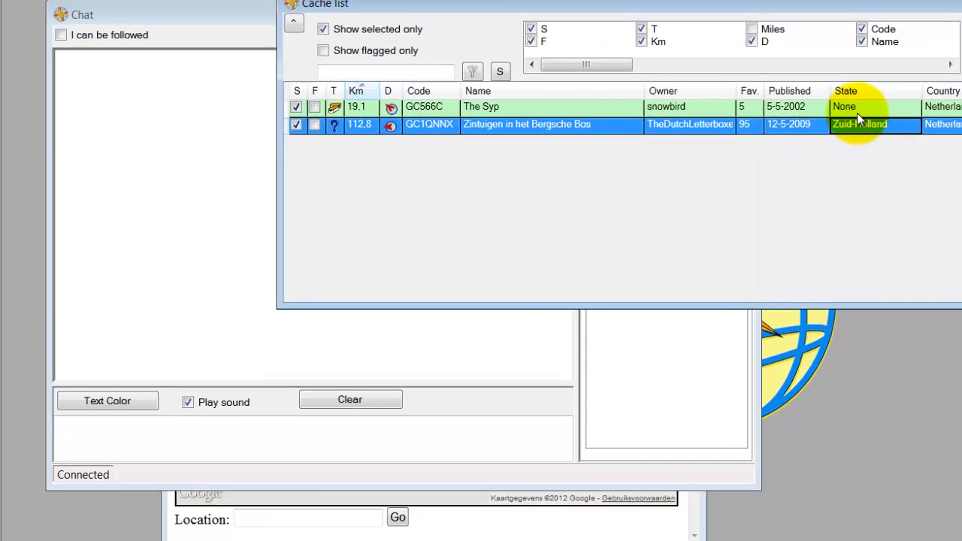
click(876, 105)
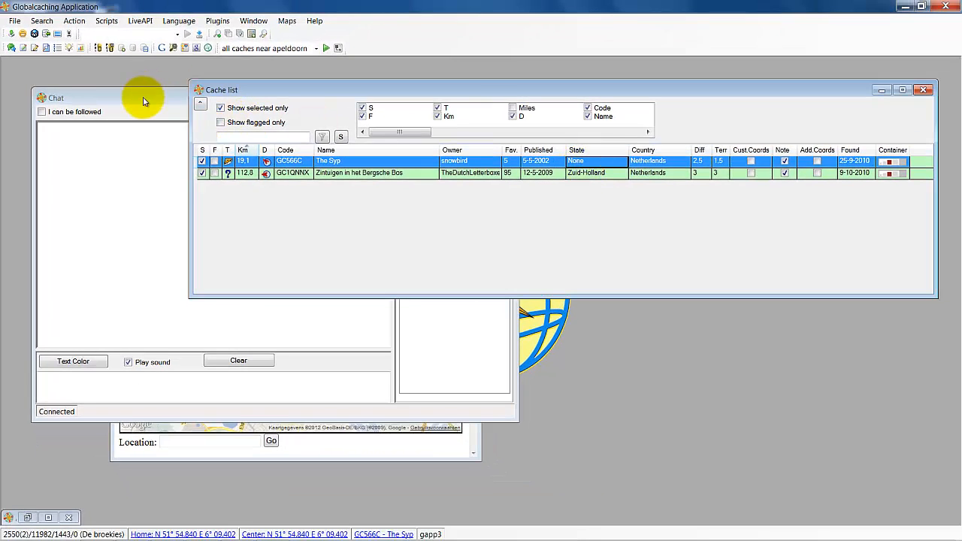
click(174, 62)
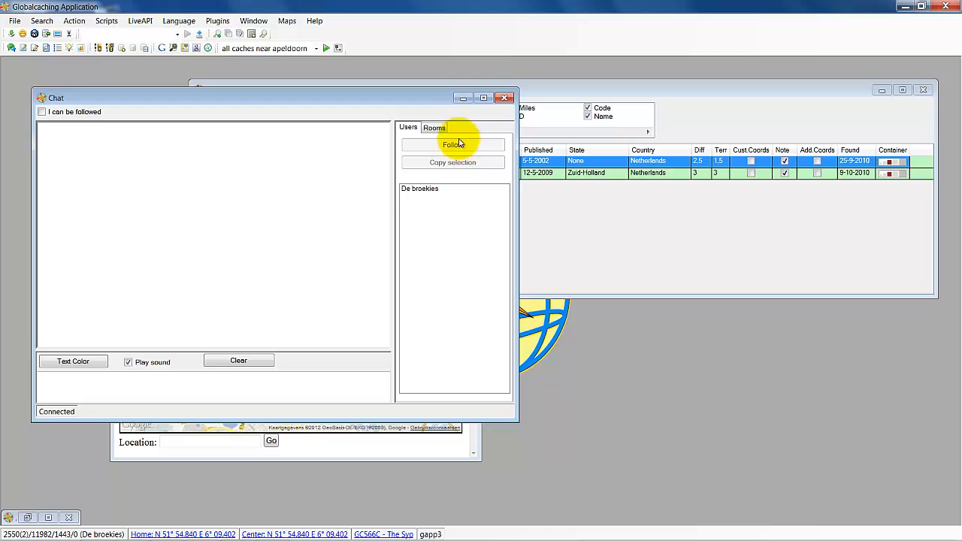
click(508, 99)
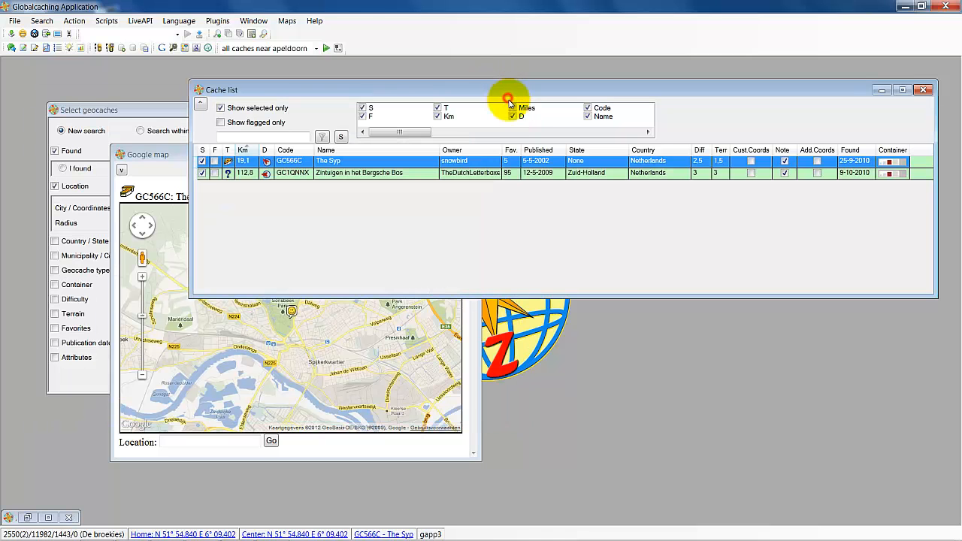
Open the Geocache Editor for The Syp, enlarge it, review its fields down to the personal notes, and close it without saving
click(254, 20)
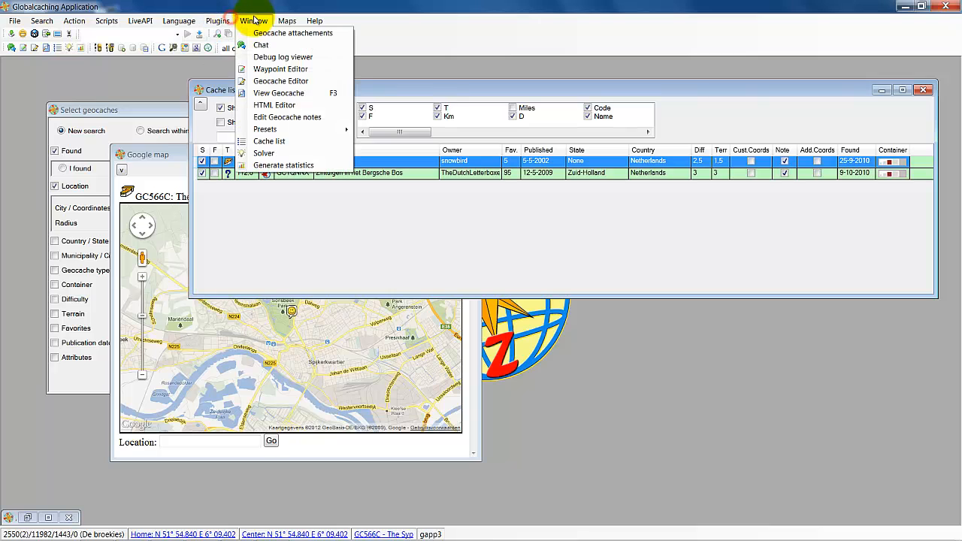
click(278, 81)
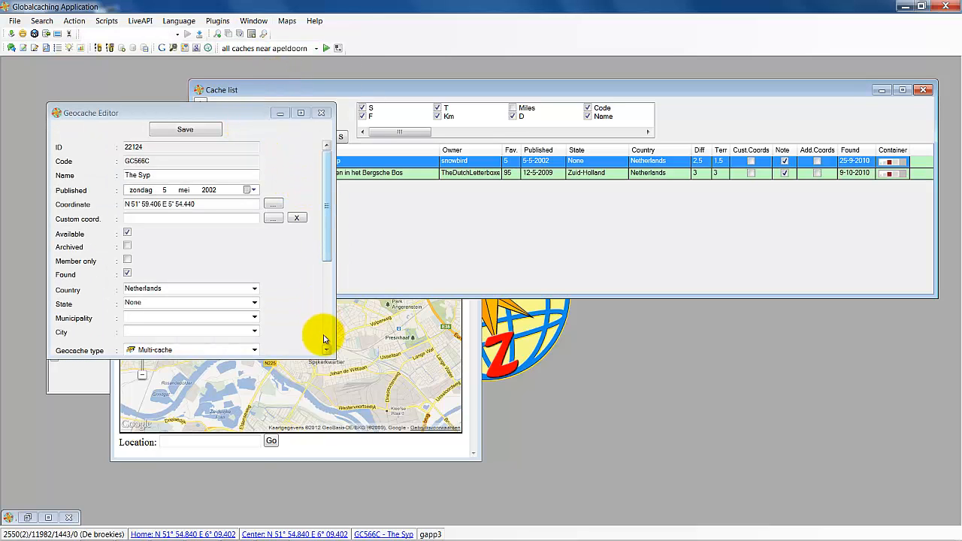
drag(318, 358, 280, 504)
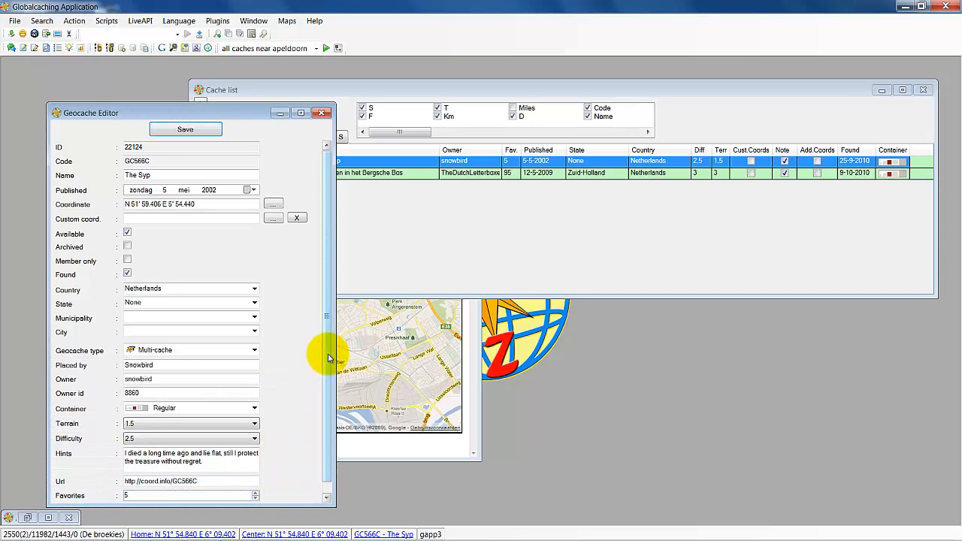
drag(327, 359, 326, 328)
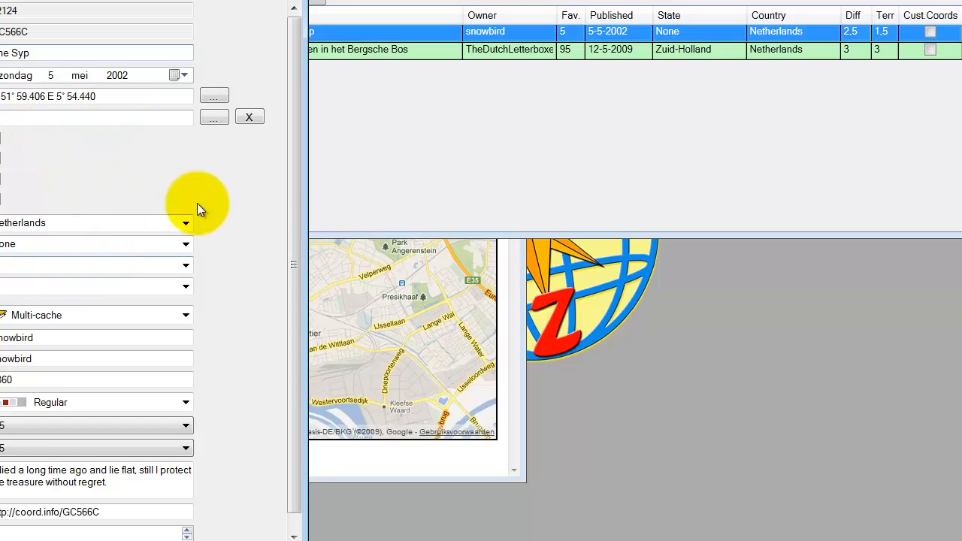
click(186, 315)
click(186, 312)
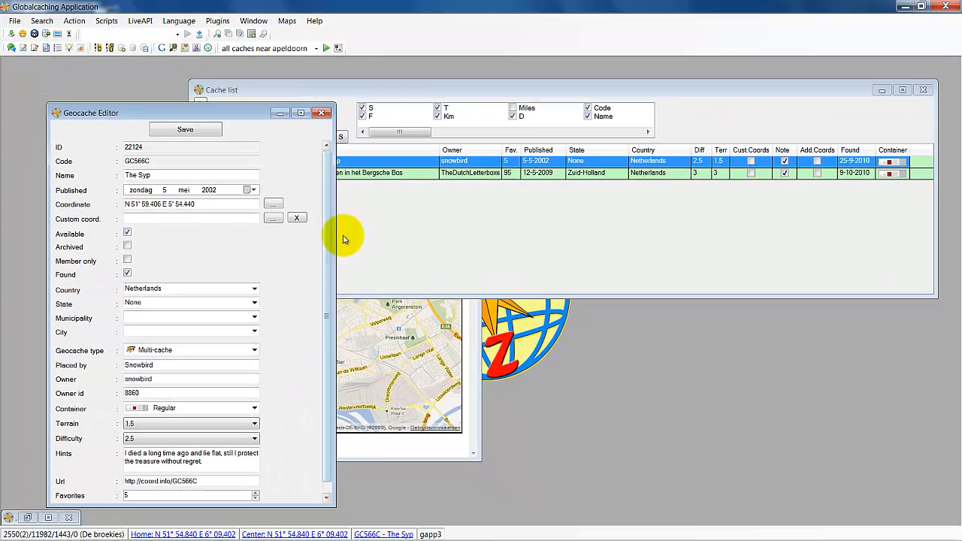
drag(328, 252, 329, 275)
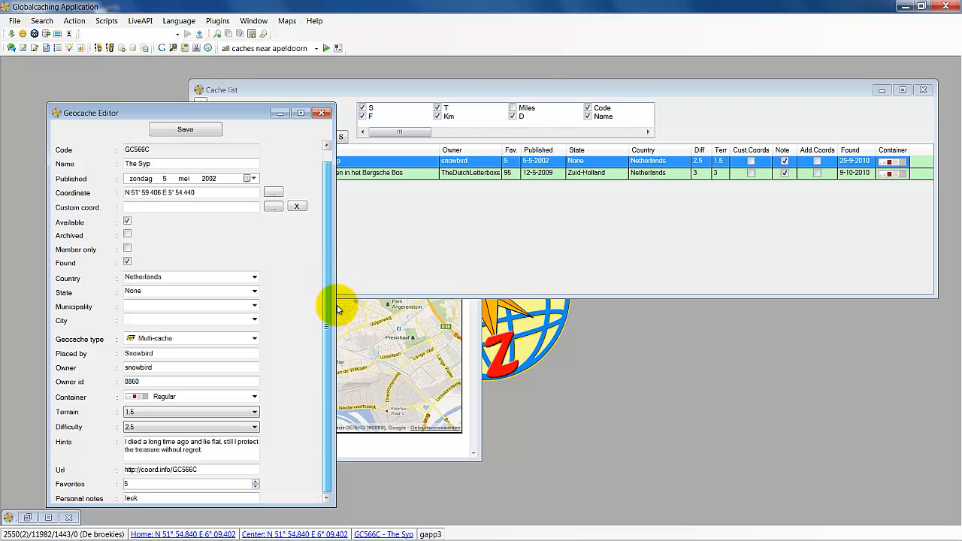
click(155, 497)
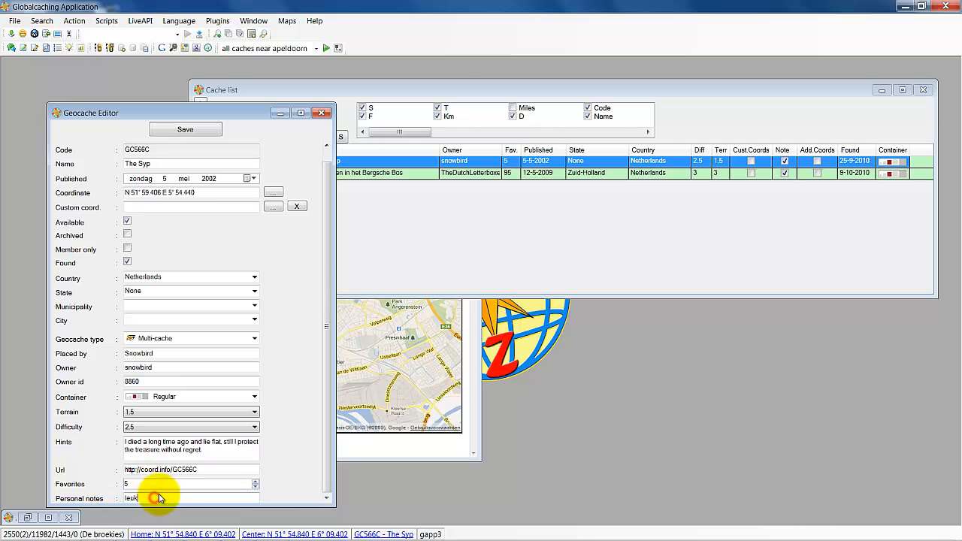
click(328, 113)
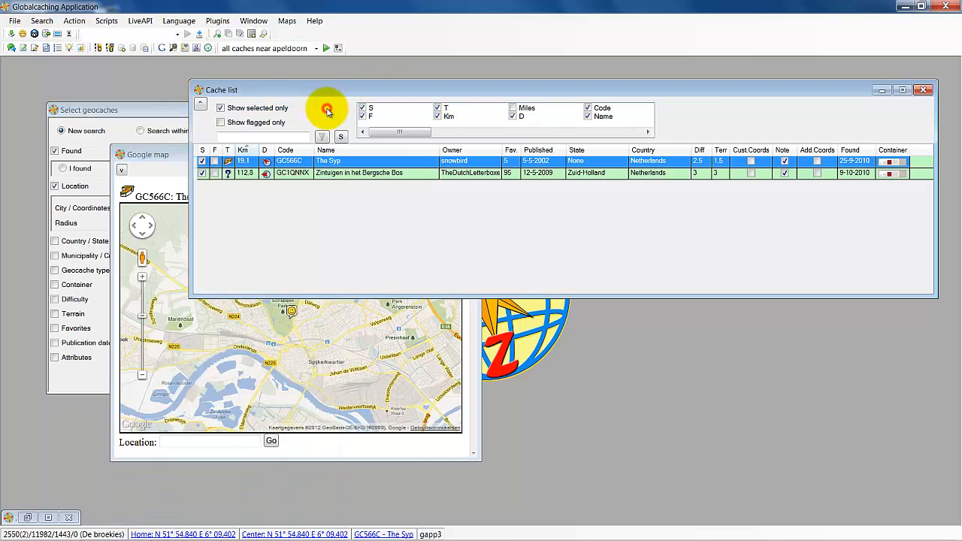
Open the Waypoint Editor and move it clear of the cache list
click(217, 21)
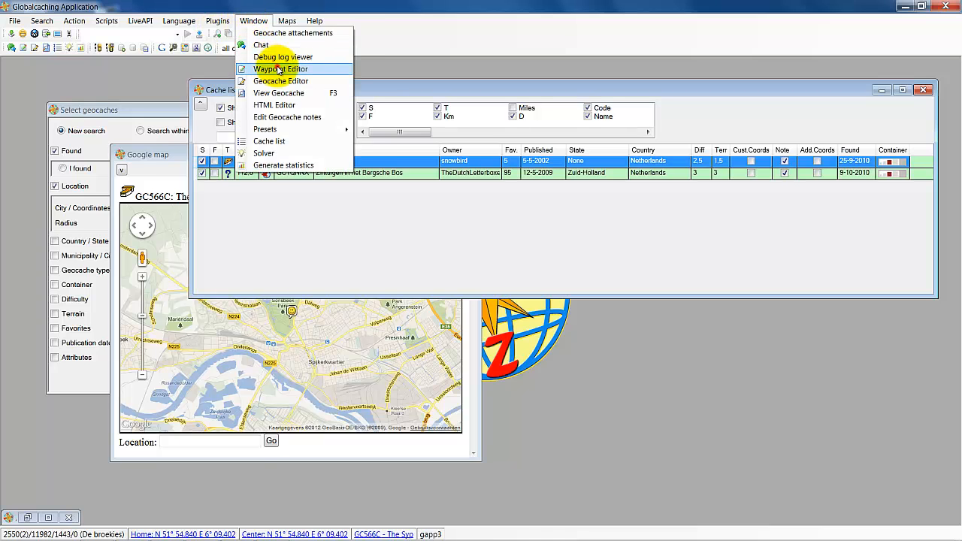
click(267, 67)
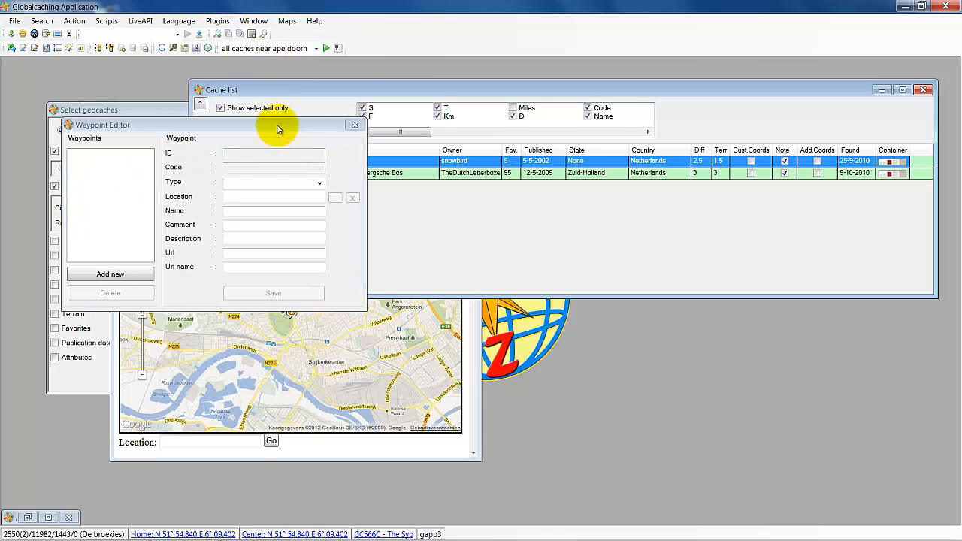
drag(278, 129, 794, 273)
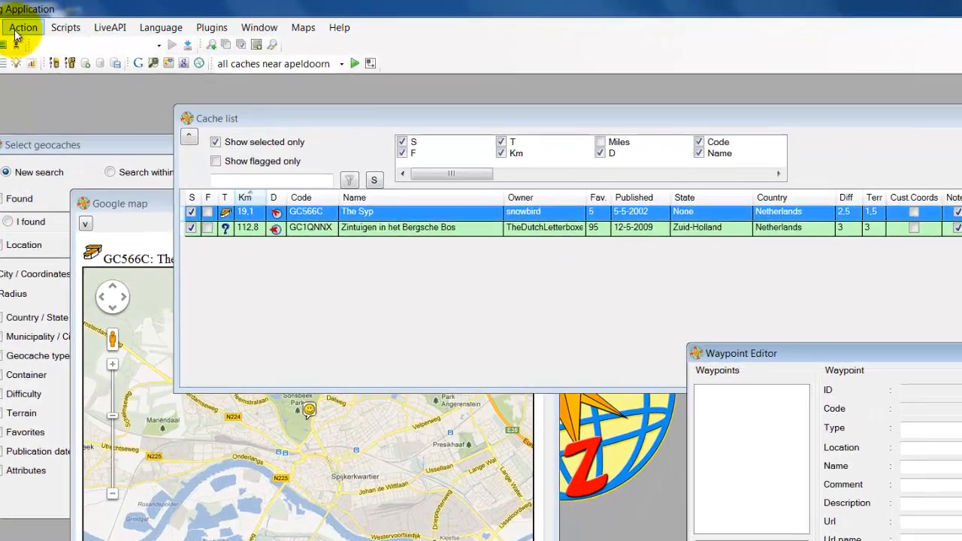
Open the Action builder editor and look through the existing flows test and test2
click(19, 29)
mouse_move(34, 50)
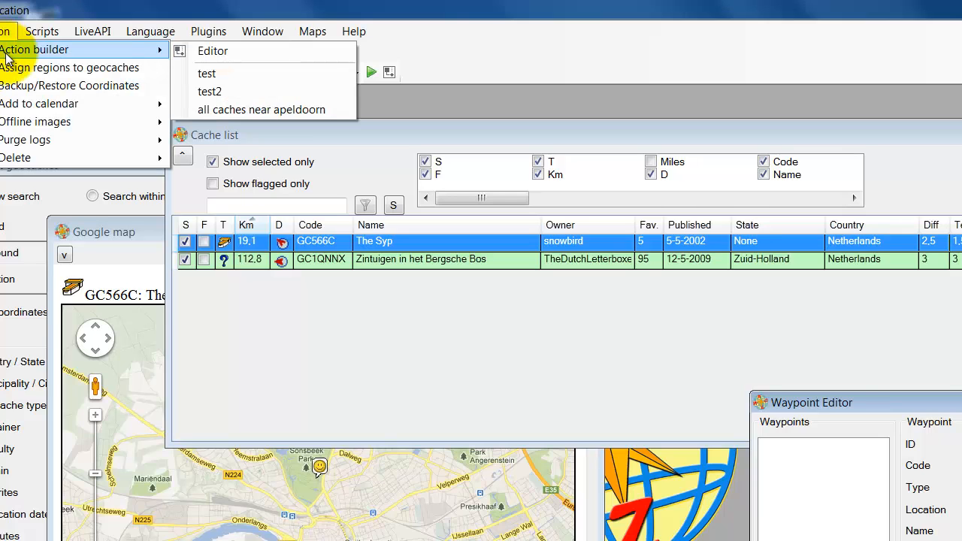
click(239, 56)
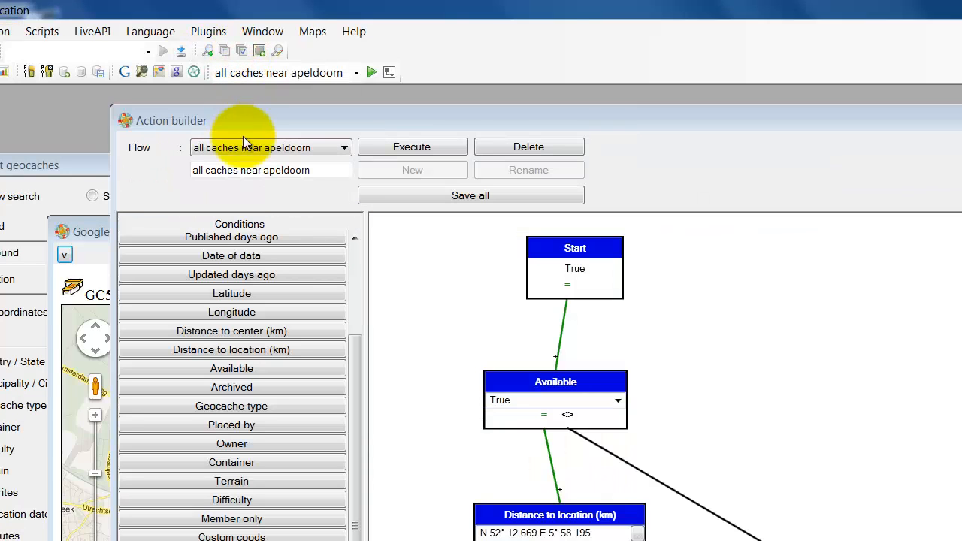
click(243, 143)
click(249, 158)
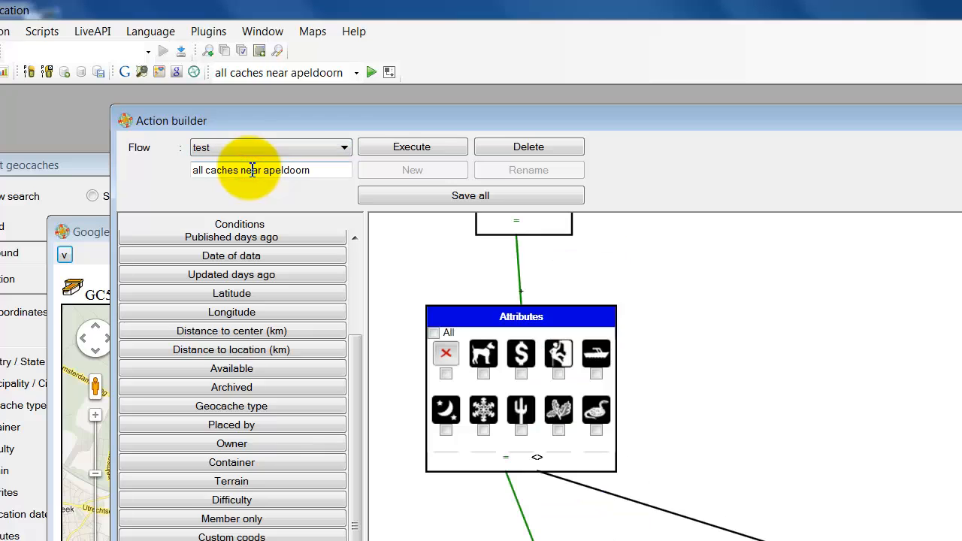
click(250, 146)
click(248, 177)
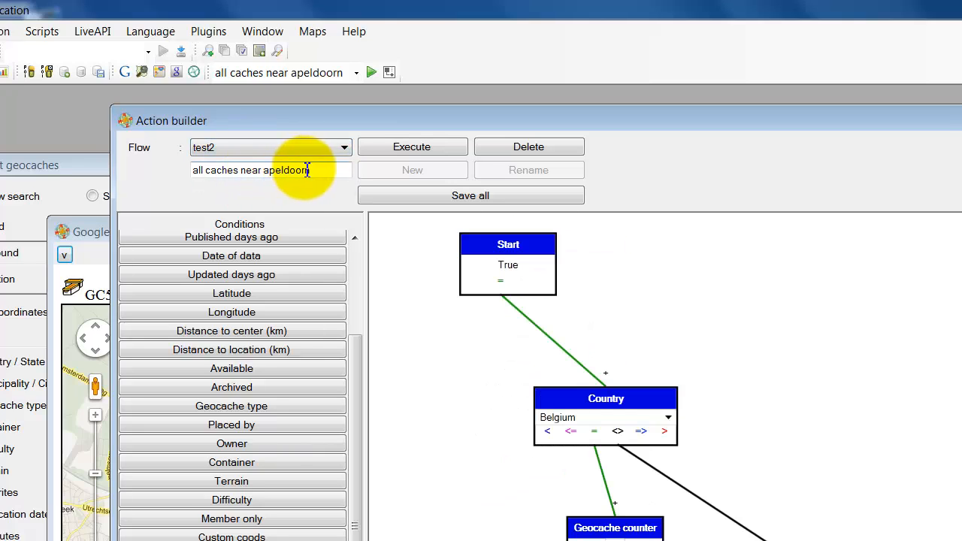
Create a new flow named wps and shift its Start block along the canvas
drag(327, 172, 120, 171)
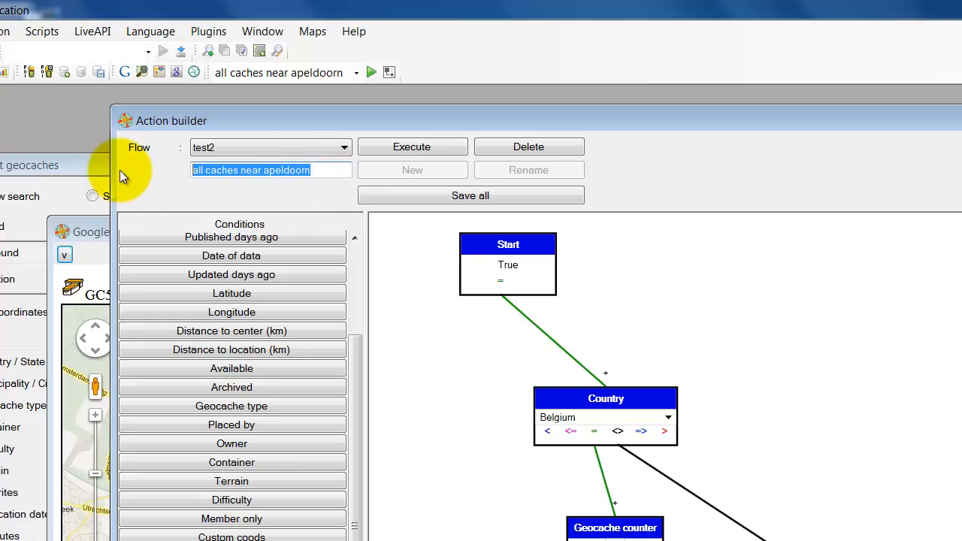
text(wp)
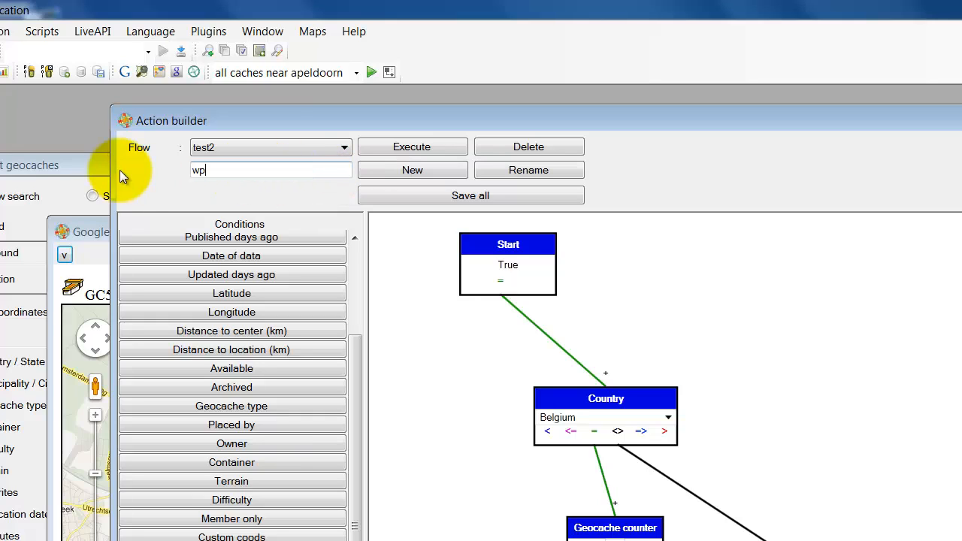
text(s)
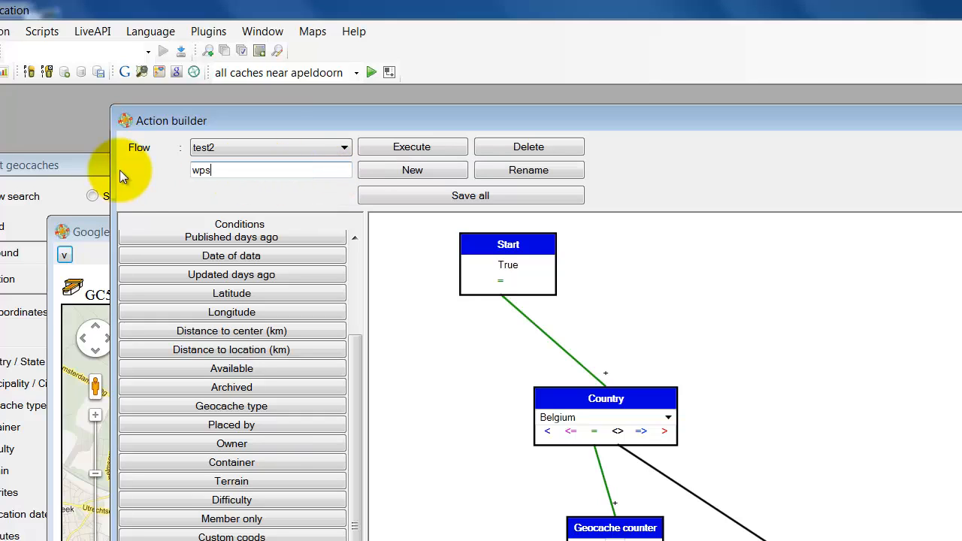
click(423, 176)
drag(397, 249, 514, 250)
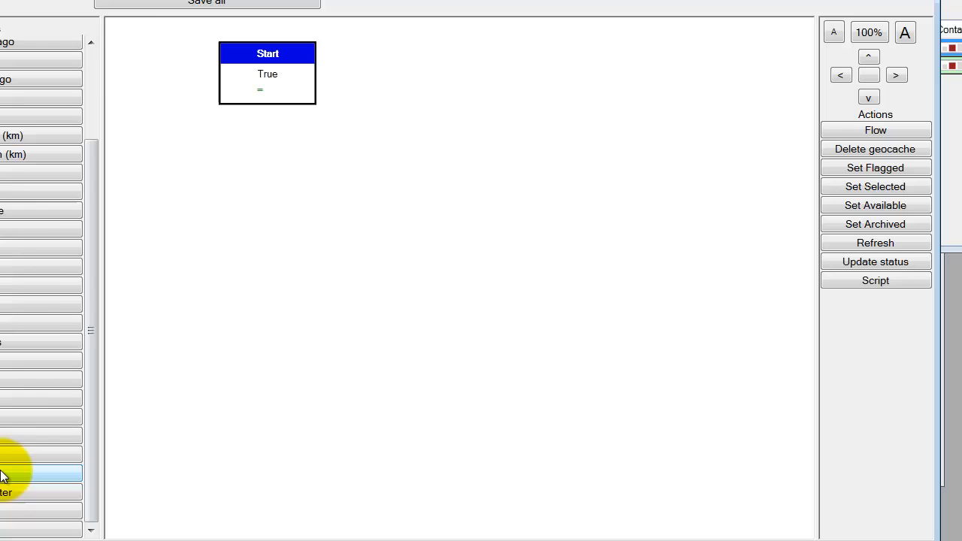
Add a # Waypoints condition with the value 5 below the Start block and connect Start's equals output to it
click(3, 473)
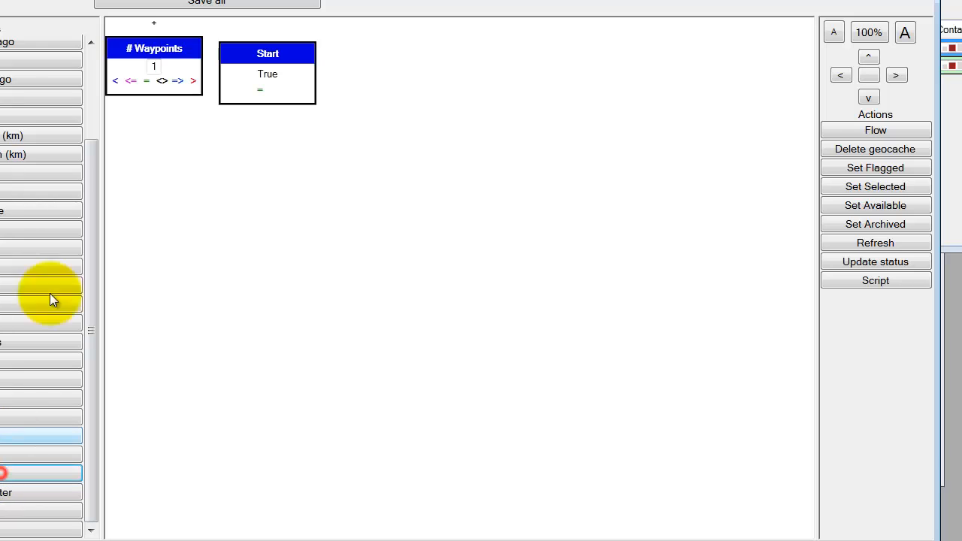
drag(161, 49, 299, 184)
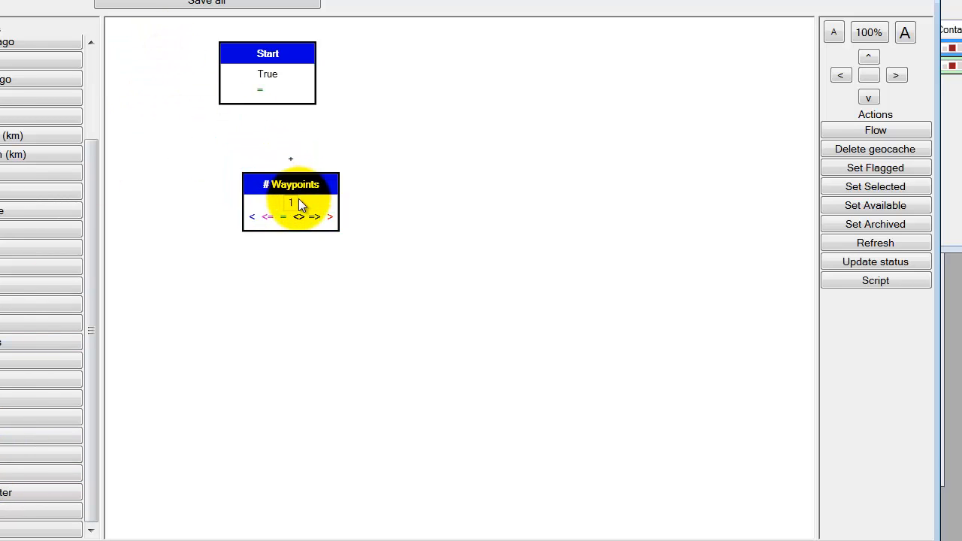
click(294, 201)
text(5)
drag(259, 89, 290, 158)
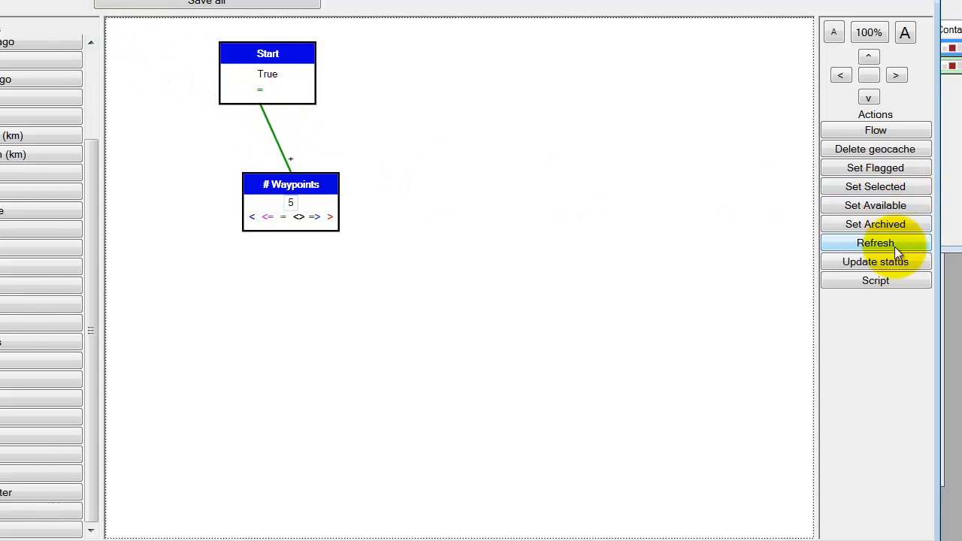
Add a Set Selected action set to True below the # Waypoints condition and link it to the condition's => output
click(880, 188)
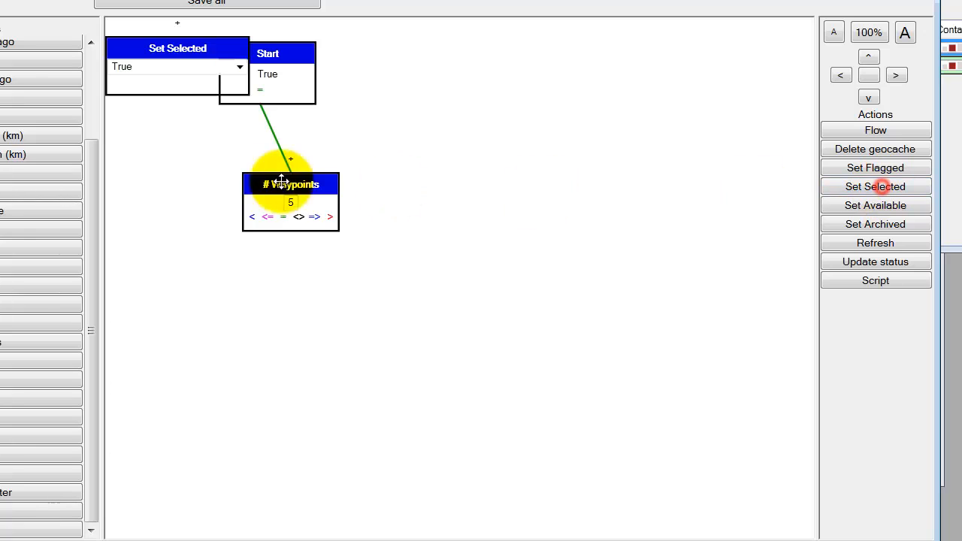
drag(152, 51, 217, 334)
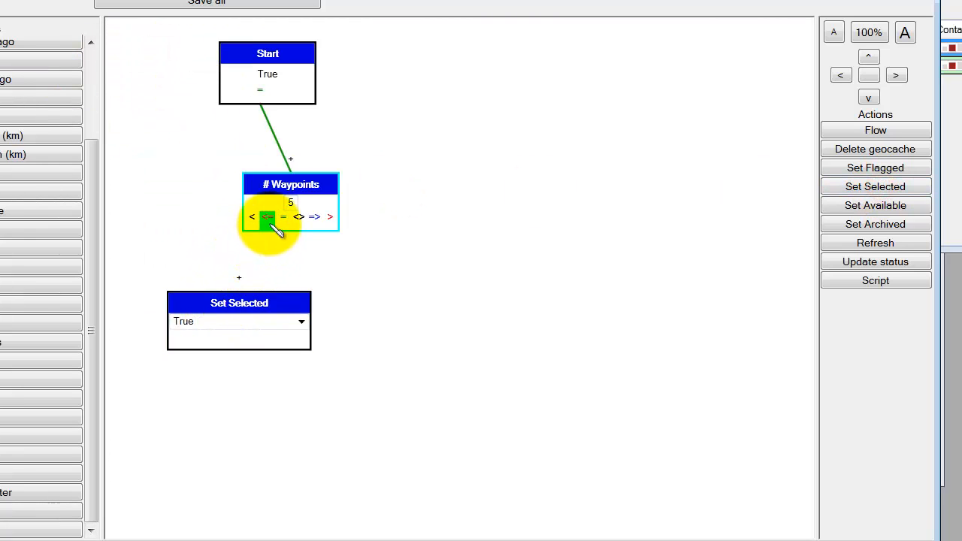
drag(314, 218, 507, 312)
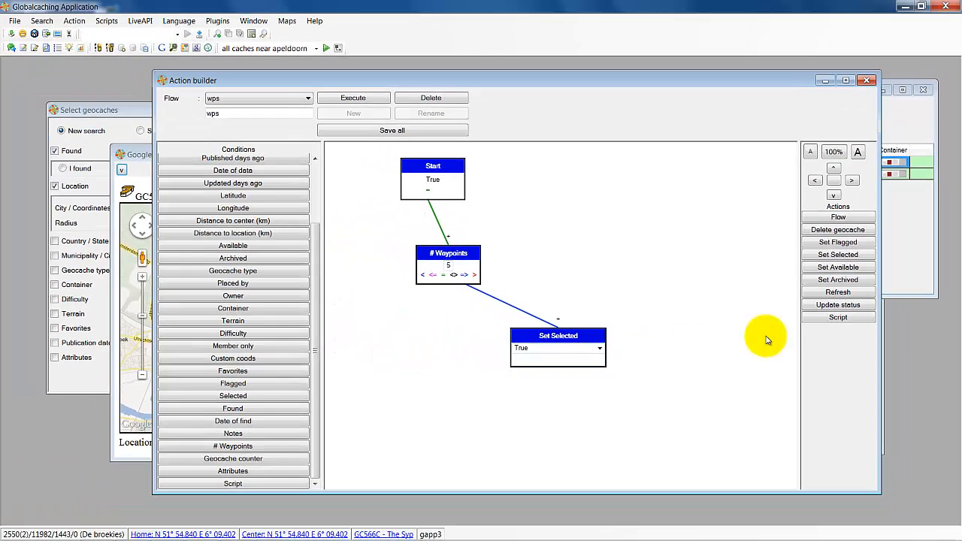
Add a second Set Selected action, link it to the # Waypoints condition's < output, and set it to False
click(838, 253)
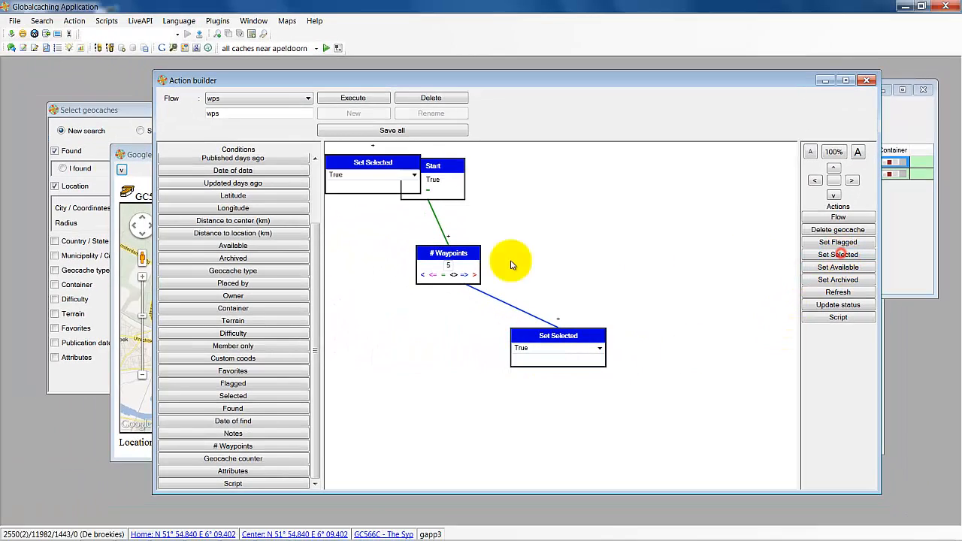
click(353, 162)
drag(353, 162, 378, 331)
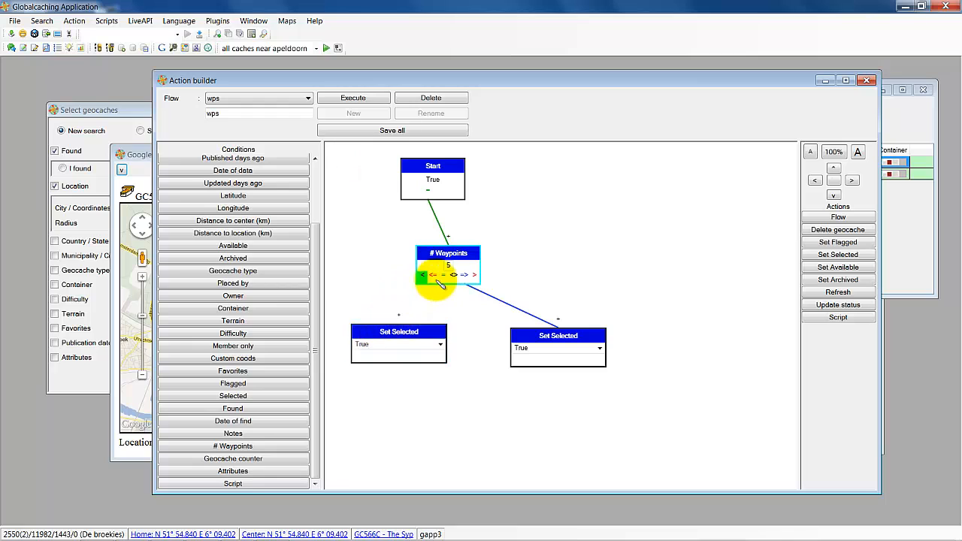
click(425, 276)
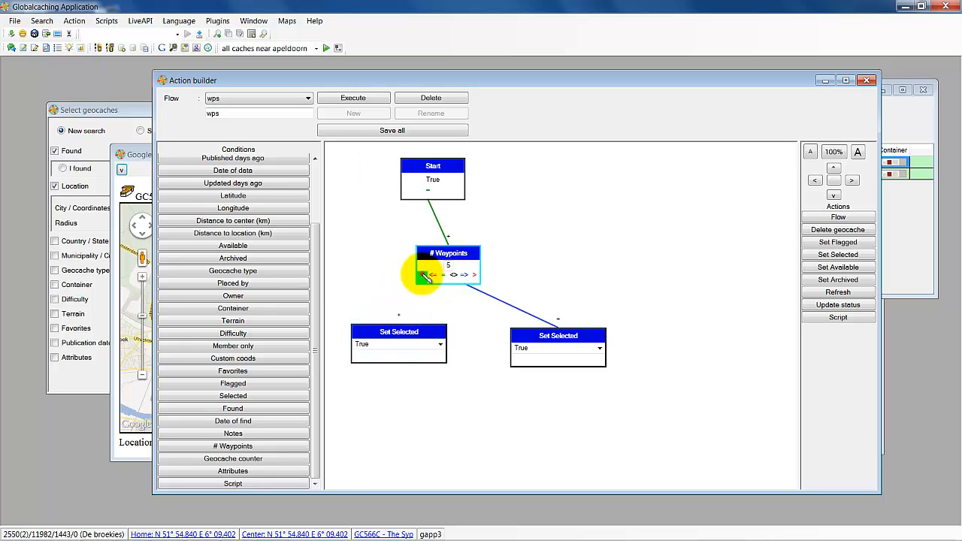
drag(425, 276, 398, 344)
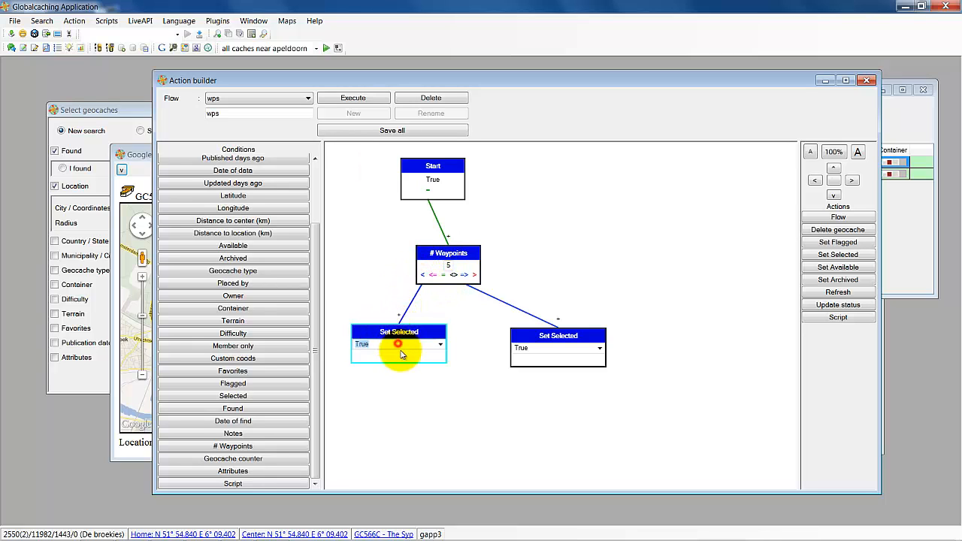
click(440, 344)
click(400, 359)
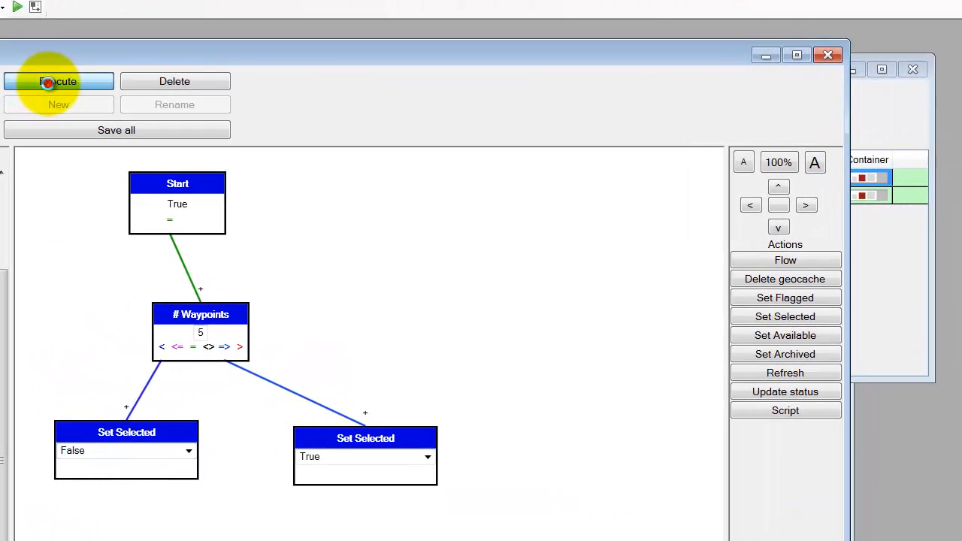
Execute the wps flow and minimize the Action builder to reveal the cache list
click(349, 101)
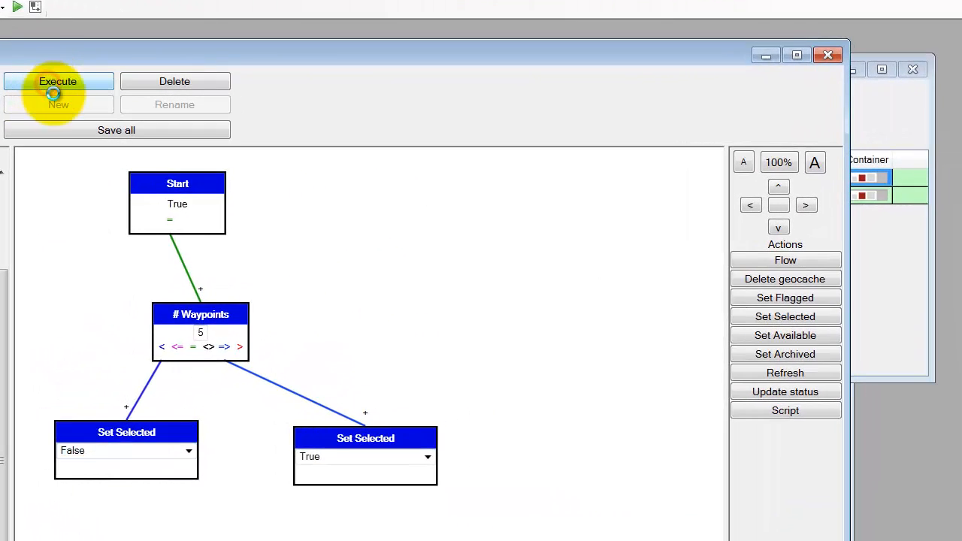
click(760, 54)
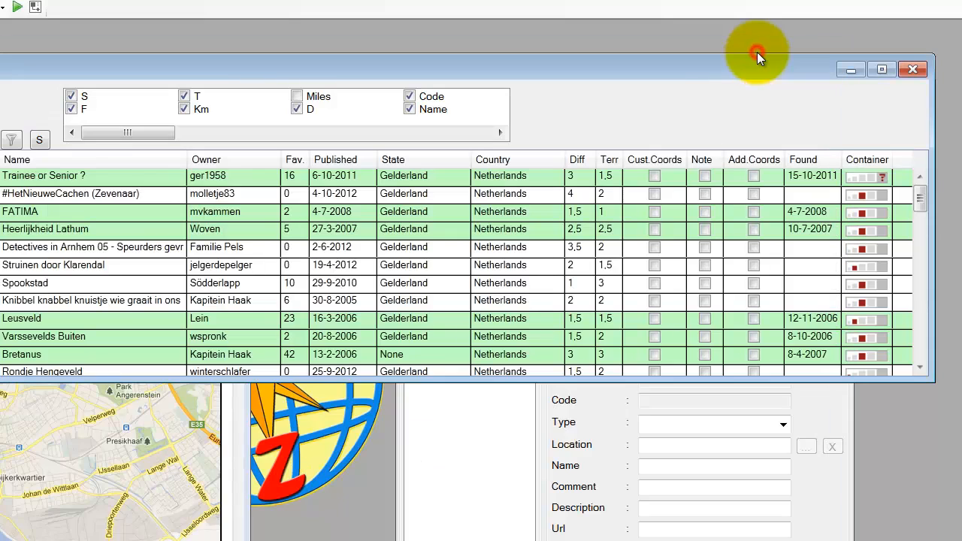
Select #HetNieuweCachen (Zevenaar) in the cache list, bring the Waypoint Editor to the front, and move it below the list
click(266, 190)
click(519, 478)
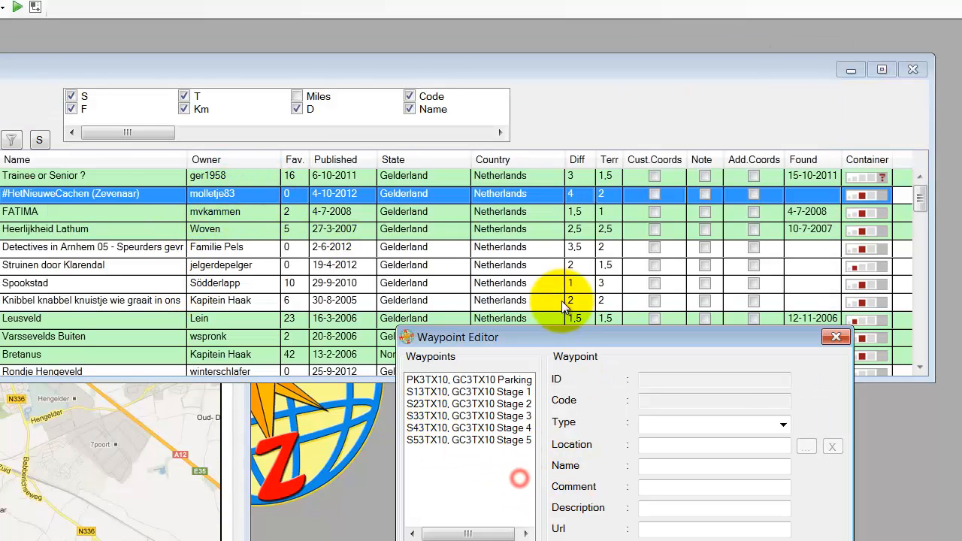
drag(563, 334, 161, 401)
click(4, 8)
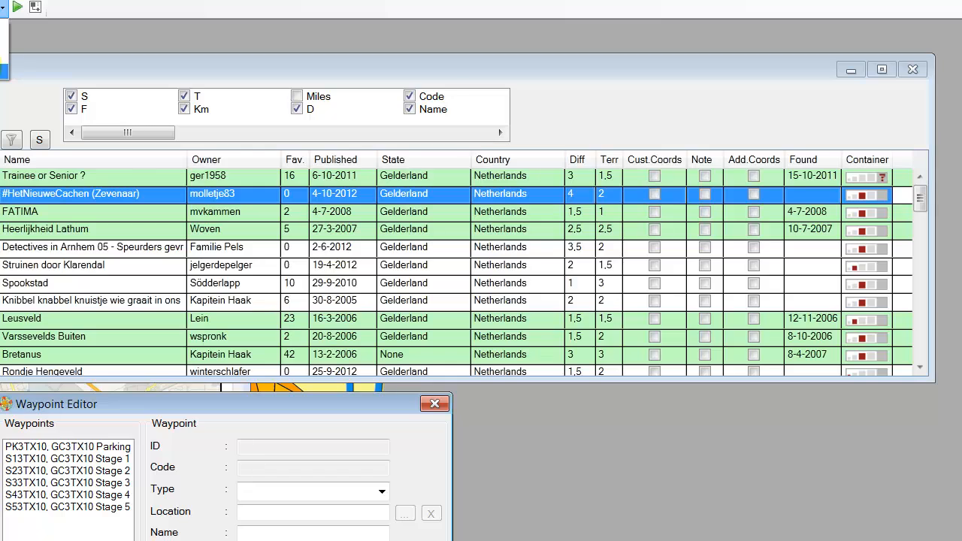
click(3, 6)
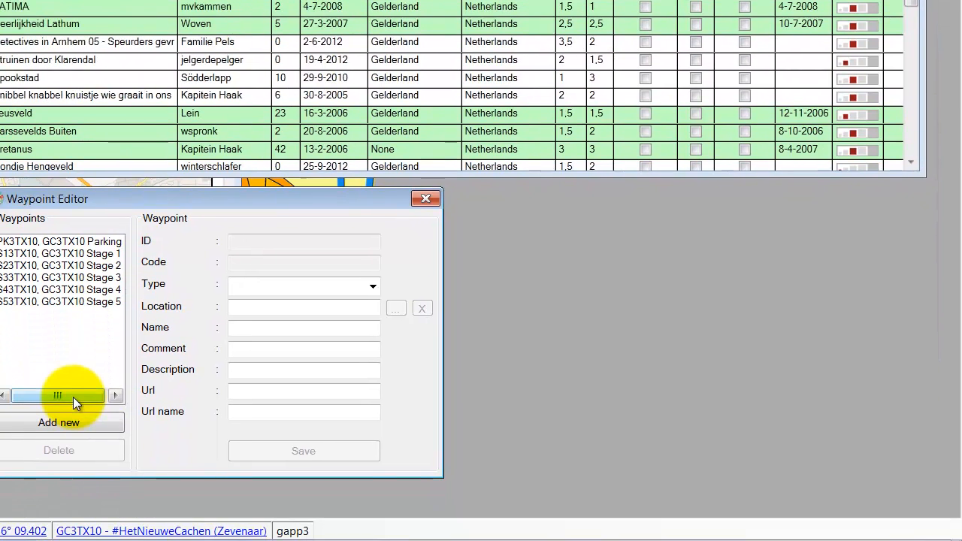
Look through the GC3TX10 waypoints in the Waypoint Editor and view the waypoint type options for Stage 5
mouse_move(73, 397)
mouse_down()
mouse_move(109, 394)
mouse_move(81, 392)
mouse_up()
click(85, 254)
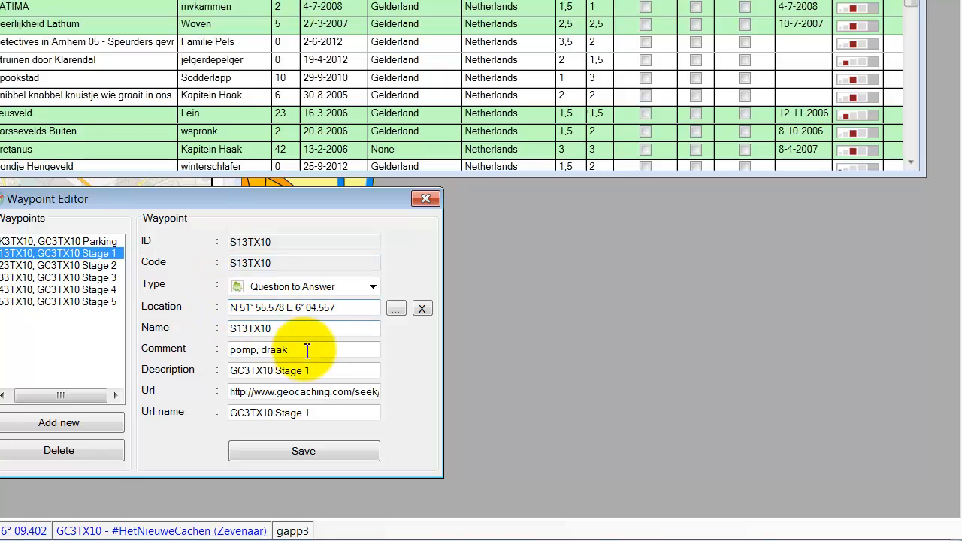
click(46, 241)
click(68, 253)
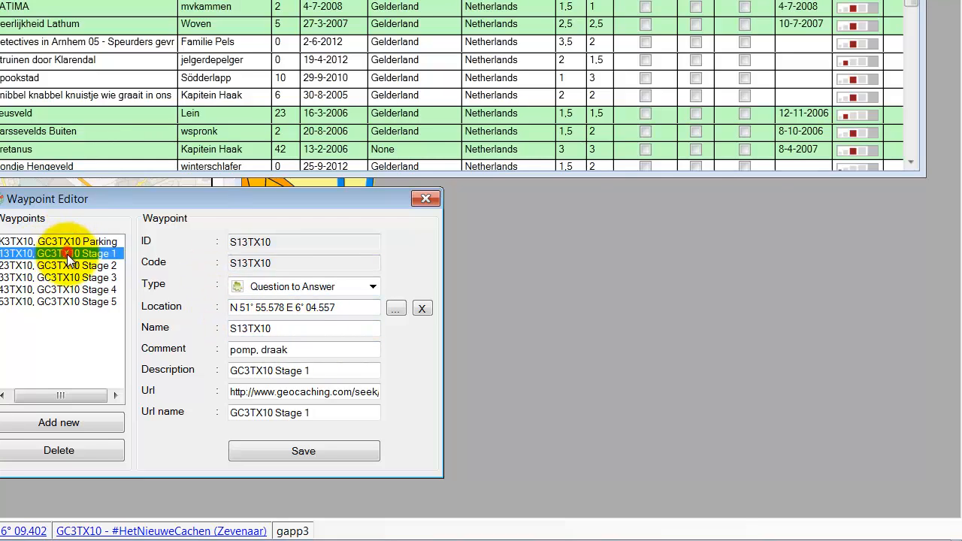
click(69, 265)
click(72, 277)
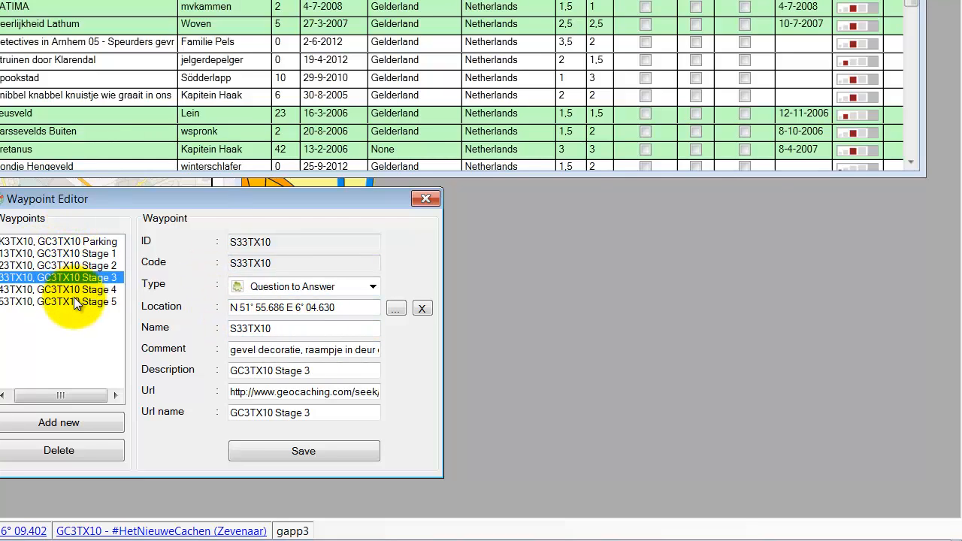
click(75, 302)
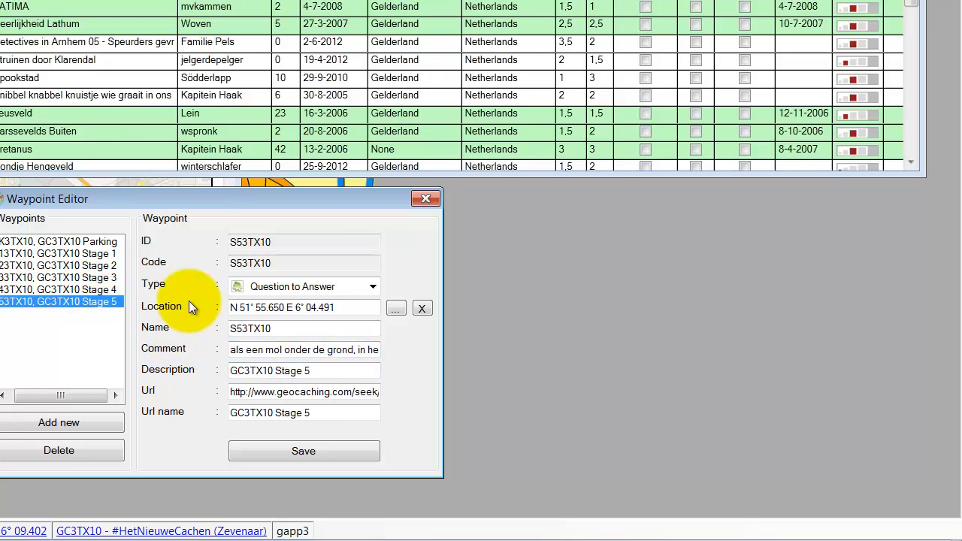
click(373, 288)
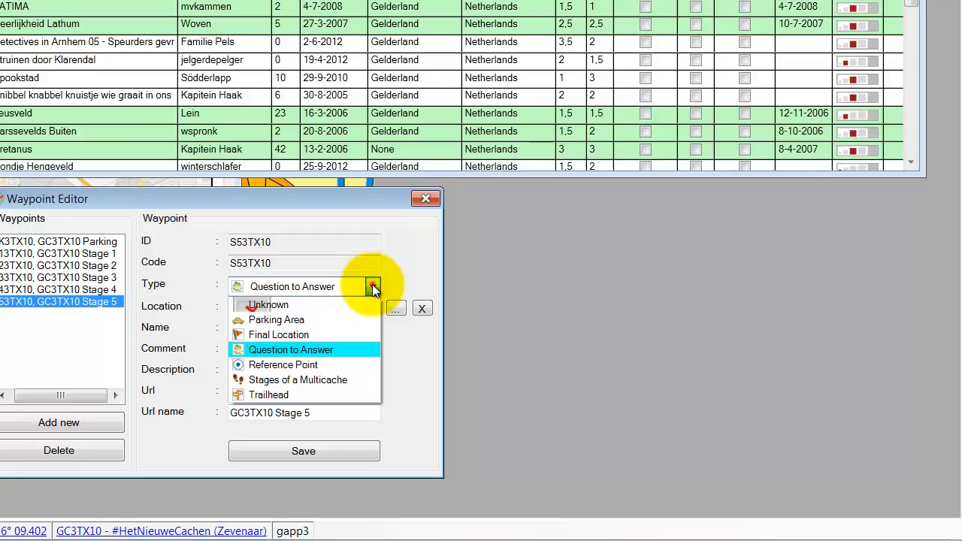
click(373, 287)
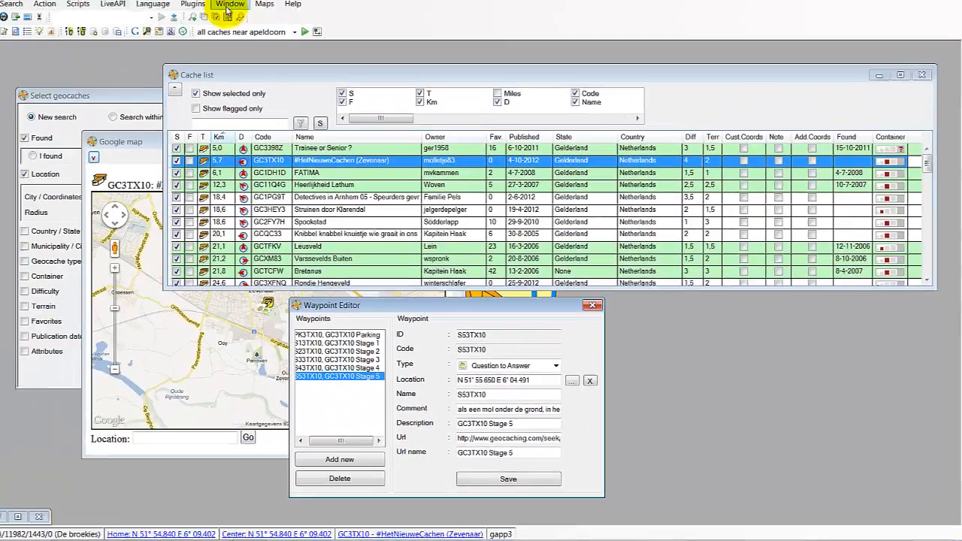
Open the Geocache viewer and view the descriptions of FATIMA, Detectives in Arnhem 05 and Struinen door Klarendal
click(252, 21)
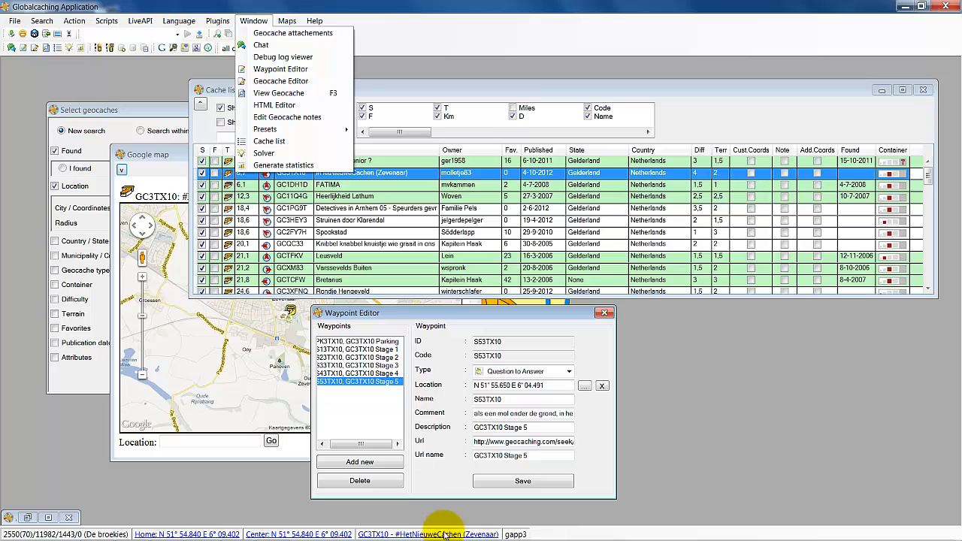
click(292, 94)
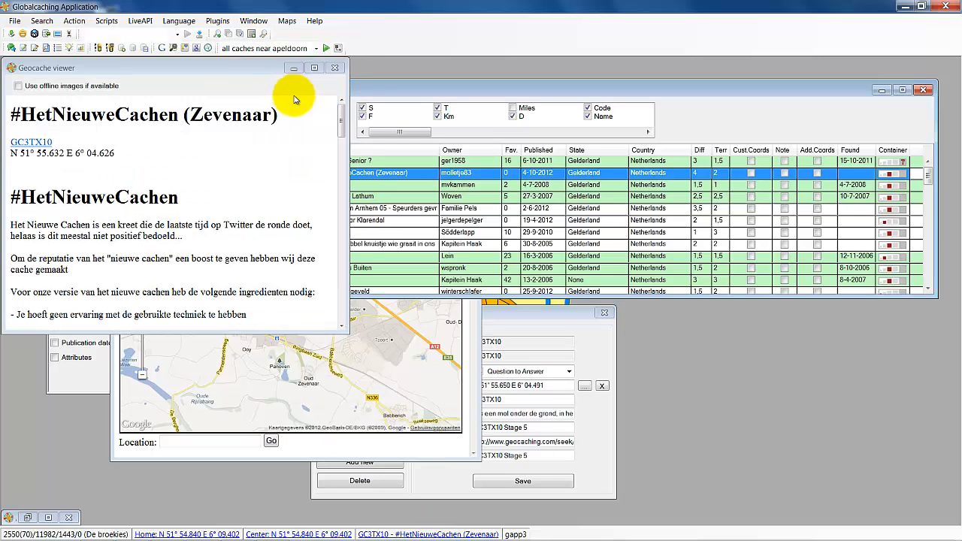
click(460, 185)
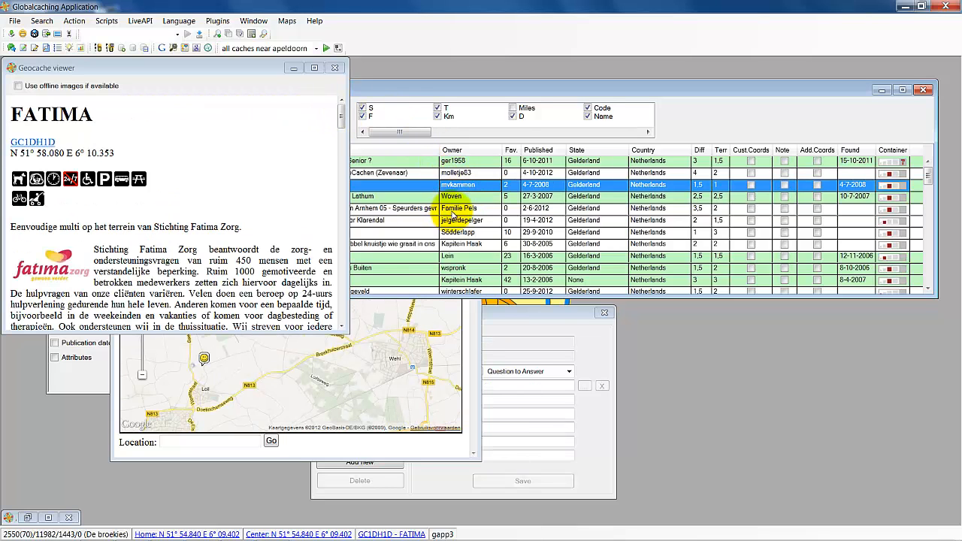
click(463, 212)
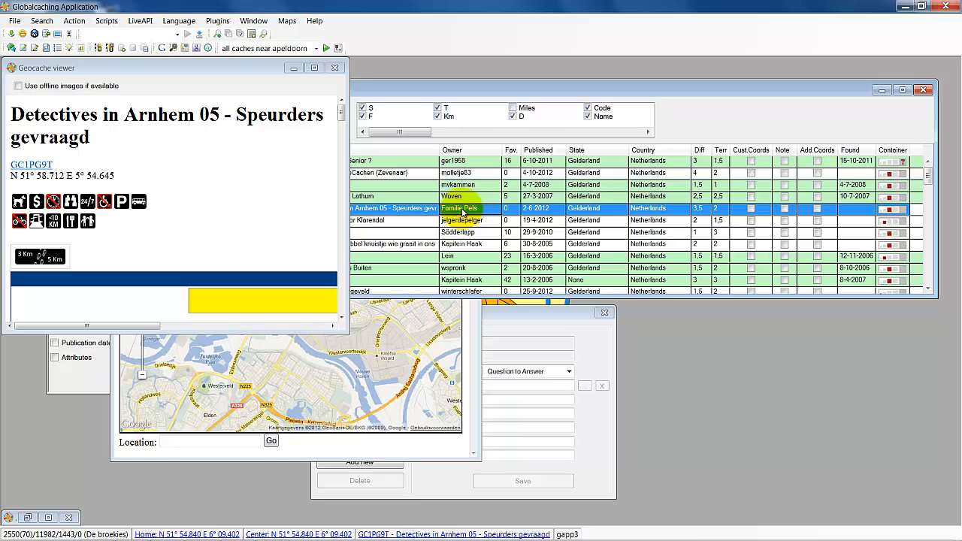
click(463, 220)
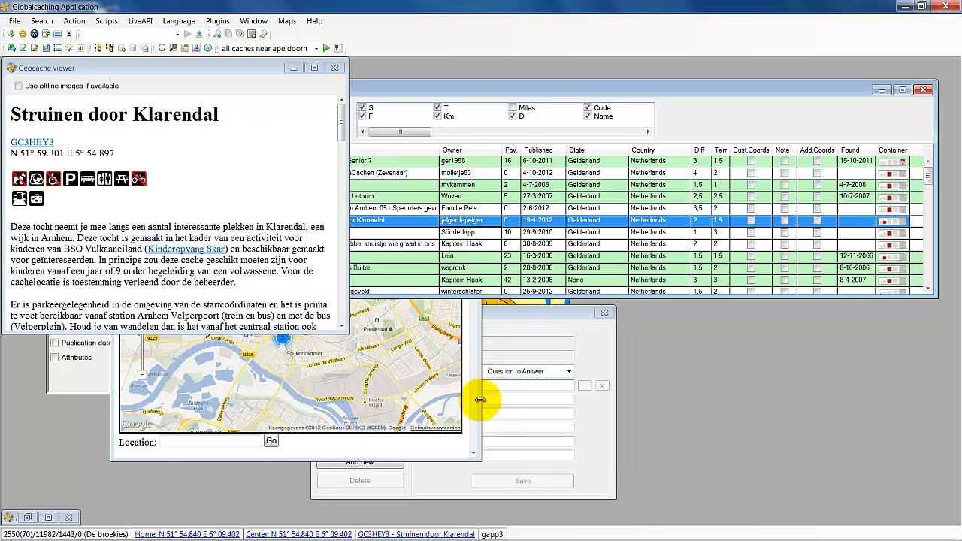
Move the Google map window lower and show Heerlijkheid Lathum in the Geocache viewer, brought to the front
click(452, 448)
drag(326, 151, 326, 191)
click(557, 196)
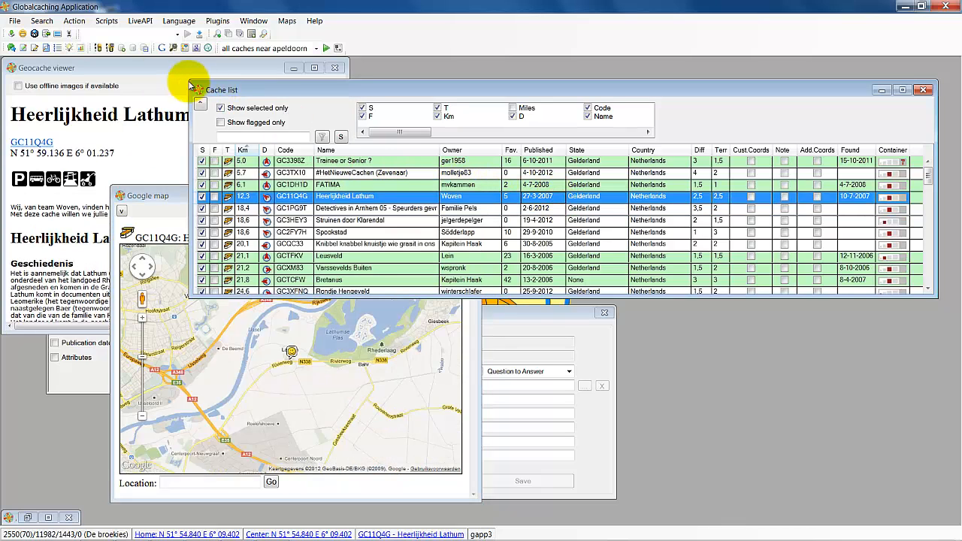
click(148, 68)
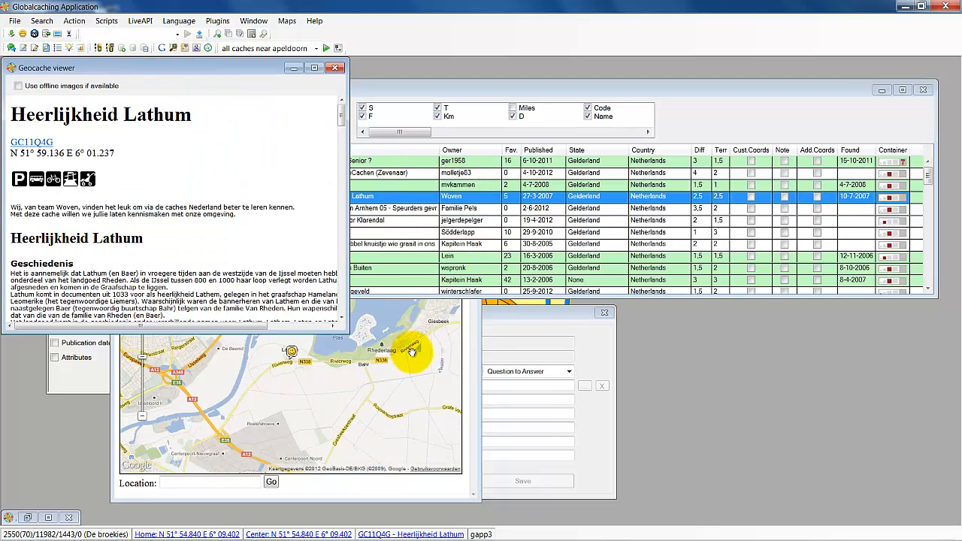
Open the HTML Editor, enter the sample lines "sdasdf" and "asdfsd", and make the letters "dfs" bold
click(246, 20)
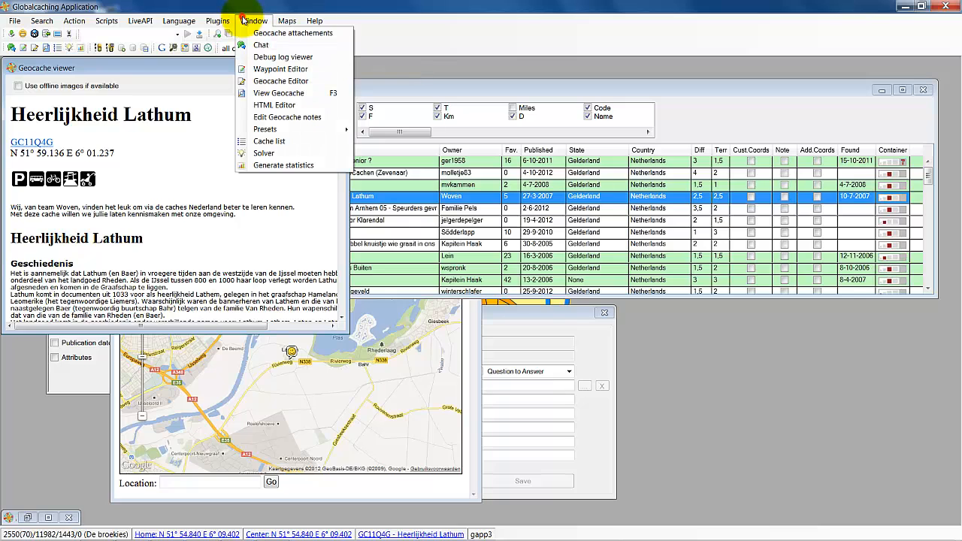
click(275, 105)
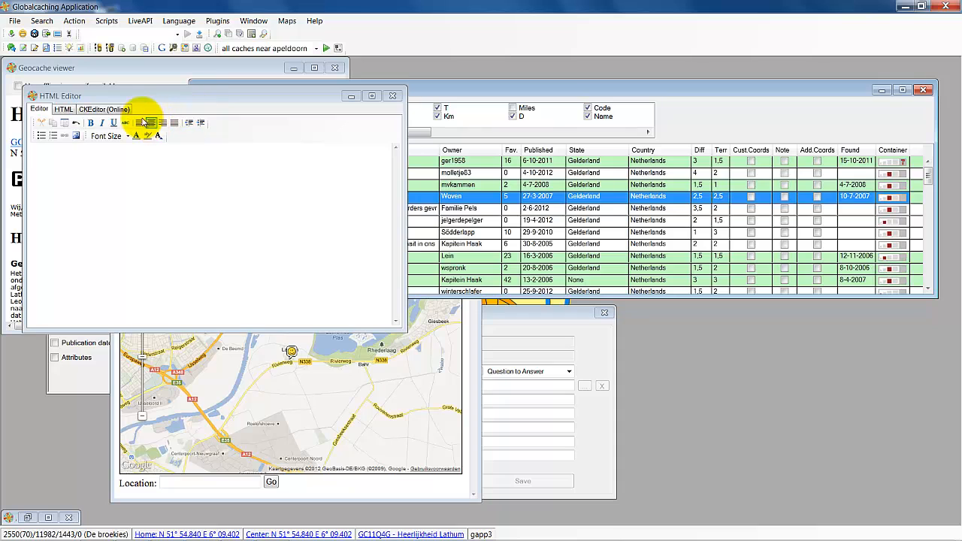
click(61, 110)
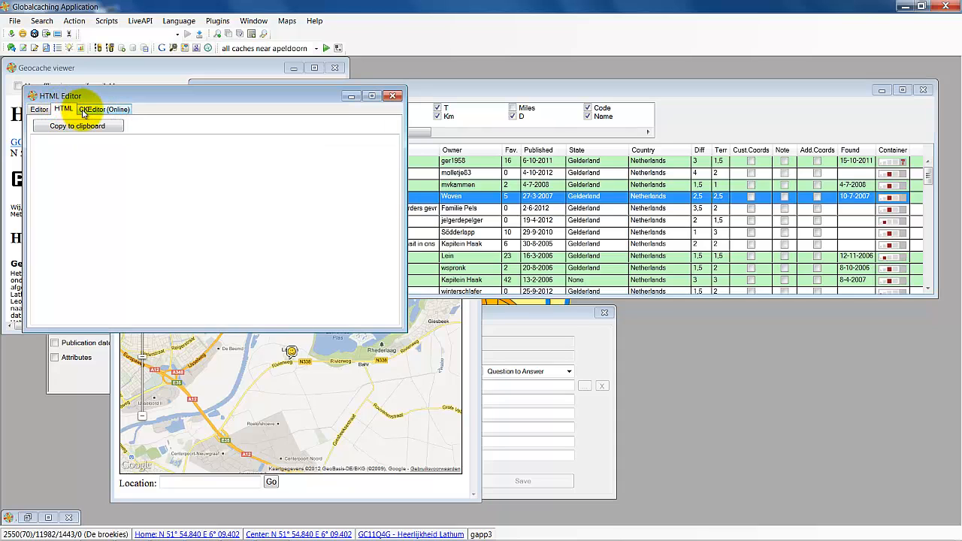
click(35, 109)
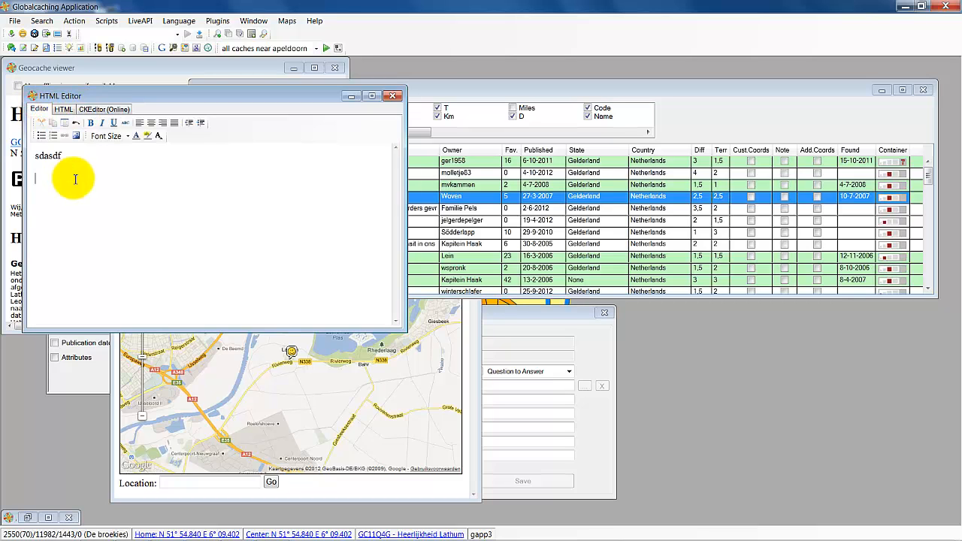
drag(58, 179, 43, 178)
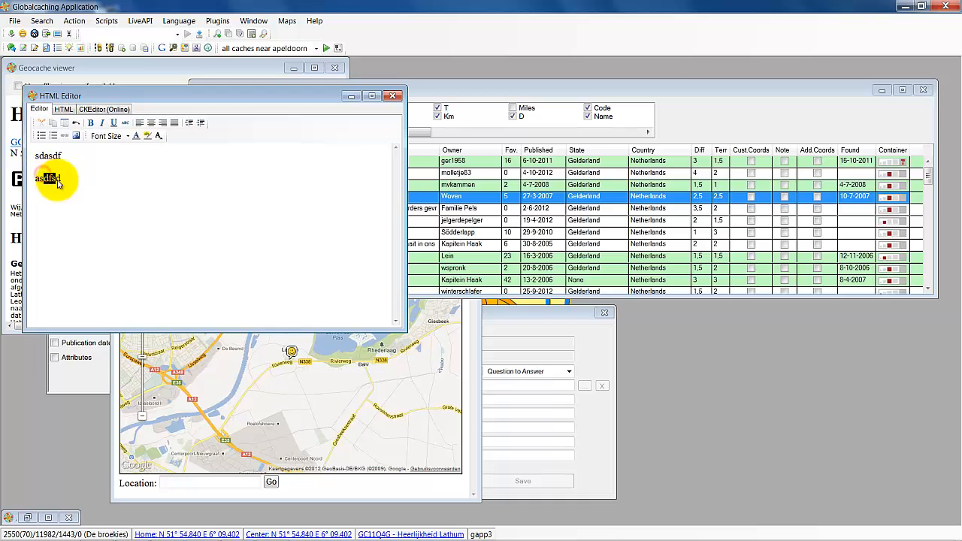
click(90, 123)
click(95, 181)
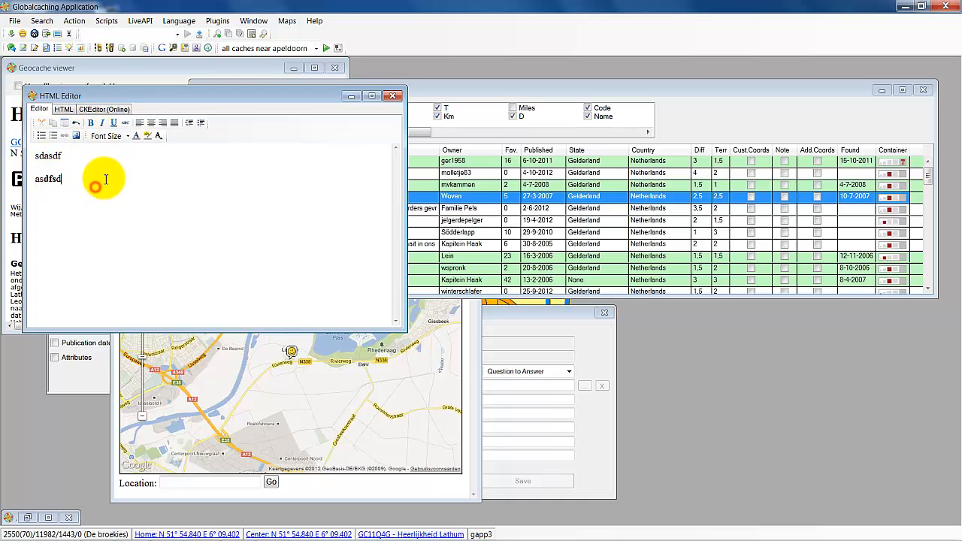
Examine the generated HTML source of the sample text, select it all, and close the HTML Editor
click(64, 109)
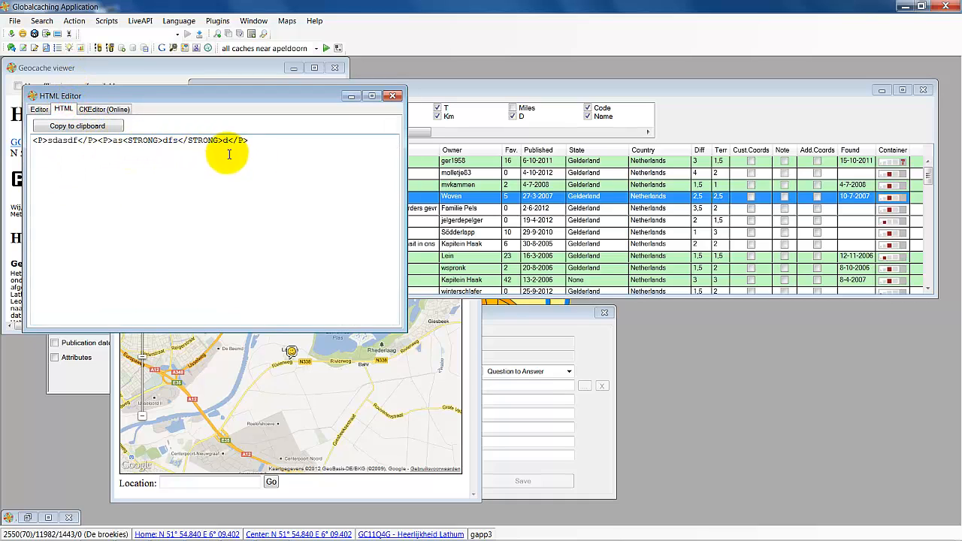
drag(267, 148, 28, 150)
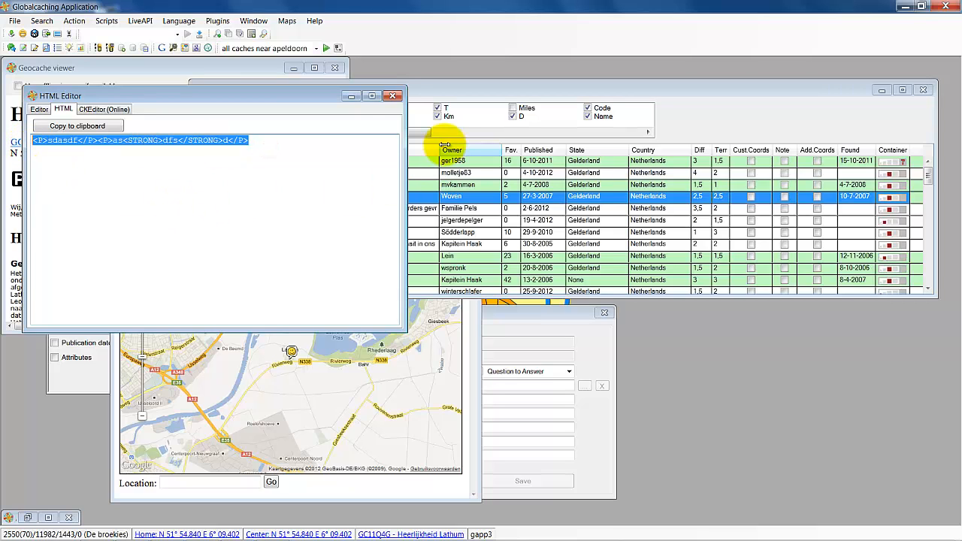
click(392, 97)
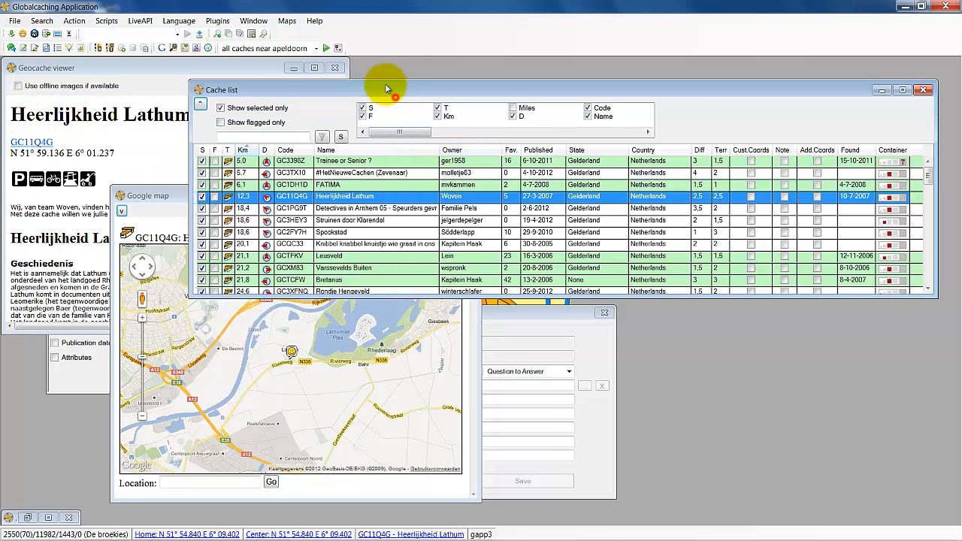
Open the Geocache note editor for Heerlijkheid Lathum, enter the note "test" and save it
click(253, 21)
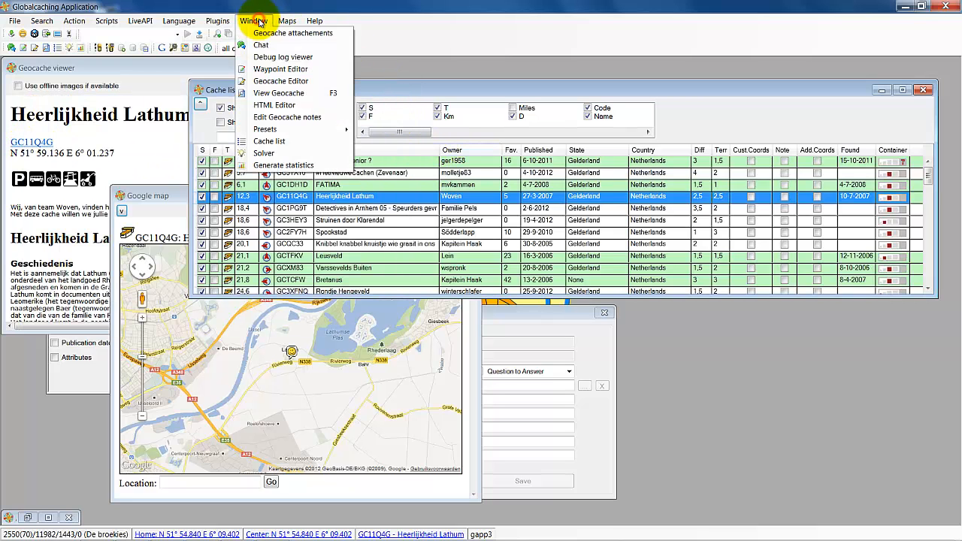
click(291, 120)
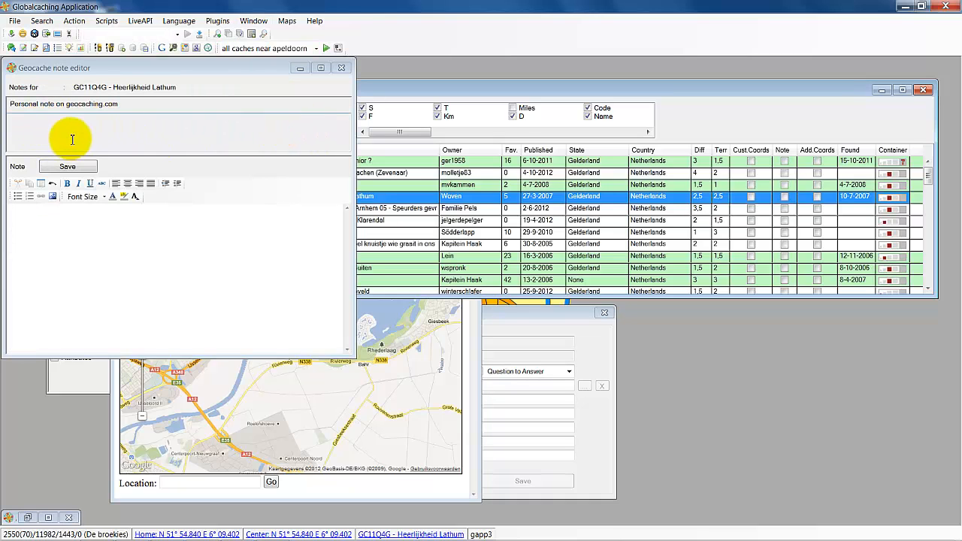
click(111, 245)
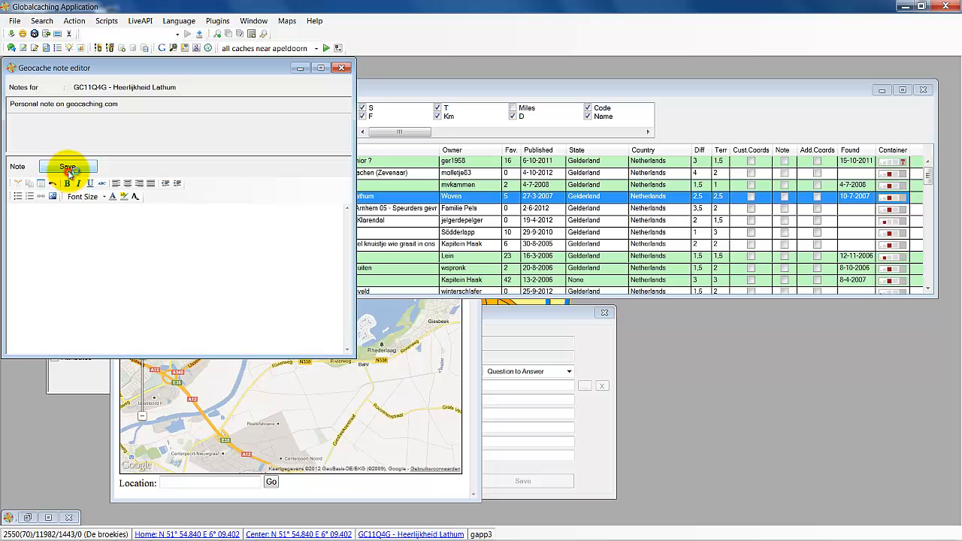
Check the saved note by switching to FATIMA and back to Heerlijkheid Lathum, and close the note editor
click(501, 186)
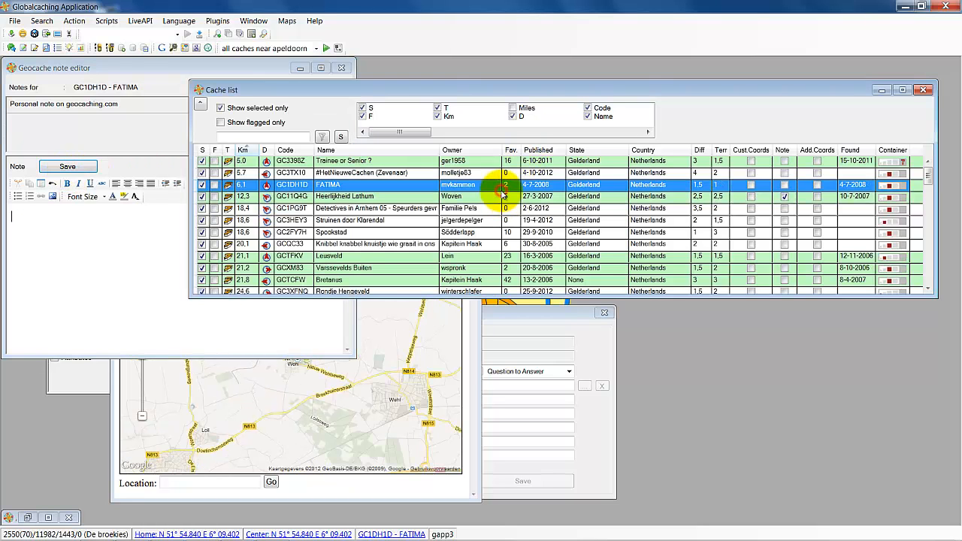
click(503, 196)
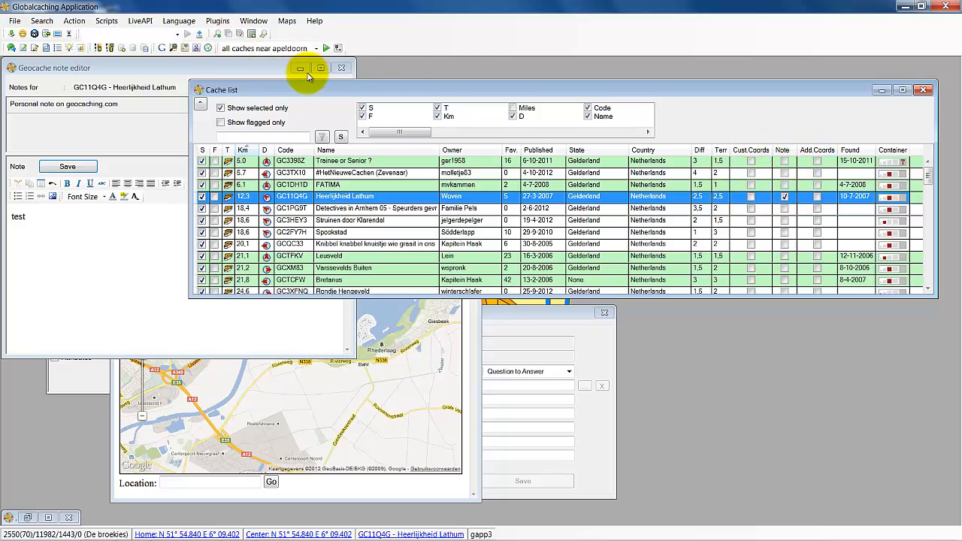
click(341, 68)
Apply the Splitscreen preset to arrange the windows
click(230, 21)
mouse_move(253, 21)
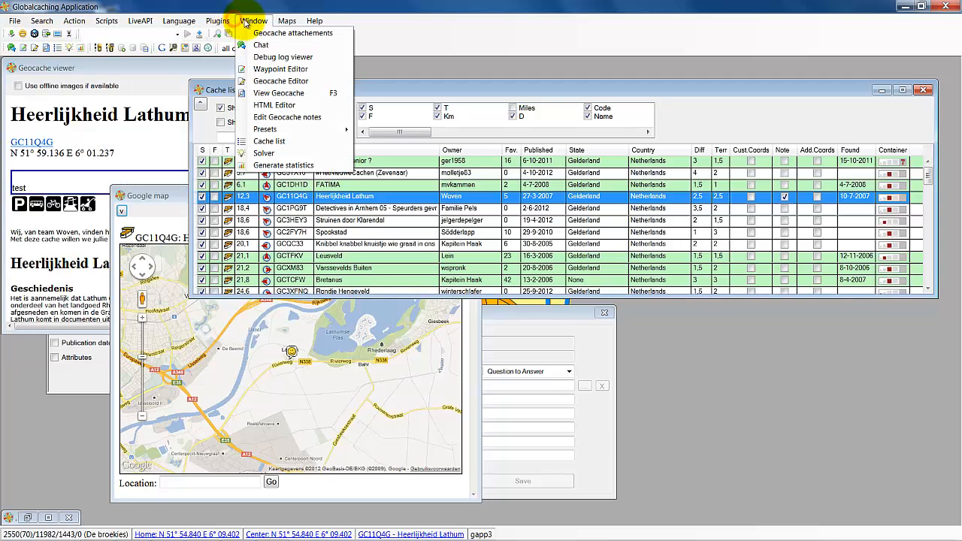
mouse_move(271, 130)
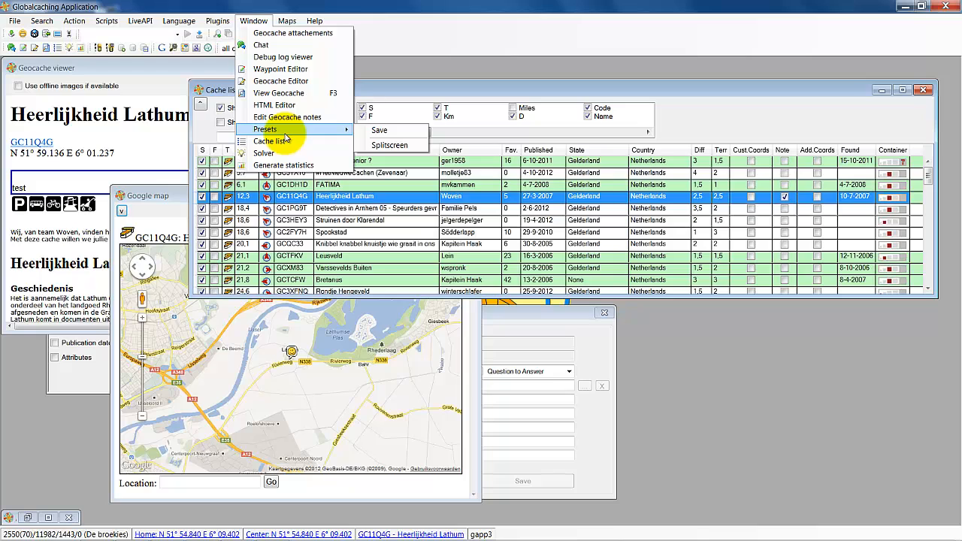
click(386, 147)
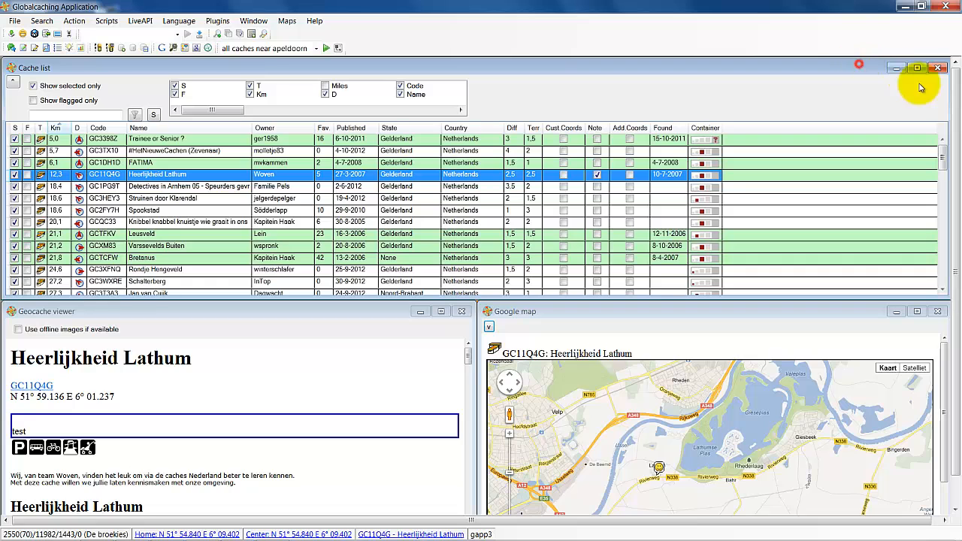
Narrow the Cache list to about half width, and open the Geocache Editor in the freed space beside it
drag(949, 110, 482, 172)
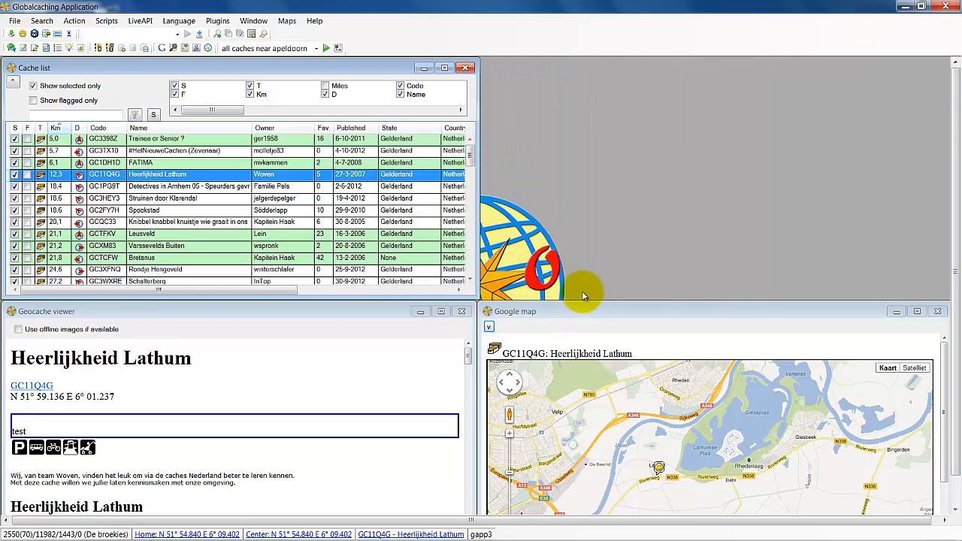
drag(580, 274, 670, 307)
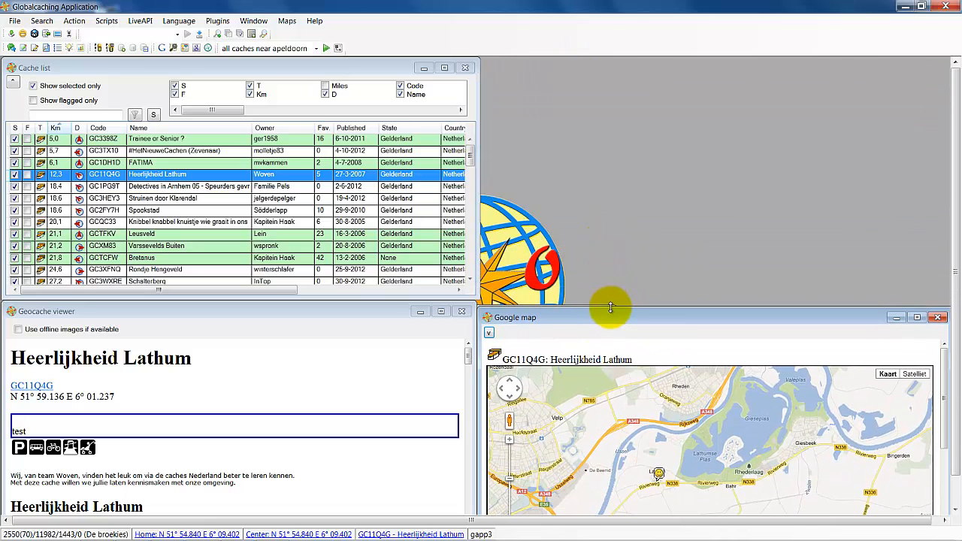
click(253, 21)
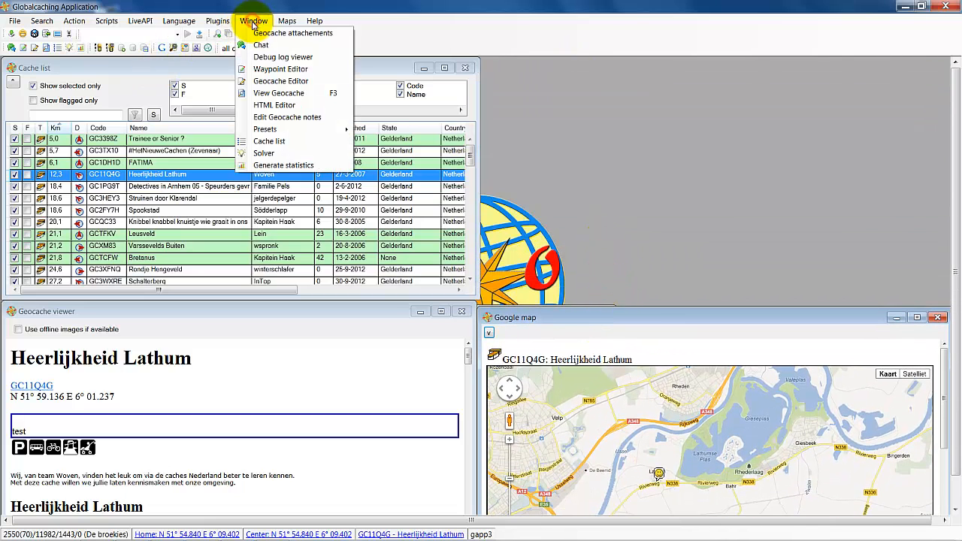
click(280, 80)
drag(271, 191, 707, 80)
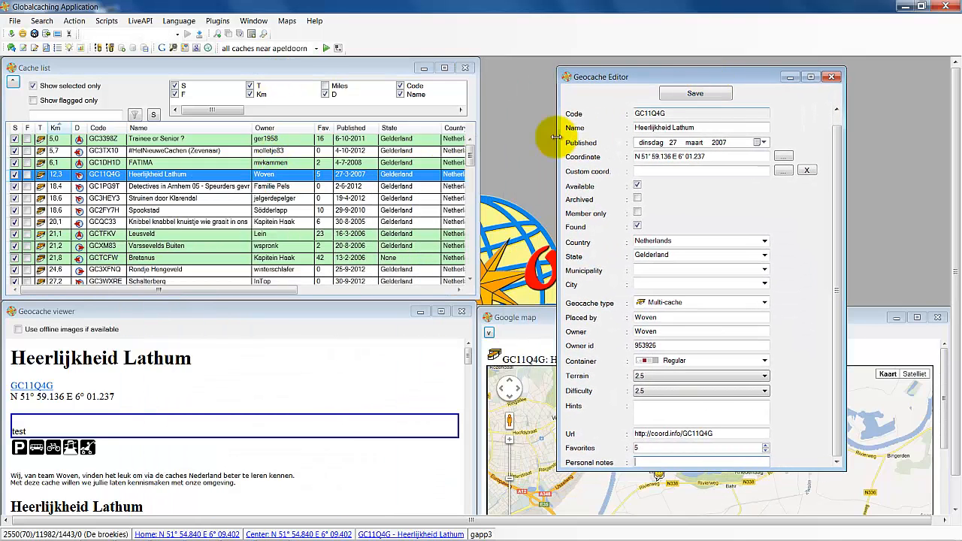
Save the current window arrangement as a preset named "test screen"
click(252, 21)
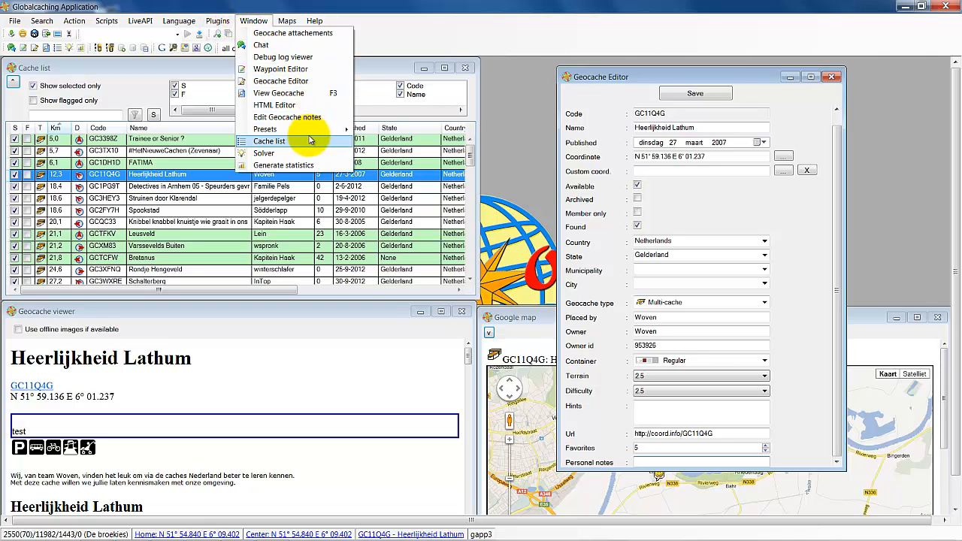
mouse_move(319, 128)
click(371, 129)
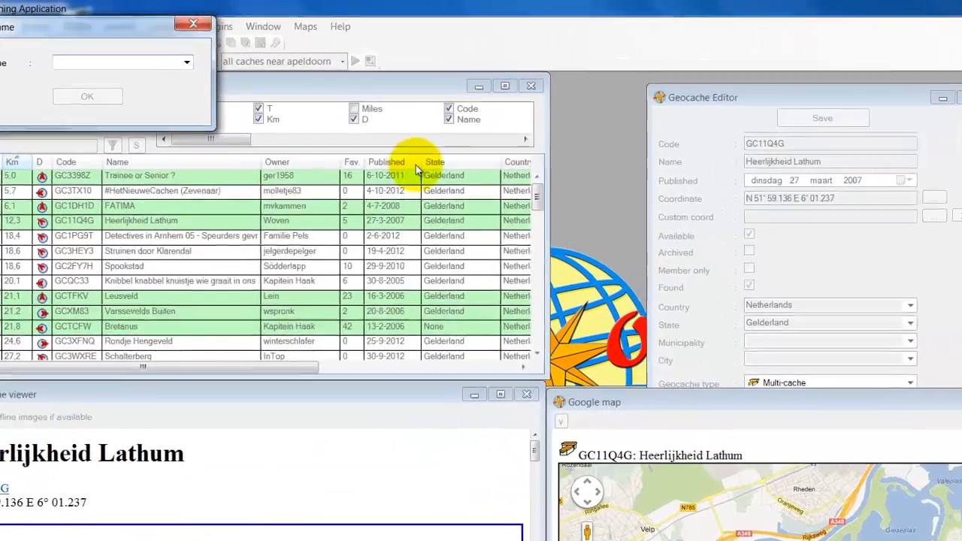
text(test screen)
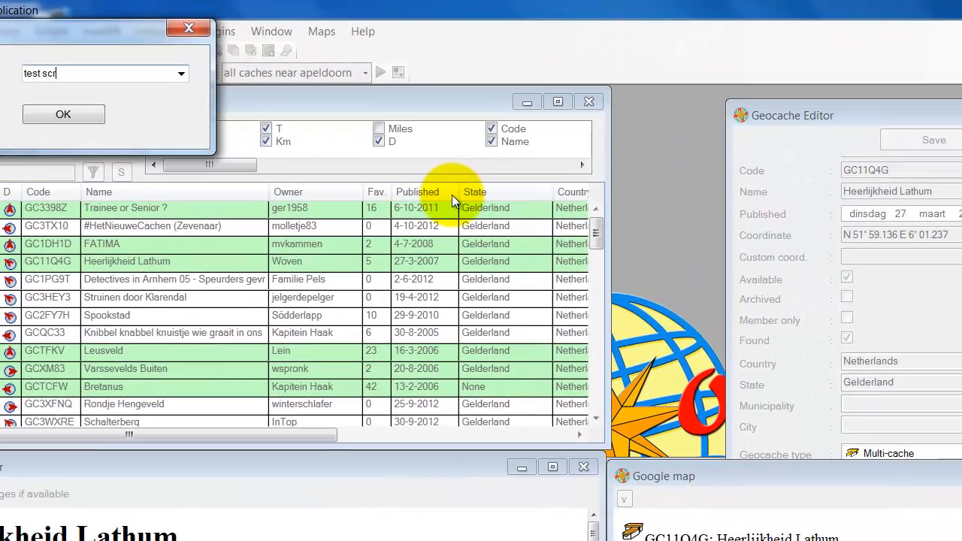
click(63, 114)
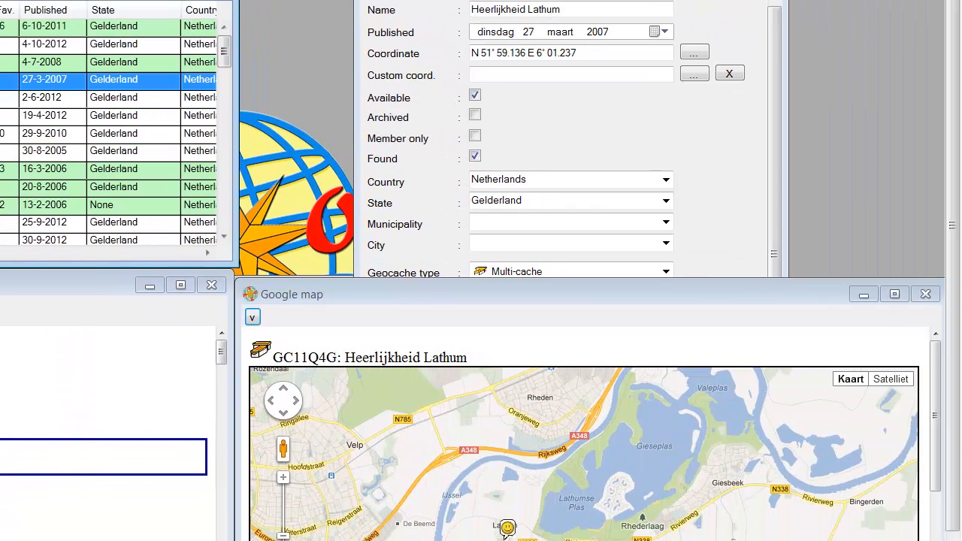
Close the Geocache Editor and restore the window arrangement by applying the "test screen" preset
click(874, 60)
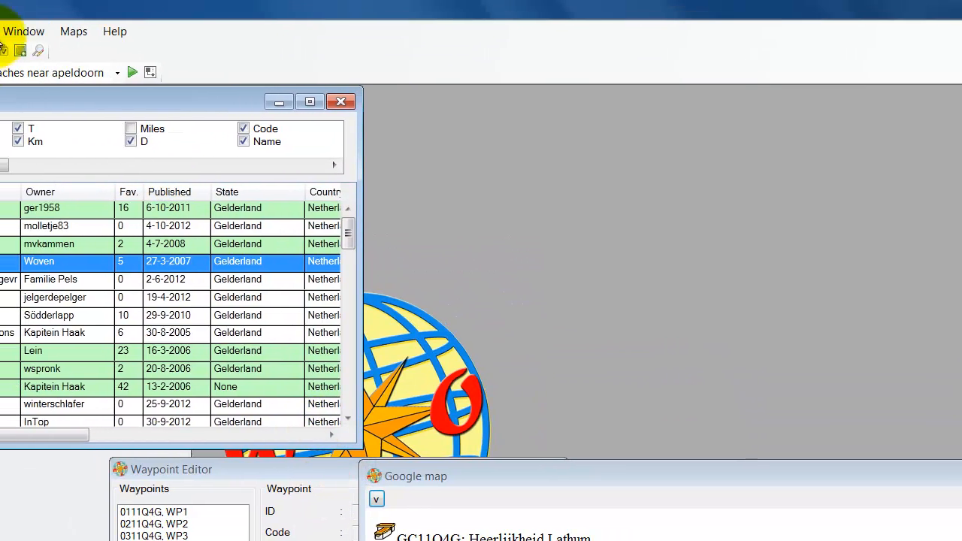
click(36, 34)
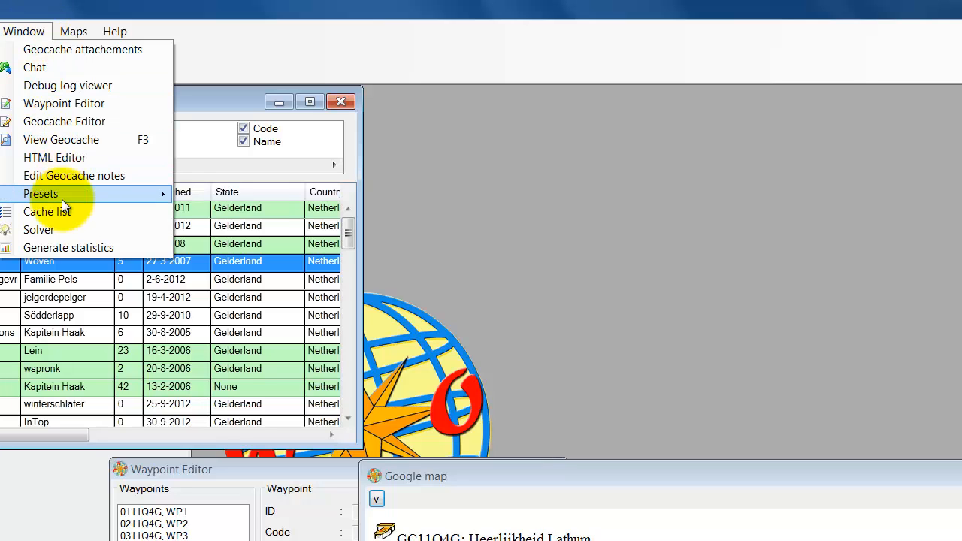
mouse_move(61, 199)
click(228, 235)
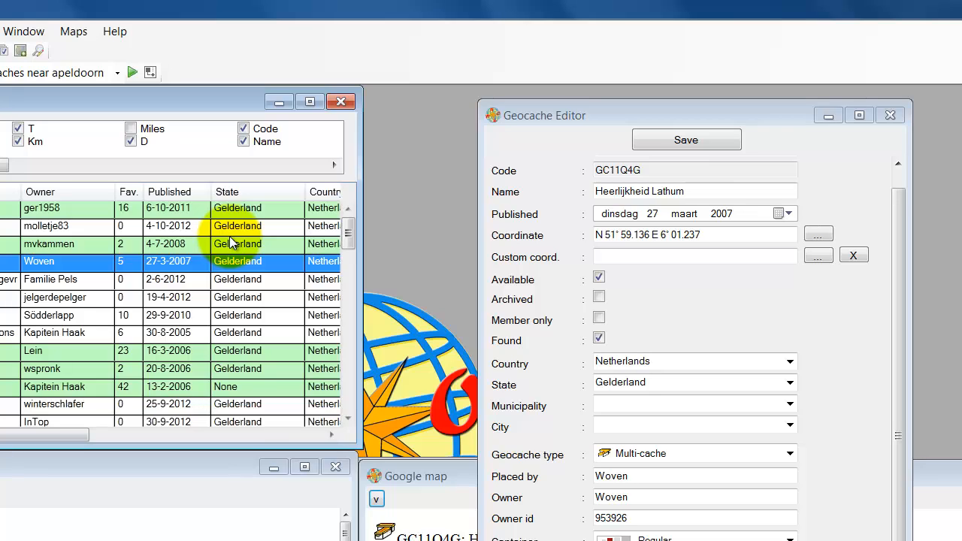
Bring the Cache list window to the front and shift it slightly from its place
click(47, 35)
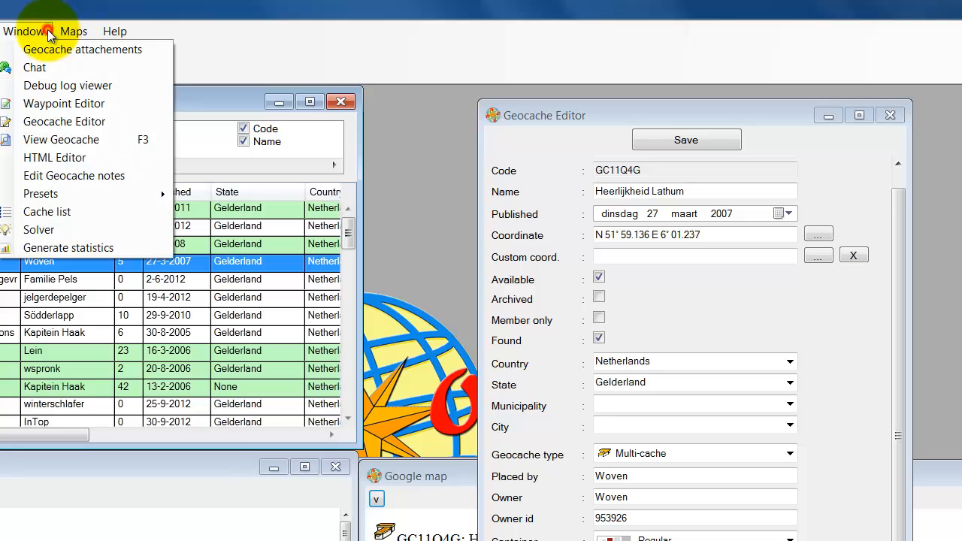
click(64, 214)
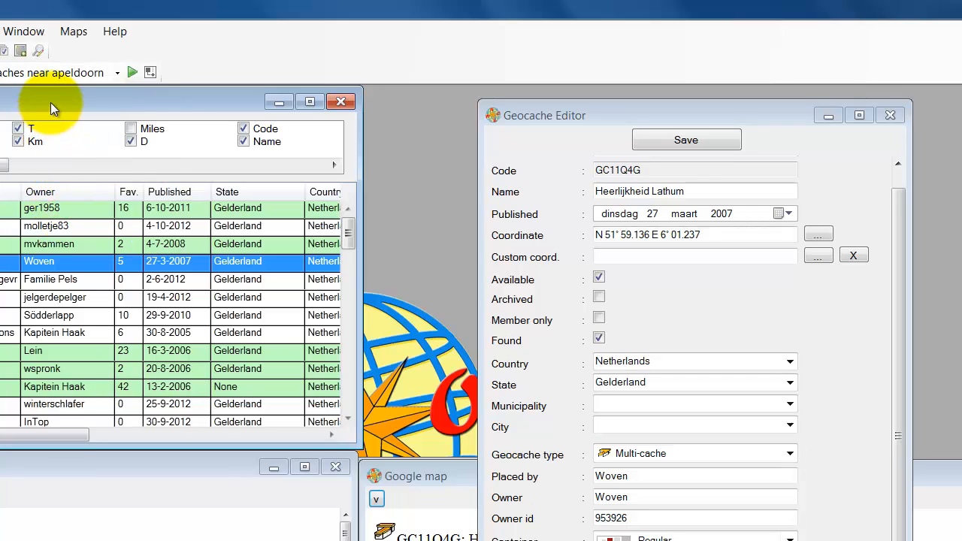
mouse_move(50, 102)
mouse_down()
mouse_move(69, 101)
mouse_move(67, 109)
mouse_up()
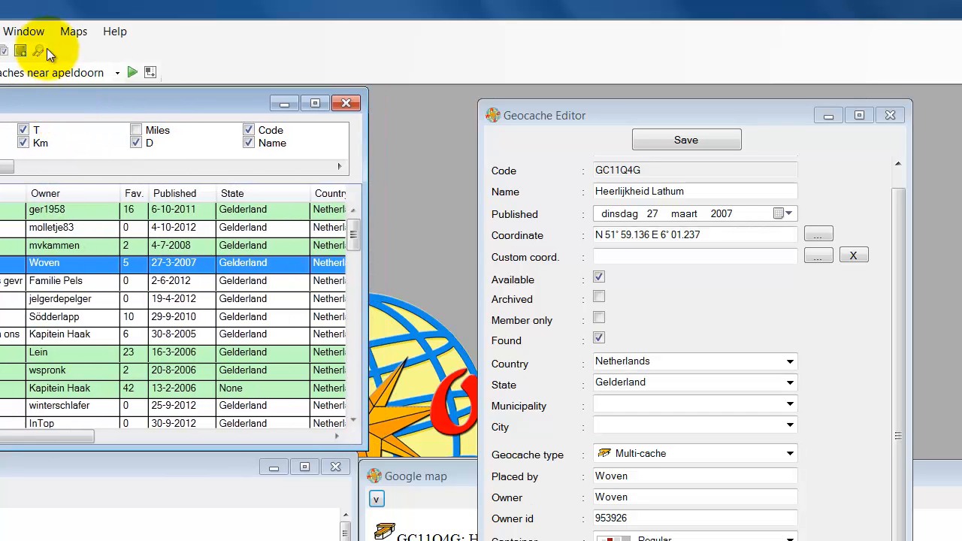
Open the Solver and enter the text "test" to convert it with ROT13
click(63, 32)
mouse_move(30, 31)
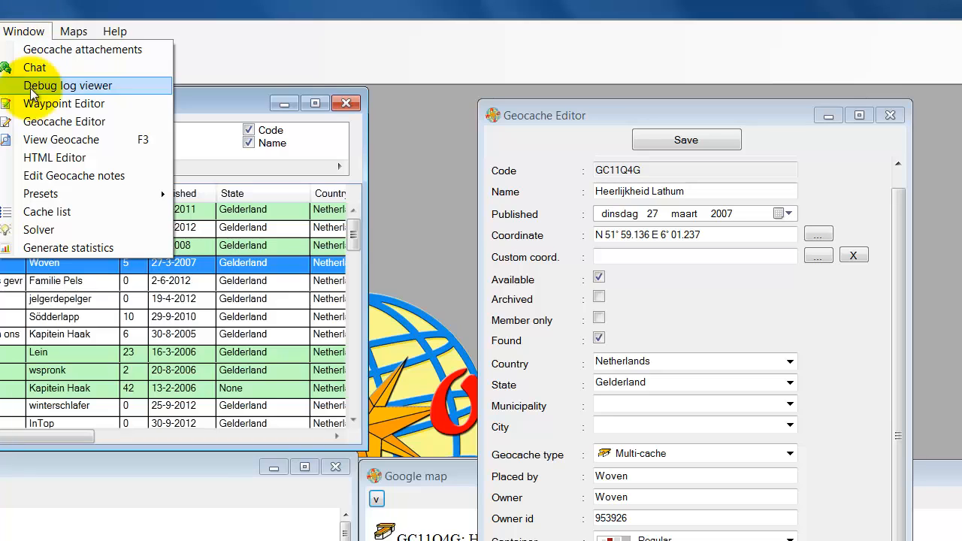
click(62, 231)
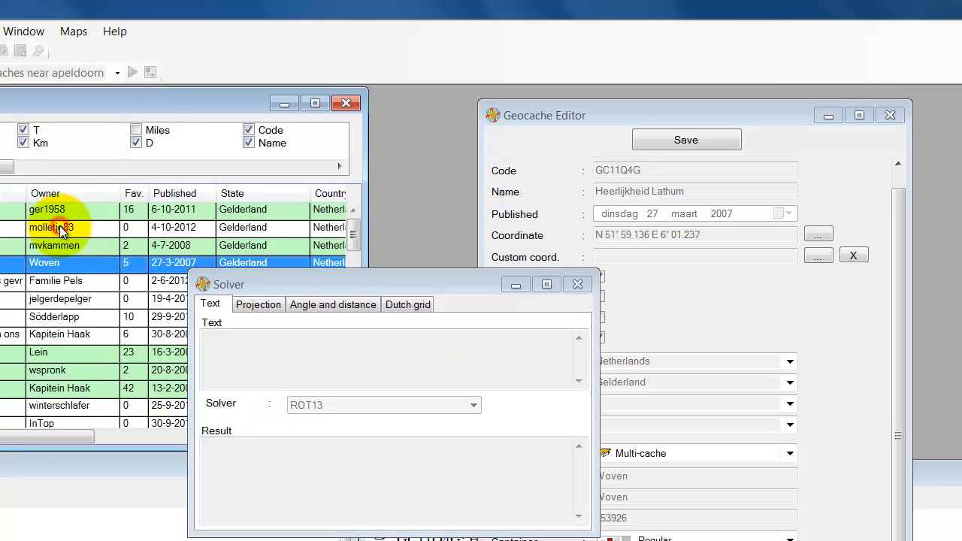
click(257, 342)
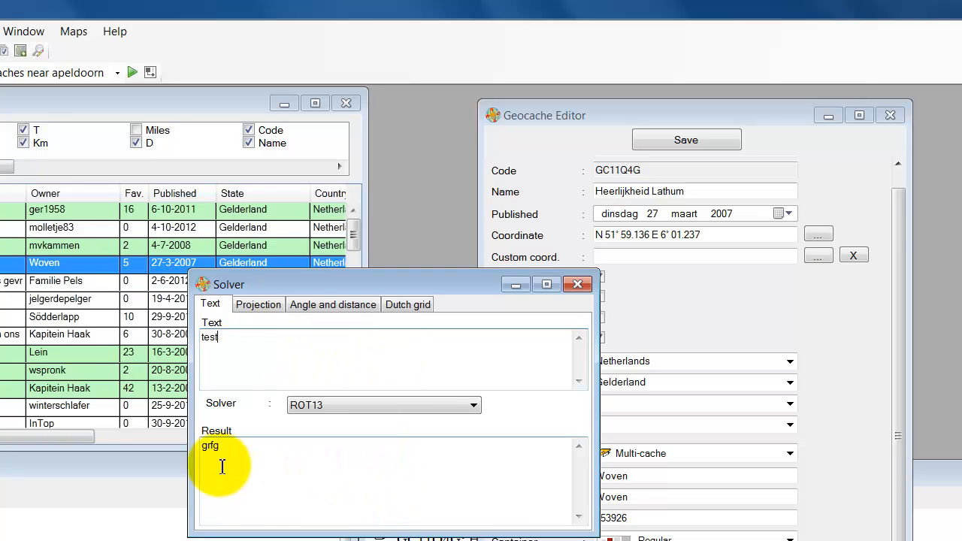
Evaluate the entered text with the Word value solver instead of ROT13
click(340, 406)
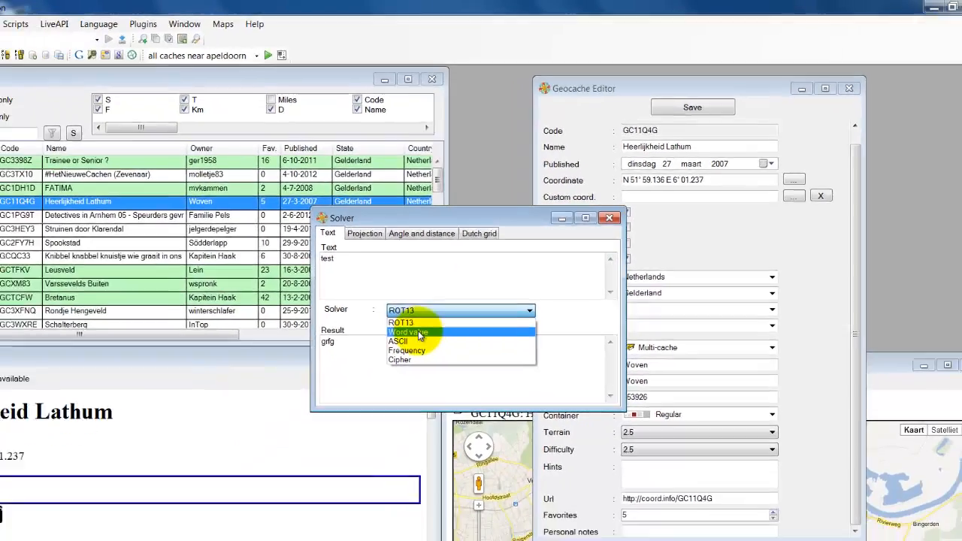
click(315, 433)
click(456, 272)
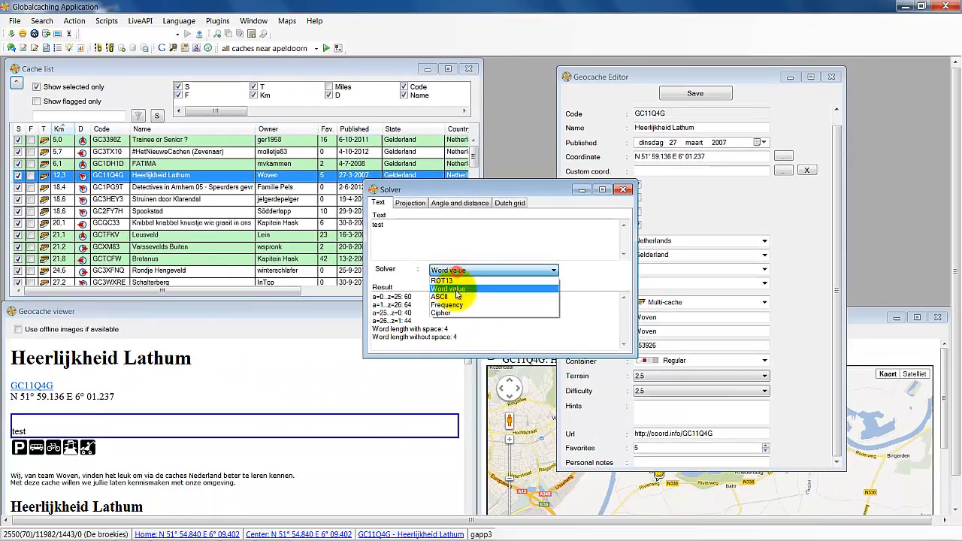
click(458, 293)
Examine the Solver's Projection, Angle and distance, and Dutch grid functions, widening its window to show all fields, and close it
click(410, 204)
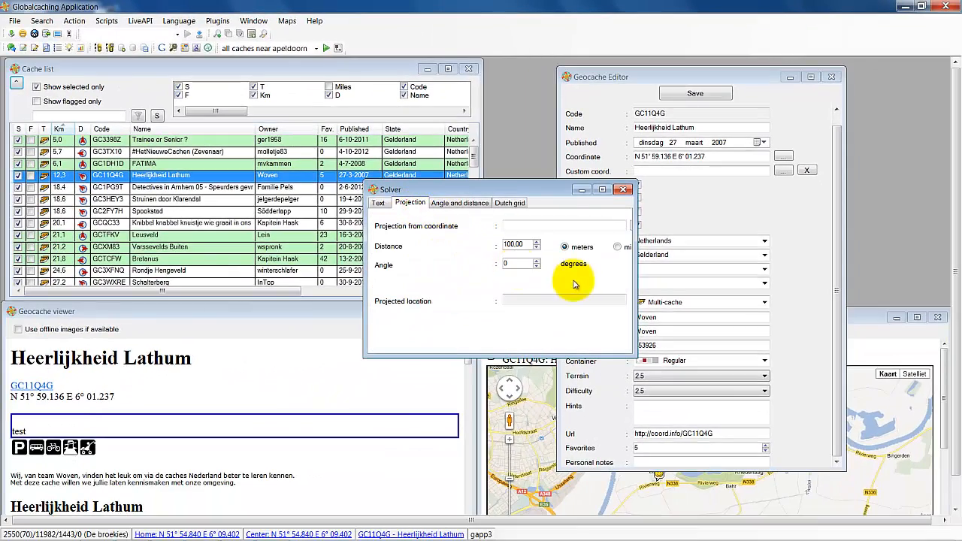
drag(633, 271, 759, 272)
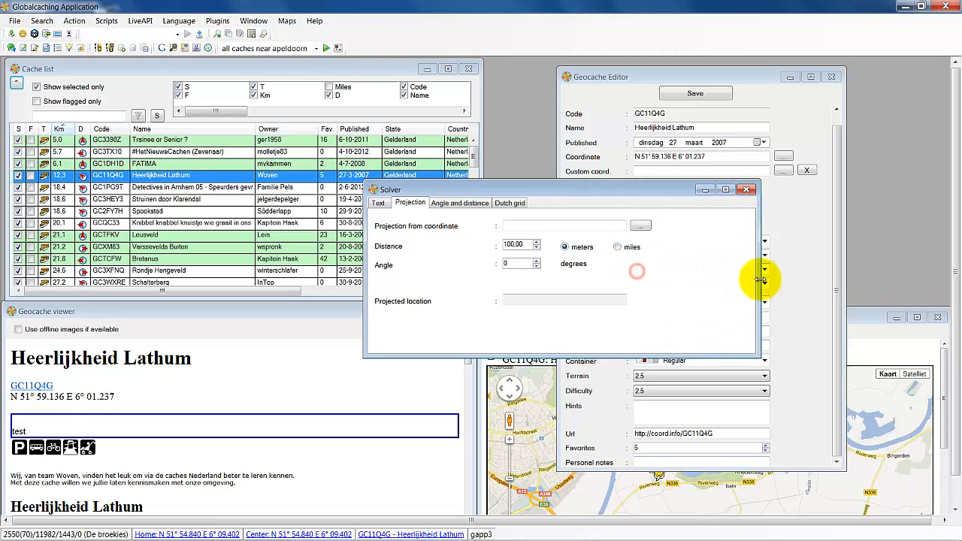
click(444, 203)
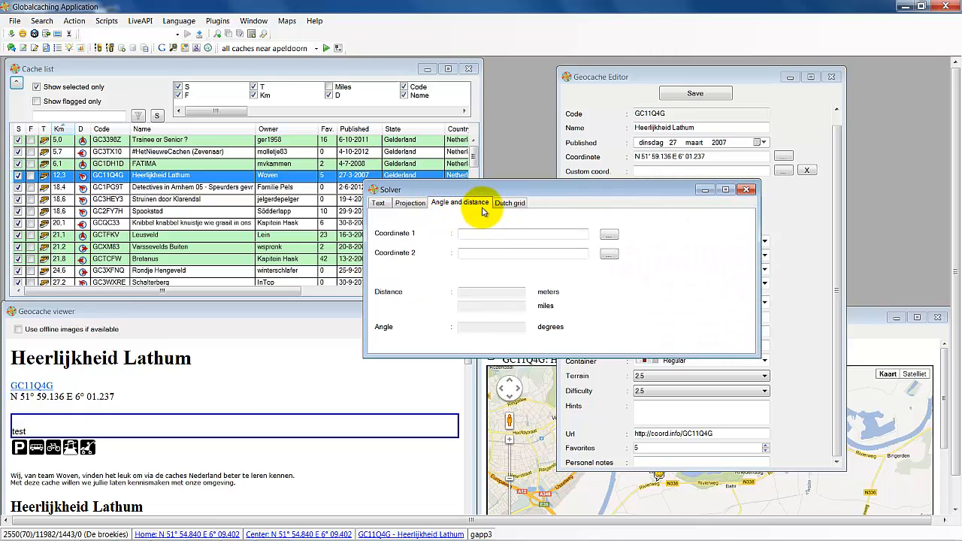
click(509, 202)
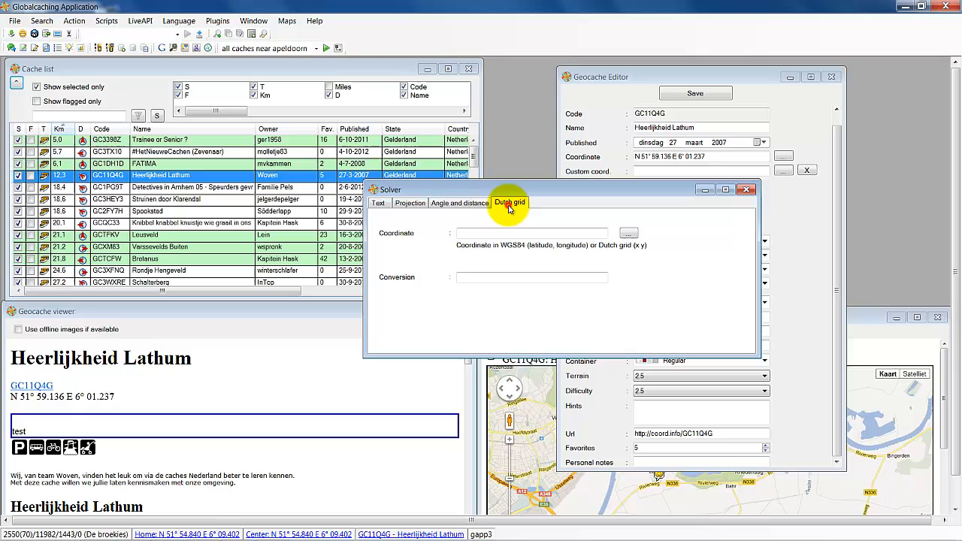
click(447, 203)
click(417, 204)
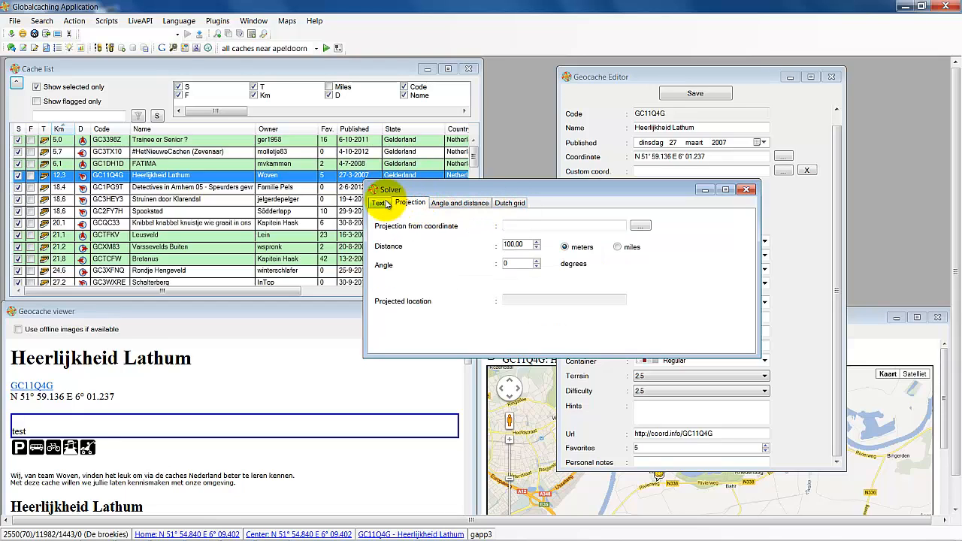
click(746, 193)
Open the Statistics Generator and view the script of the Days cached statistic
click(252, 20)
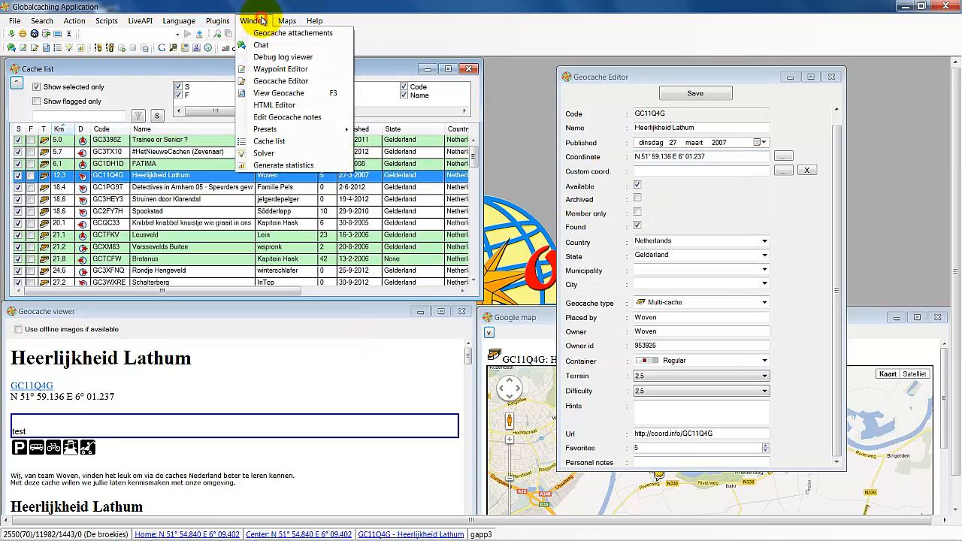
click(275, 165)
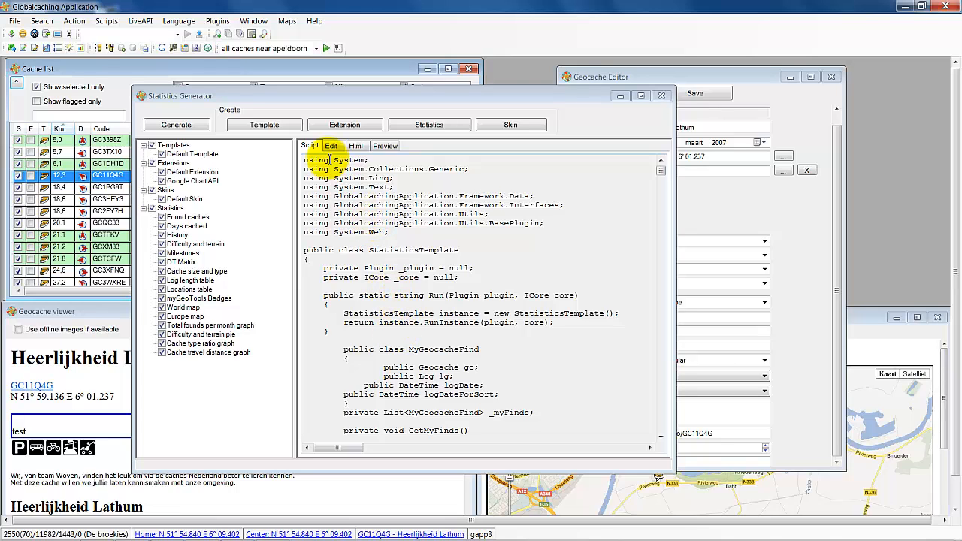
click(187, 226)
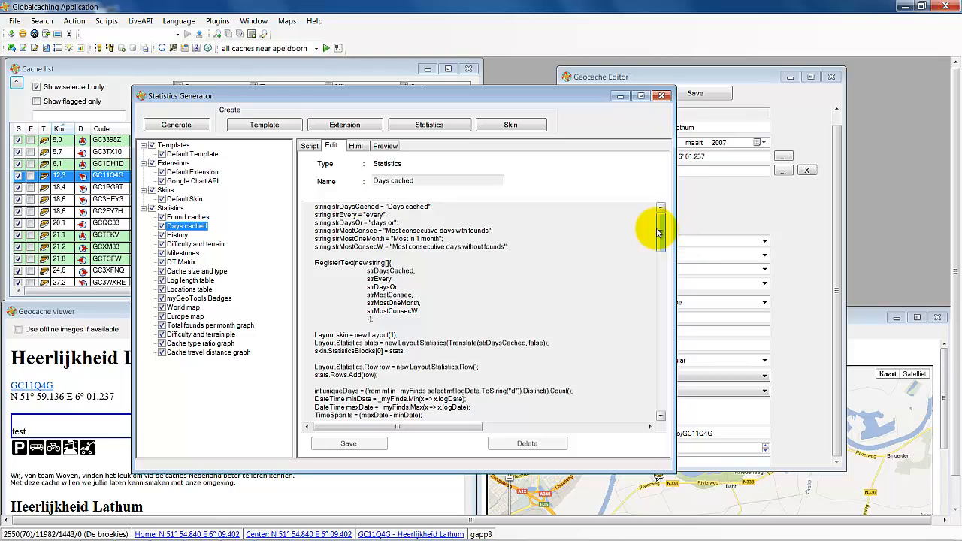
mouse_move(661, 235)
mouse_down()
mouse_move(661, 394)
mouse_move(662, 229)
mouse_up()
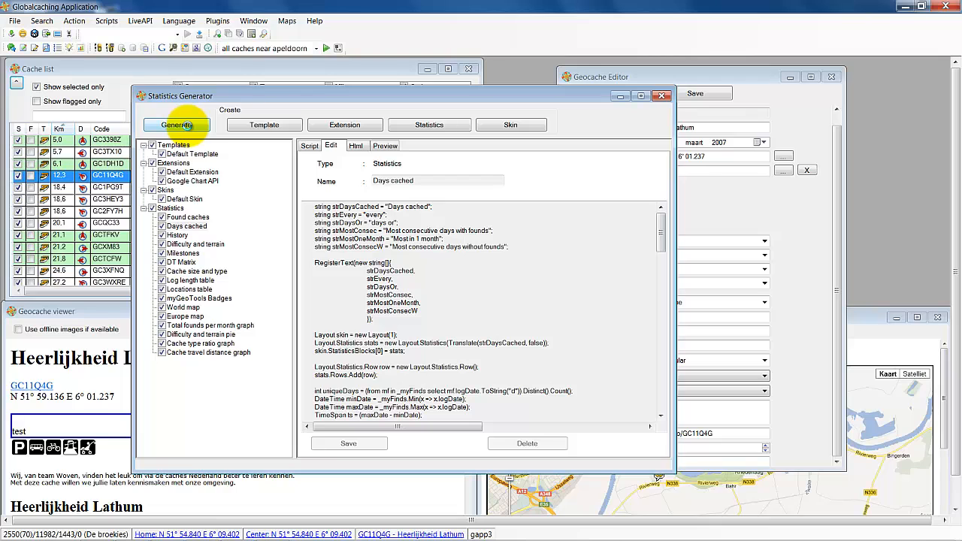
Generate the statistics, widen the generator window to review the preview, and close it
click(177, 125)
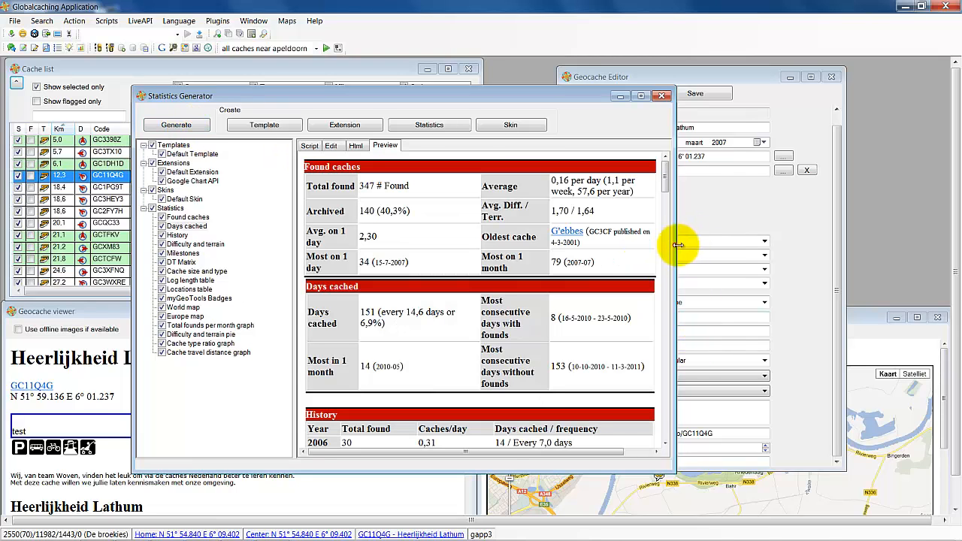
drag(678, 245, 761, 243)
mouse_move(755, 174)
mouse_down()
mouse_move(761, 427)
mouse_move(749, 171)
mouse_up()
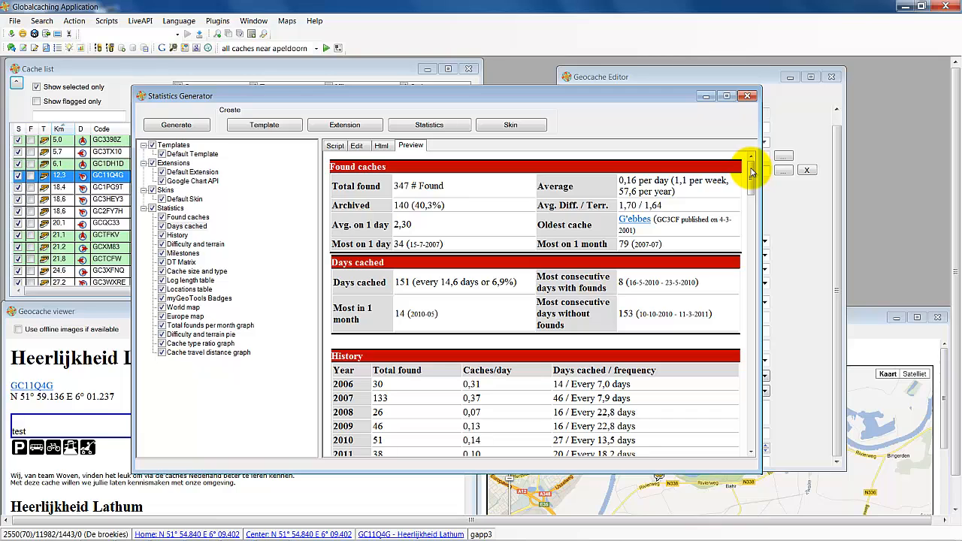
click(746, 97)
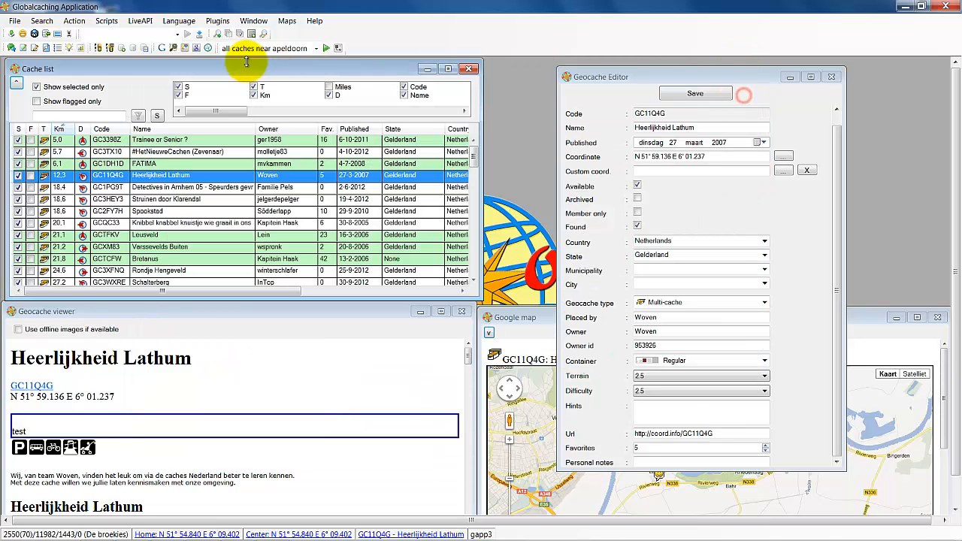
Bring up the Google map window, move it to the middle of the workspace and enlarge it to show the whole map
click(286, 21)
mouse_move(266, 18)
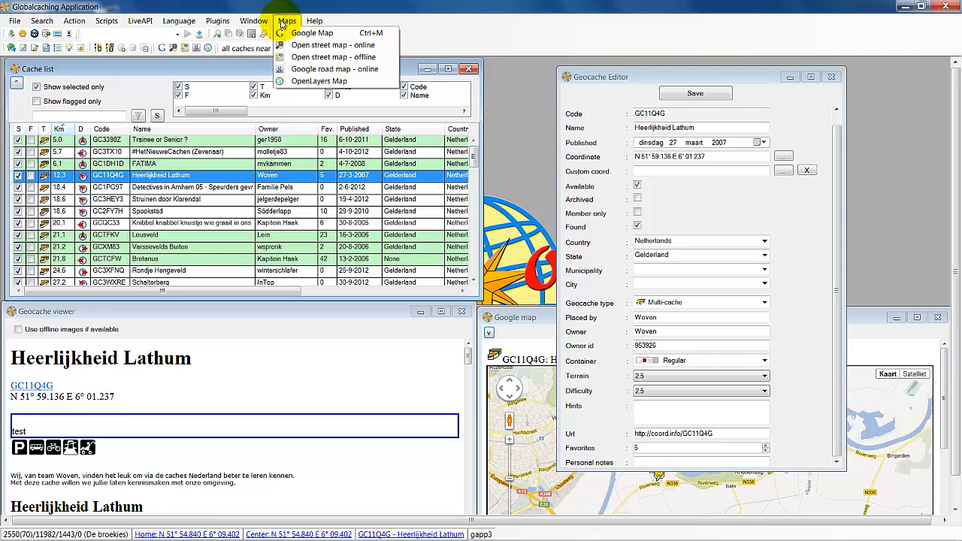
click(299, 33)
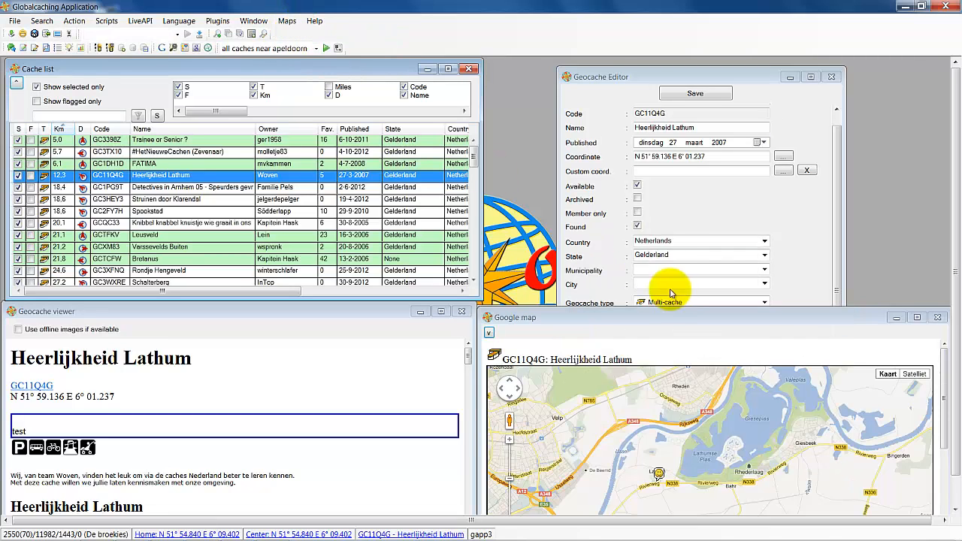
drag(663, 322, 506, 202)
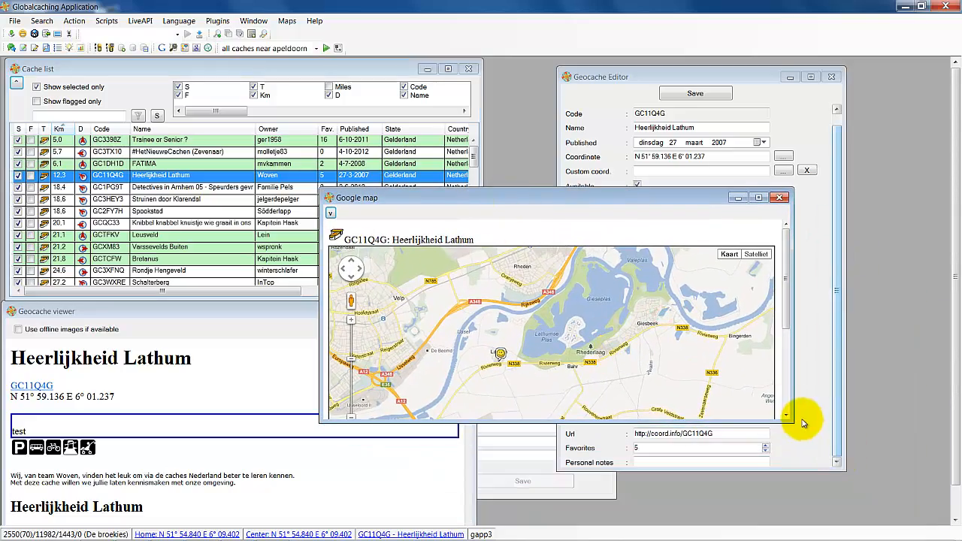
drag(787, 419, 842, 502)
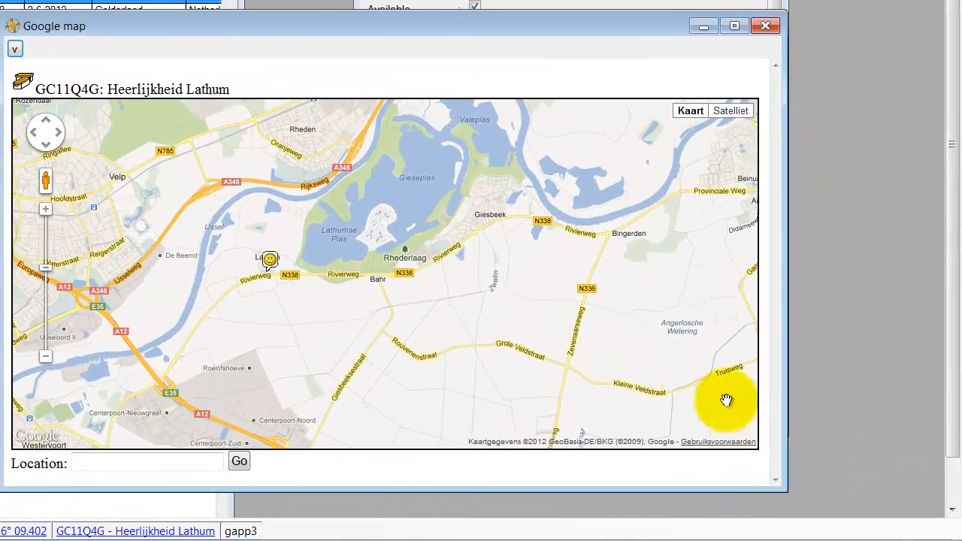
Select the geocache GCQC33 near Arnhem on the Google map, followed by the geocache Bretanus north of Oosterbeek
click(45, 361)
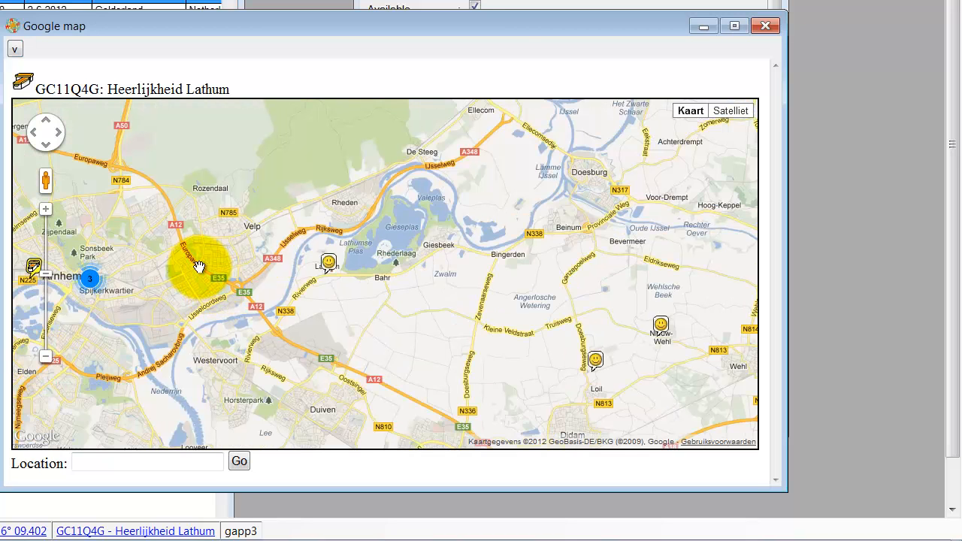
drag(260, 263, 517, 249)
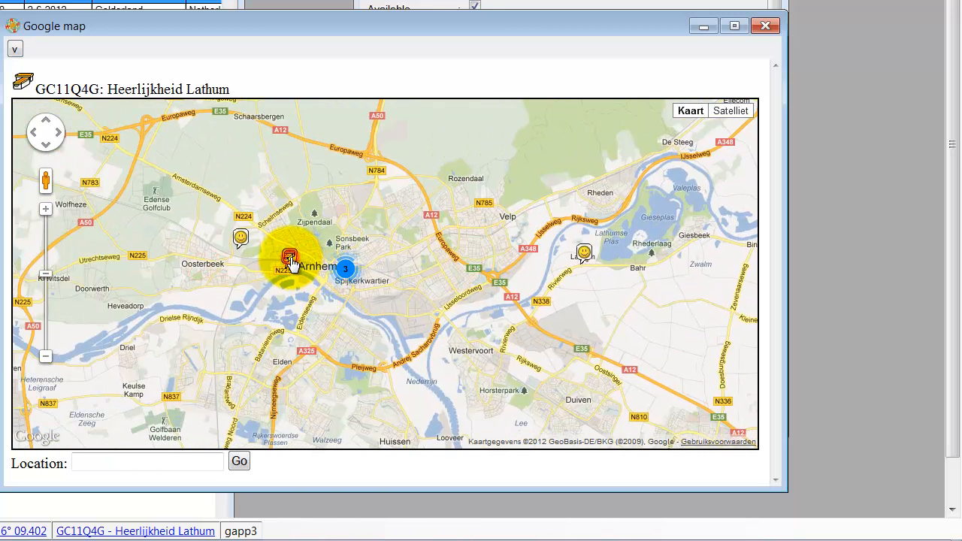
click(291, 263)
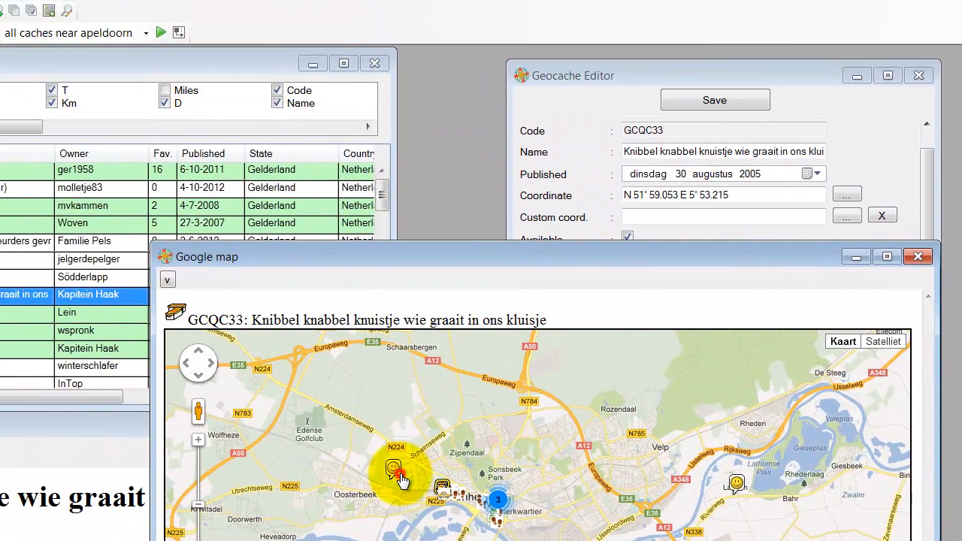
click(400, 477)
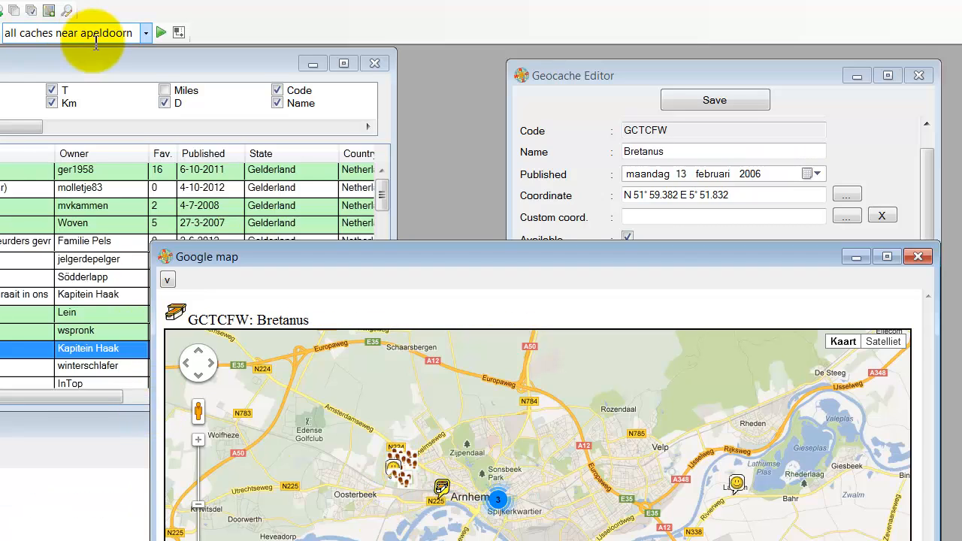
Open the online Open street map and move its window to the middle of the workspace
click(107, 2)
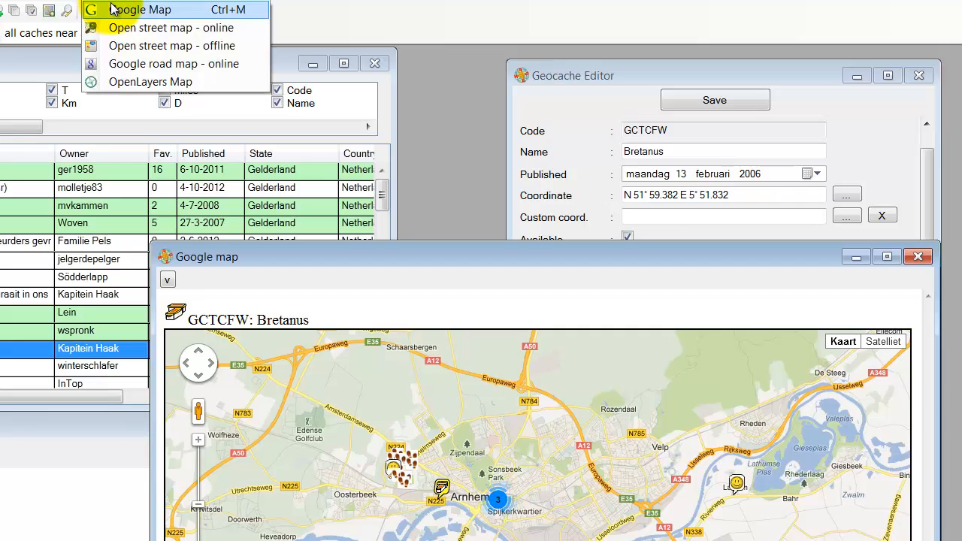
click(116, 27)
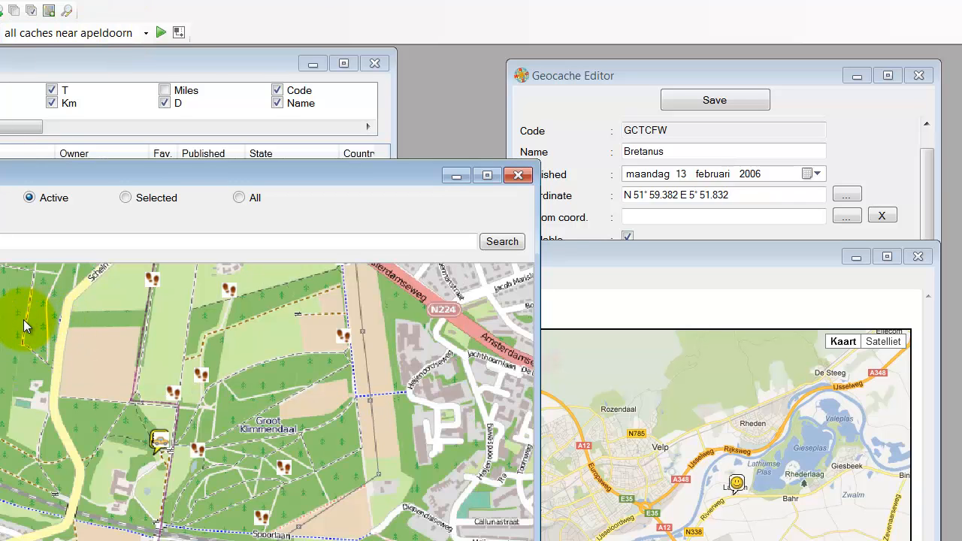
drag(284, 176, 580, 78)
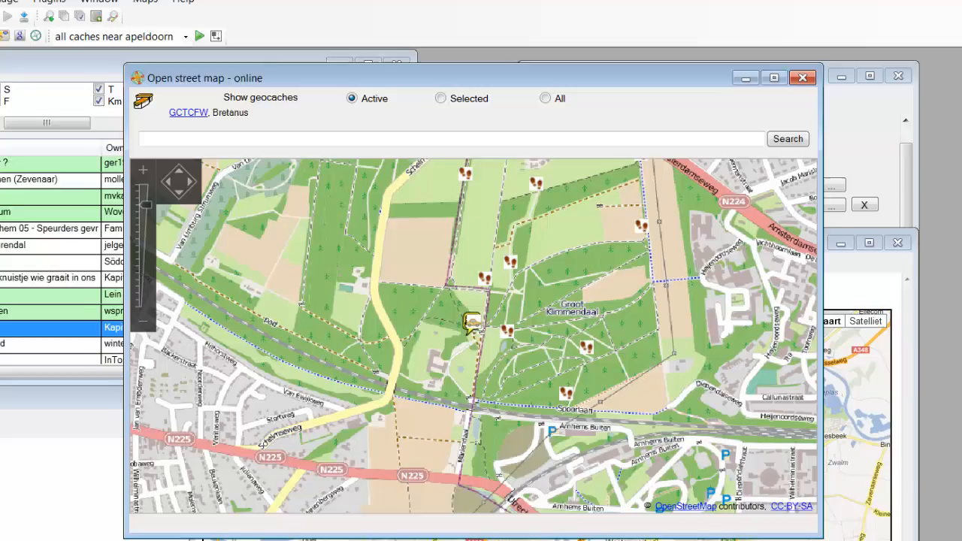
Select the geocache Een blik op de heide near Ede on the Google map and bring the online Open street map forward
click(530, 464)
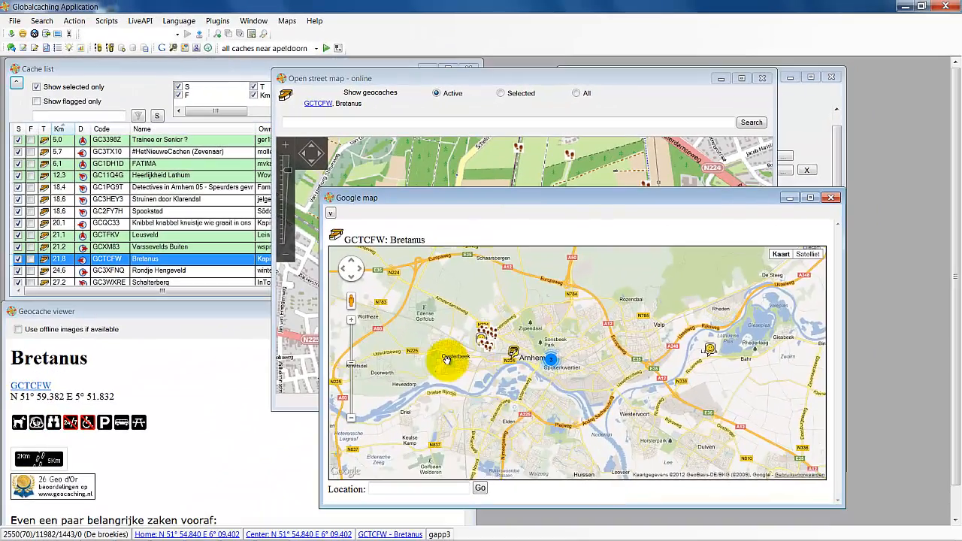
drag(446, 361, 695, 440)
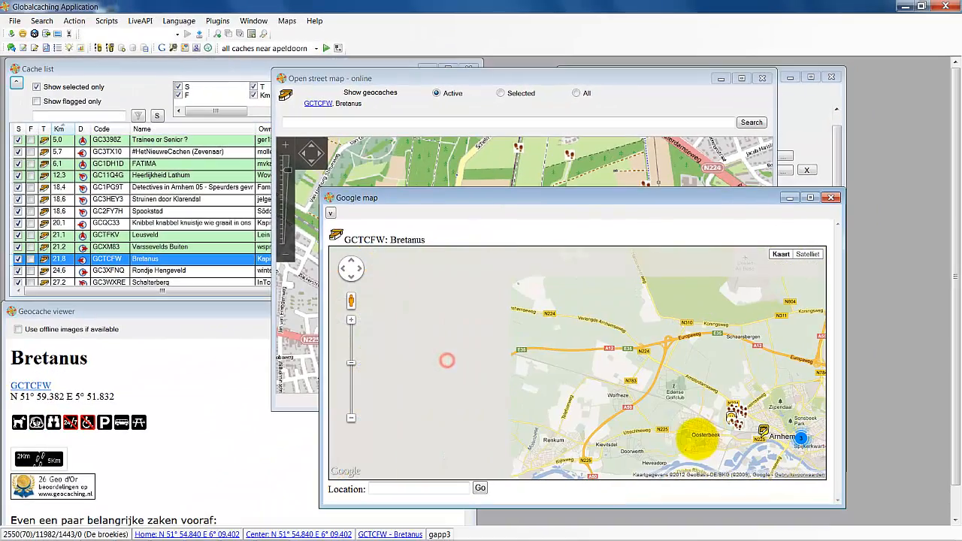
click(524, 290)
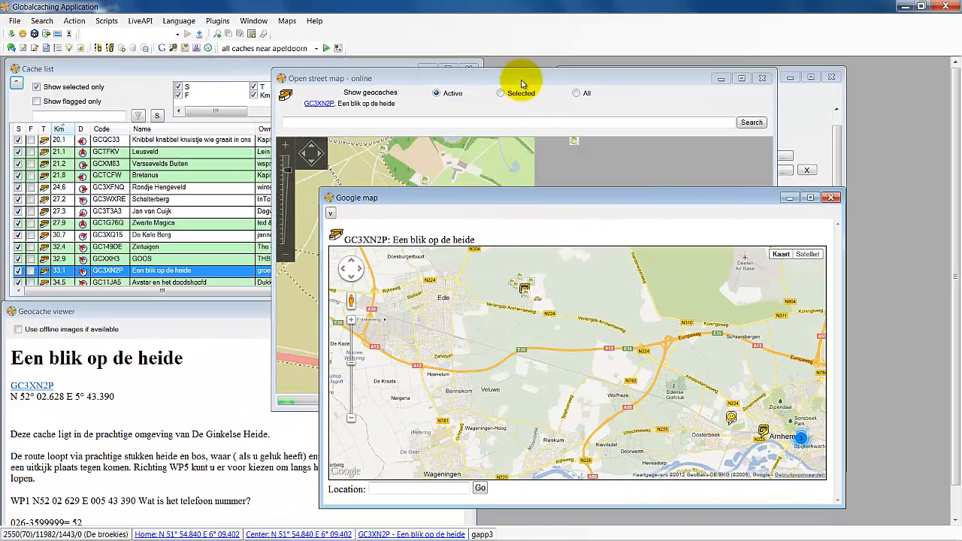
click(521, 79)
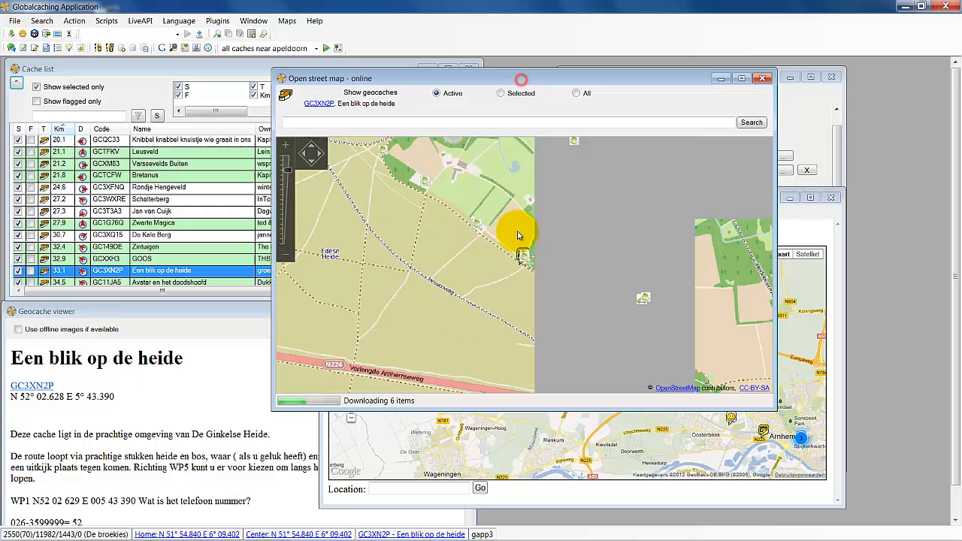
Select Rondje Hengeveld in the cache list and show it on the online Open street map
click(159, 191)
click(159, 190)
click(554, 75)
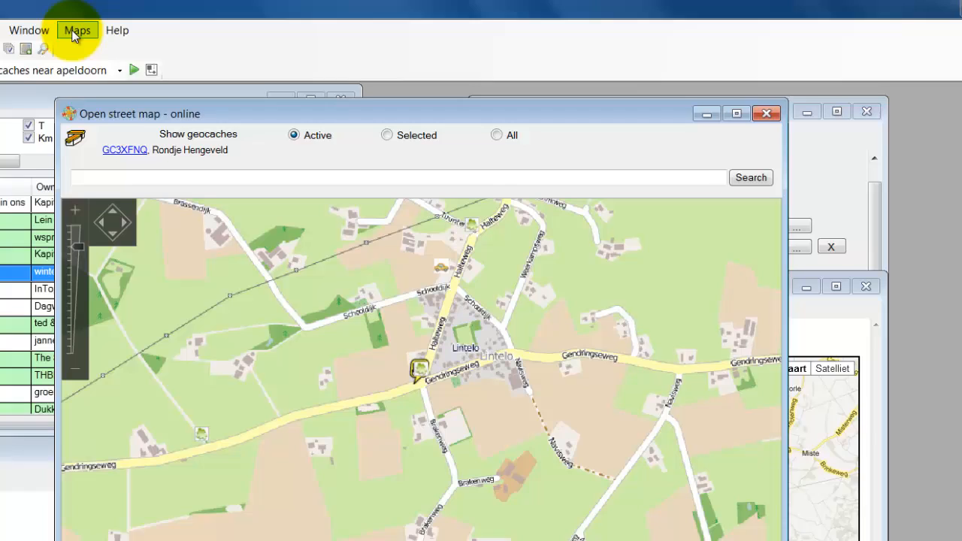
Open the offline Open street map and enlarge its window to show more of the surroundings of Lintelo
click(75, 31)
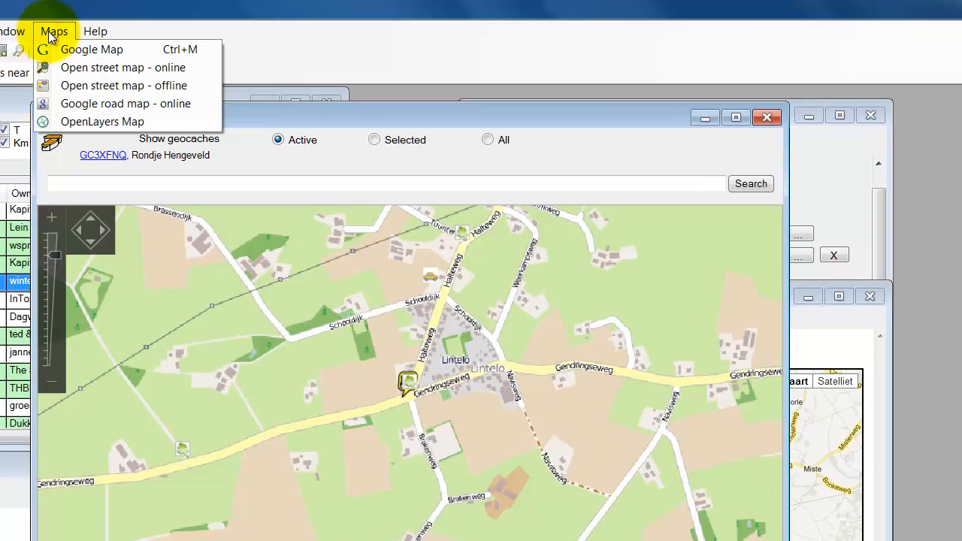
click(95, 84)
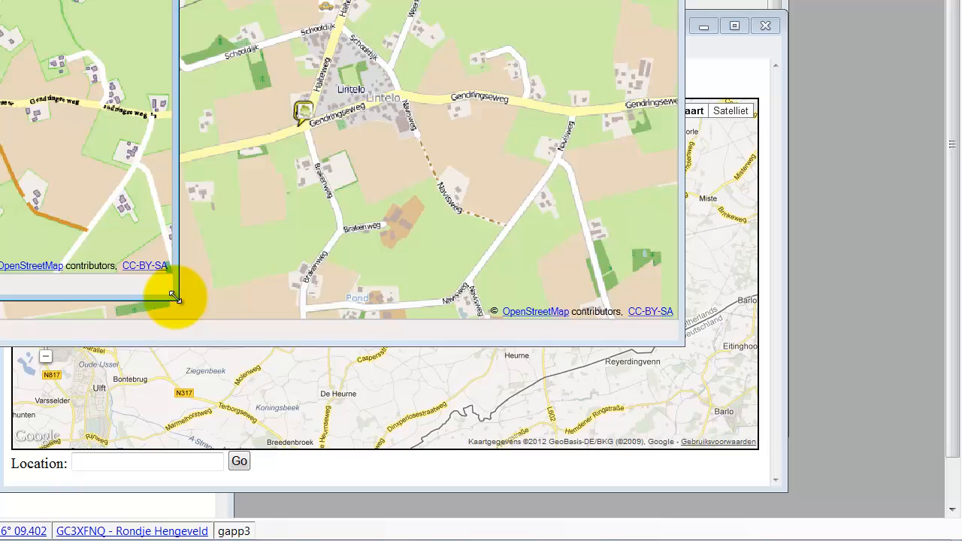
drag(177, 298, 460, 442)
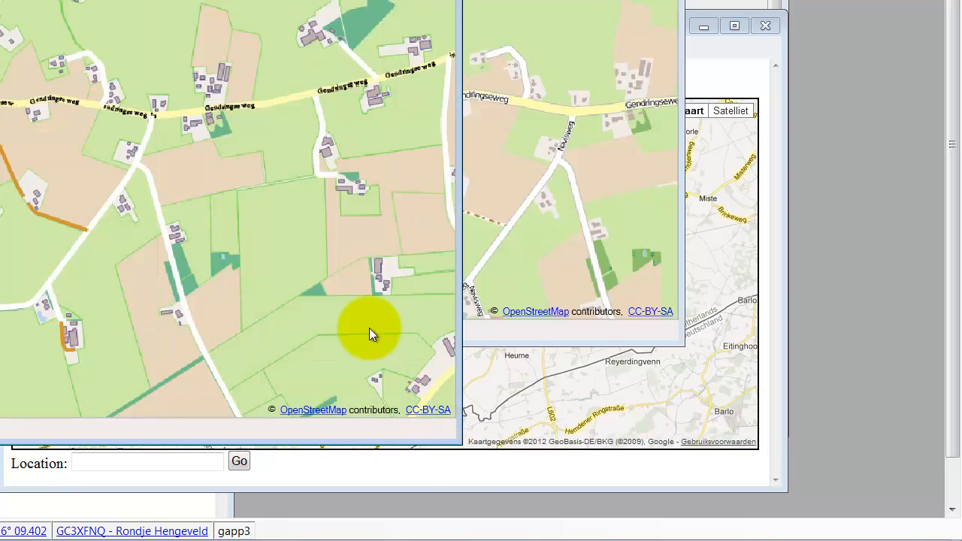
drag(45, 154, 138, 209)
scroll(138, 209, down, 1)
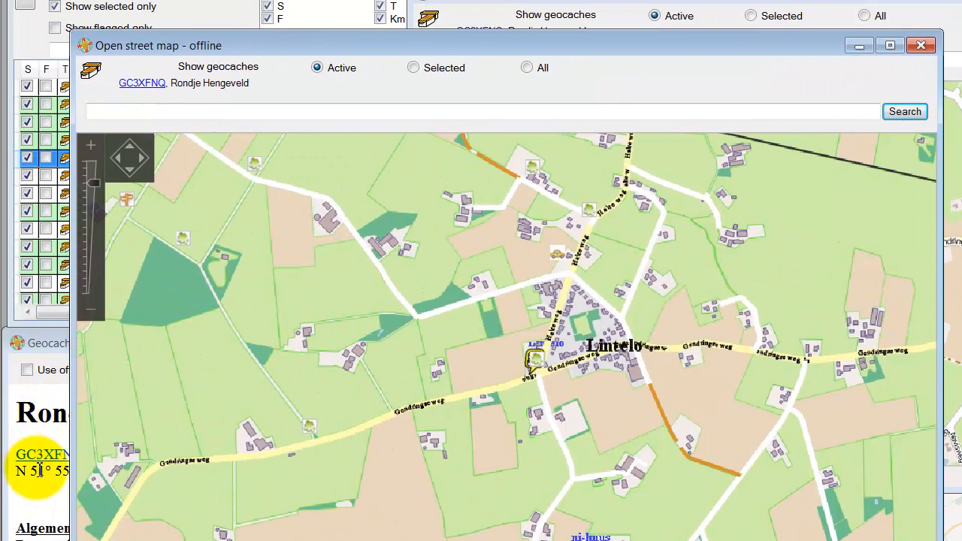
Select the geocache Bretanus in the cache list and bring the offline Open street map back to the front
click(38, 473)
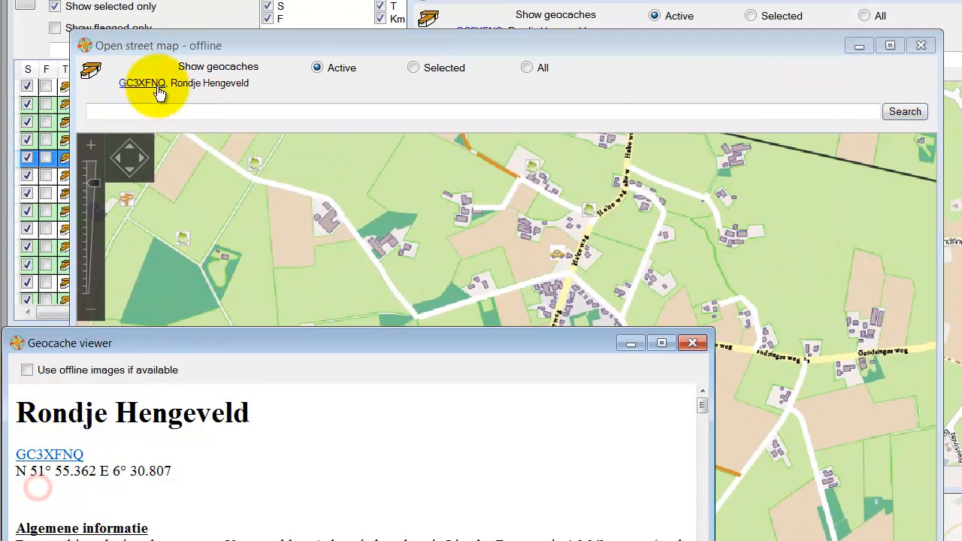
click(174, 5)
click(311, 139)
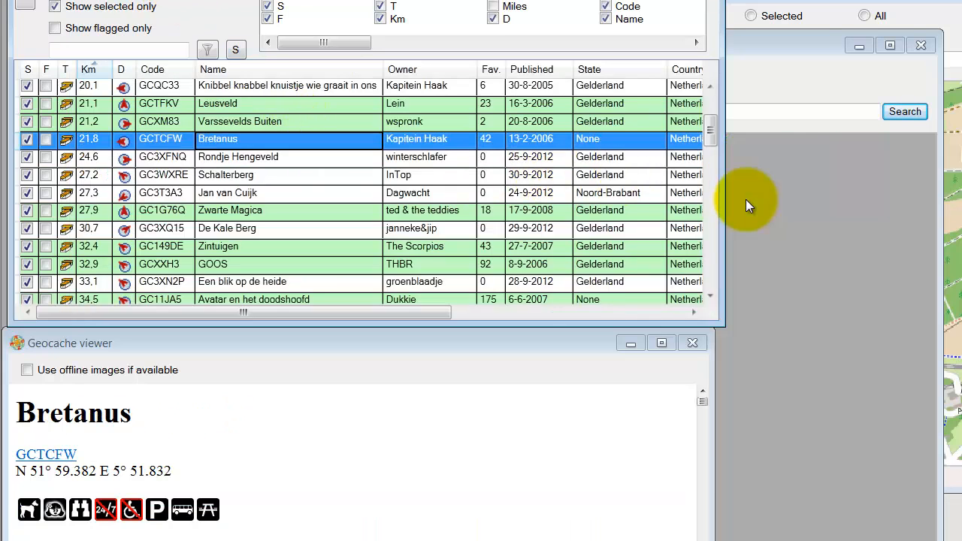
click(798, 45)
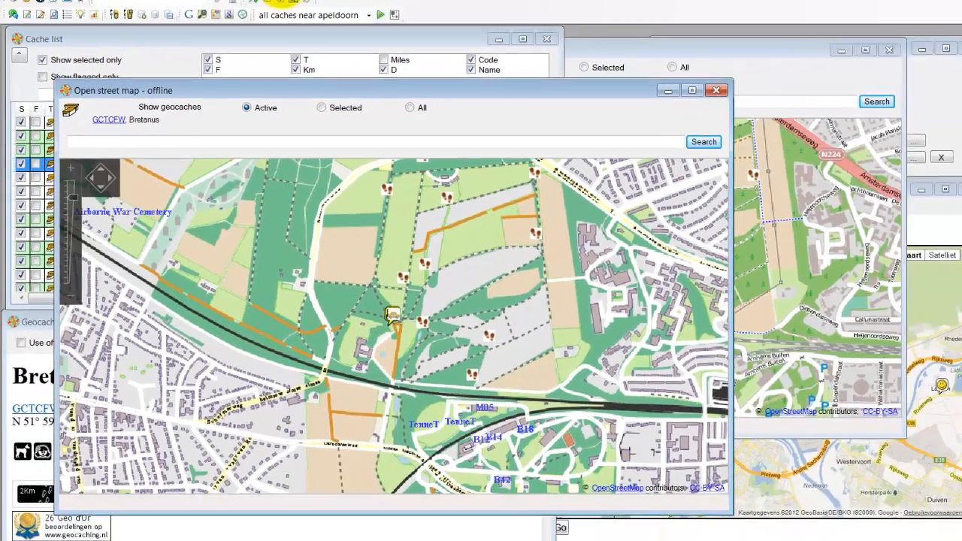
Open the application settings and view the Open Street Maps options for offline maps
click(252, 21)
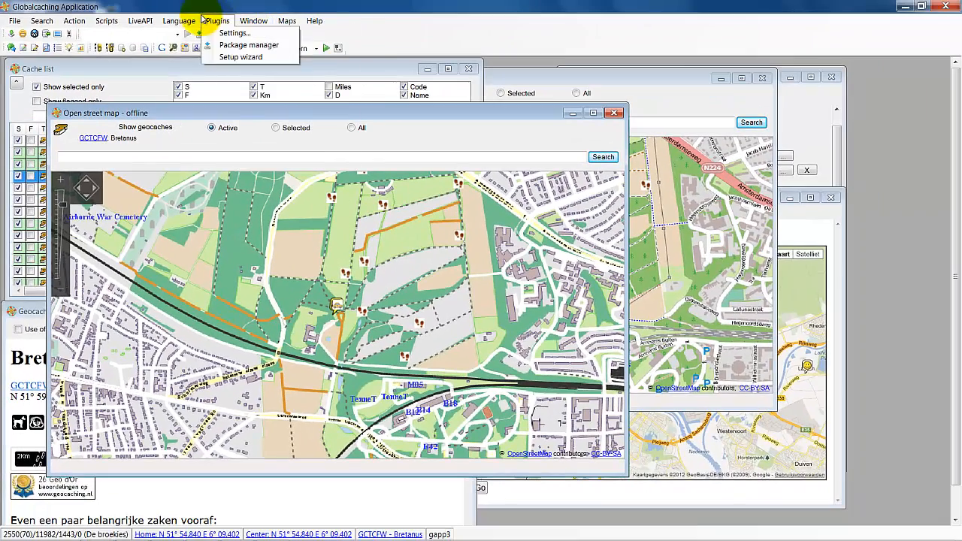
click(224, 34)
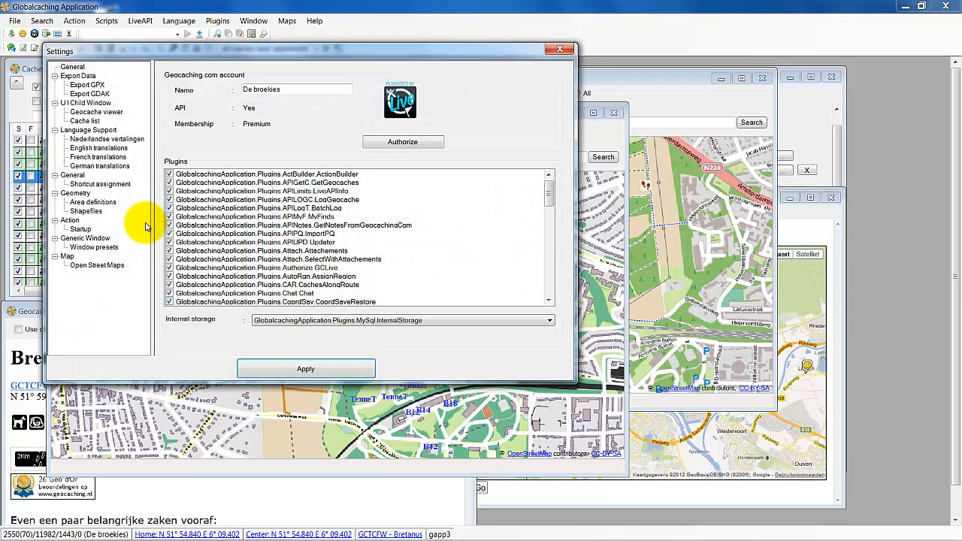
click(95, 267)
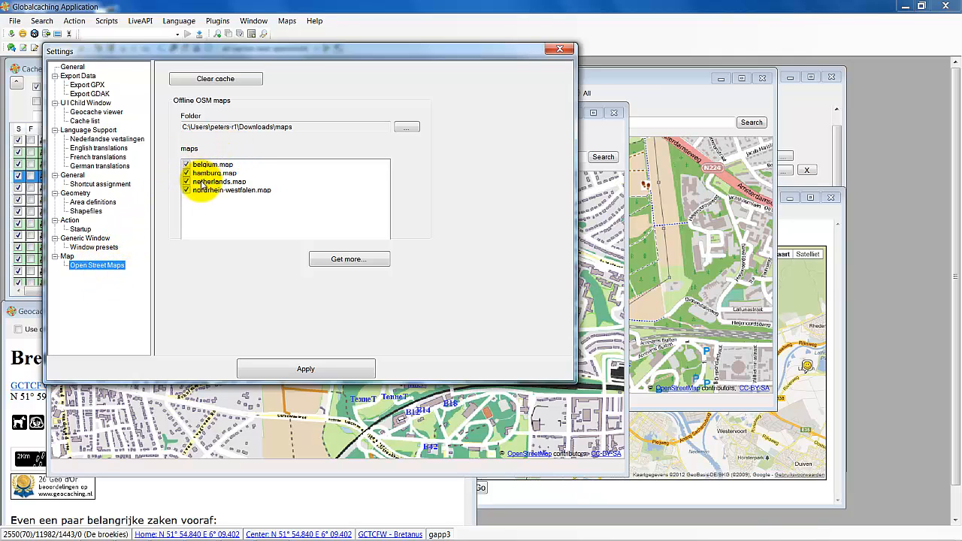
Browse the downloadable European maps, select croatia.map, and close the download window and the settings without downloading
click(362, 261)
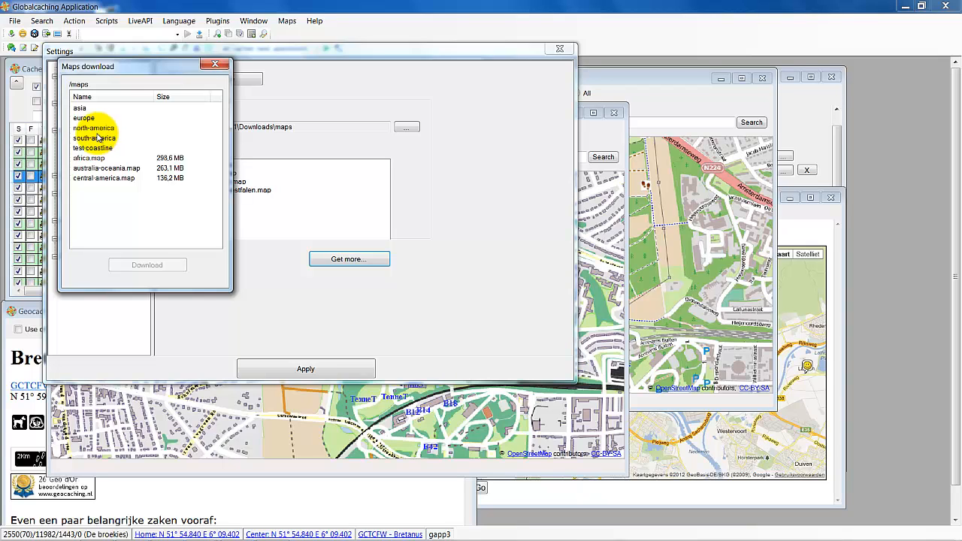
double_click(82, 118)
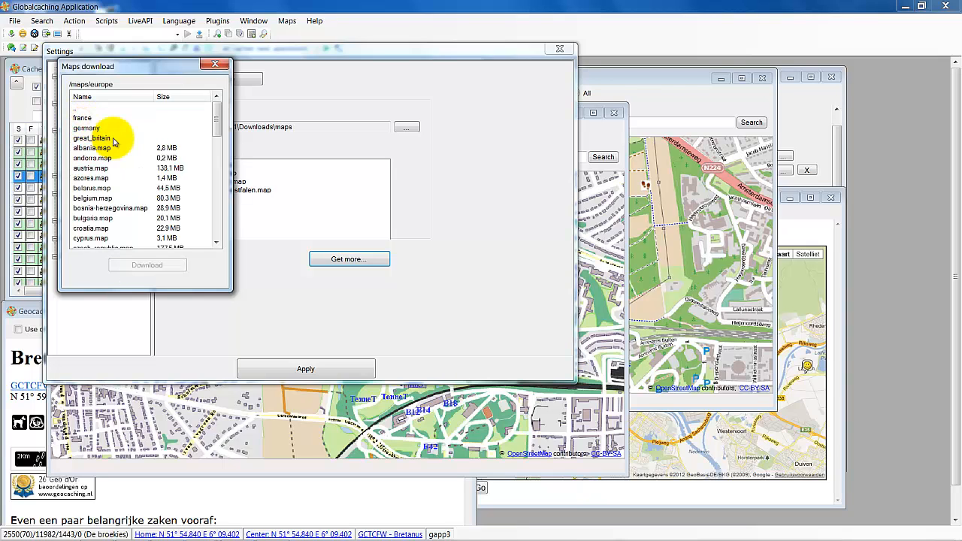
click(91, 228)
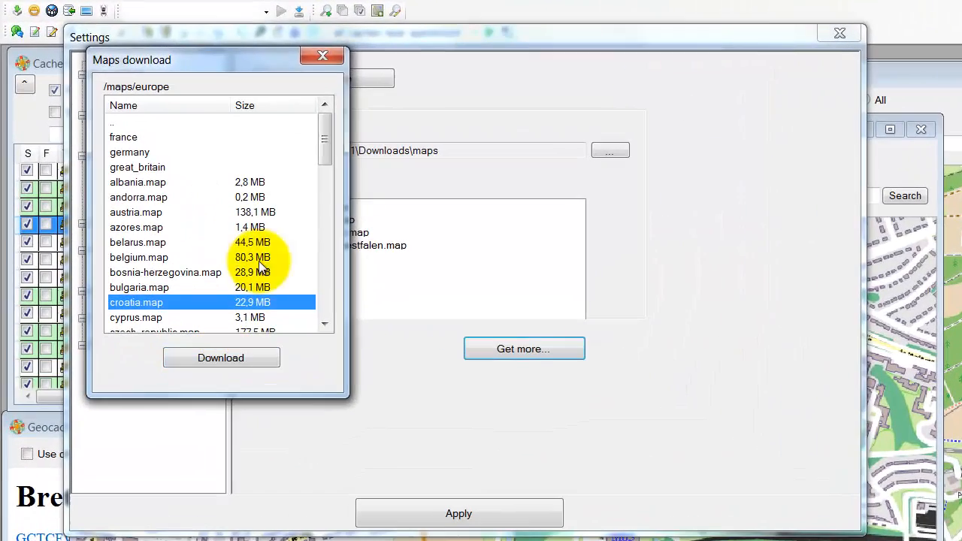
click(322, 57)
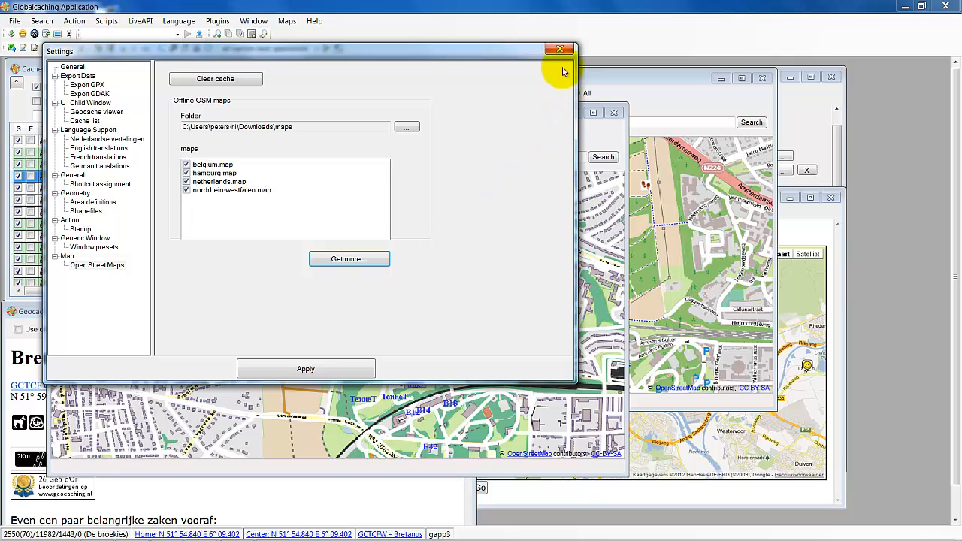
click(560, 50)
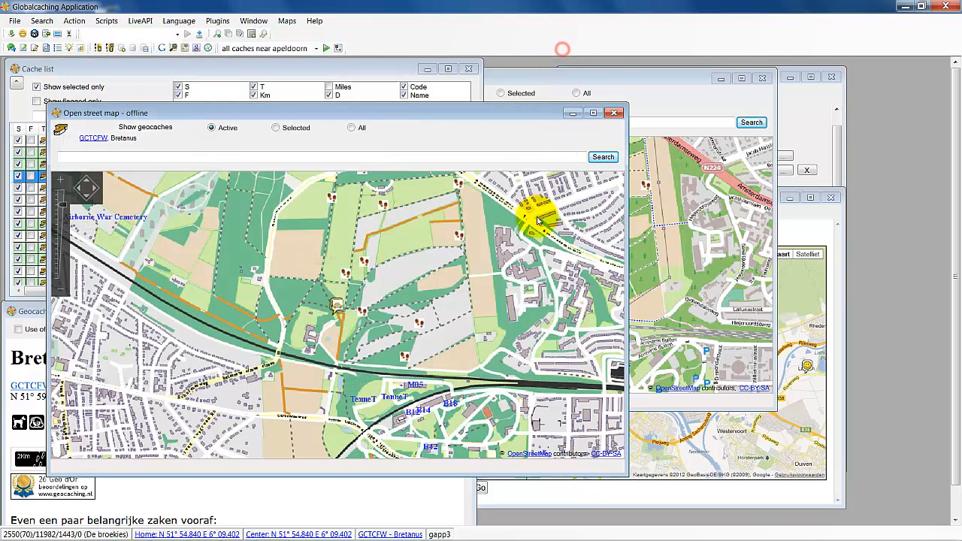
Close the offline Open street map and open the online Google road map
drag(274, 247, 432, 257)
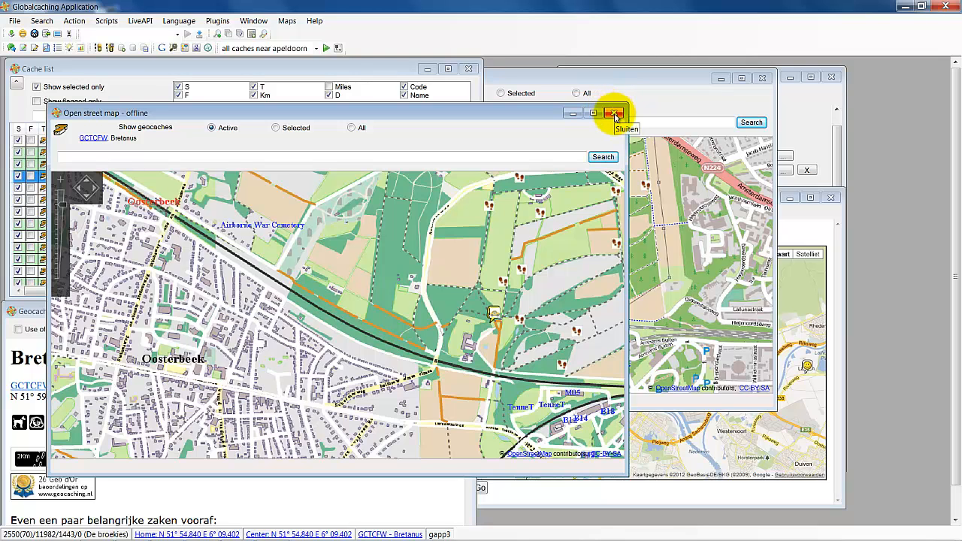
click(614, 114)
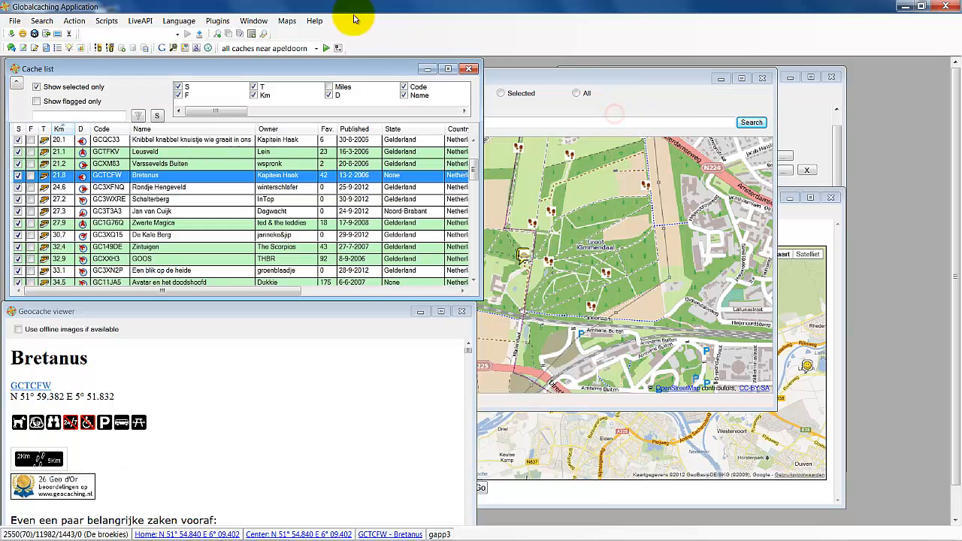
click(285, 22)
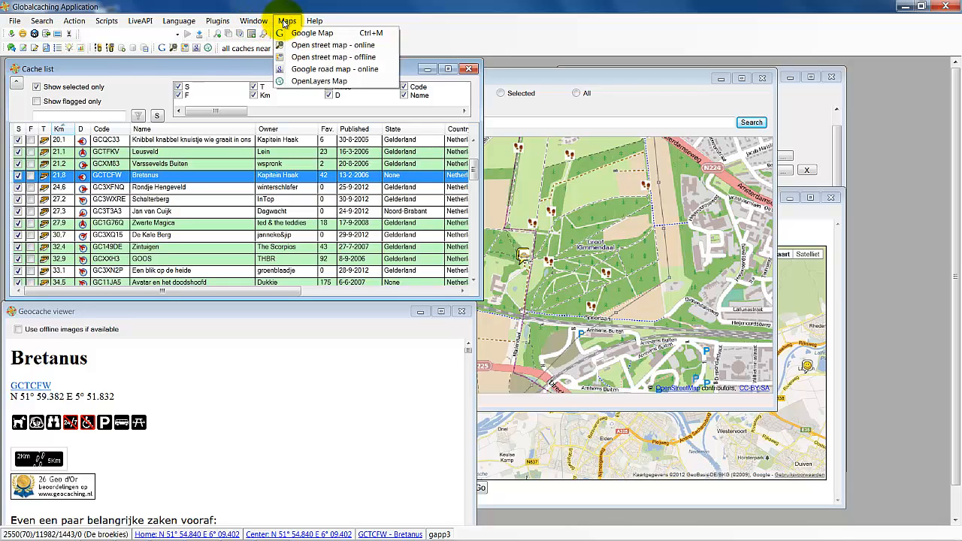
click(314, 70)
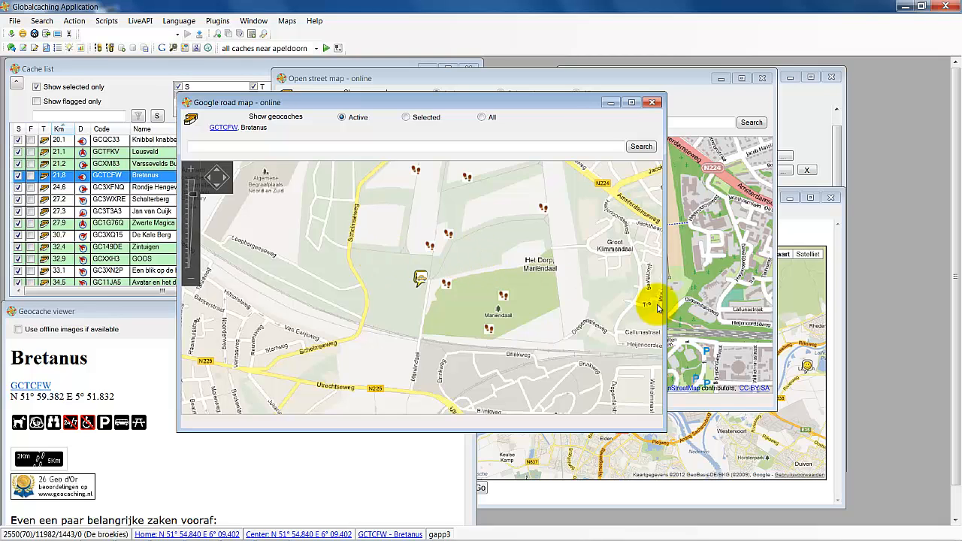
Close the online Open street map and the Google map, keeping the Google road map open
click(762, 79)
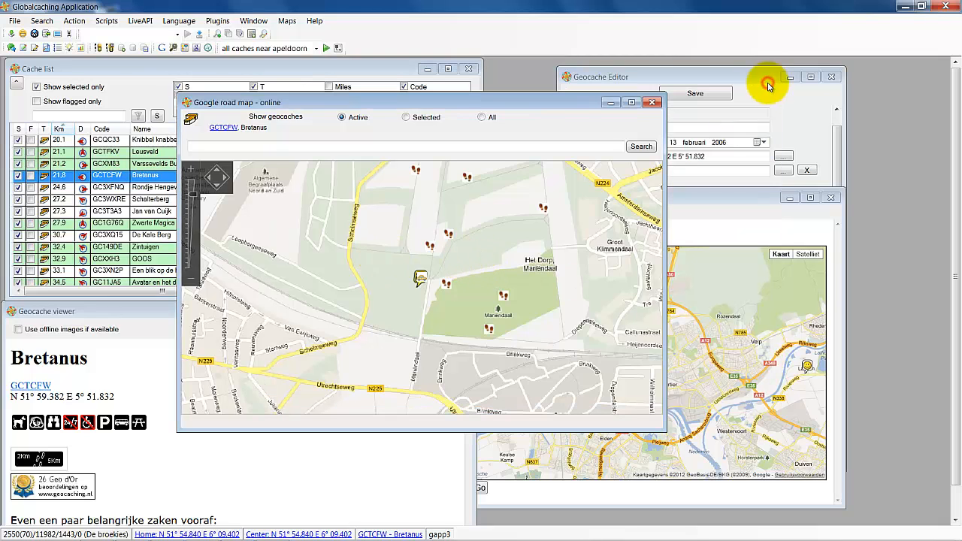
click(739, 308)
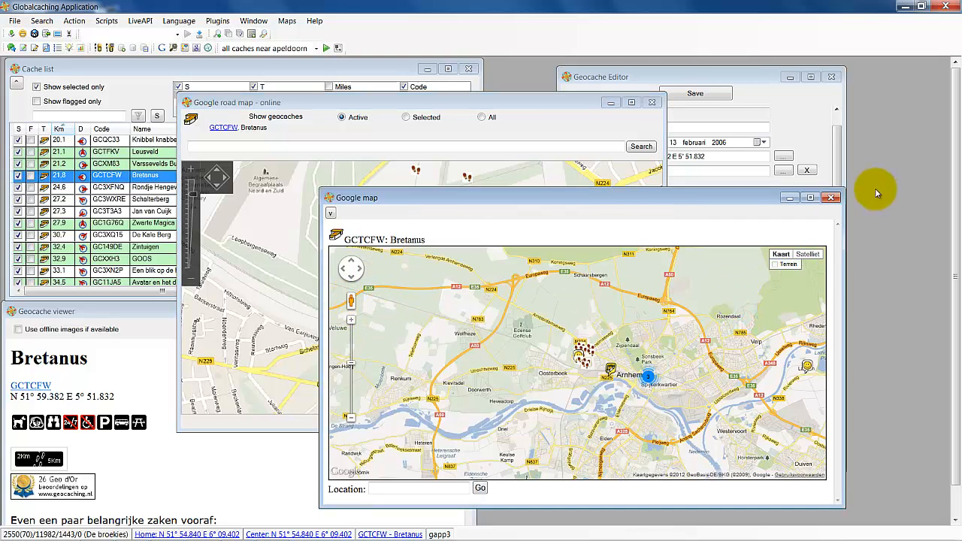
click(830, 197)
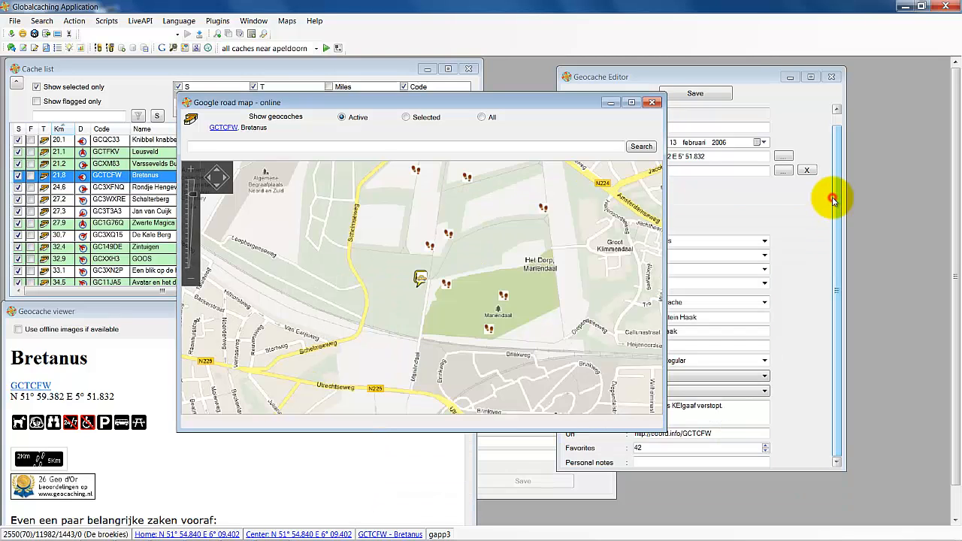
Move the Google road map window beside the cache list and select the geocaches Schalterberg and Zwarte Magica in turn
drag(381, 105, 458, 115)
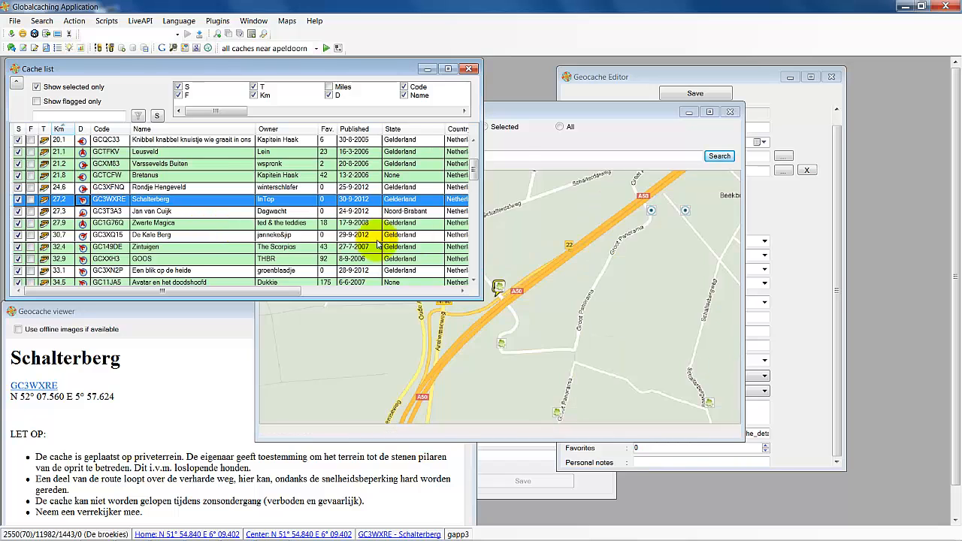
drag(545, 112, 679, 115)
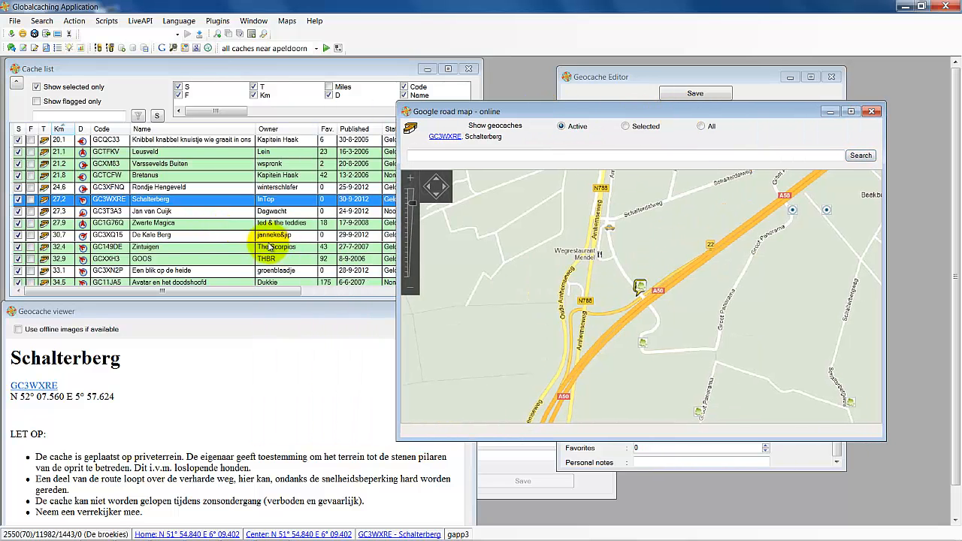
click(226, 223)
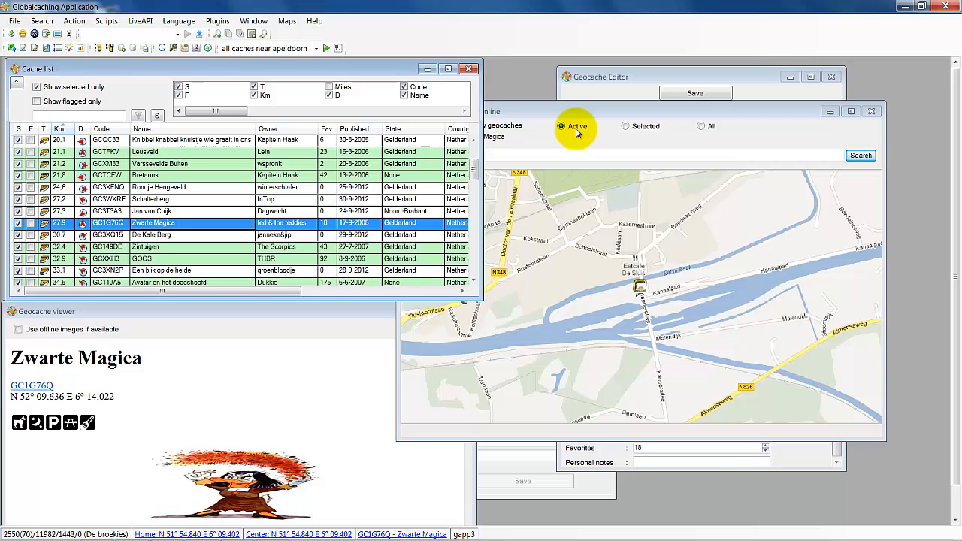
Show all geocaches on the Google road map across a wider area around Zwarte Magica
click(700, 125)
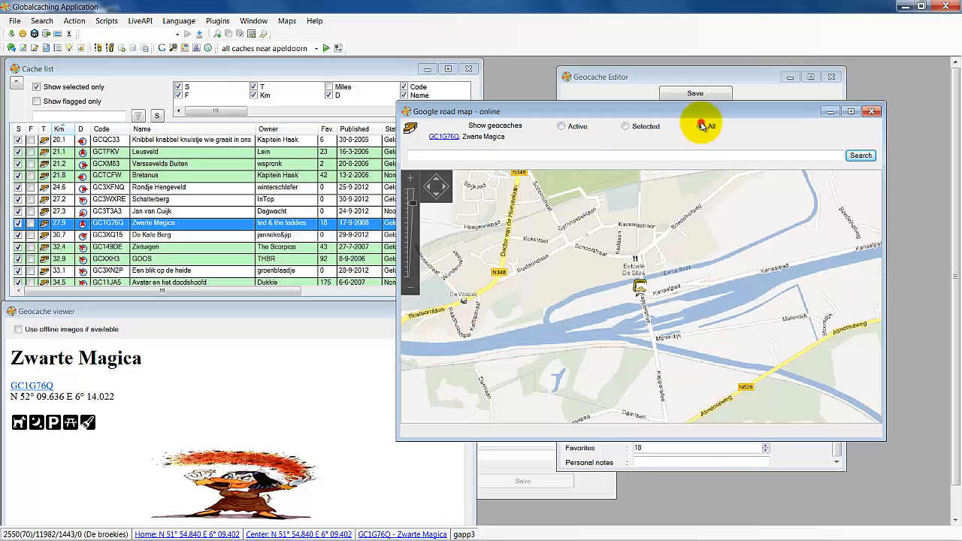
click(410, 289)
click(410, 288)
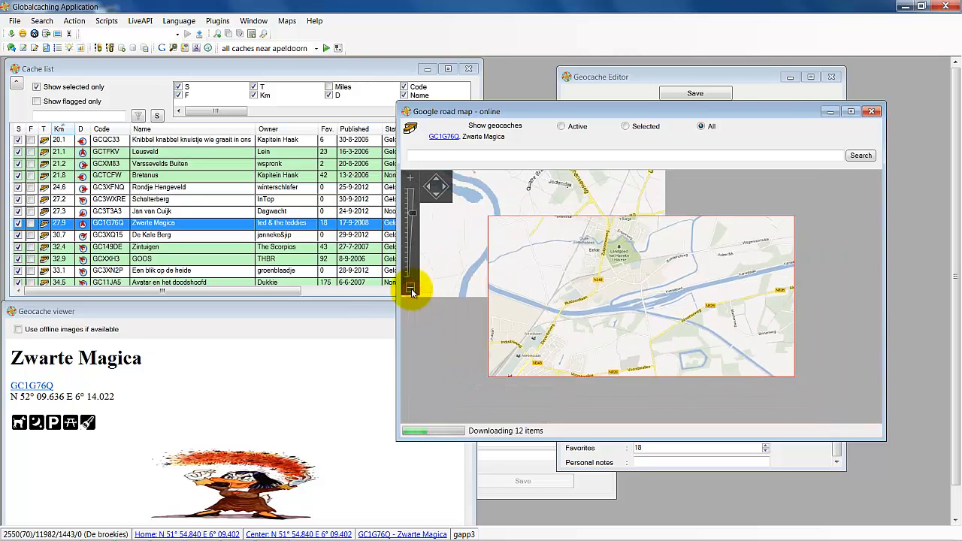
Select the geocache Het Stenen Tijdperk / Stone Age southwest of Apeldoorn on the Google road map
click(411, 288)
click(410, 288)
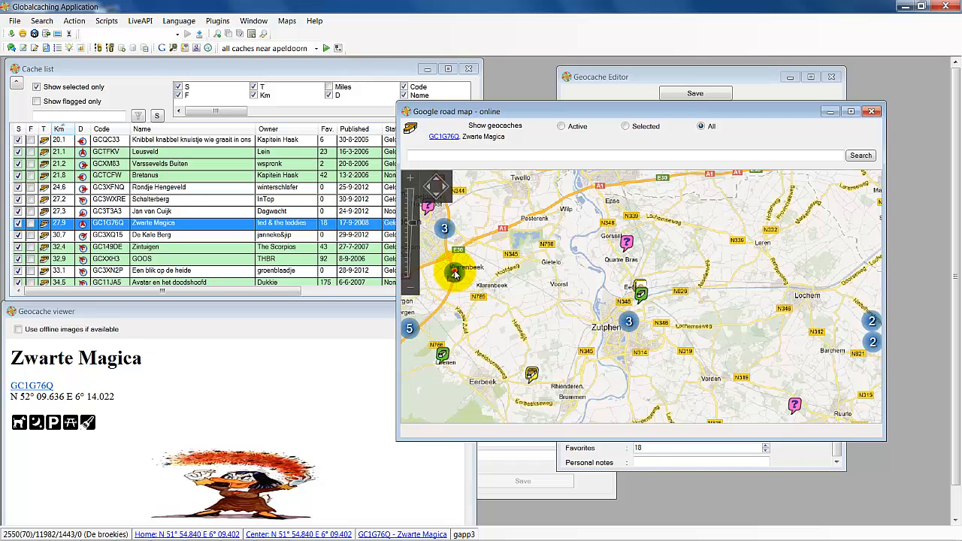
click(454, 272)
click(485, 292)
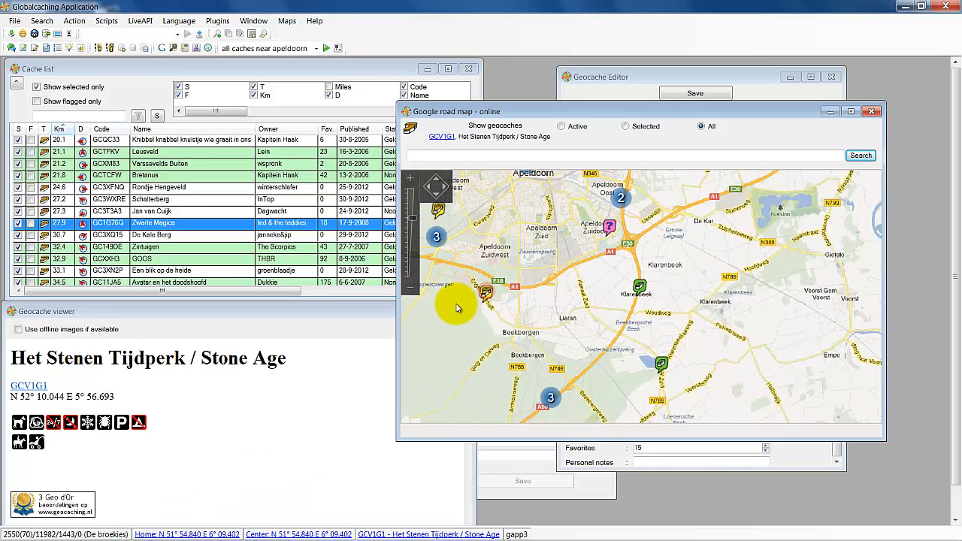
Open the OpenLayers map and show the mystery geocache Play Ball on it by selecting that cache on the Google road map
click(287, 21)
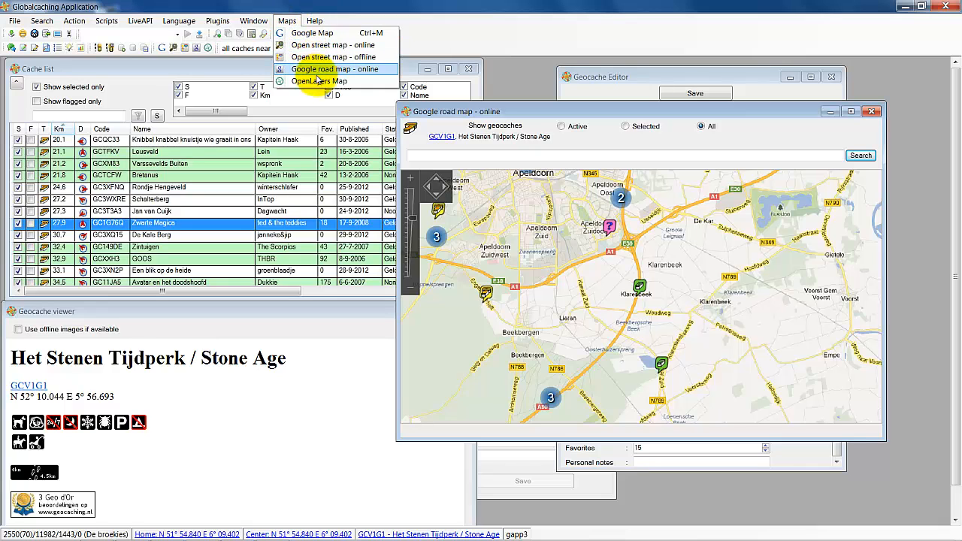
click(316, 84)
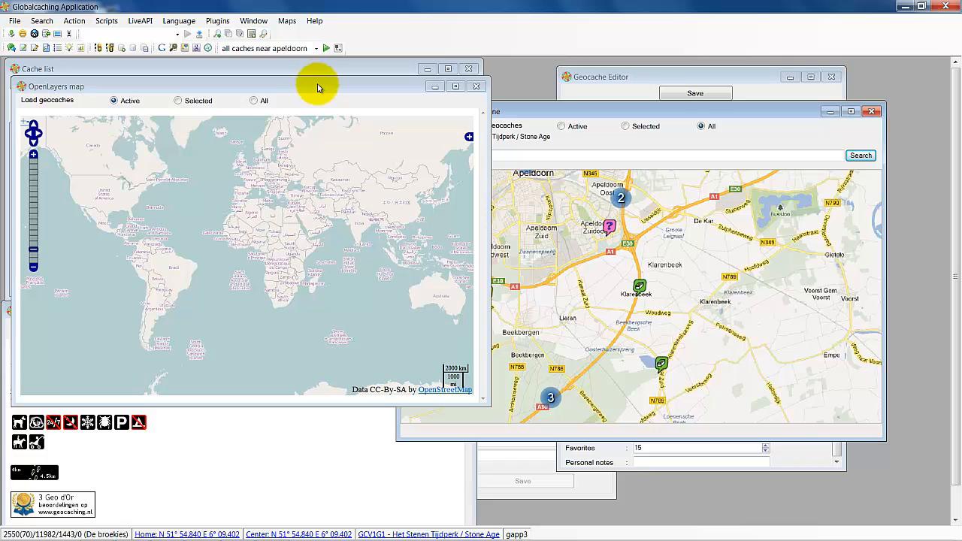
click(33, 199)
click(615, 224)
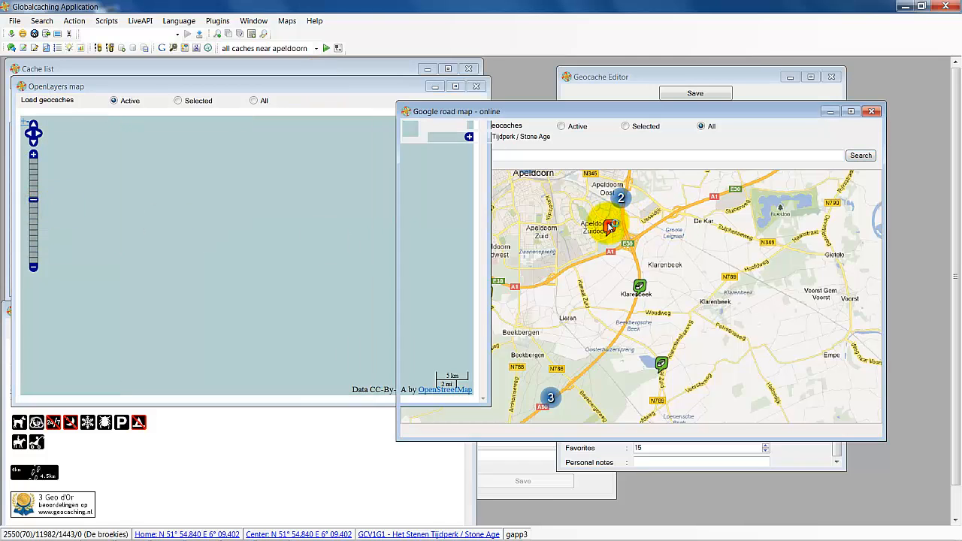
click(328, 96)
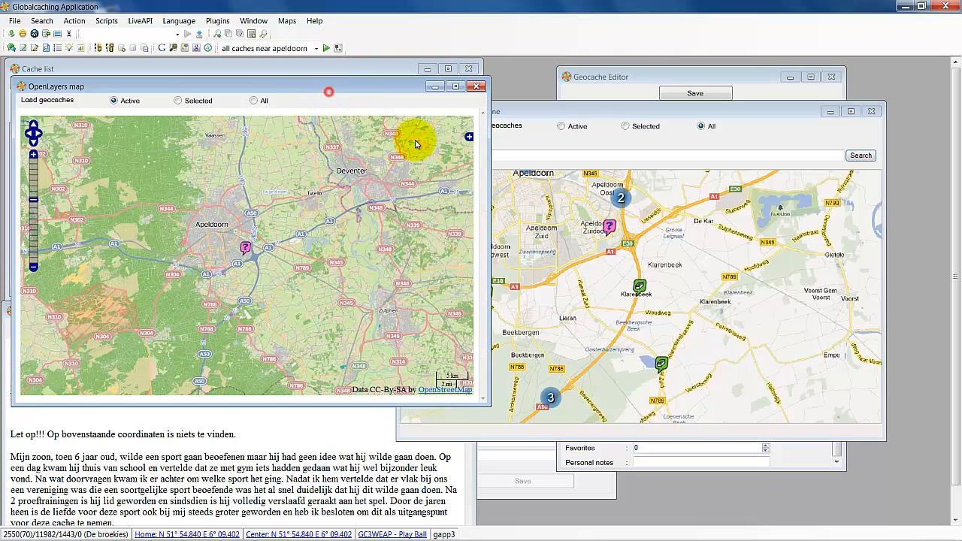
Set the OpenLayers base layer to Bing Road and show the selected geocaches with the Selected overlay
click(469, 139)
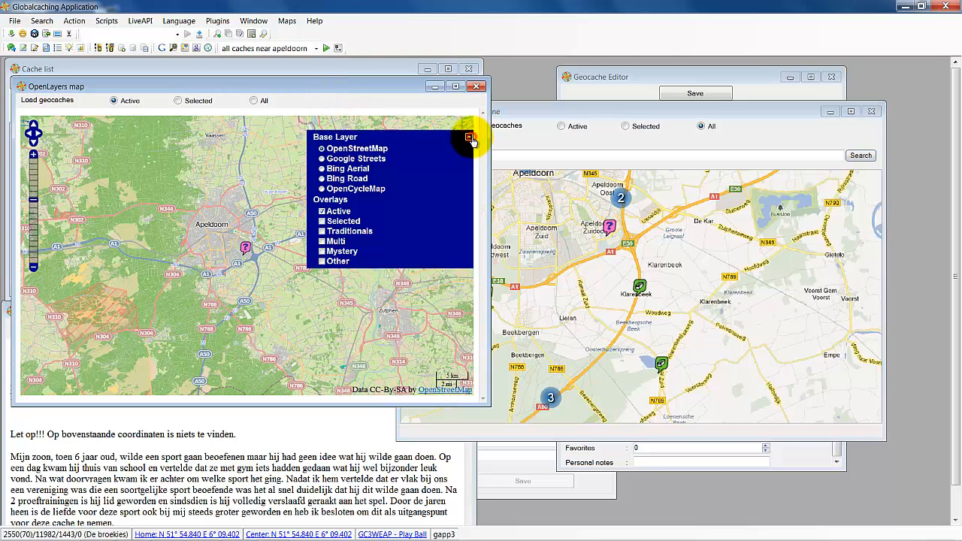
click(321, 179)
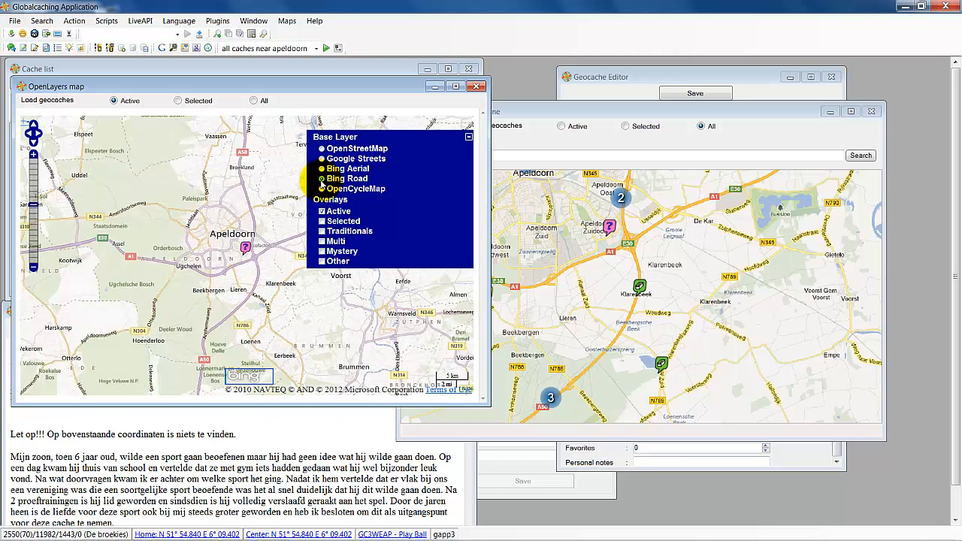
click(323, 221)
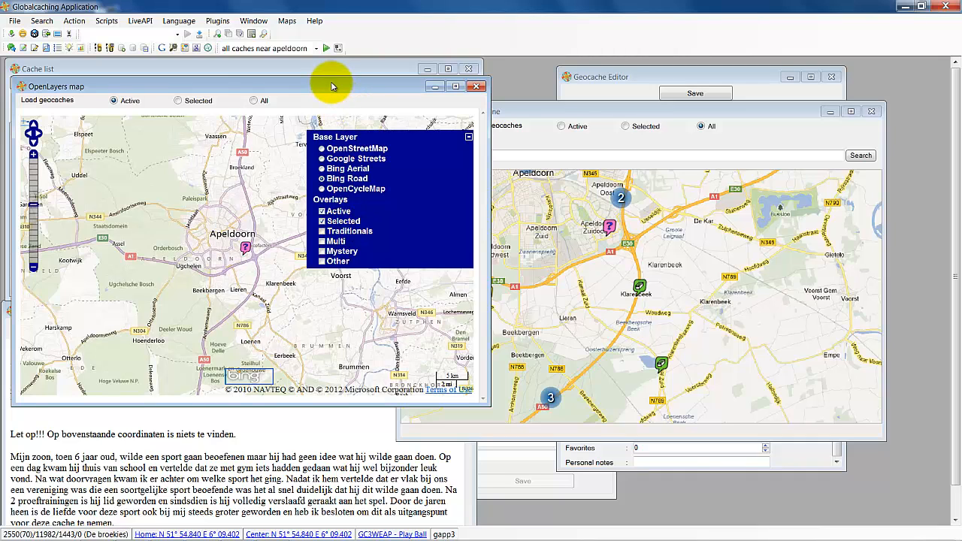
click(178, 100)
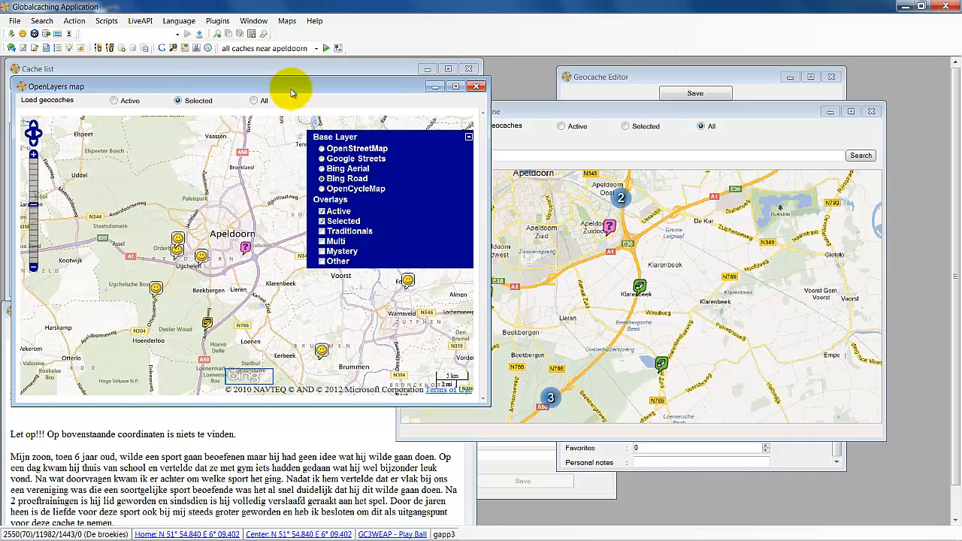
click(468, 136)
Look over the selected geocaches around Apeldoorn on the OpenLayers map and make GOOS the active geocache
click(33, 267)
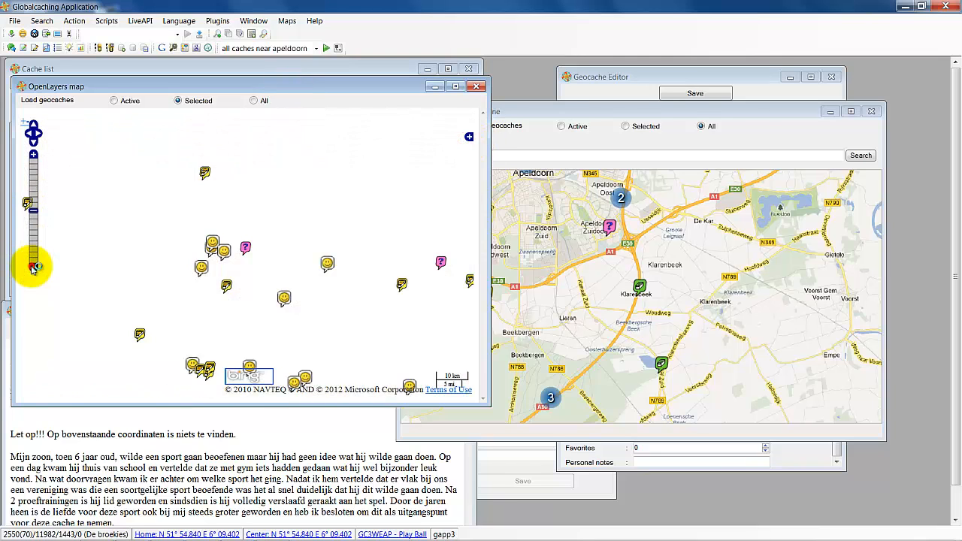
click(33, 267)
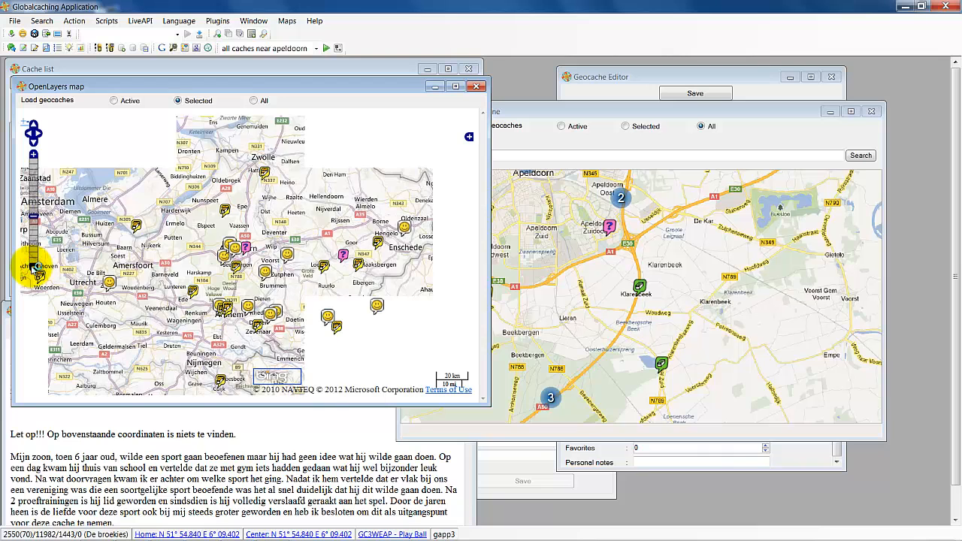
click(33, 155)
click(33, 155)
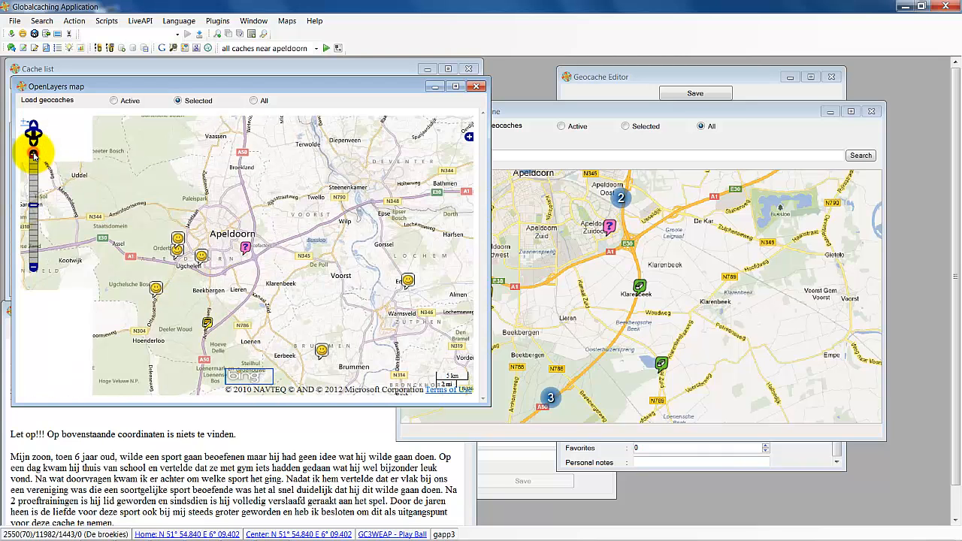
click(194, 259)
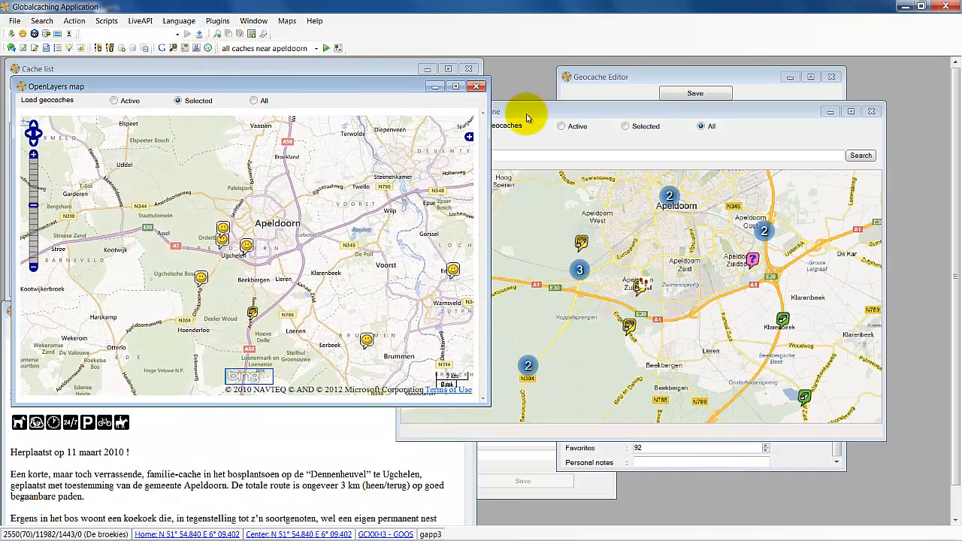
Hide the Selected overlay on the OpenLayers map, and close both the OpenLayers map and the Google road map
click(468, 136)
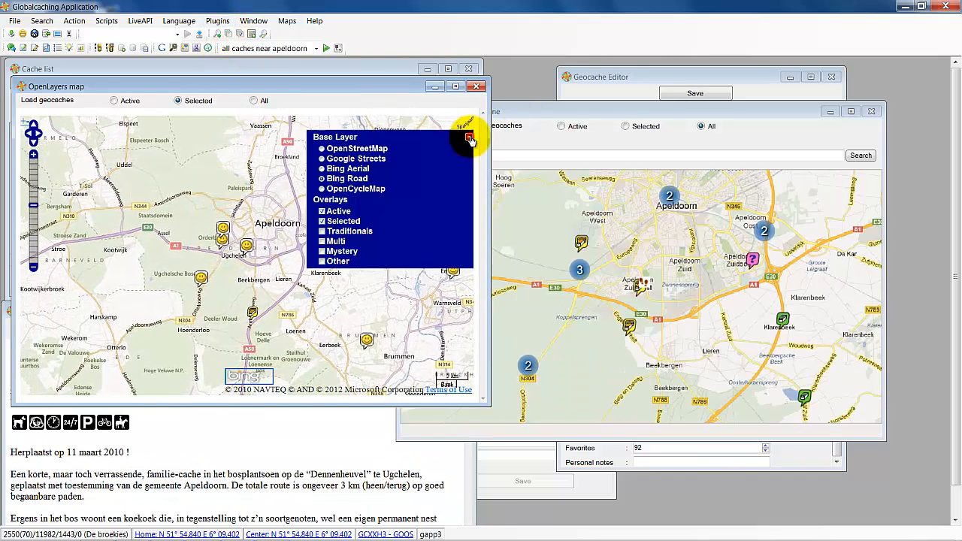
click(323, 223)
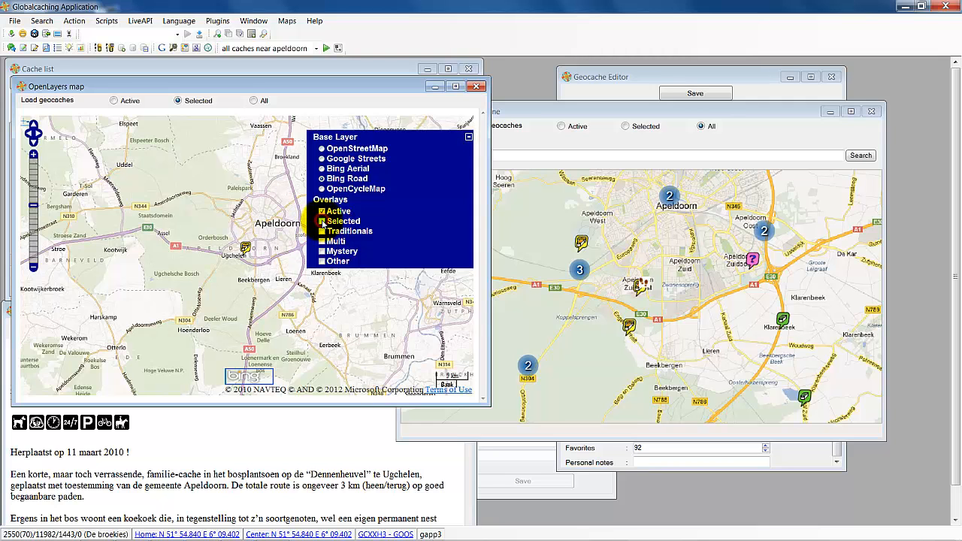
click(468, 136)
click(476, 85)
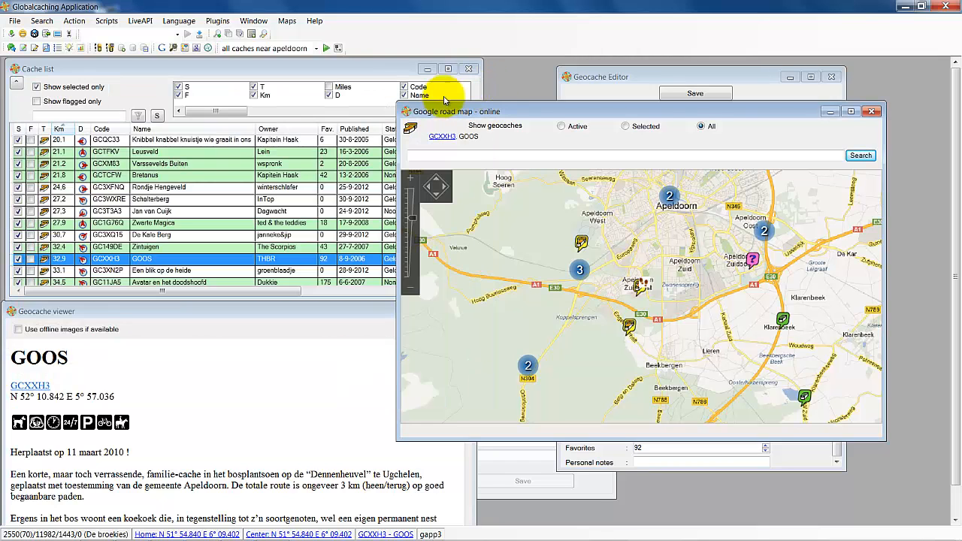
click(871, 112)
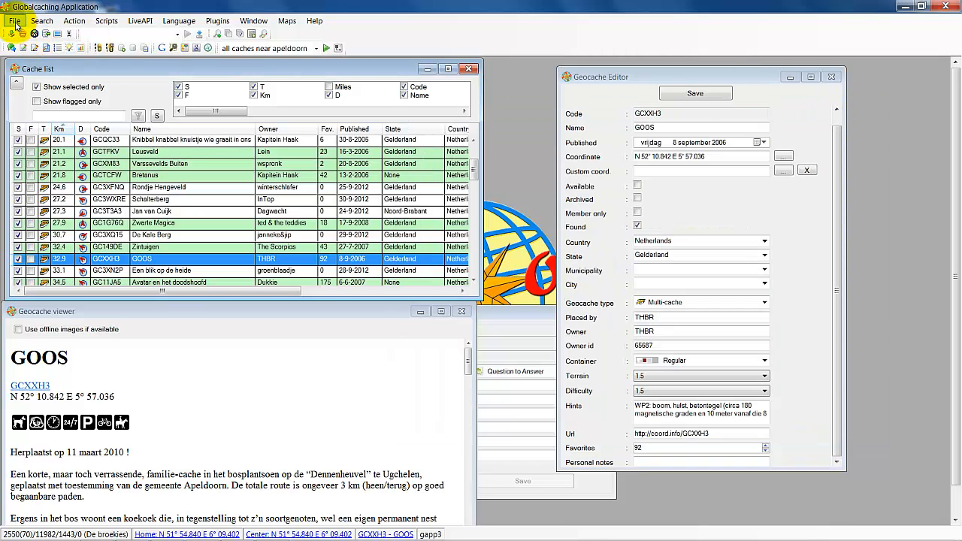
Open the application settings and view the window presets, selecting the preset test screen
click(218, 21)
click(229, 33)
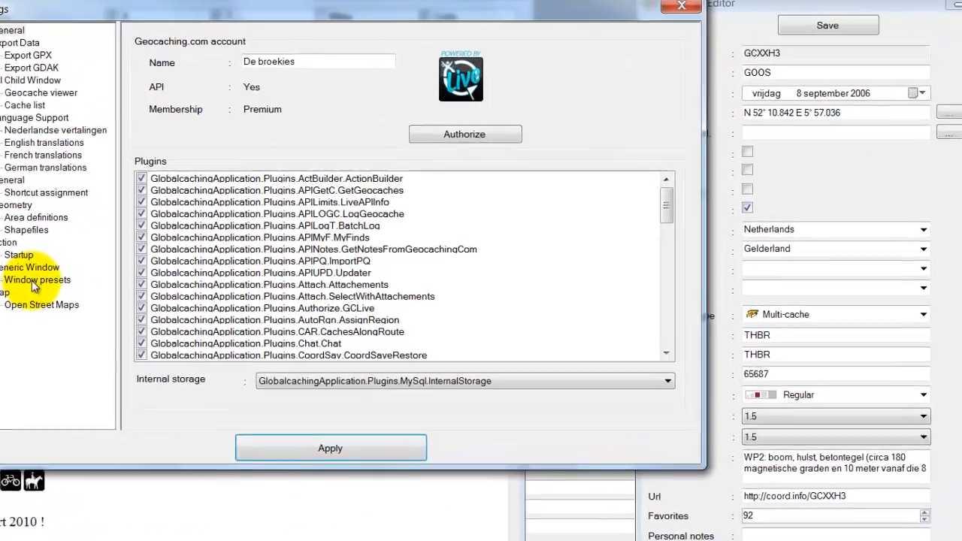
click(121, 278)
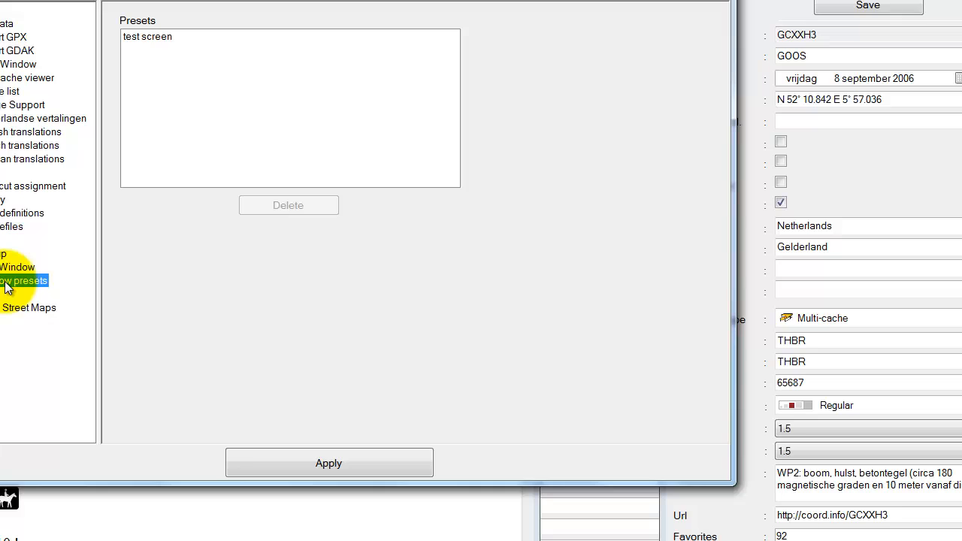
click(149, 36)
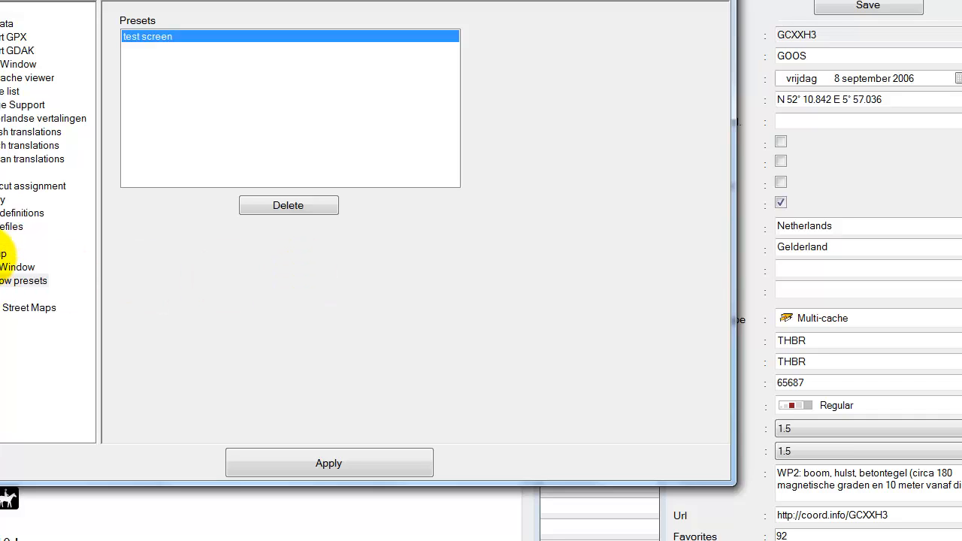
Assign F8 as the shortcut for the Action builder's Editor sub action, and test it by opening and closing the Action builder
click(6, 186)
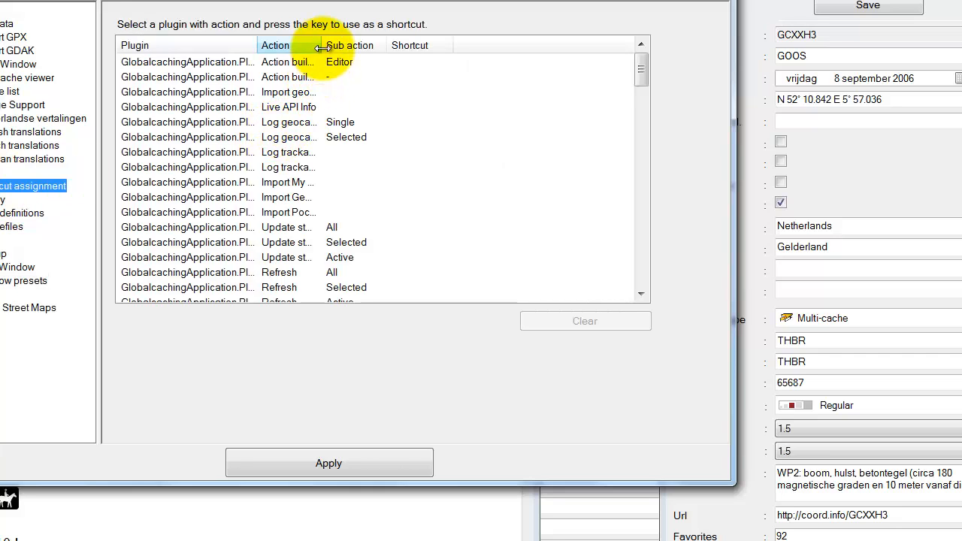
drag(322, 47, 380, 47)
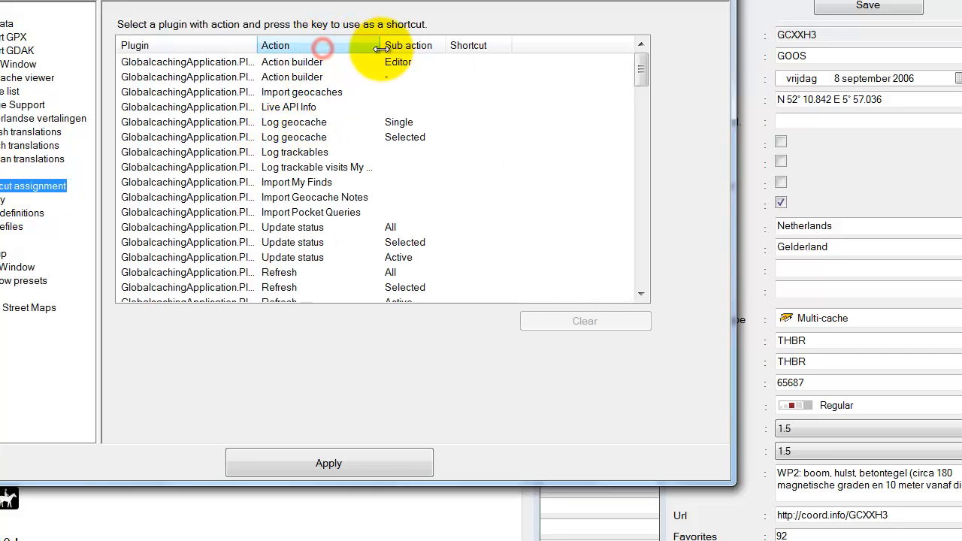
click(311, 64)
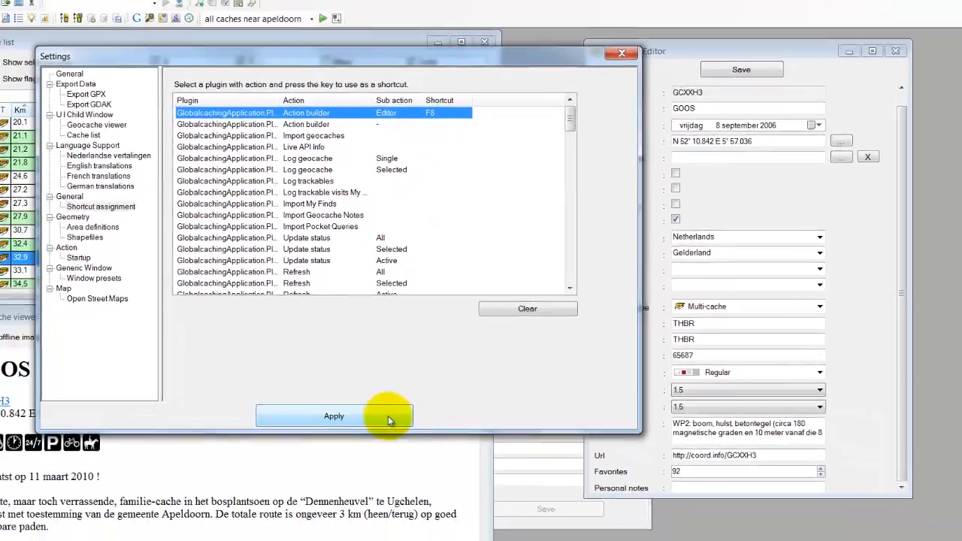
click(400, 469)
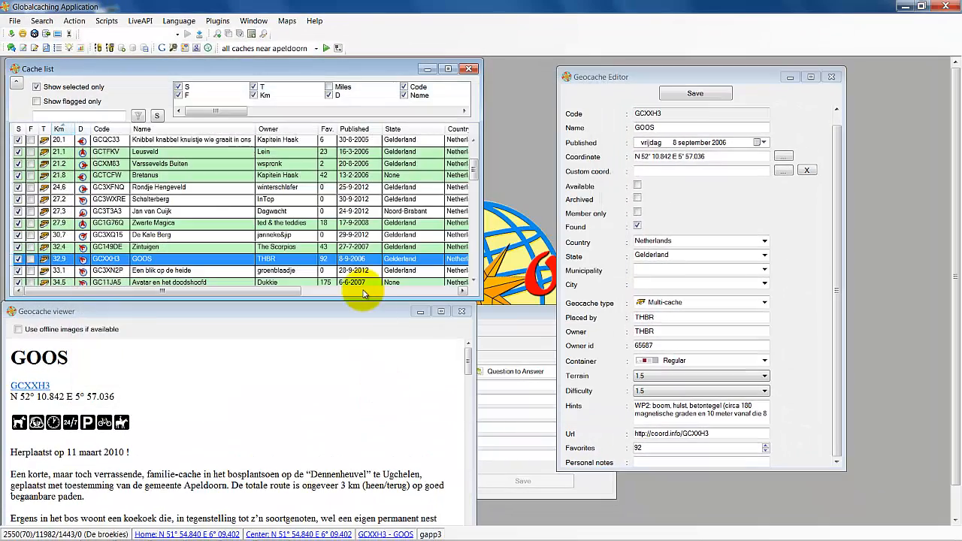
key(ctrl+a)
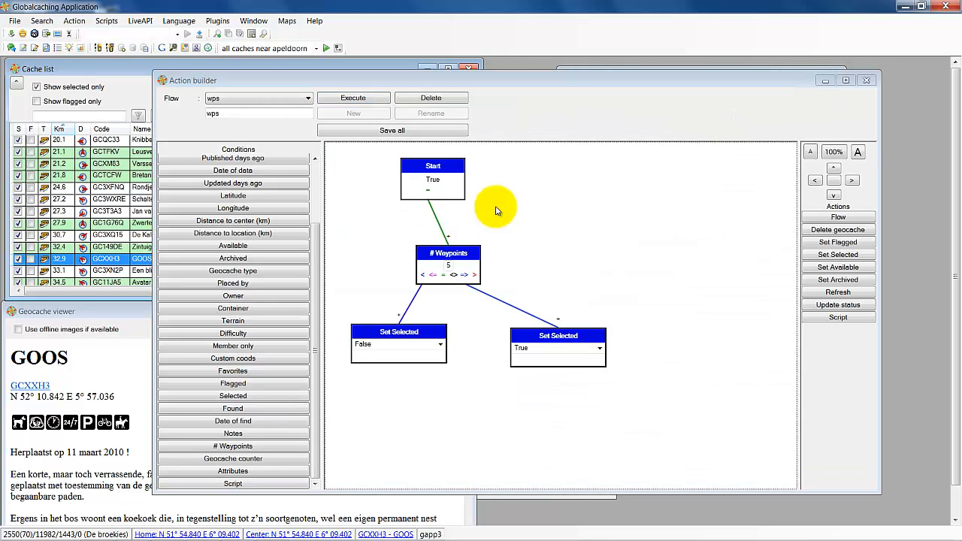
click(866, 81)
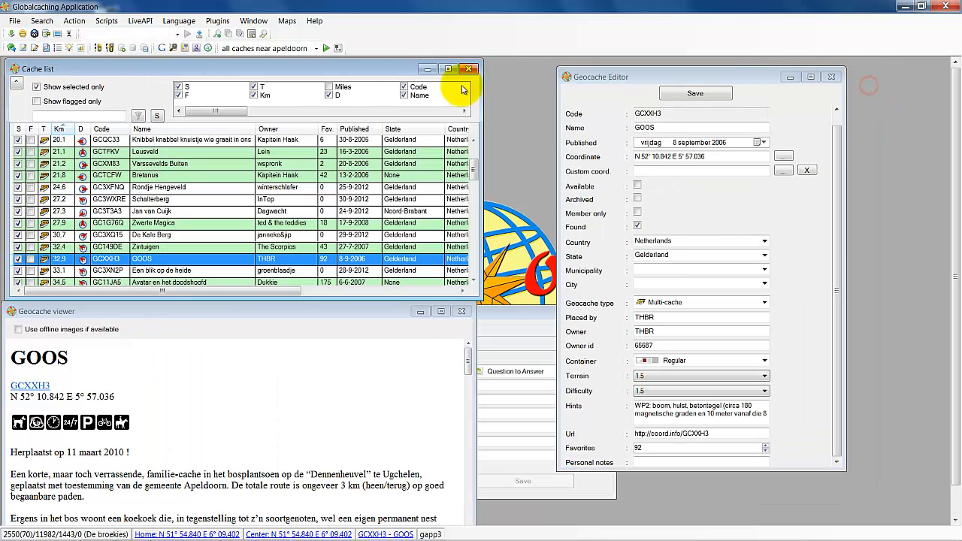